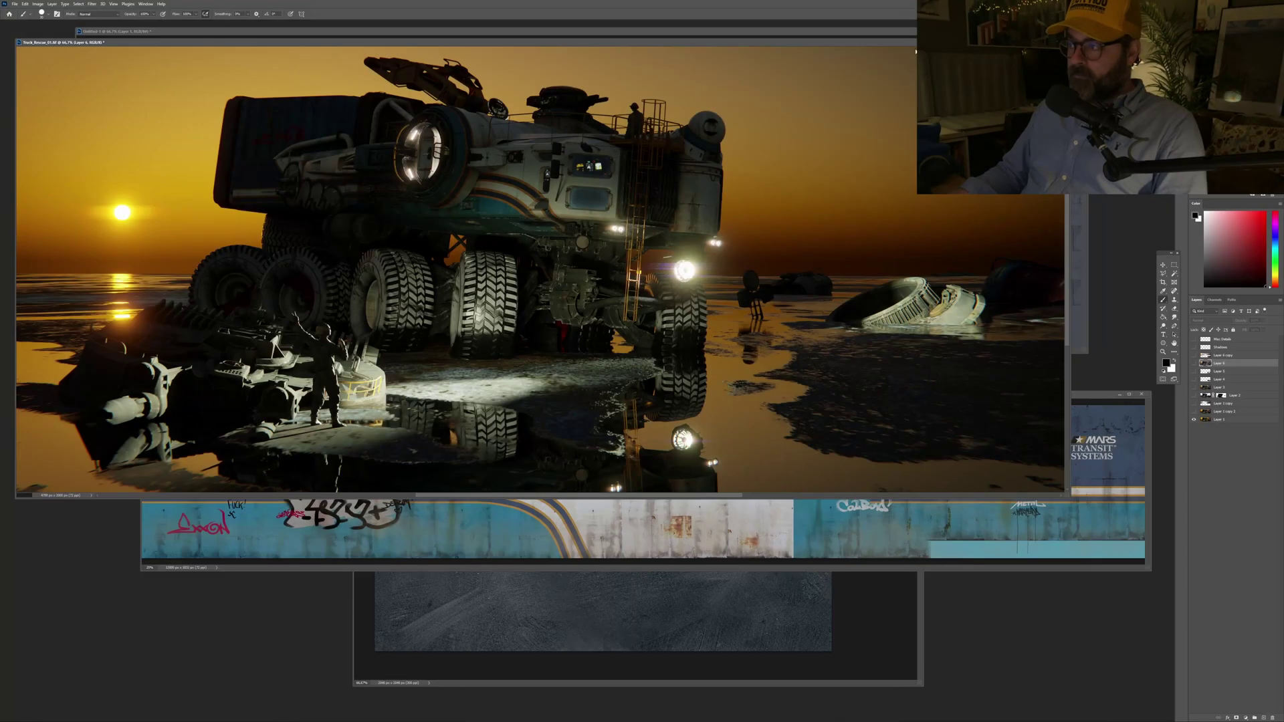
# Step: Show only the rover image full screen, hide a colour layer to mute the orange sunset, and duplicate Layer 1 copy
pyautogui.press('f')
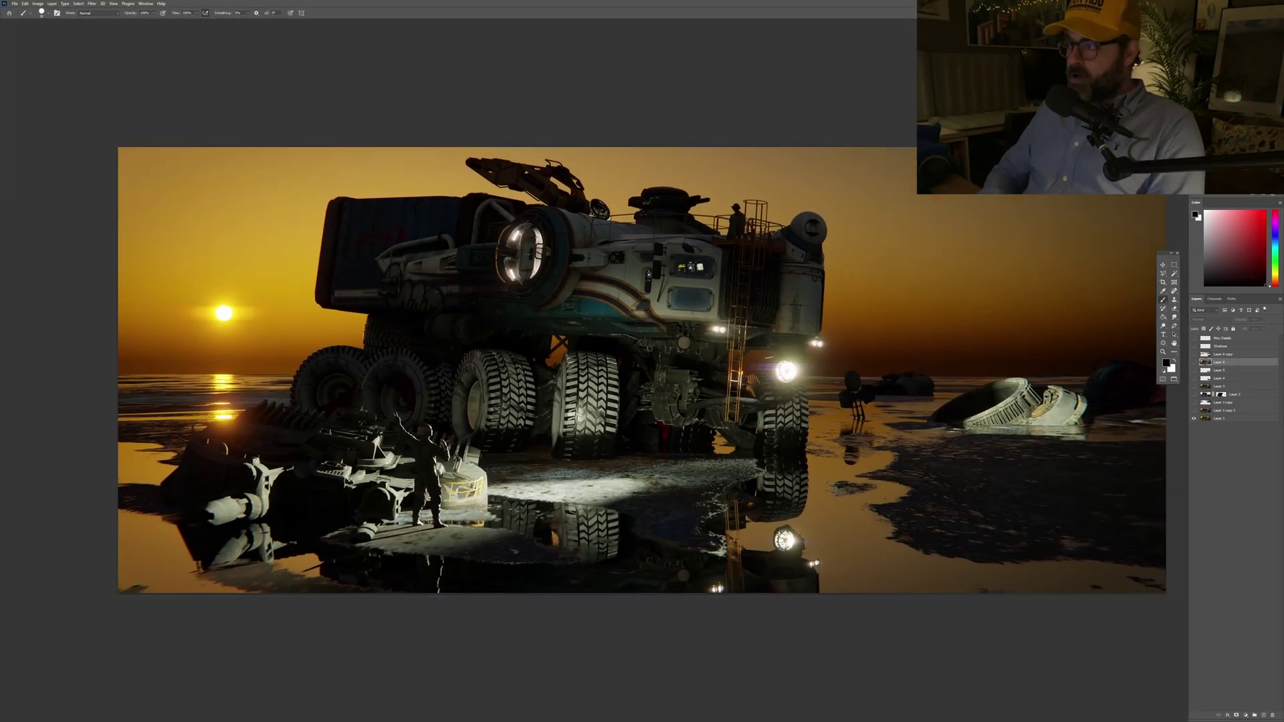
pyautogui.click(1194, 403)
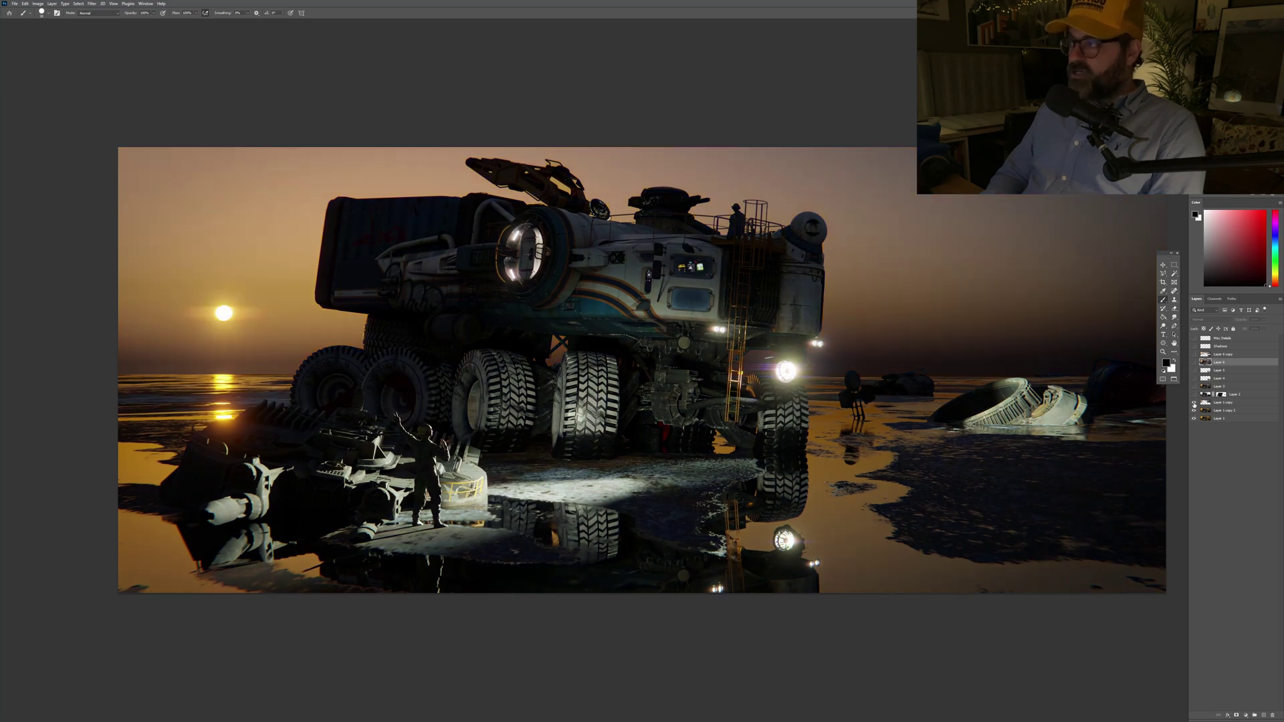
pyautogui.press('v')
pyautogui.click(1224, 402)
pyautogui.hotkey('ctrl', 'j')
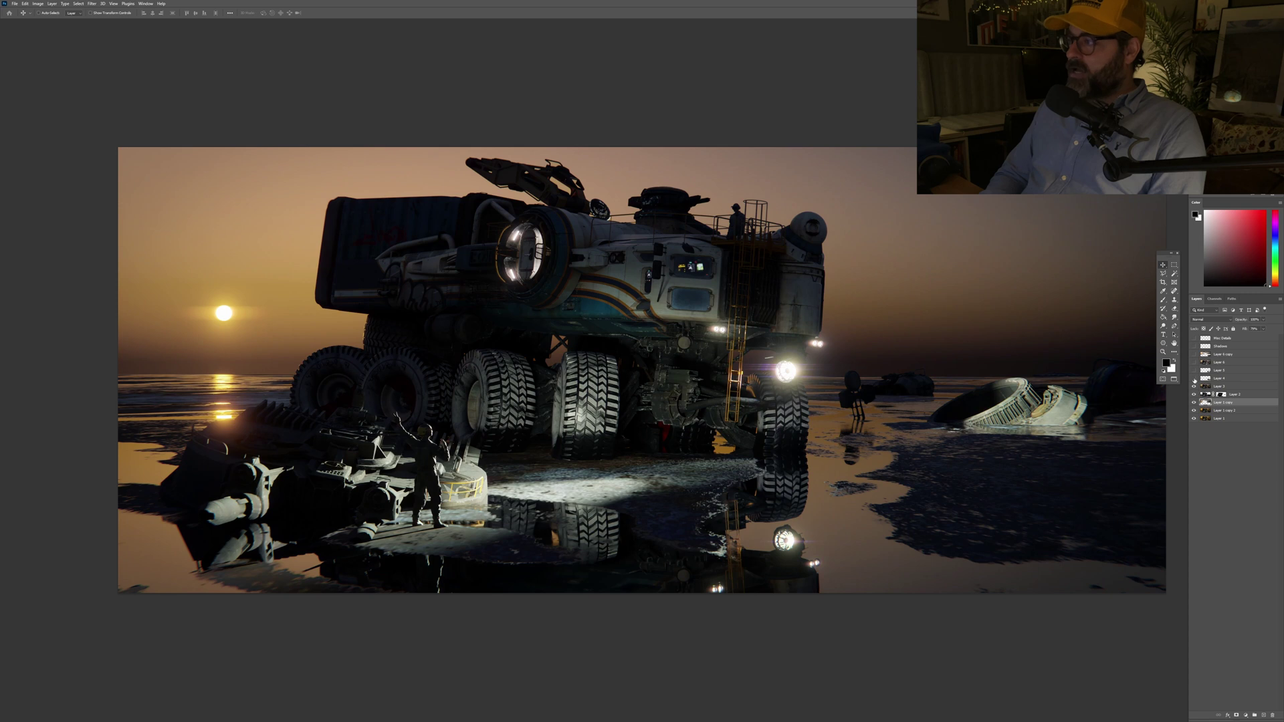
# Step: Turn on the Layer 4 and Layer 5 reflections and brighten the lower-left water, checking the composition mirrored
pyautogui.moveTo(1195, 379); pyautogui.dragTo(1194, 379)
pyautogui.hscroll(1, 951, 402)
pyautogui.hotkey('ctrl', 'shift', 'h')
pyautogui.hscroll(1, 304, 463)
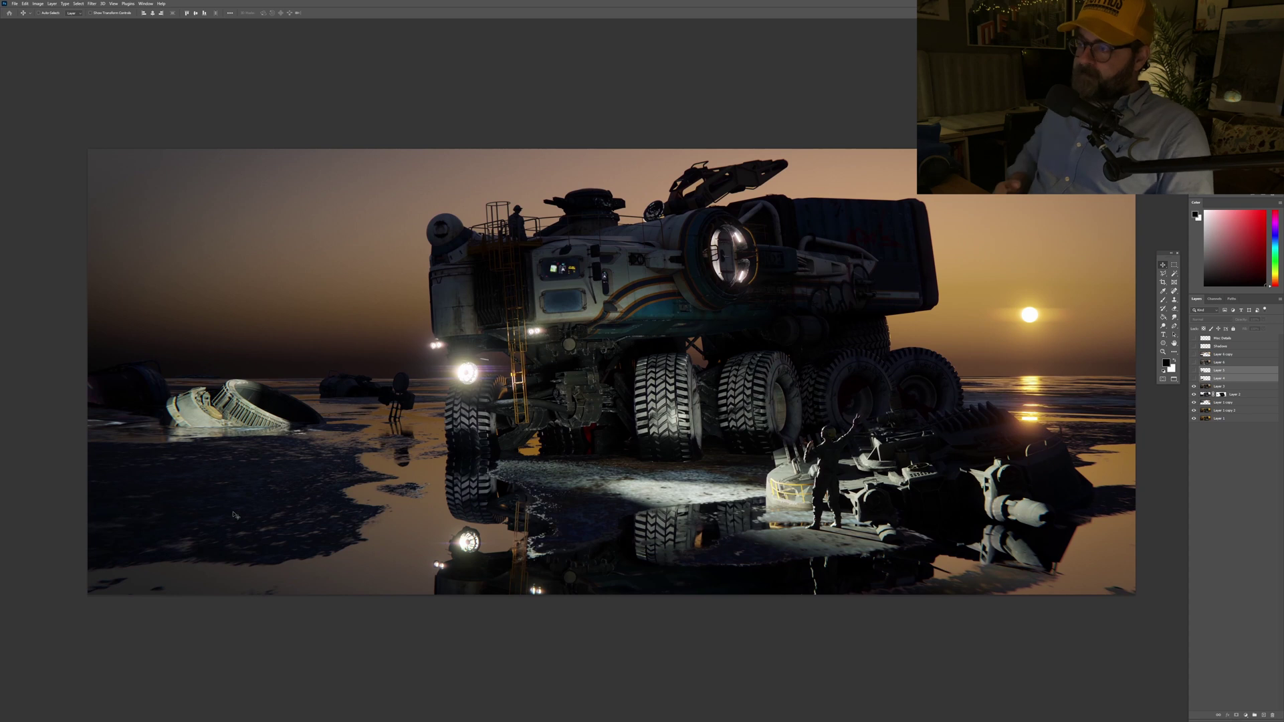
pyautogui.click(1194, 383)
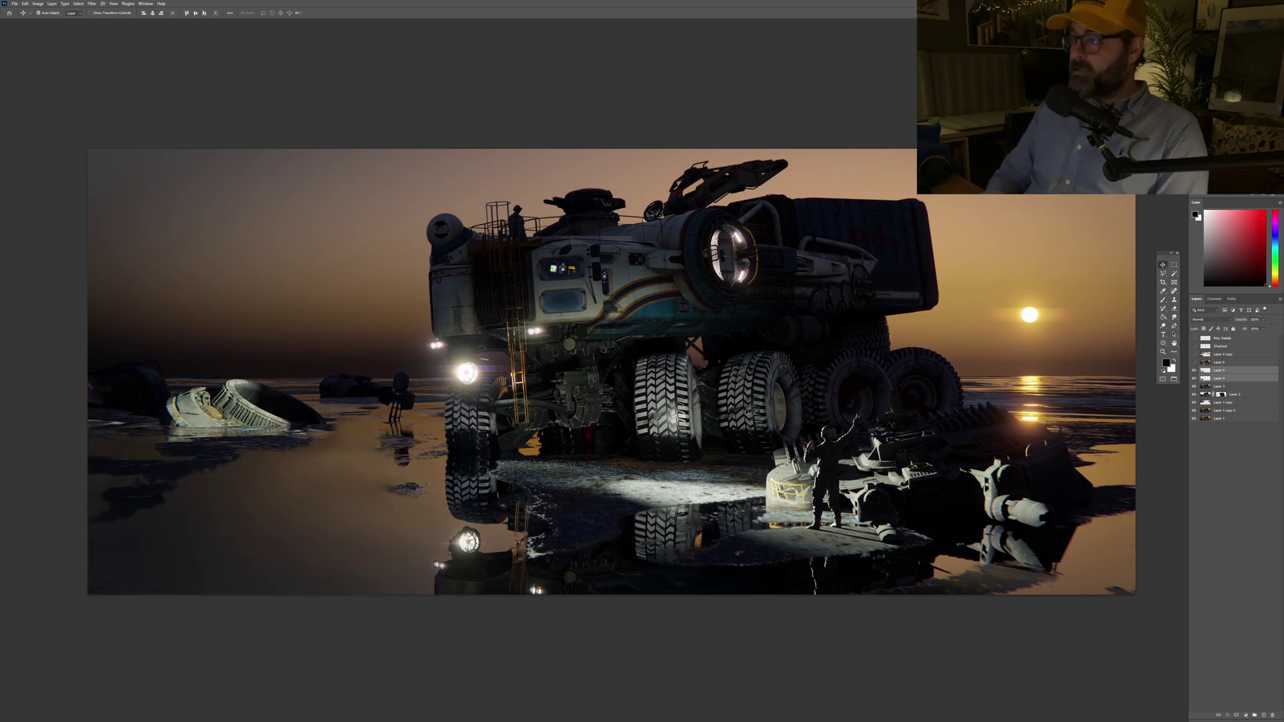
pyautogui.hotkey('ctrl', 'shift', 'h')
# Step: Compare layer visibility, keep the warmer, brighter sunset, and lower a layer's Fill to darken the sky slightly
pyautogui.click(1194, 362)
pyautogui.click(1195, 359)
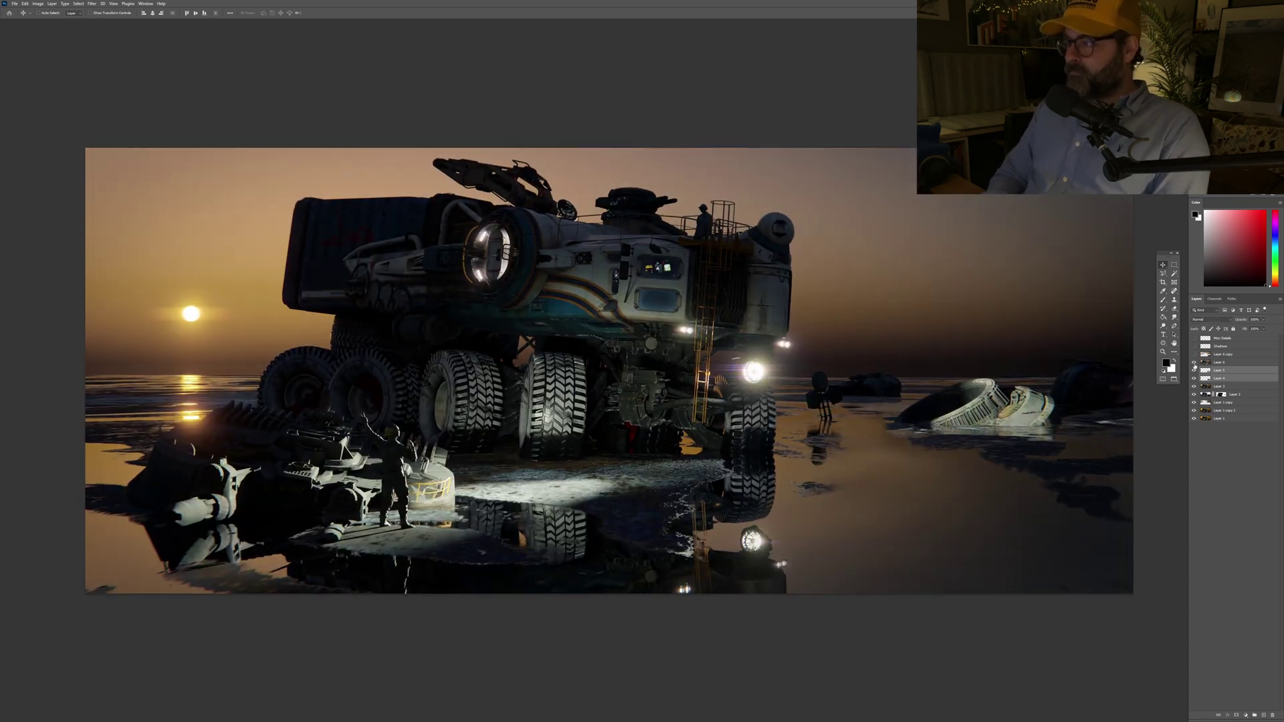
pyautogui.click(1195, 360)
pyautogui.click(1195, 359)
pyautogui.click(1196, 363)
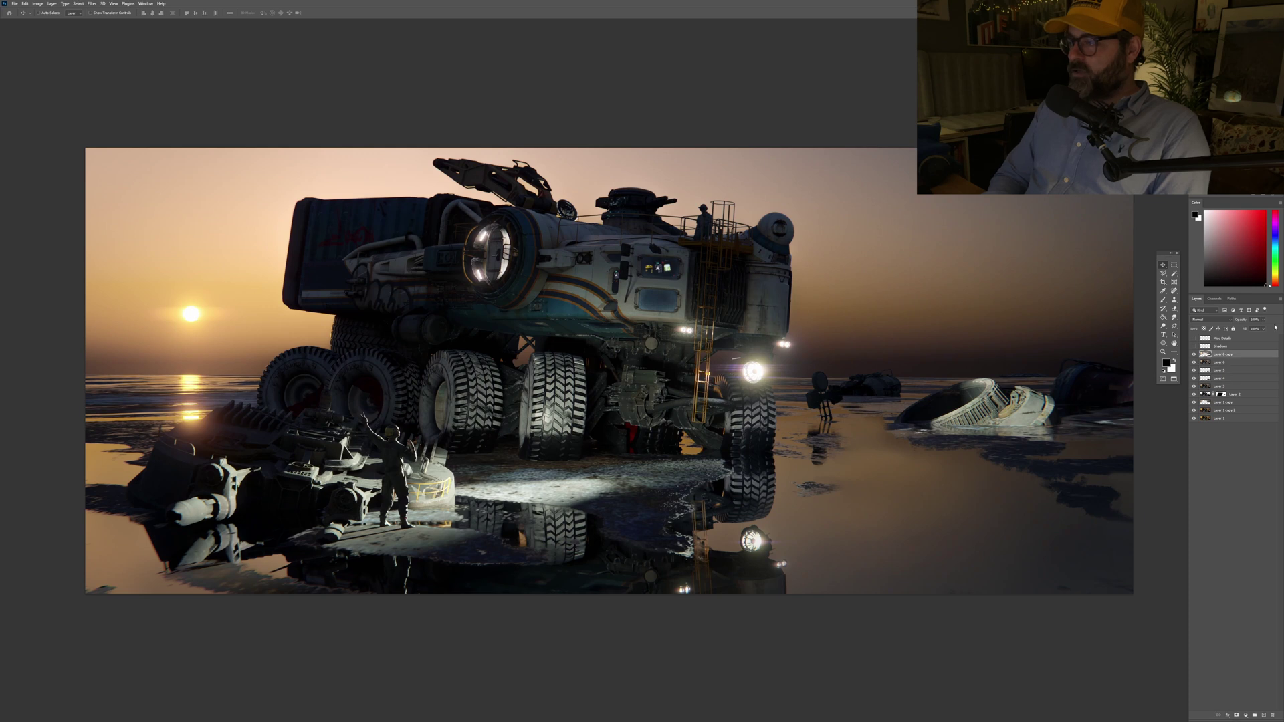
pyautogui.moveTo(1254, 338); pyautogui.dragTo(1253, 337)
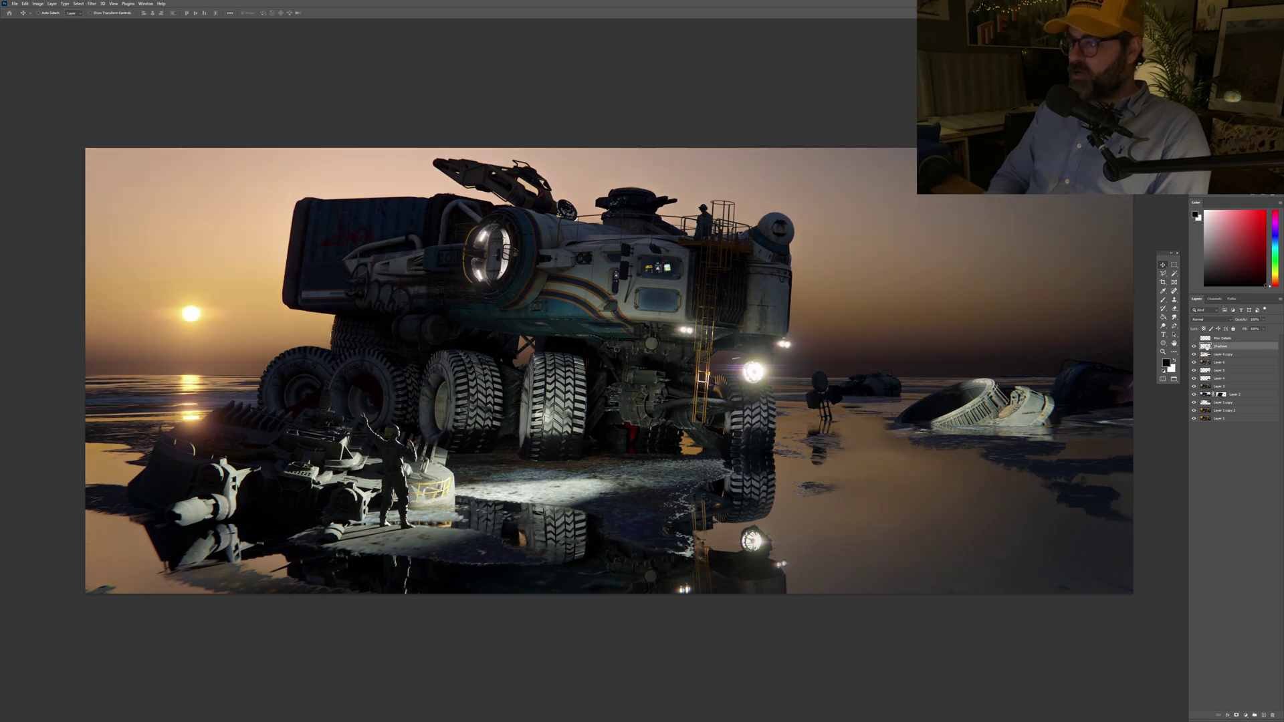
pyautogui.scroll(5, 639, 309)
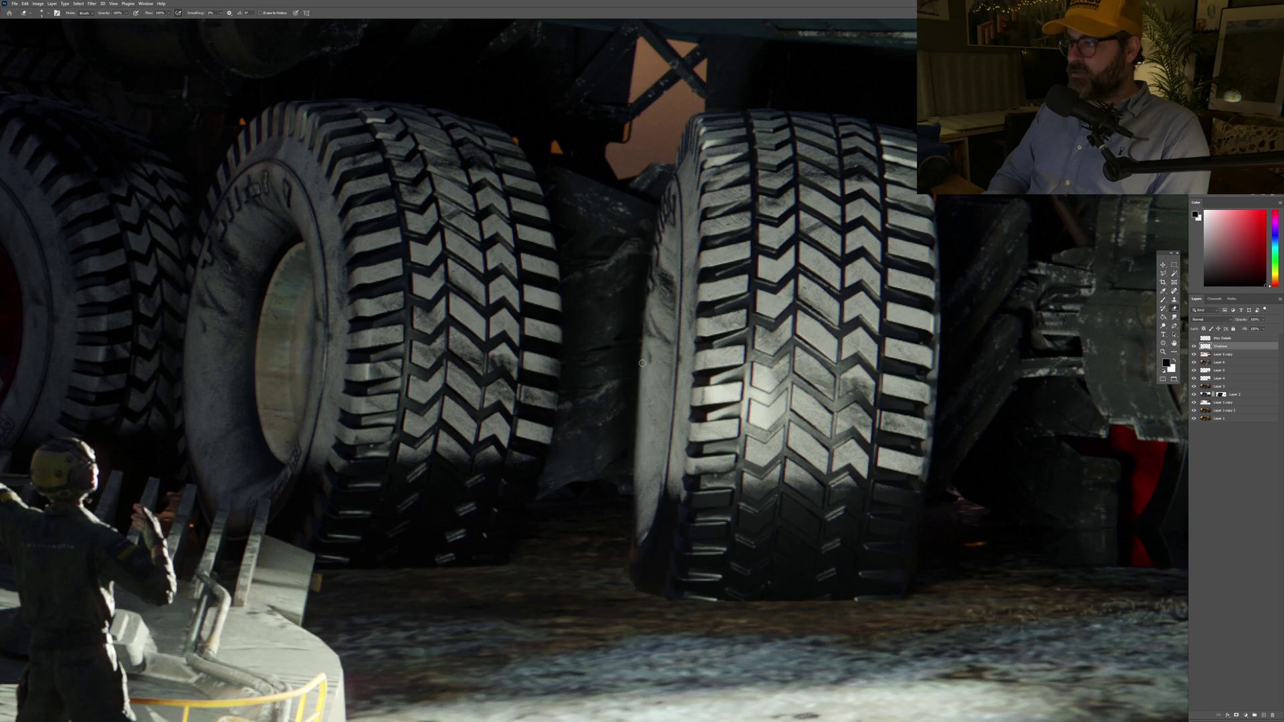
# Step: Sample dark tones from the vehicle and paint them over the rover's dome
pyautogui.hotkey('ctrl', '0')
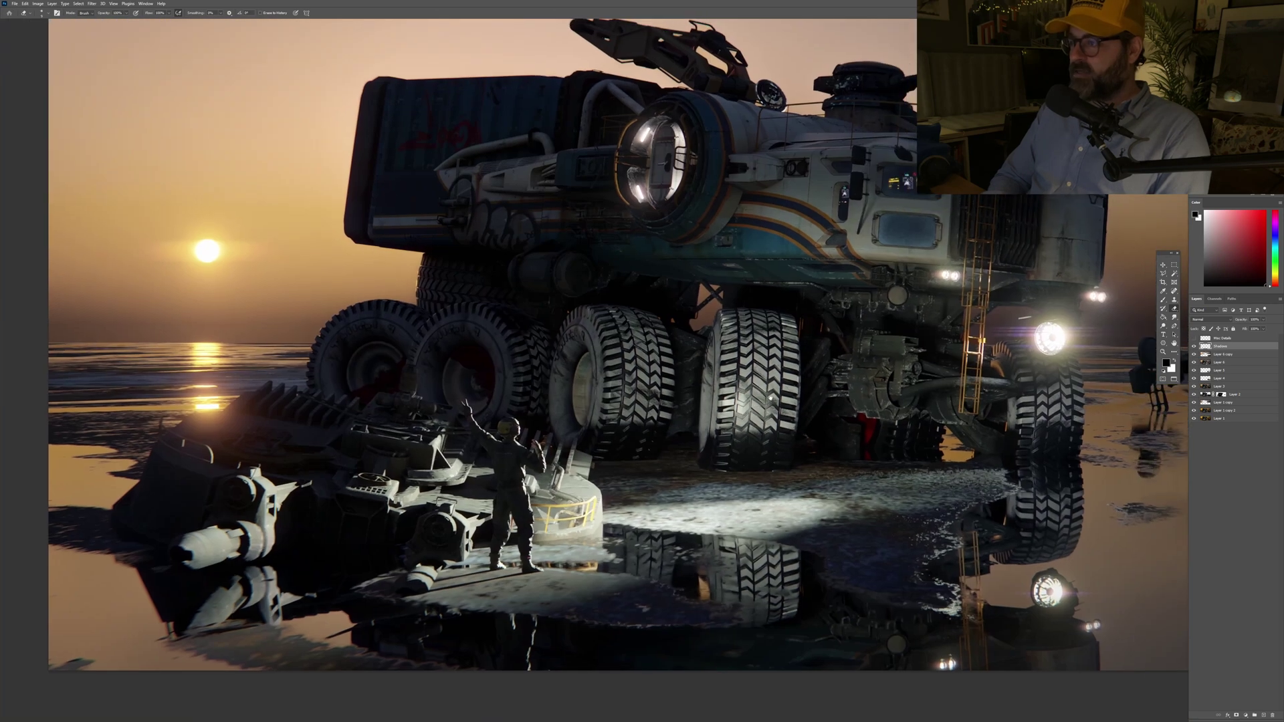
pyautogui.press('b')
pyautogui.scroll(6, 990, 201)
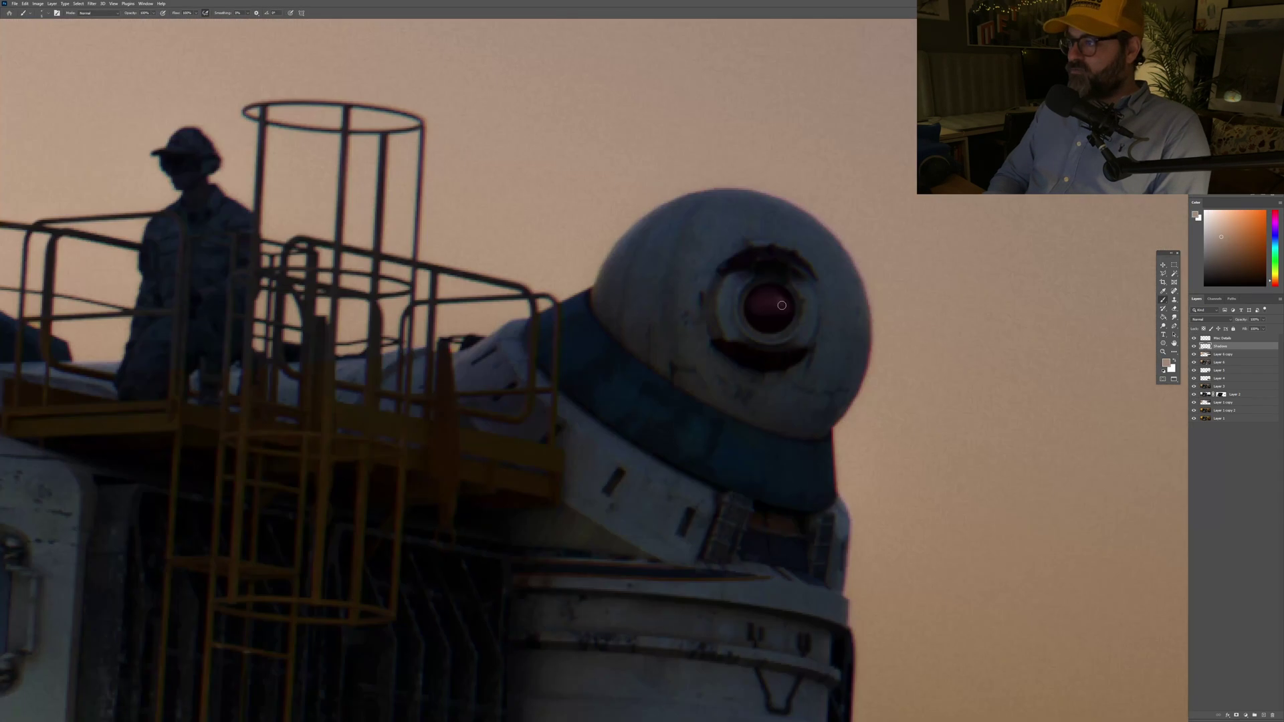
pyautogui.scroll(-2, 752, 306)
pyautogui.scroll(2, 752, 306)
pyautogui.keyDown('alt'); pyautogui.click(768, 296); pyautogui.keyUp('alt')
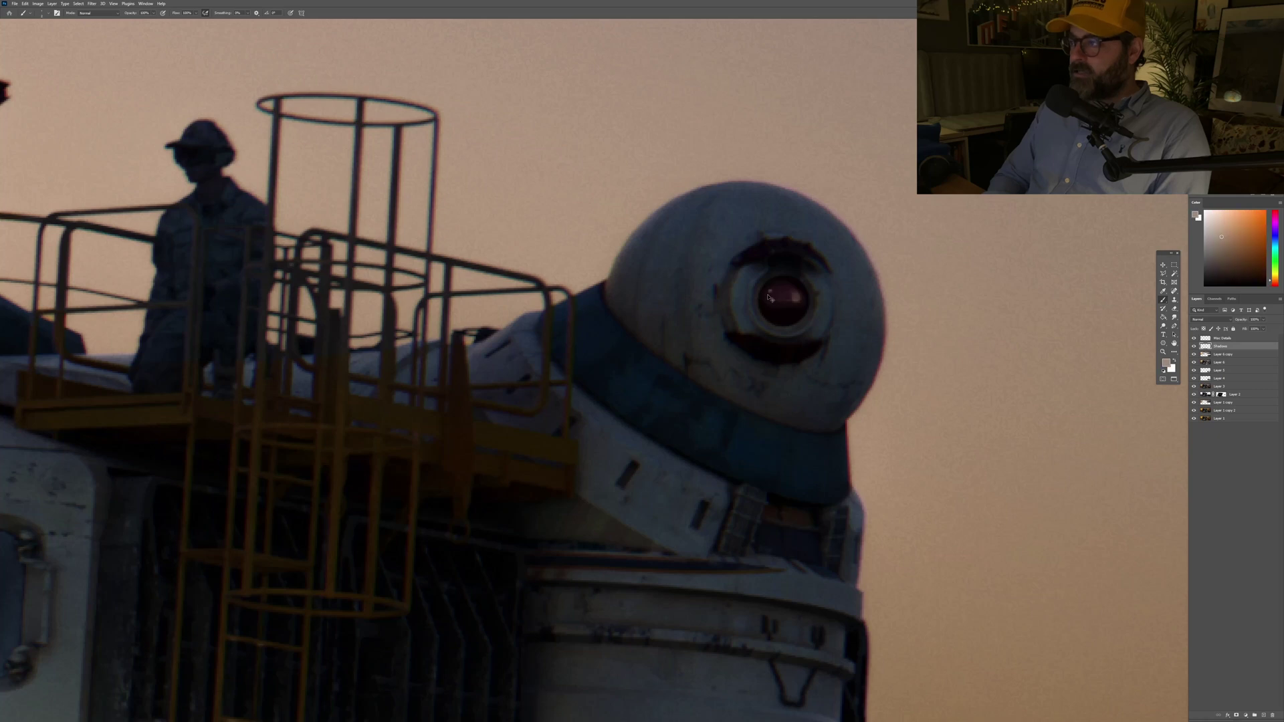
pyautogui.scroll(-2, 767, 296)
pyautogui.scroll(2, 768, 296)
pyautogui.moveTo(468, 669); pyautogui.dragTo(806, 280)
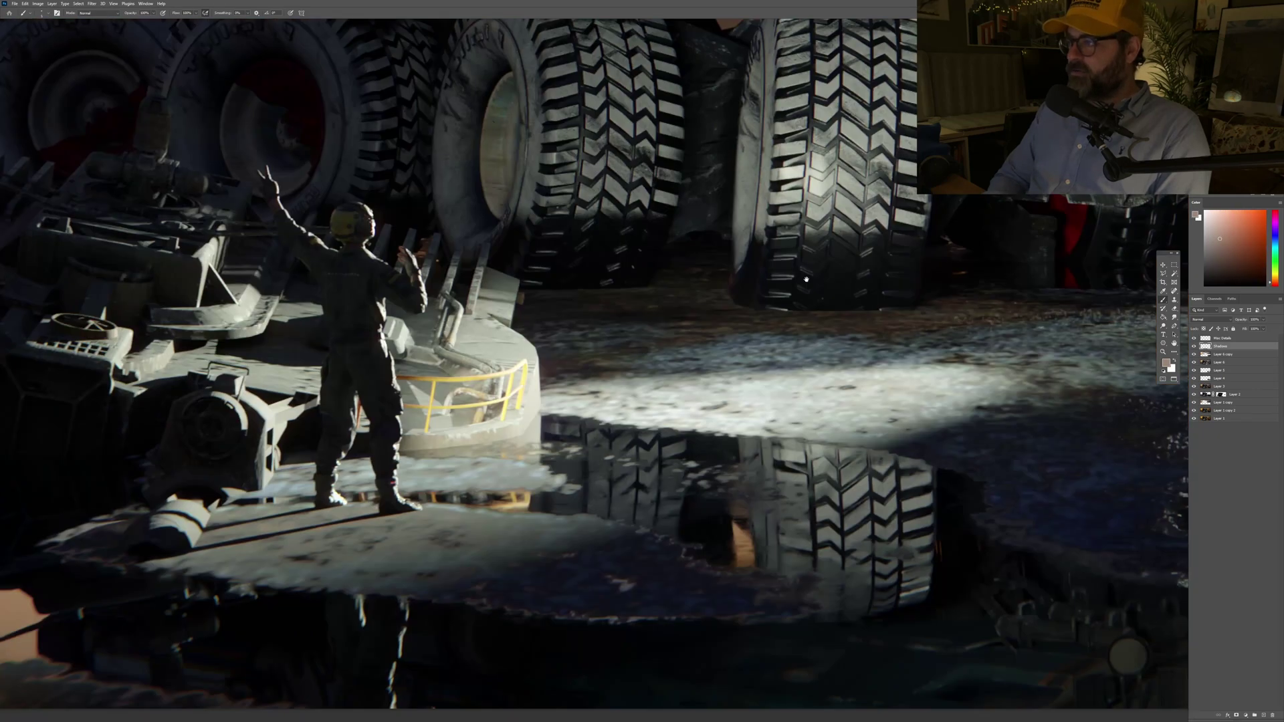
pyautogui.scroll(-3, 806, 280)
pyautogui.keyDown('alt'); pyautogui.click(674, 273); pyautogui.keyUp('alt')
pyautogui.scroll(3, 673, 273)
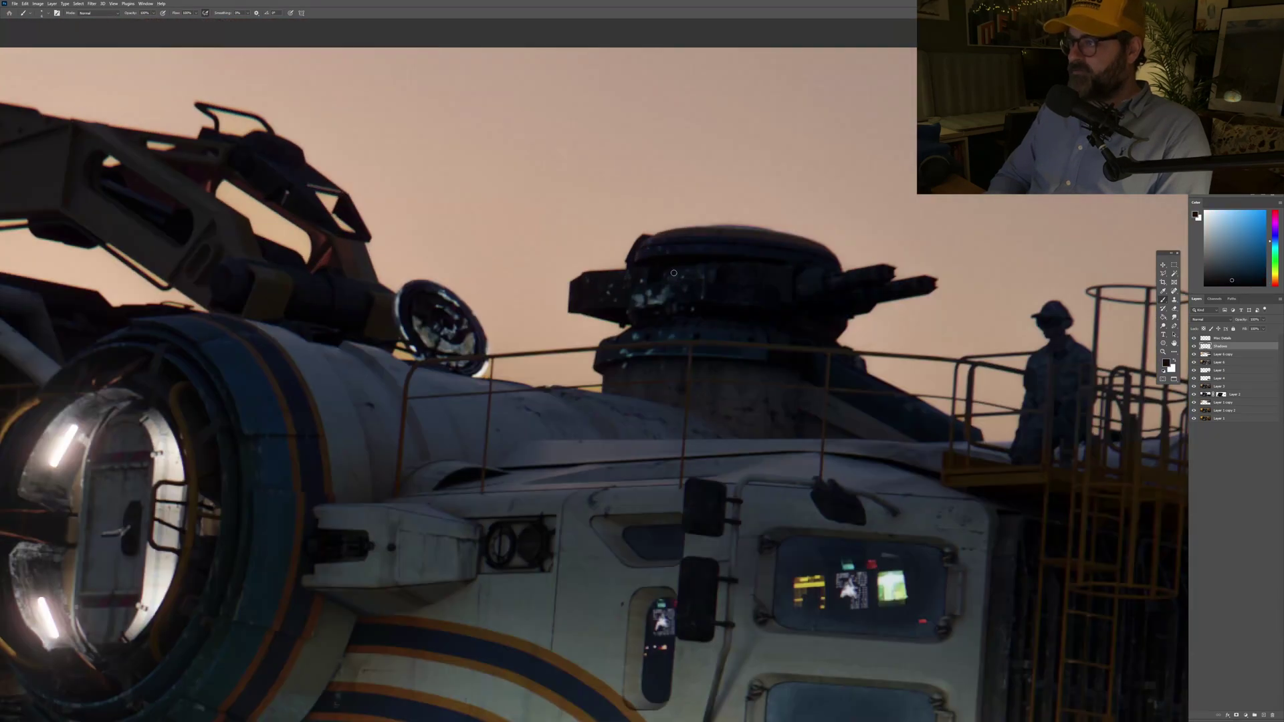
pyautogui.moveTo(673, 273); pyautogui.dragTo(629, 349)
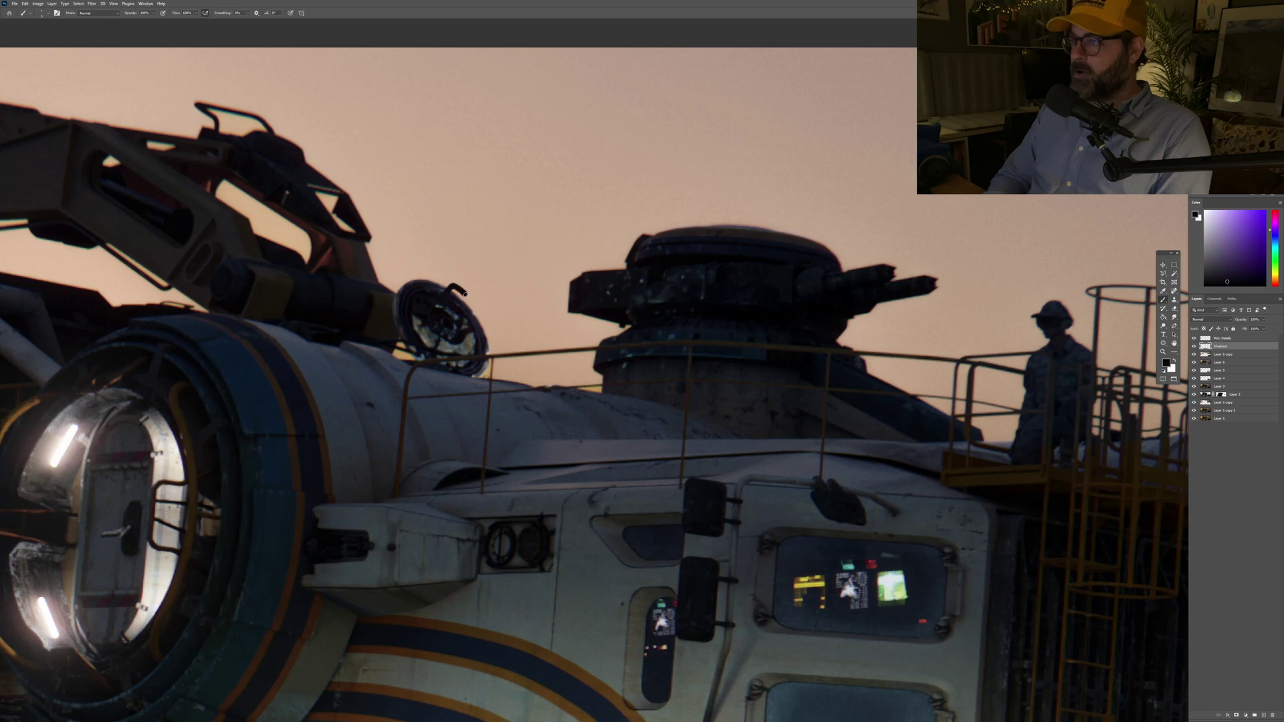
# Step: Sample a peach sky tone, then lasso and reshape the rooftop dish
pyautogui.keyDown('alt'); pyautogui.click(464, 293); pyautogui.keyUp('alt')
pyautogui.press('l')
pyautogui.scroll(-3, 415, 301)
pyautogui.scroll(3, 415, 301)
pyautogui.moveTo(442, 268); pyautogui.dragTo(436, 306)
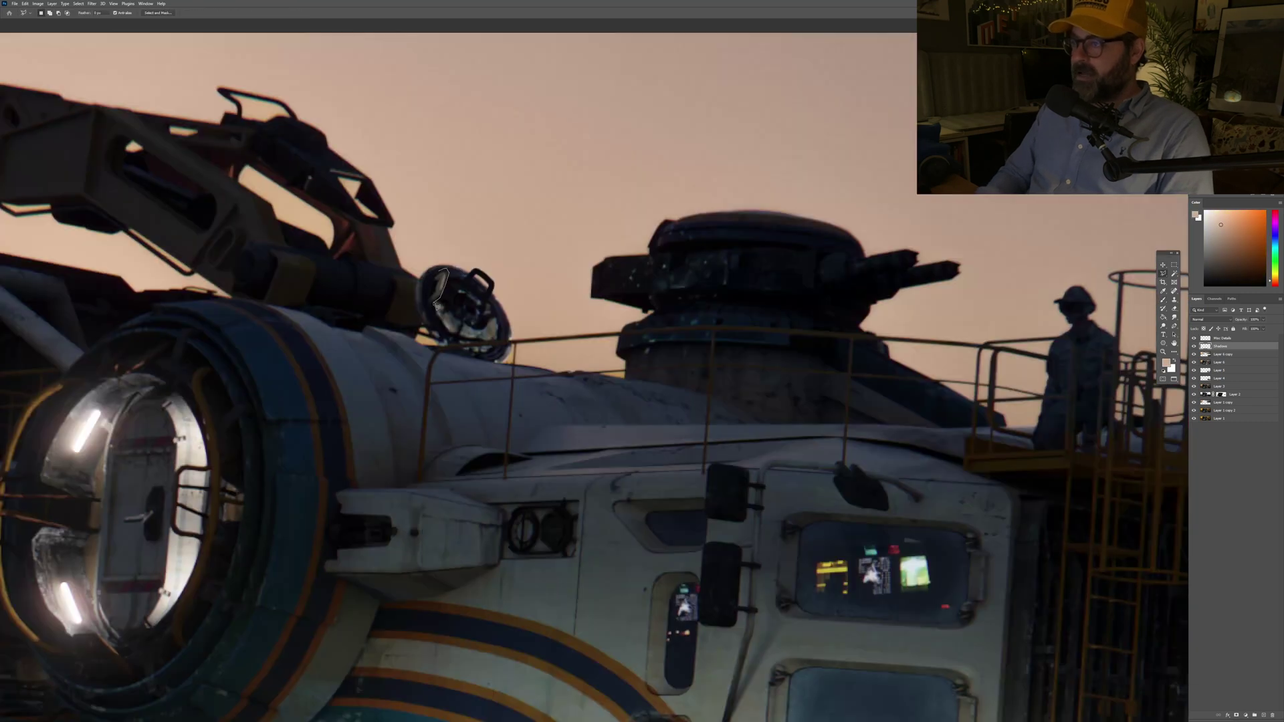
pyautogui.press('Return')
# Step: Touch up the striped hull panels with sampled dark, orange, blue and teal tones
pyautogui.press('b')
pyautogui.scroll(2, 468, 294)
pyautogui.keyDown('alt'); pyautogui.click(565, 301); pyautogui.keyUp('alt')
pyautogui.scroll(-3, 566, 301)
pyautogui.scroll(1, 565, 301)
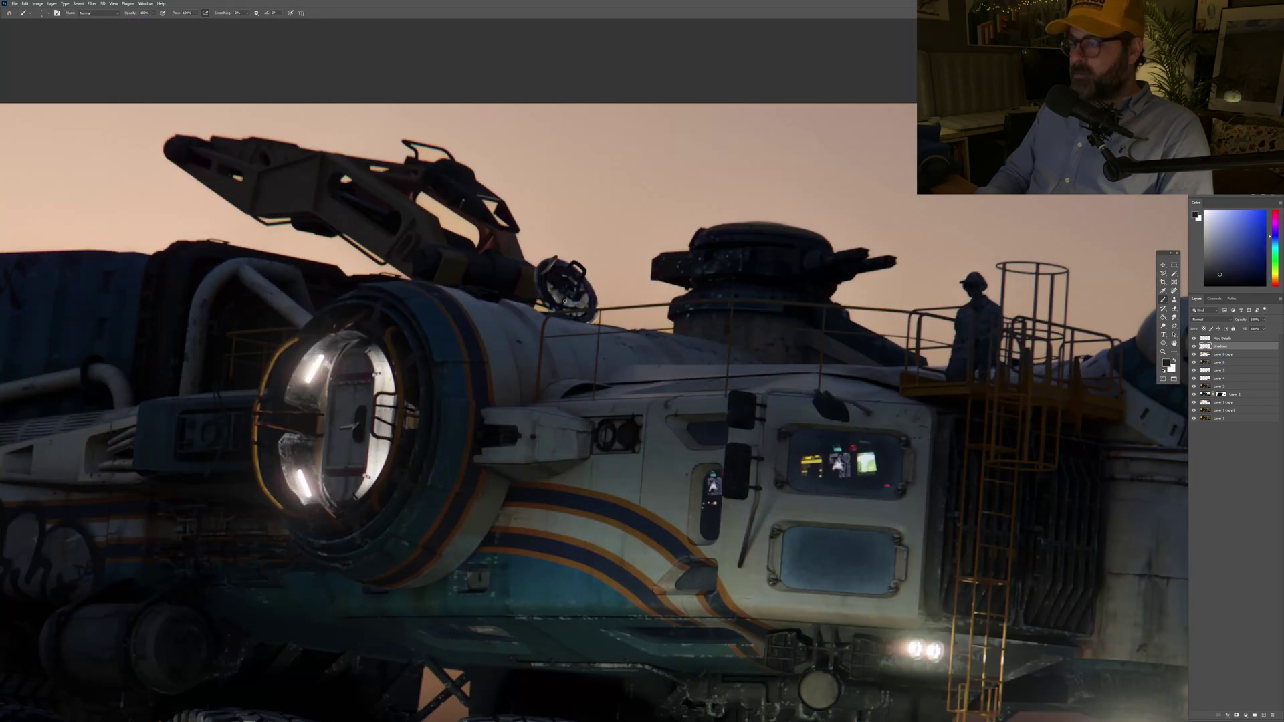
pyautogui.scroll(3, 624, 354)
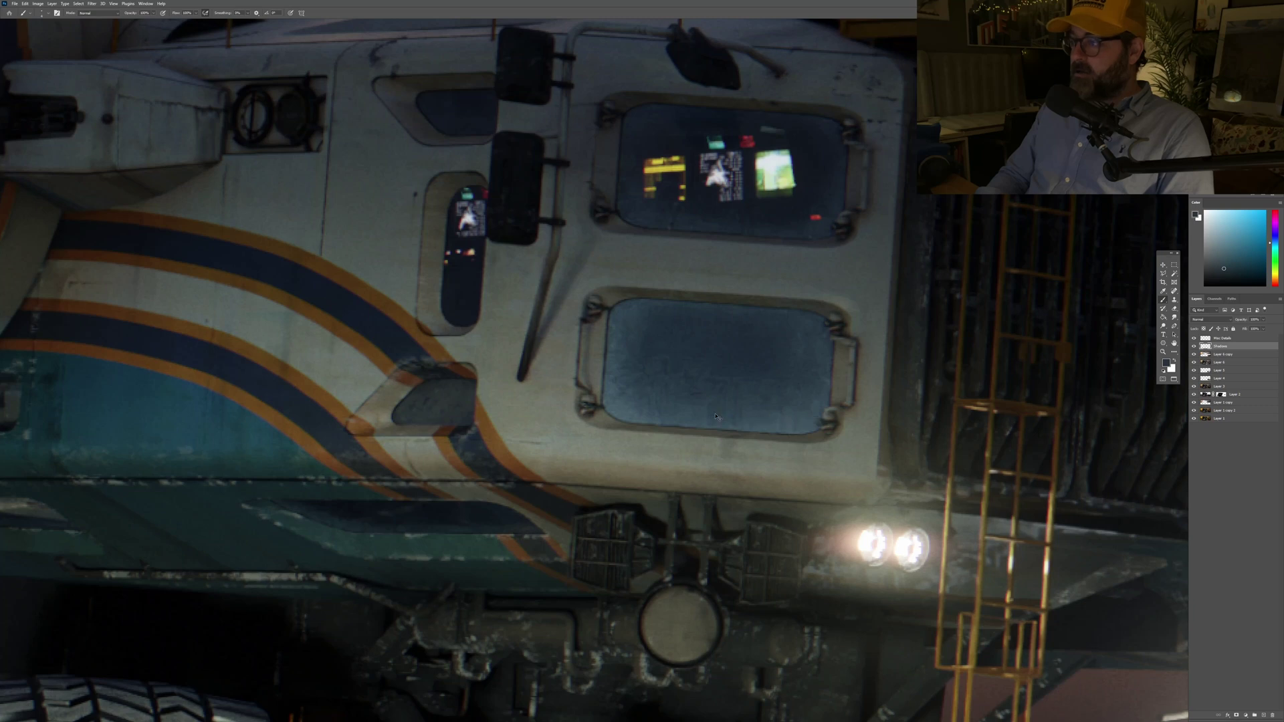
pyautogui.moveTo(716, 416); pyautogui.dragTo(936, 500)
pyautogui.keyDown('alt'); pyautogui.click(739, 543); pyautogui.keyUp('alt')
pyautogui.moveTo(796, 526); pyautogui.dragTo(853, 564)
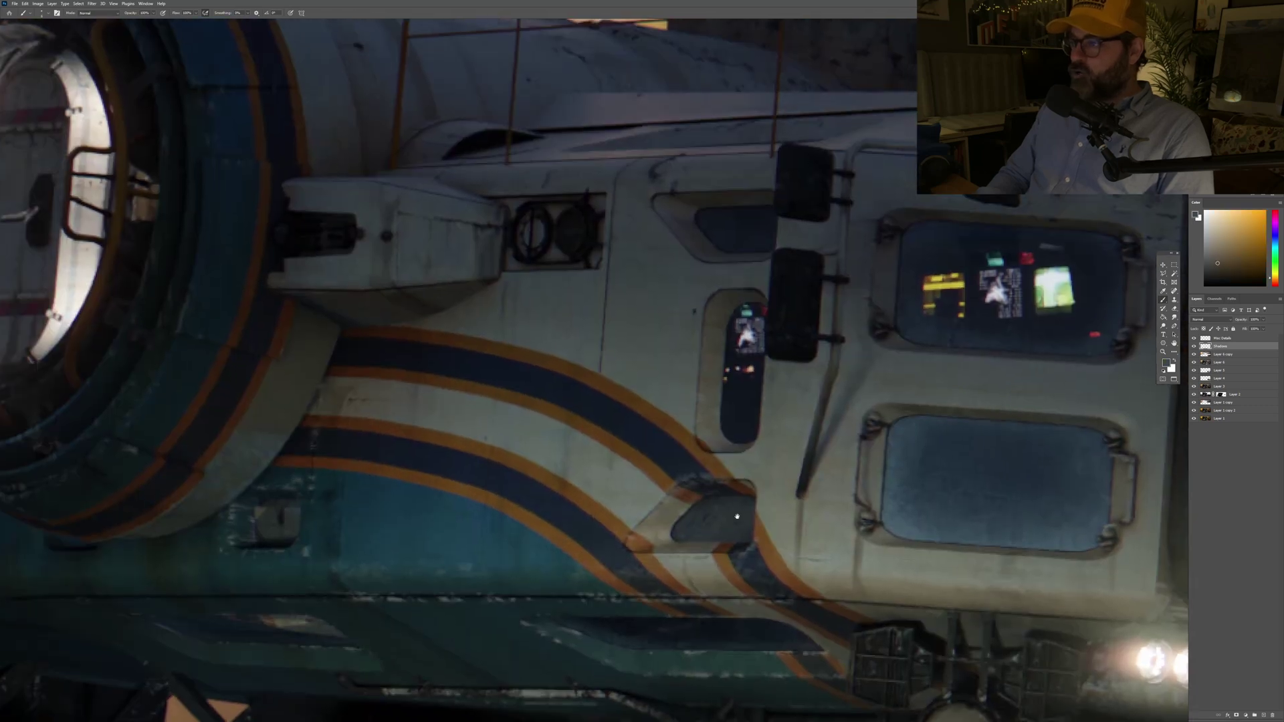
pyautogui.keyDown('alt'); pyautogui.click(431, 393); pyautogui.keyUp('alt')
pyautogui.moveTo(436, 518); pyautogui.dragTo(559, 451)
pyautogui.keyDown('alt'); pyautogui.click(464, 400); pyautogui.keyUp('alt')
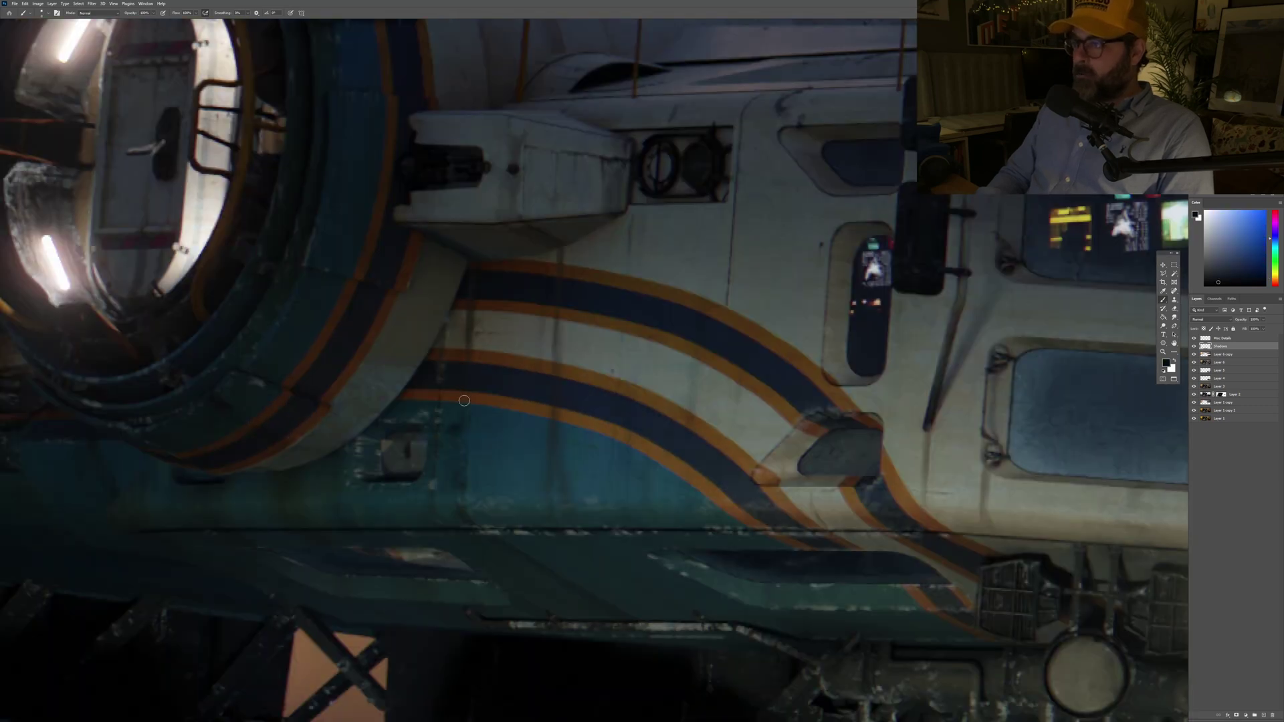
pyautogui.hotkey('ctrl', '-')
pyautogui.keyDown('alt'); pyautogui.click(606, 410); pyautogui.keyUp('alt')
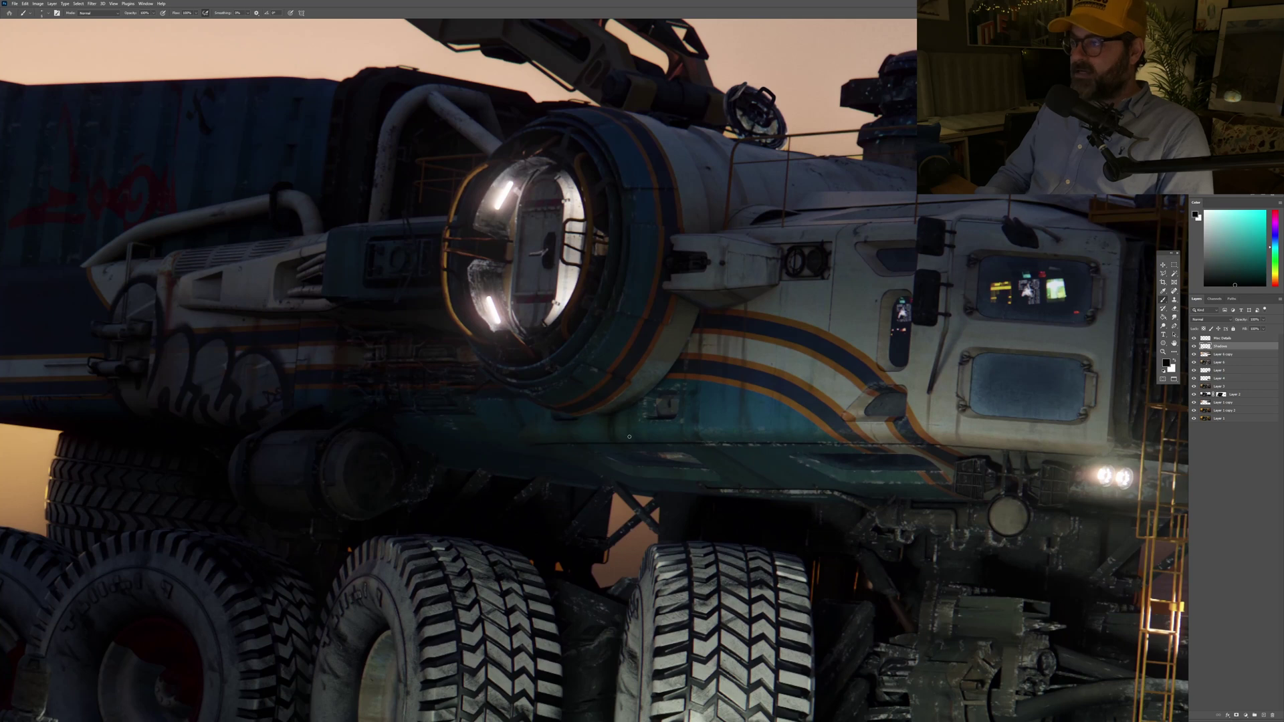
# Step: Pan to the rover's wheels, add a new empty Layer 7 above Shadows, and fit the image on screen
pyautogui.moveTo(604, 436); pyautogui.dragTo(567, 226)
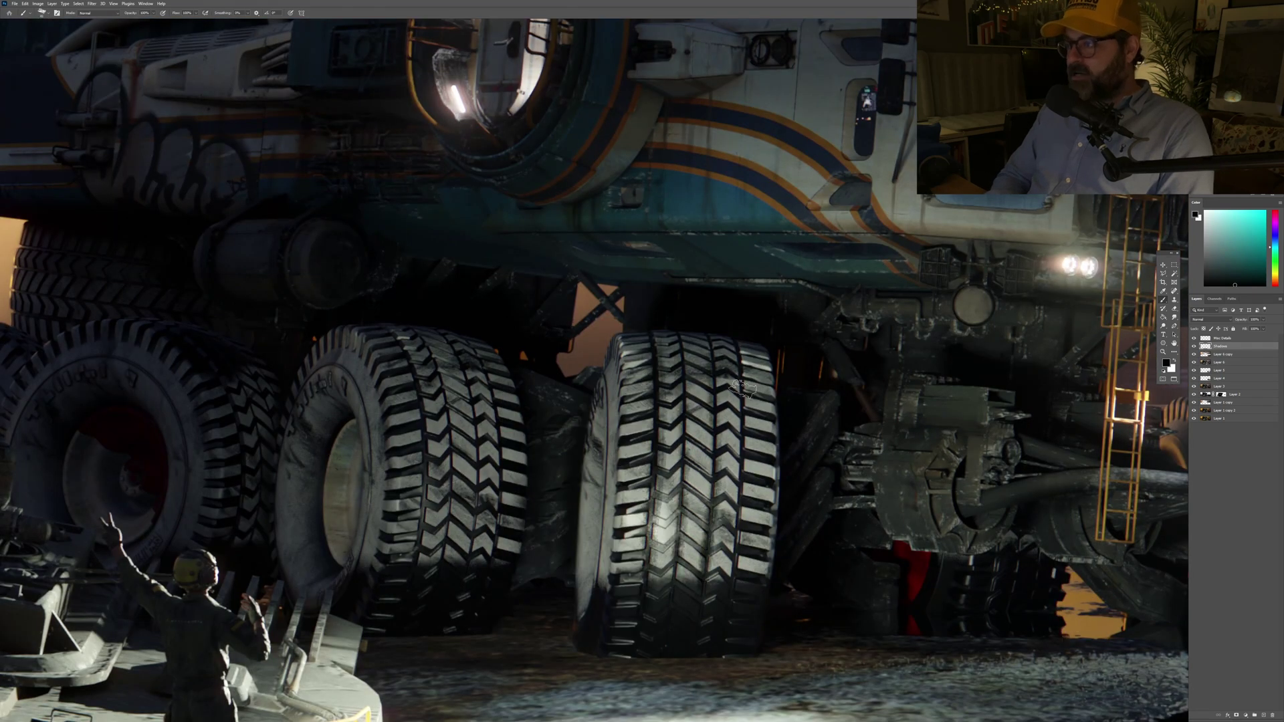
pyautogui.hscroll(-1, 742, 388)
pyautogui.hscroll(-5, 733, 406)
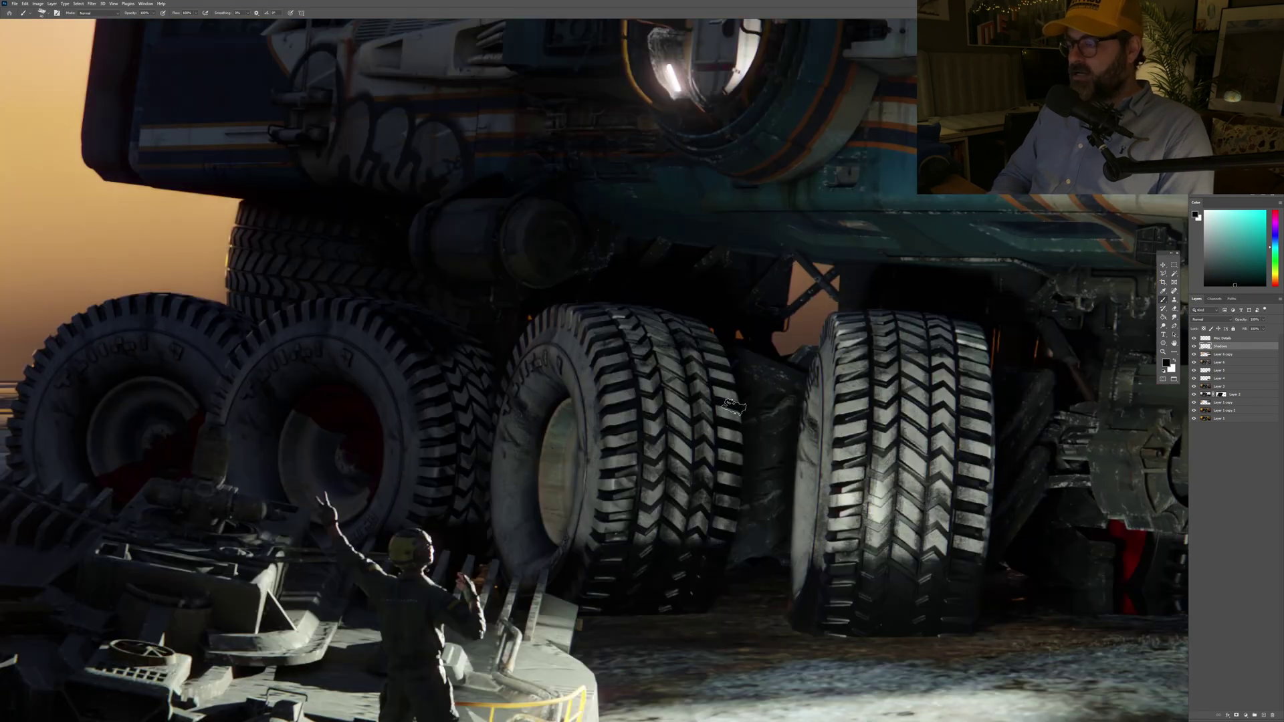
pyautogui.hscroll(3, 734, 406)
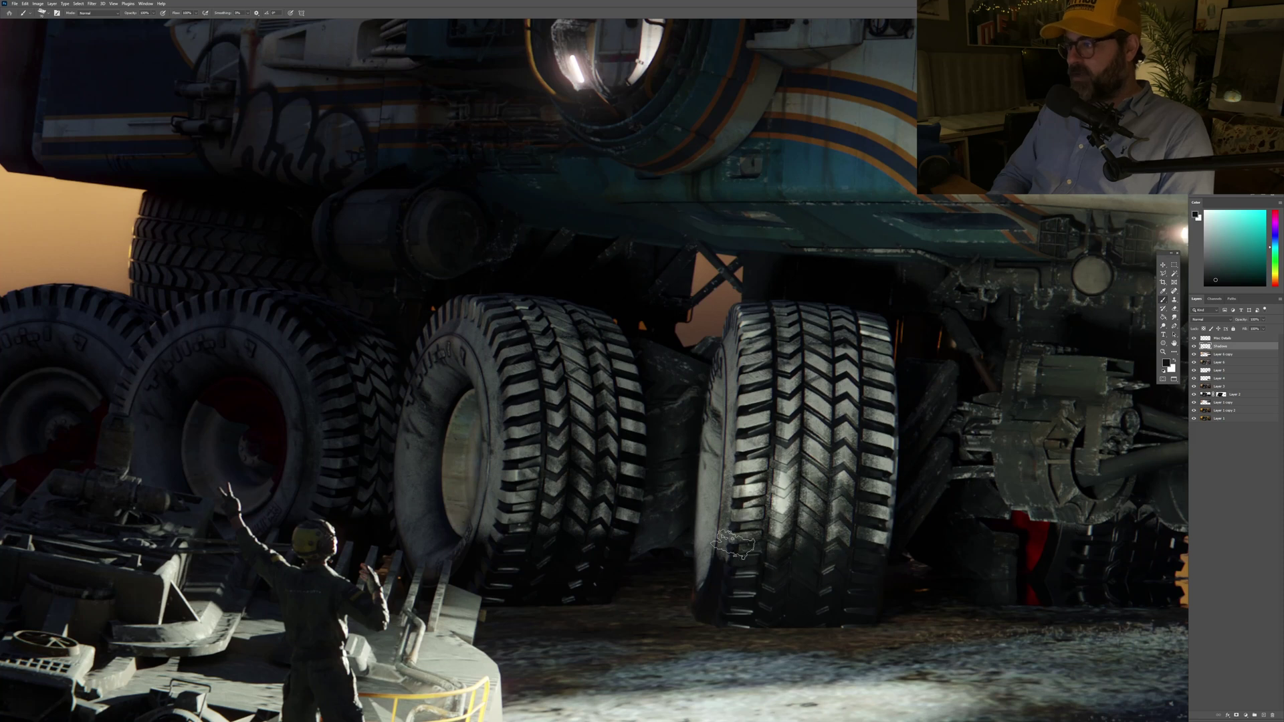
pyautogui.hscroll(10, 734, 543)
pyautogui.scroll(-5, 881, 472)
pyautogui.scroll(2, 668, 482)
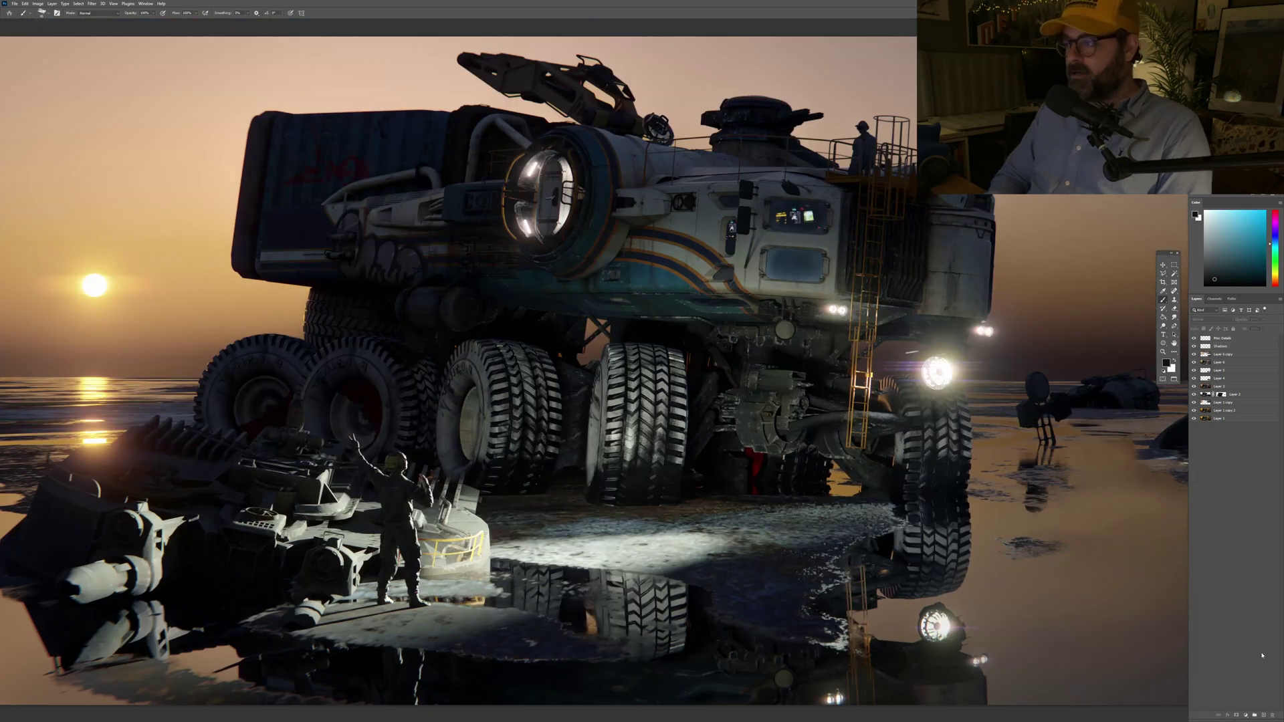
pyautogui.hscroll(-1, 689, 452)
pyautogui.scroll(2, 683, 355)
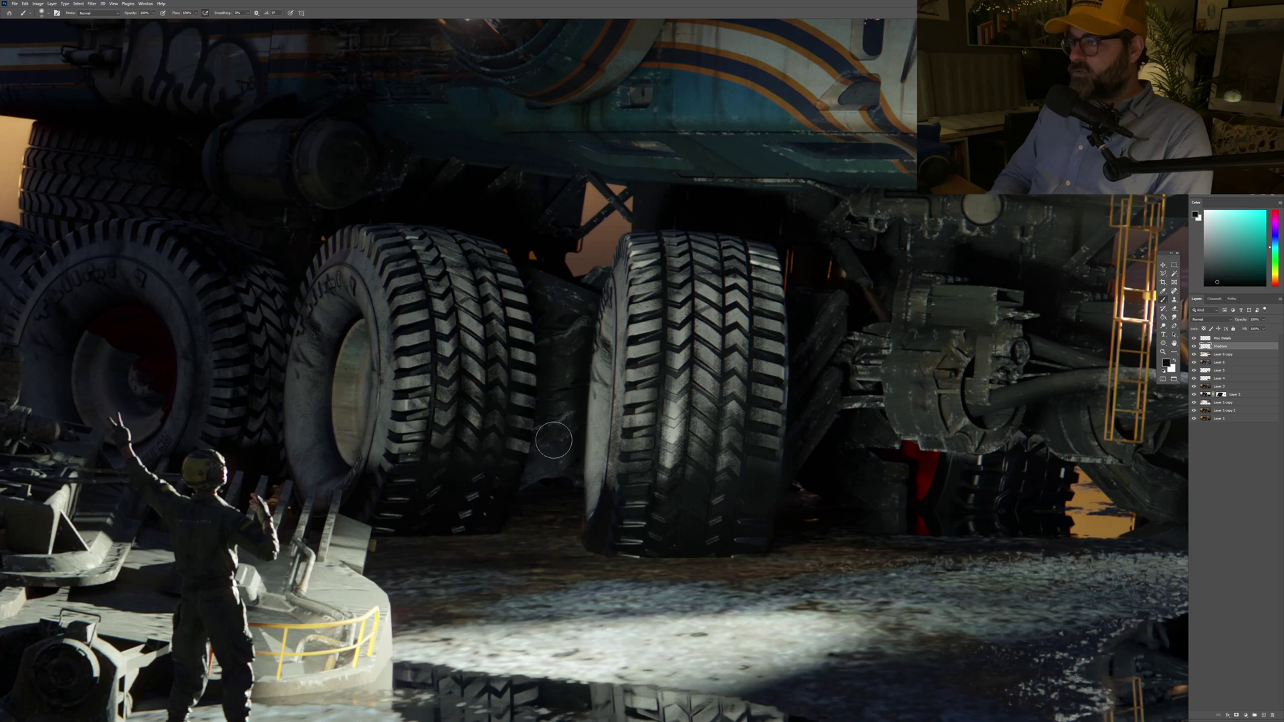
pyautogui.hotkey('ctrl', 'shift', 'alt', 'n')
pyautogui.scroll(2, 583, 397)
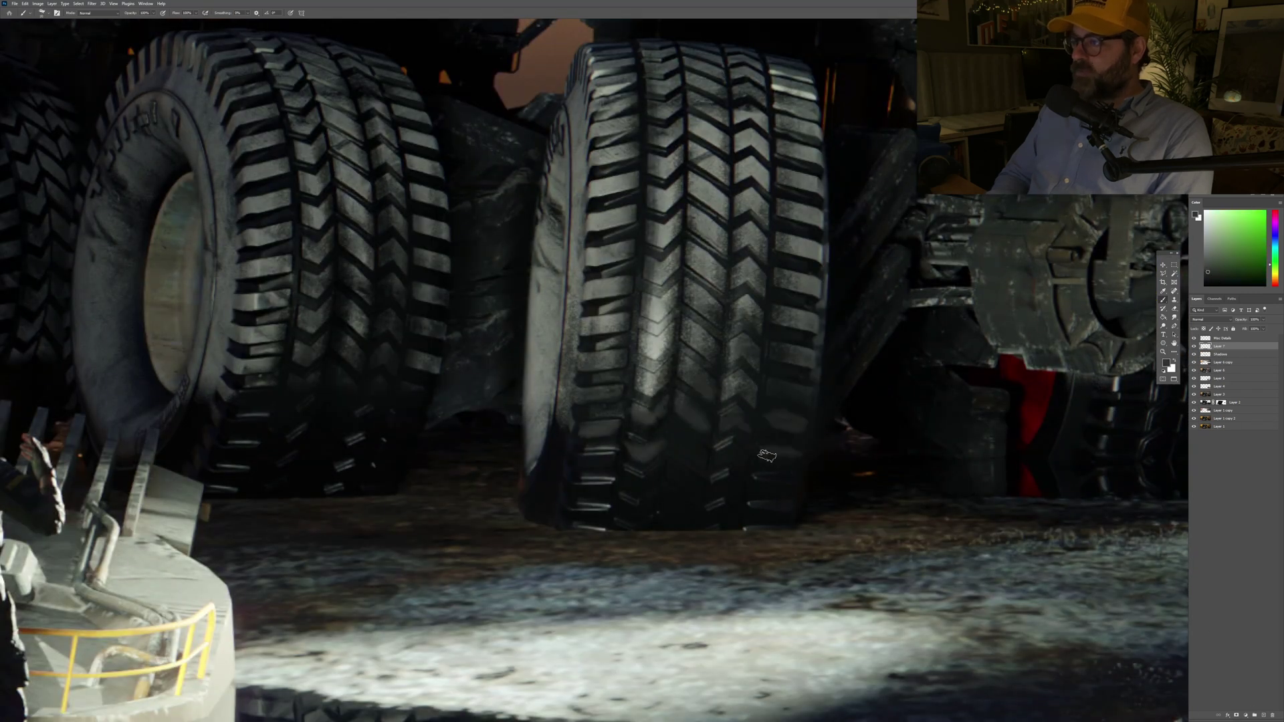
pyautogui.scroll(-4, 766, 455)
pyautogui.scroll(4, 714, 320)
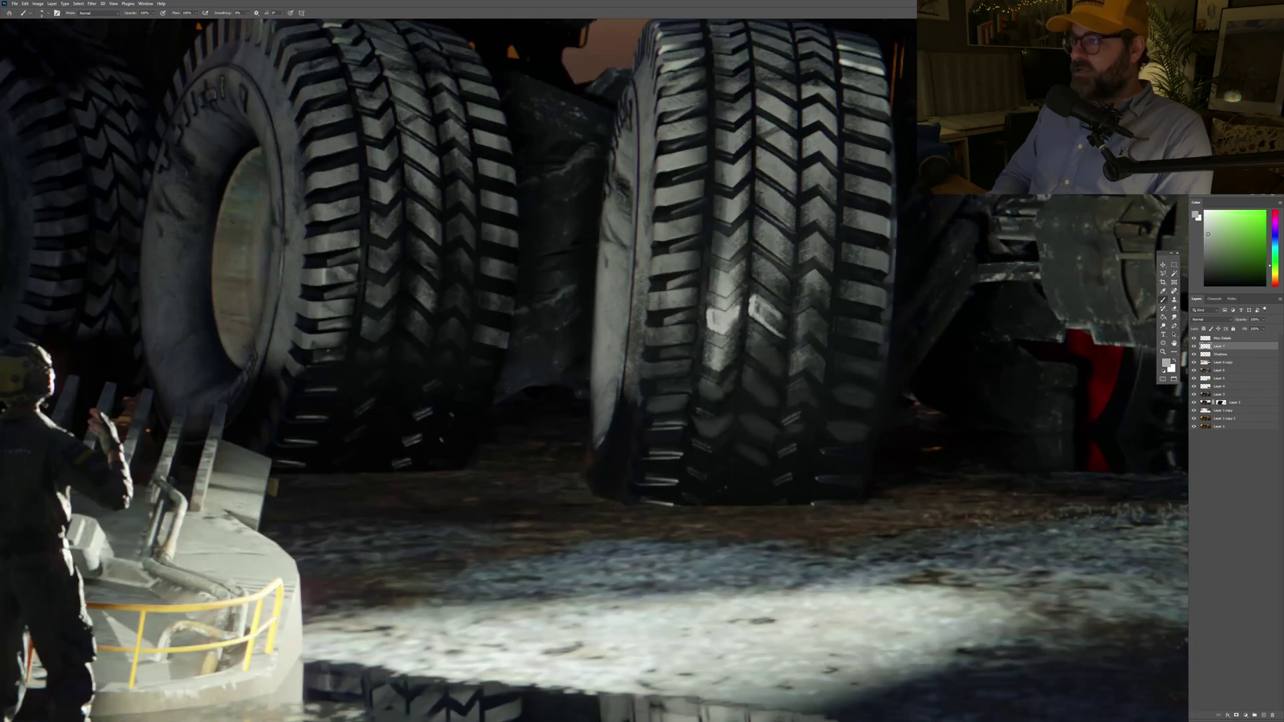
pyautogui.hotkey('ctrl', '0')
# Step: Hide Shadows, add a Multiply layer below it with a sampled brownish-orange, then reselect Shadows
pyautogui.press('e')
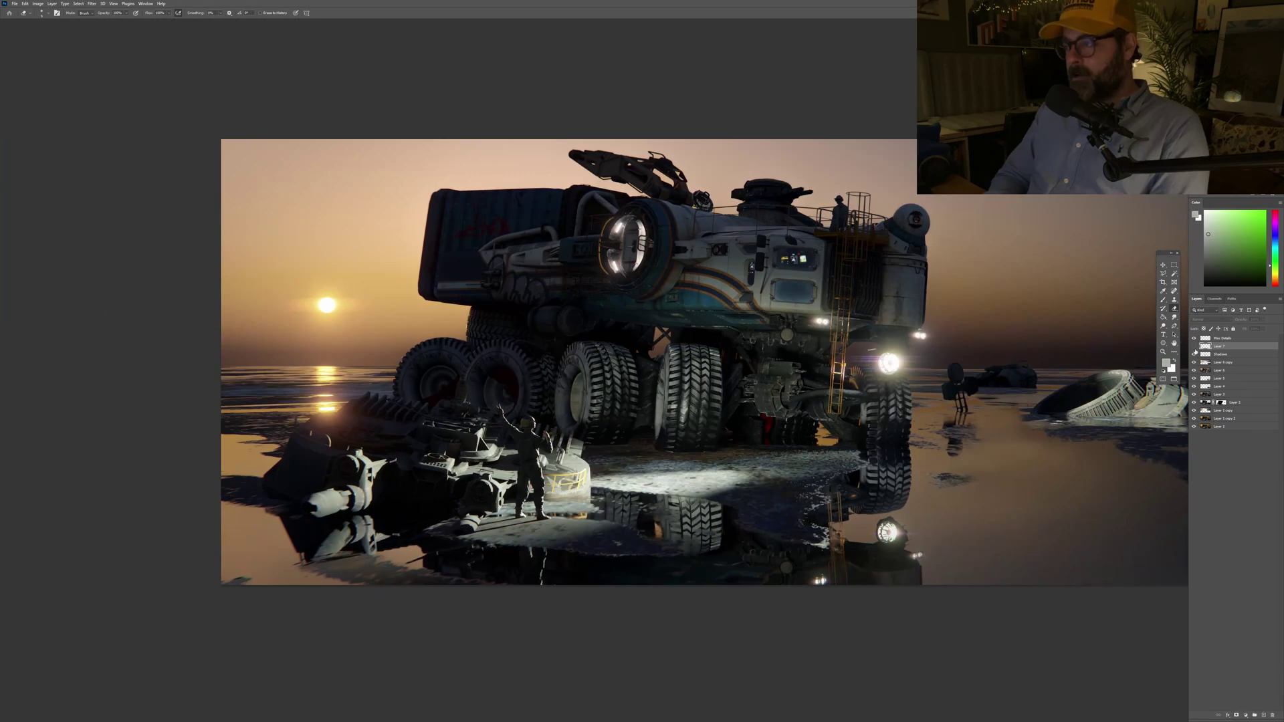
pyautogui.click(1194, 354)
pyautogui.hotkey('ctrl', 'shift', 'alt', 'n')
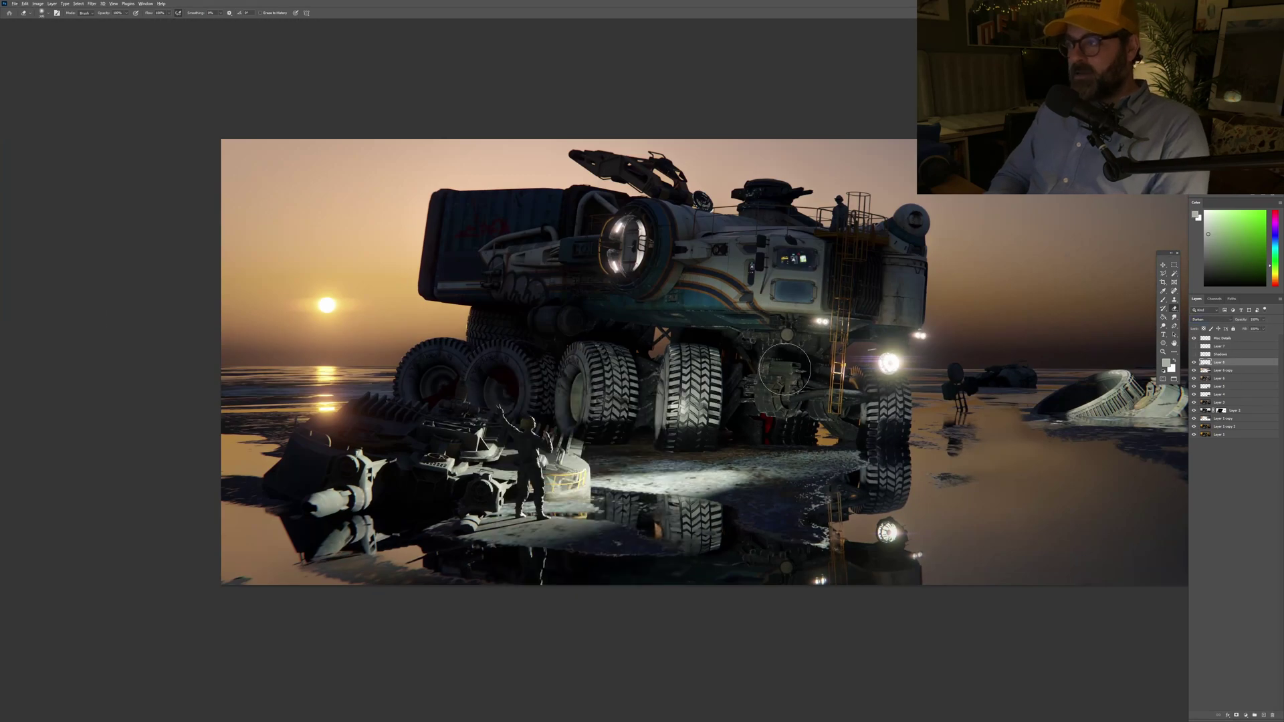
pyautogui.hotkey('shift', 'alt', 'm')
pyautogui.keyDown('alt'); pyautogui.click(902, 401); pyautogui.keyUp('alt')
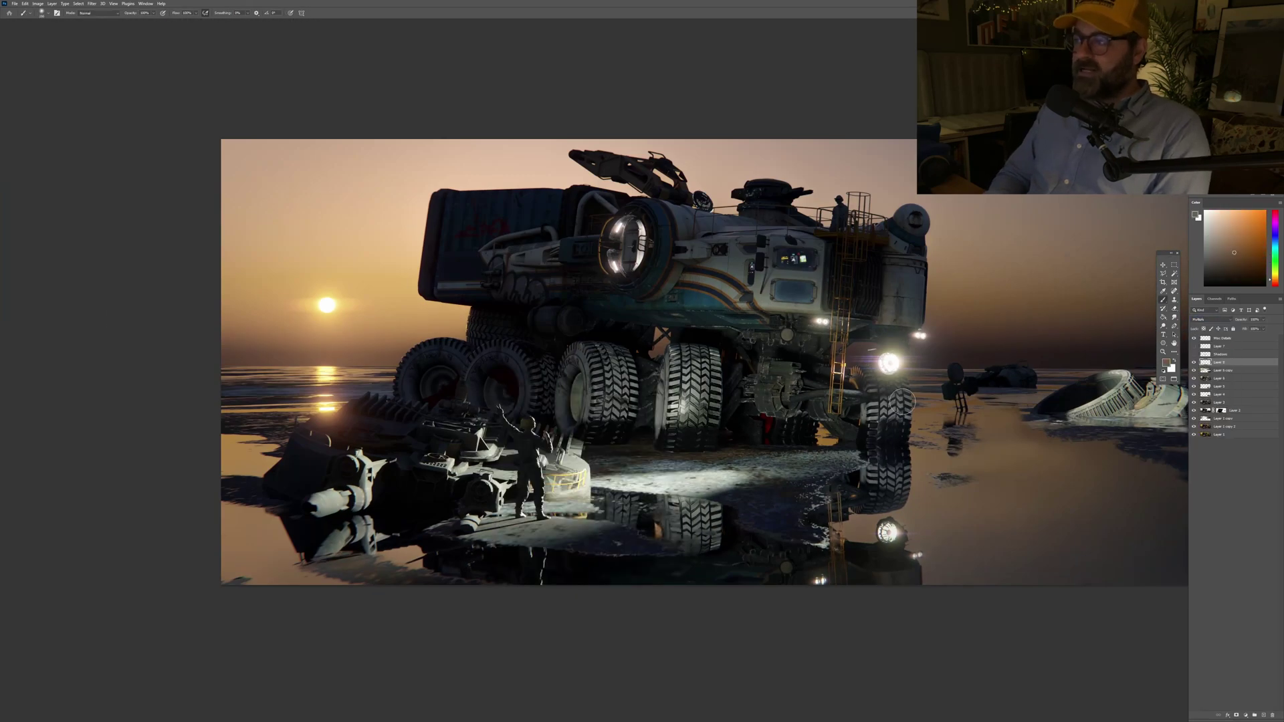
pyautogui.press('e')
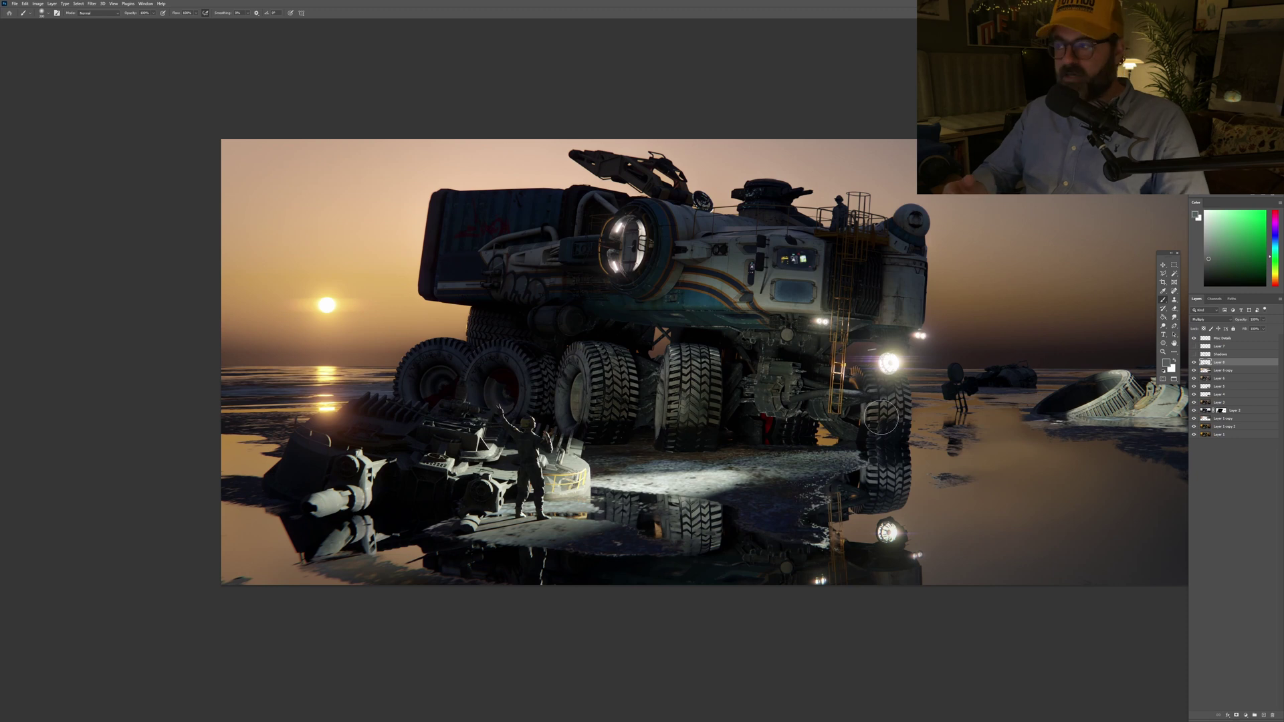
pyautogui.scroll(1, 690, 409)
pyautogui.scroll(-2, 690, 409)
pyautogui.hotkey('alt', ']')
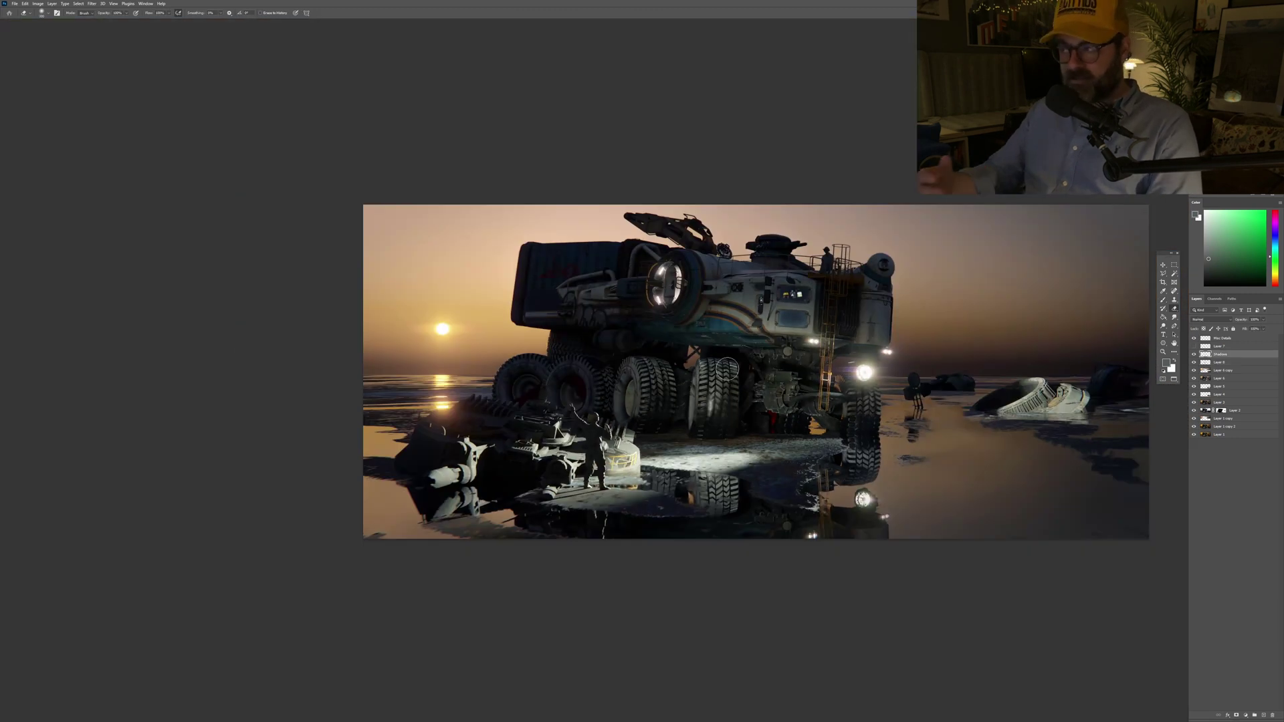
# Step: Duplicate Layer 8 into Layer 8 copy and pick the layer to reposition from the canvas
pyautogui.hscroll(1, 601, 423)
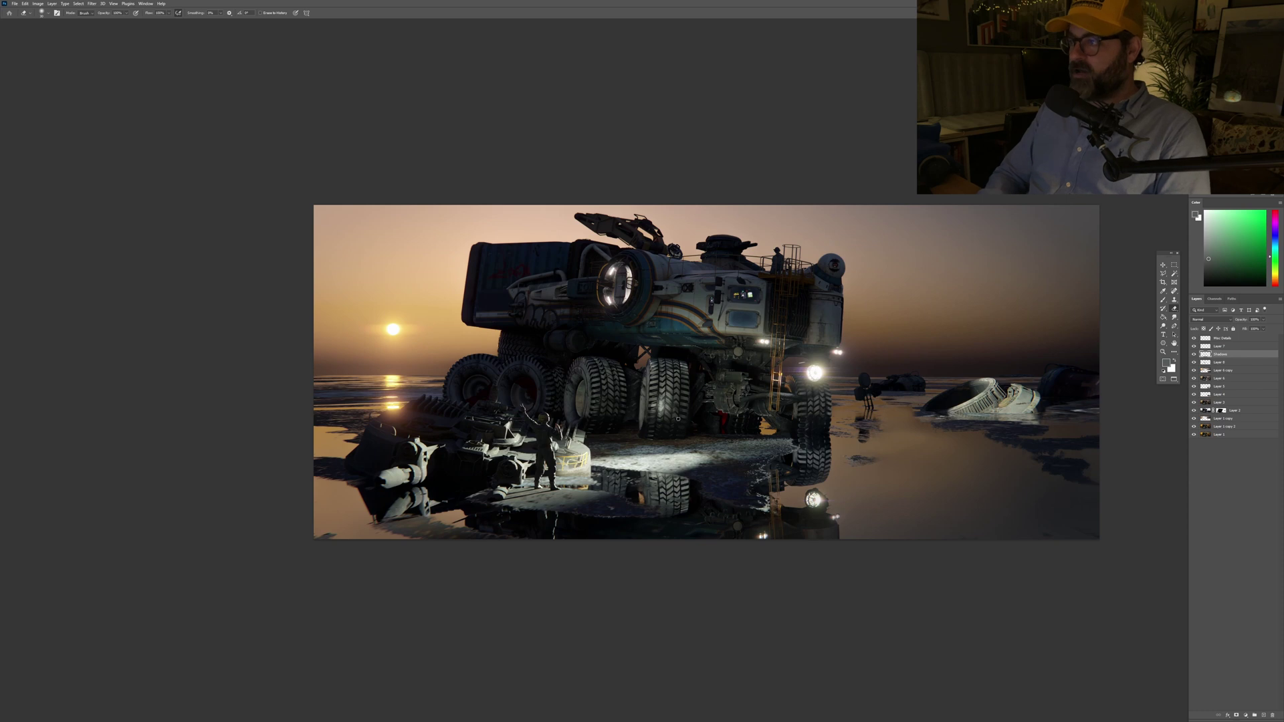
pyautogui.press('e')
pyautogui.hotkey('ctrl', 'j')
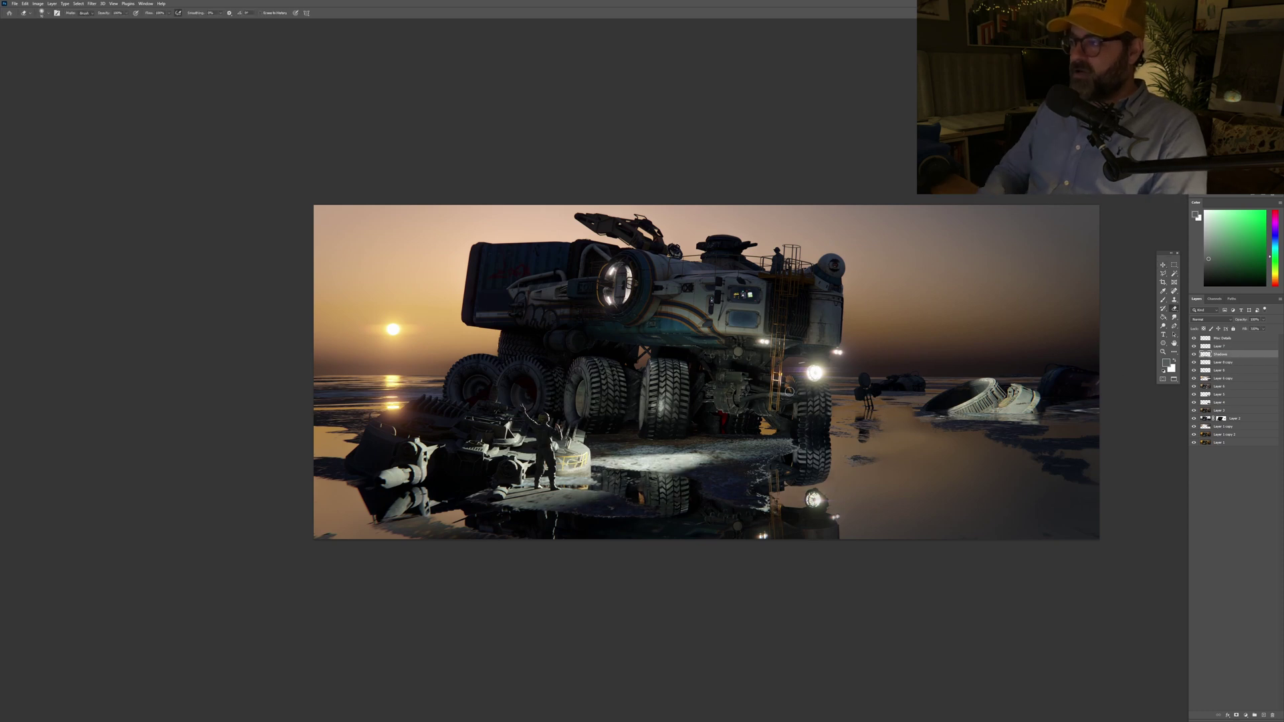
pyautogui.press('v')
pyautogui.rightClick(637, 426)
pyautogui.click(723, 492)
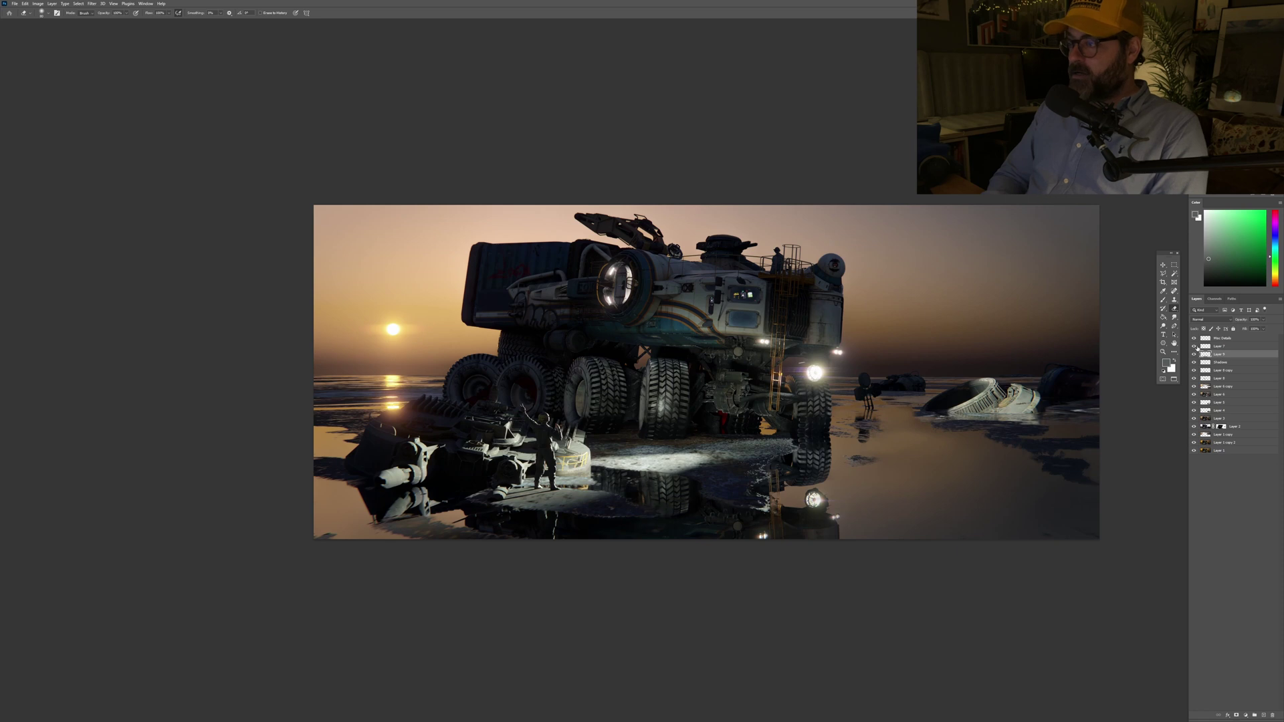
pyautogui.hotkey('ctrl', '+')
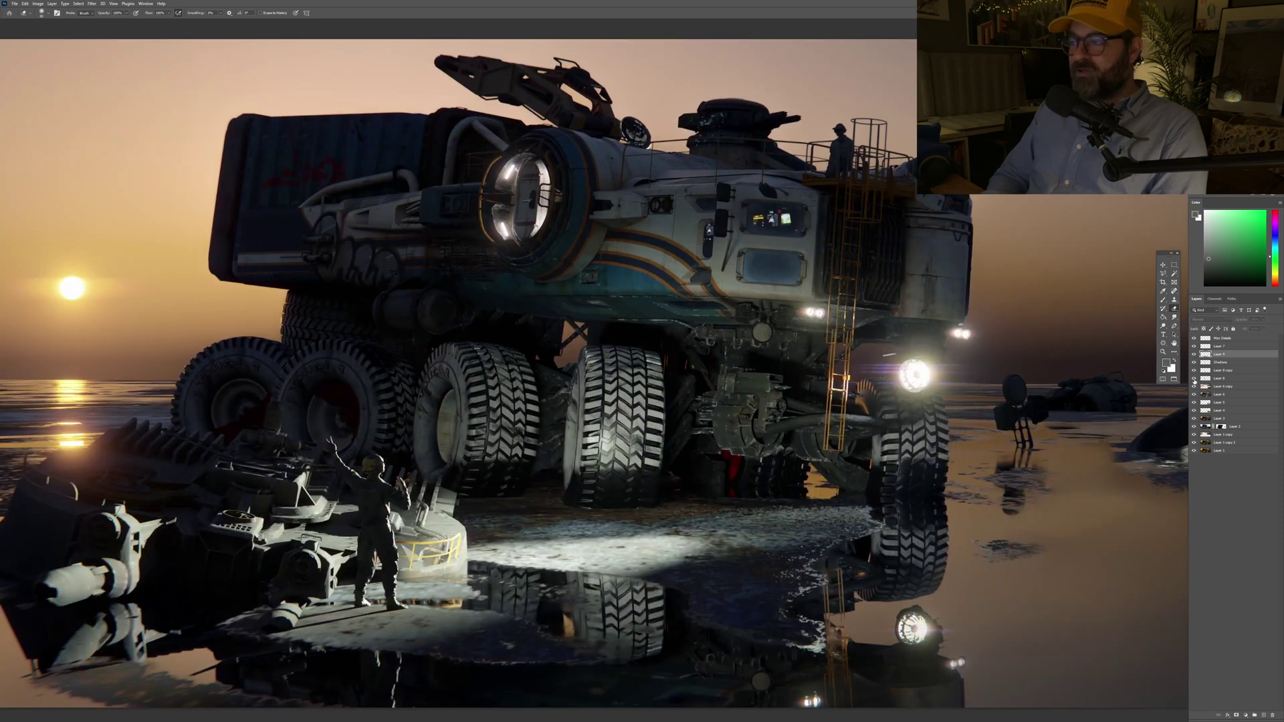
# Step: Zoom in on the rear tyres and paint a dark teal zigzag over the strut under the rover
pyautogui.press('b')
pyautogui.moveTo(1045, 349)
pyautogui.mouseDown()
pyautogui.moveTo(1105, 355)
pyautogui.moveTo(1254, 438)
pyautogui.mouseUp()
pyautogui.scroll(5, 535, 477)
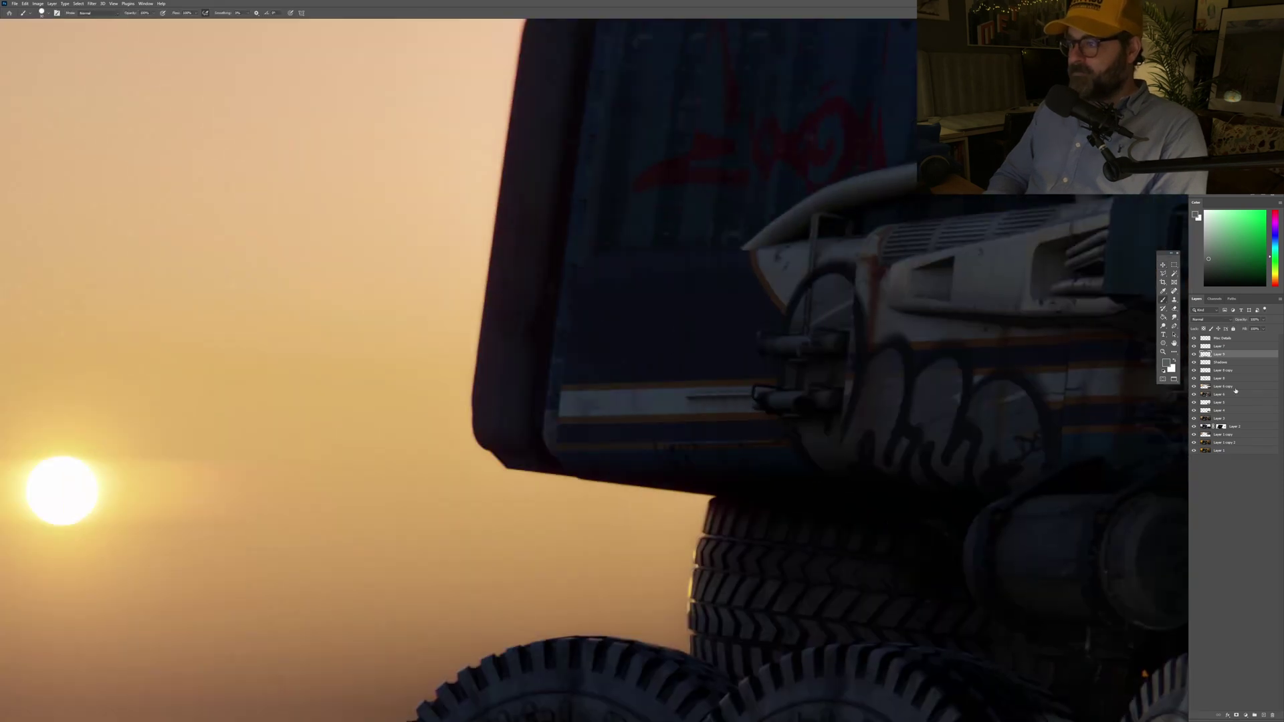
pyautogui.moveTo(535, 478); pyautogui.dragTo(629, 447)
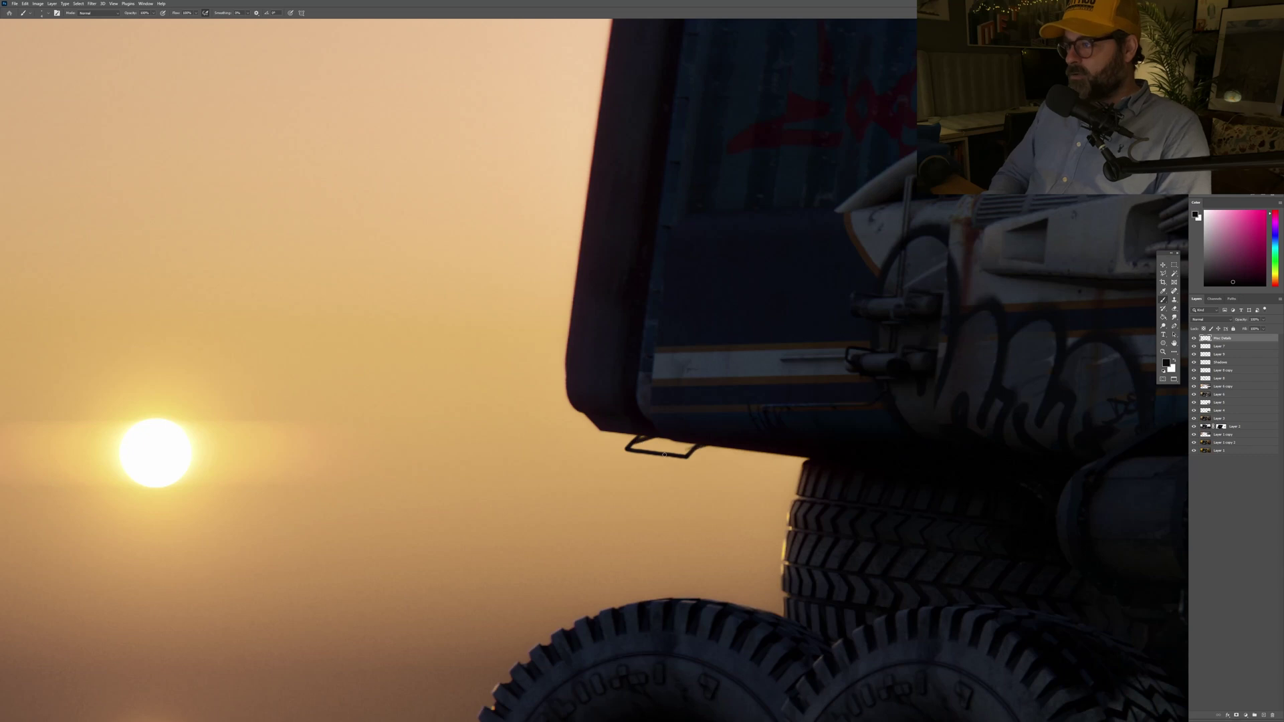
pyautogui.moveTo(799, 469); pyautogui.dragTo(645, 354)
pyautogui.scroll(1, 646, 355)
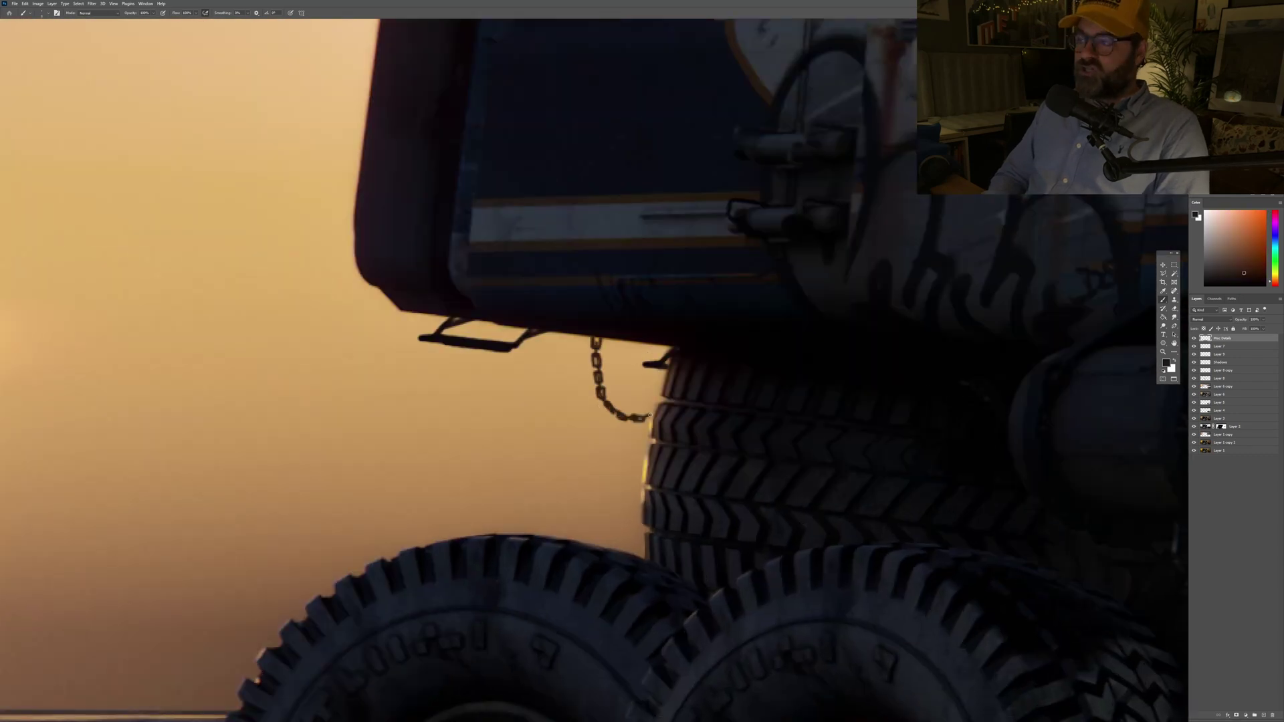
pyautogui.scroll(-5, 650, 415)
pyautogui.scroll(6, 688, 402)
pyautogui.keyDown('alt'); pyautogui.click(697, 395); pyautogui.keyUp('alt')
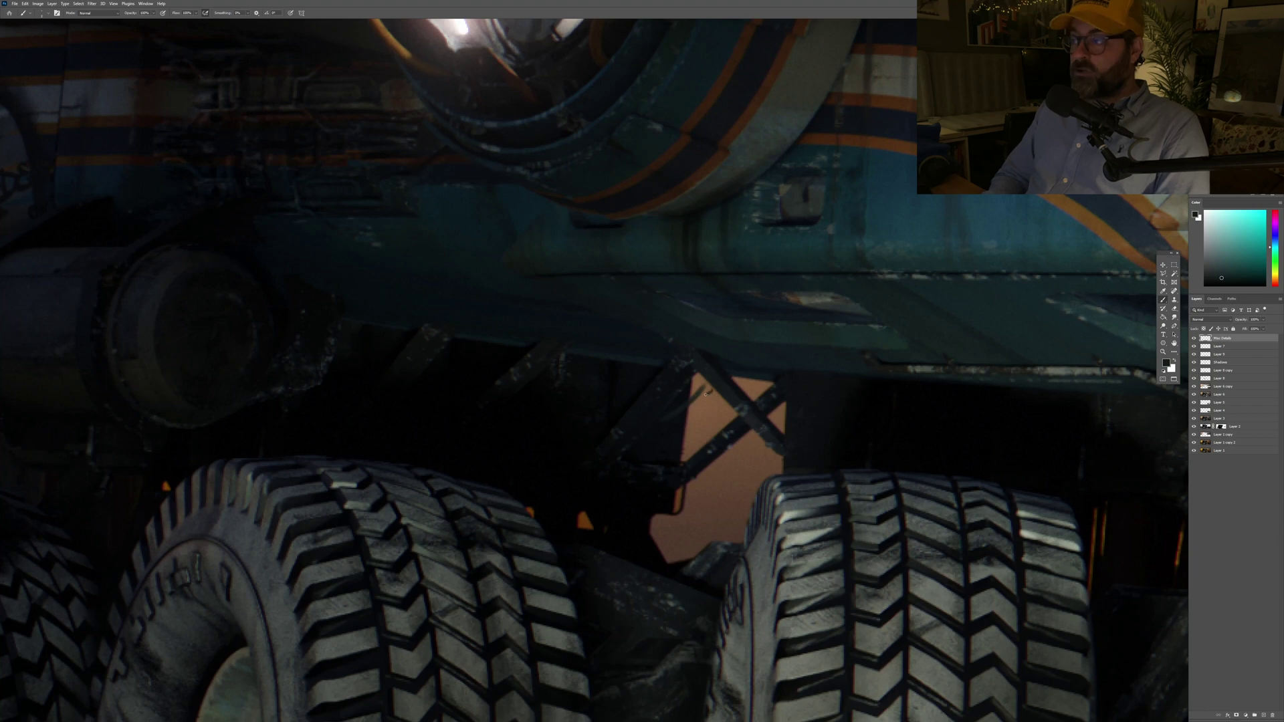
pyautogui.moveTo(688, 420); pyautogui.dragTo(709, 392)
pyautogui.keyDown('alt'); pyautogui.click(710, 389); pyautogui.keyUp('alt')
# Step: Sample another dark teal, then switch to the desert photo and marquee-select the landscape to copy
pyautogui.scroll(-6, 684, 424)
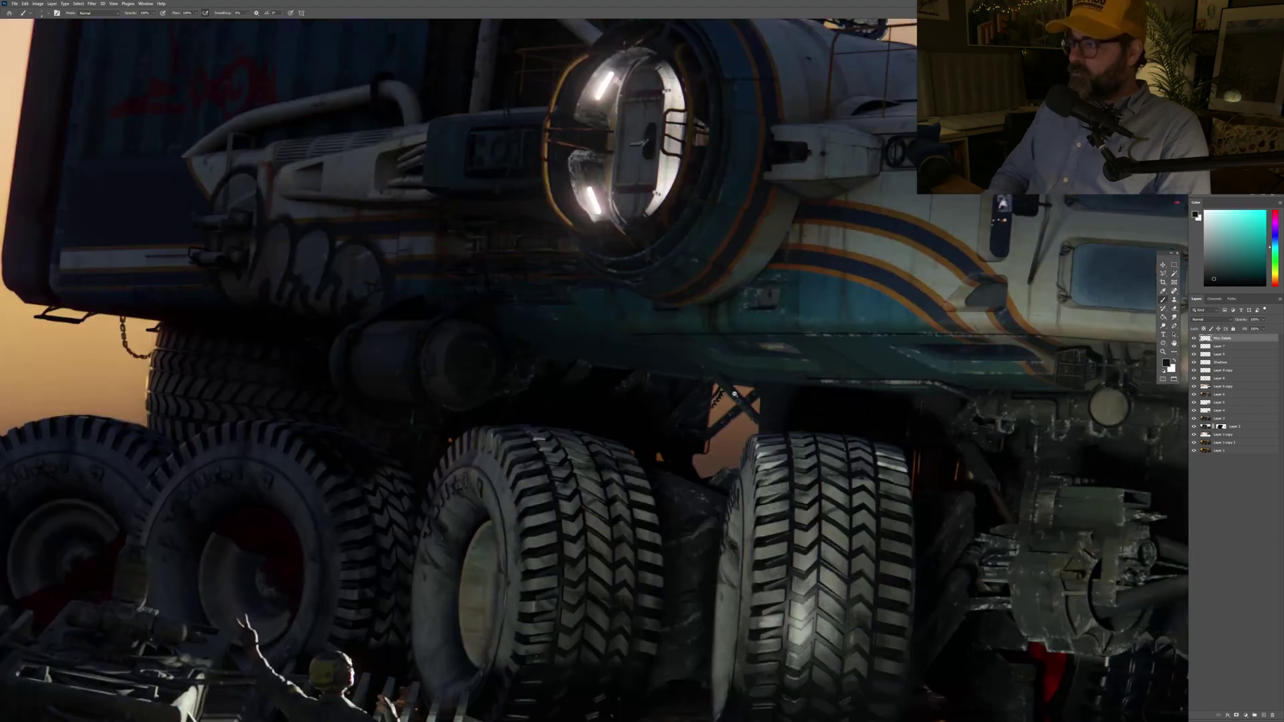
pyautogui.keyDown('alt'); pyautogui.click(712, 425); pyautogui.keyUp('alt')
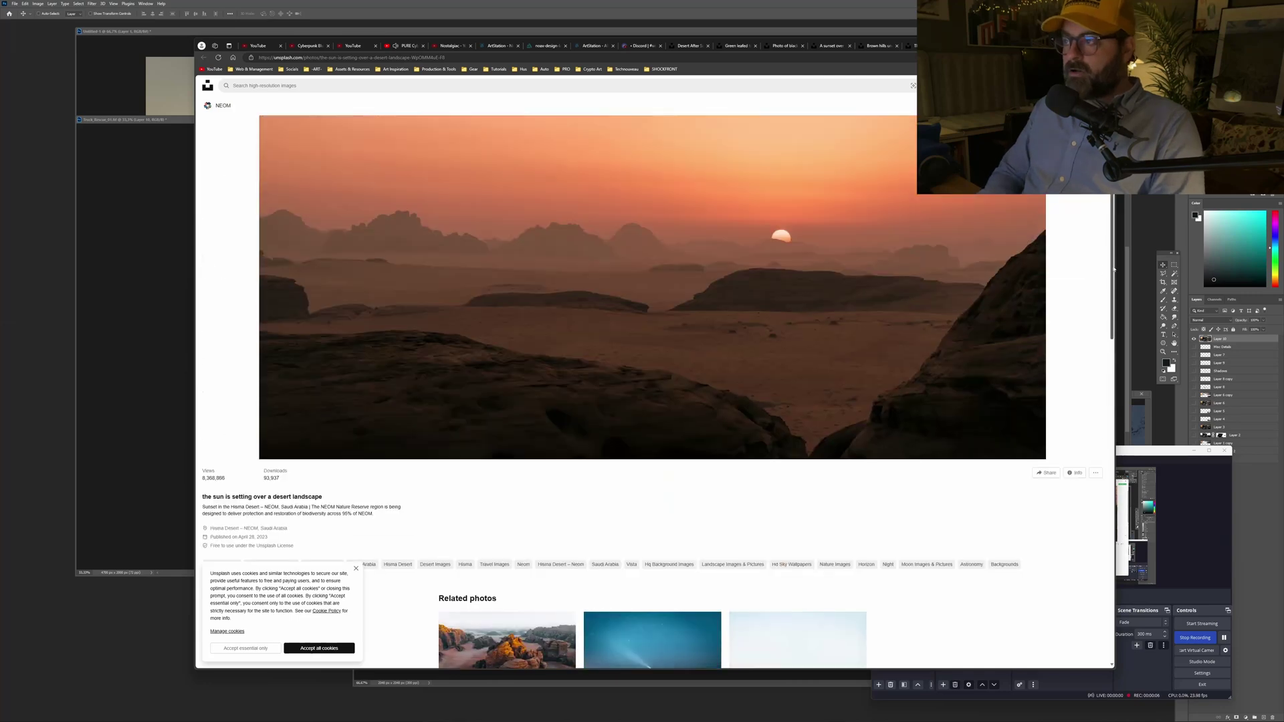
pyautogui.hotkey('alt', 'Tab')
pyautogui.moveTo(841, 412); pyautogui.dragTo(844, 415)
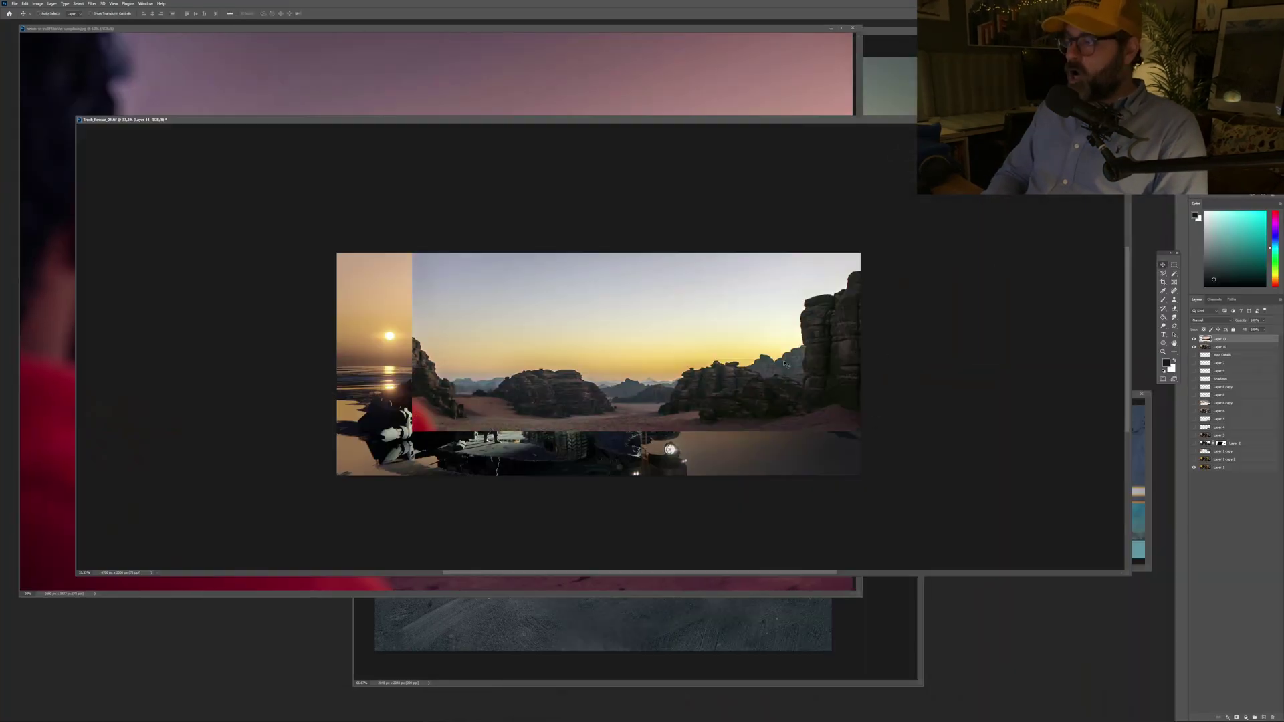
# Step: Adjust the pasted desert's hue and levels, shrink it, and place the rocks on the left horizon
pyautogui.hotkey('ctrl', 'u')
pyautogui.moveTo(1057, 585); pyautogui.dragTo(1053, 586)
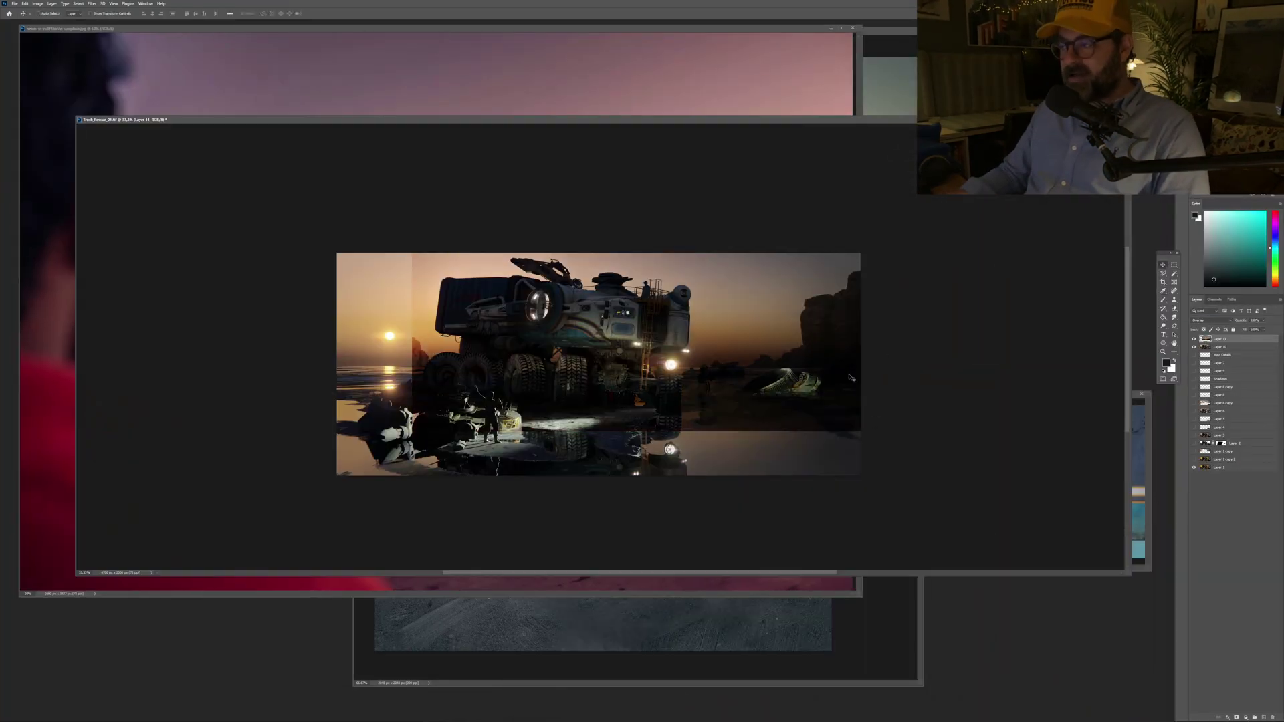
pyautogui.hotkey('ctrl', 'l')
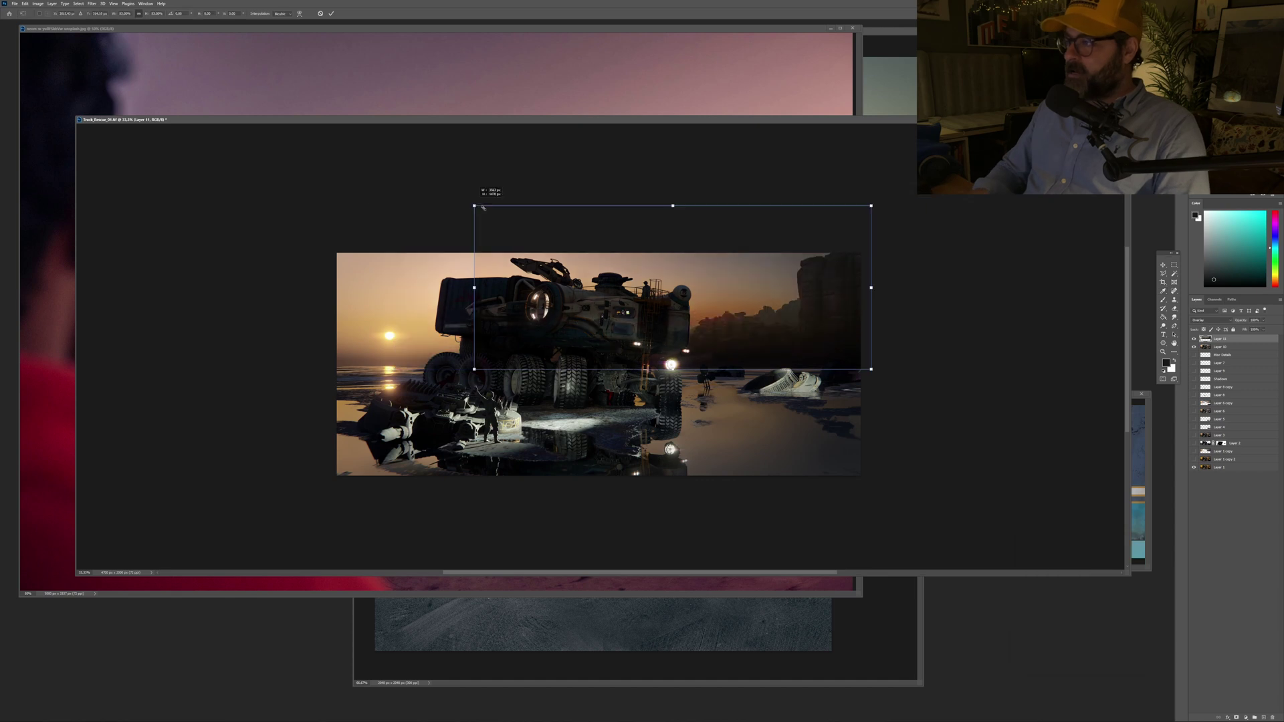
pyautogui.moveTo(473, 202); pyautogui.dragTo(668, 274)
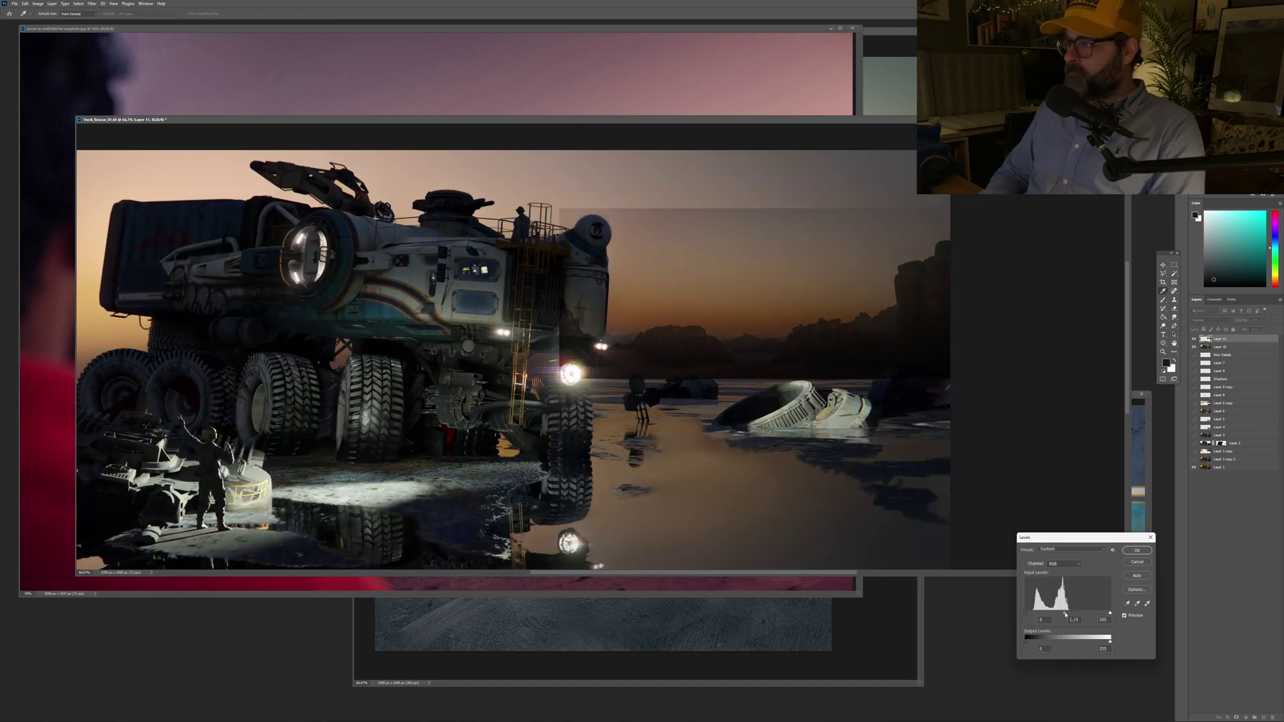
pyautogui.press('b')
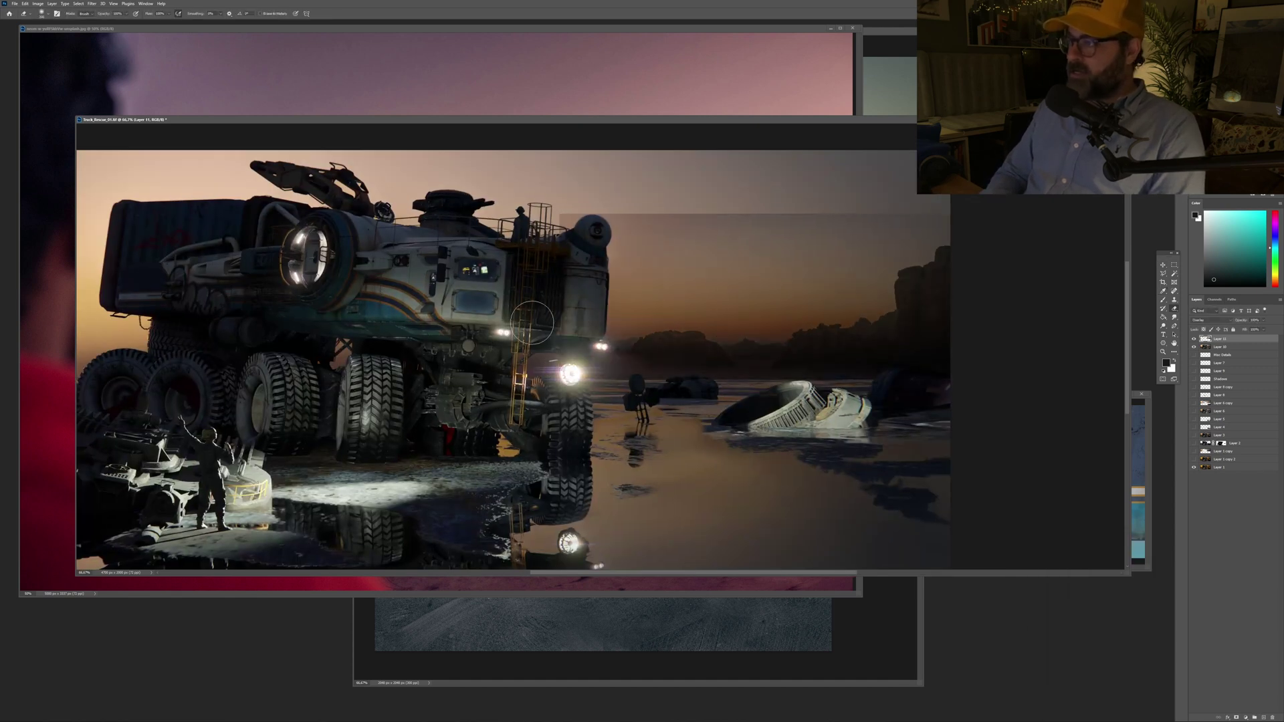
pyautogui.hotkey('ctrl', '-')
pyautogui.hotkey('ctrl', '-')
pyautogui.press('w')
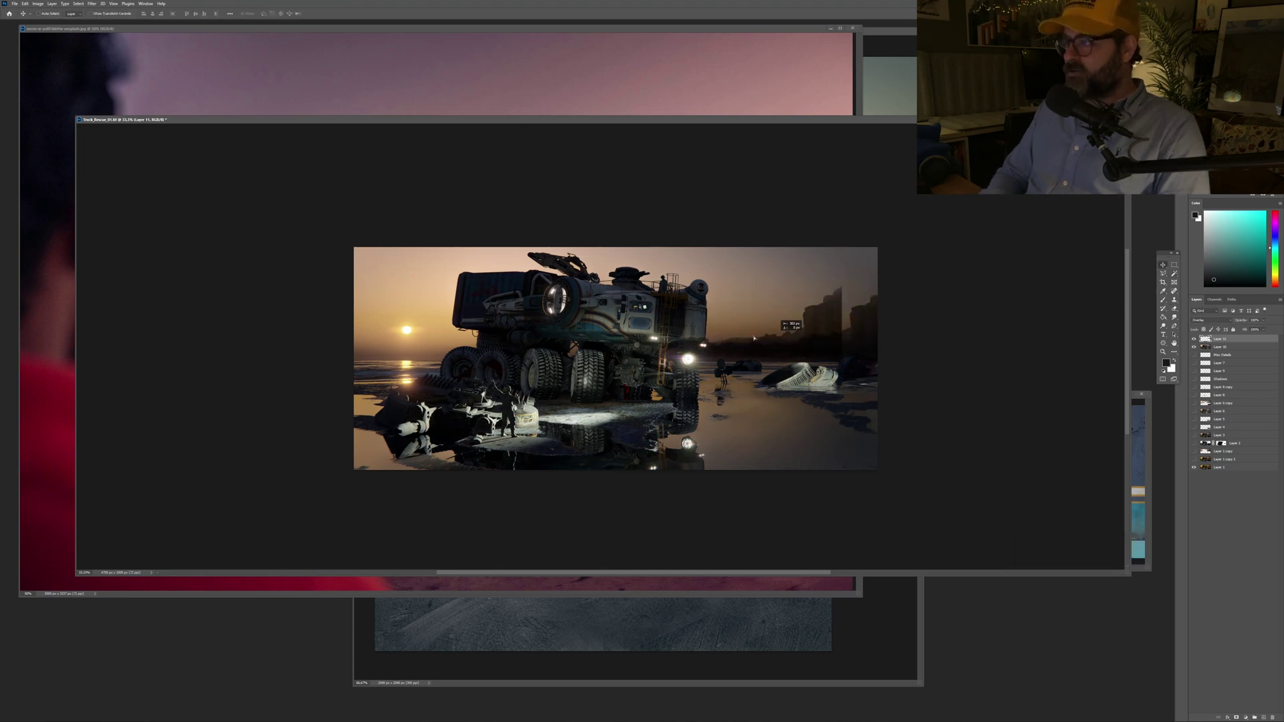
pyautogui.moveTo(846, 305); pyautogui.dragTo(433, 331)
pyautogui.press('Return')
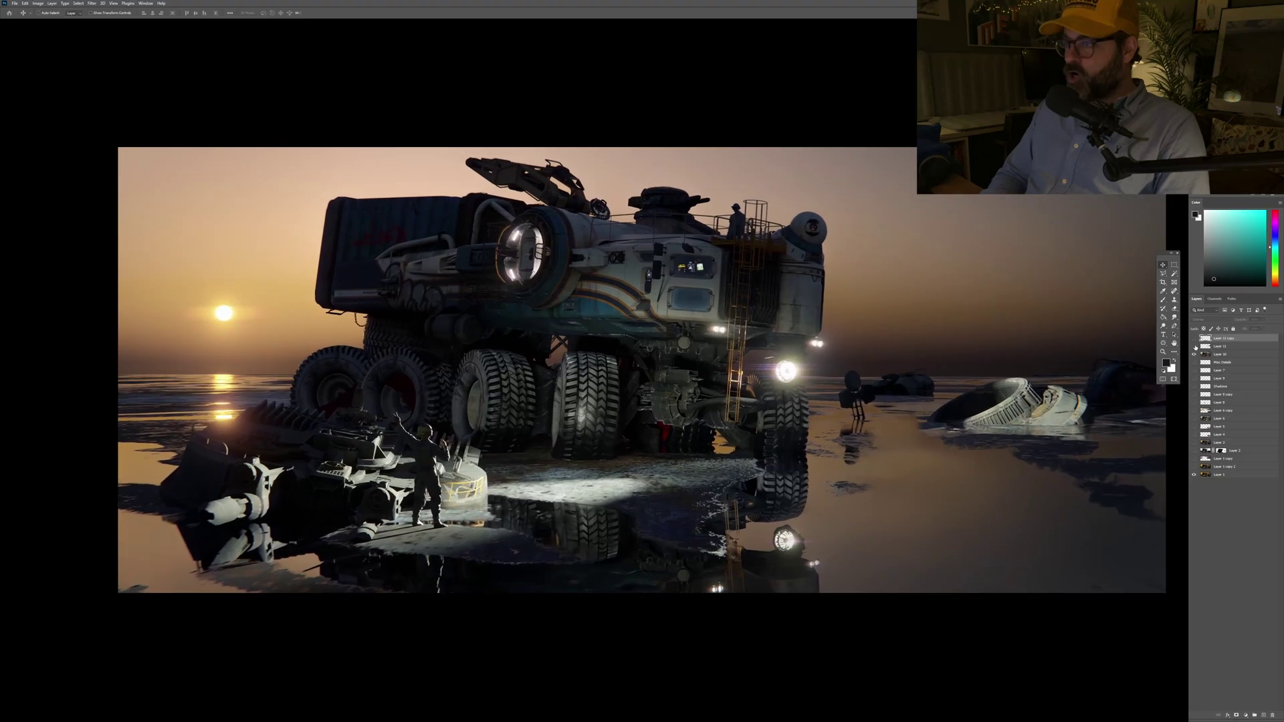
# Step: Duplicate the desert layer twice, applying Levels with output white lowered to 235
pyautogui.moveTo(877, 375); pyautogui.dragTo(803, 378)
pyautogui.hotkey('ctrl', 'j')
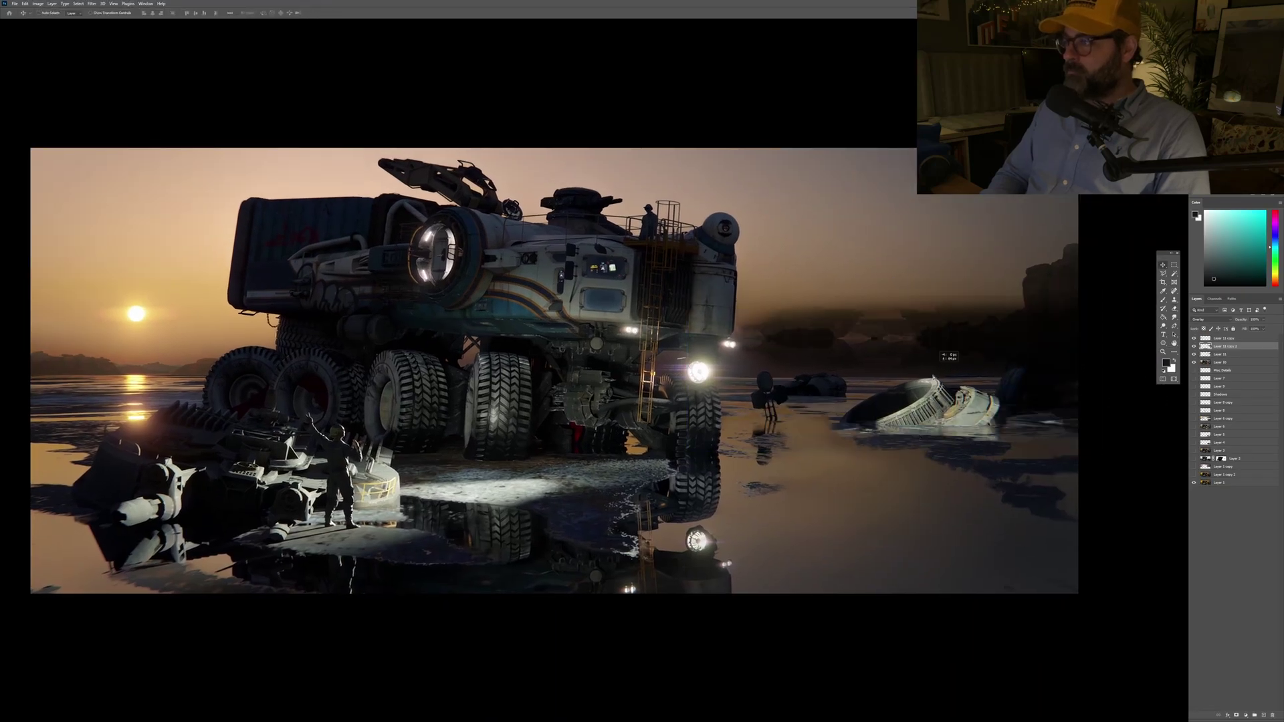
pyautogui.hotkey('ctrl', 'l')
pyautogui.moveTo(1111, 639); pyautogui.dragTo(1104, 644)
pyautogui.click(1136, 551)
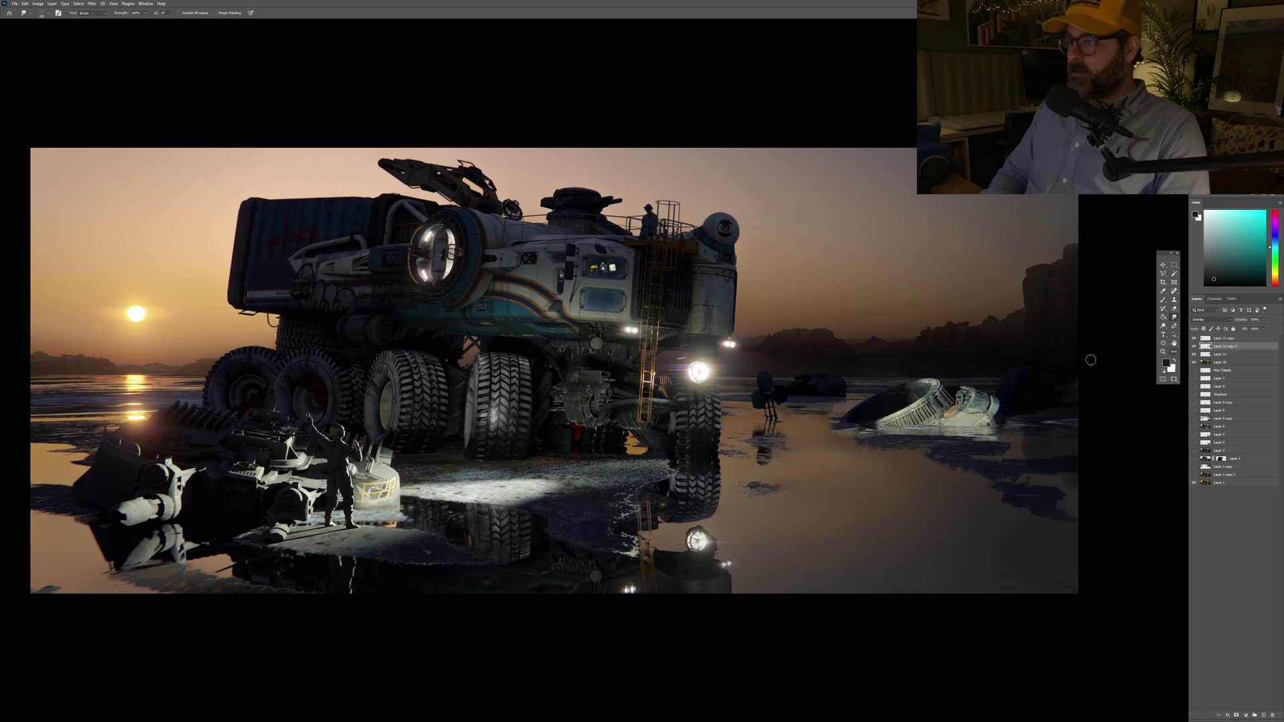
pyautogui.hotkey('ctrl', 'j')
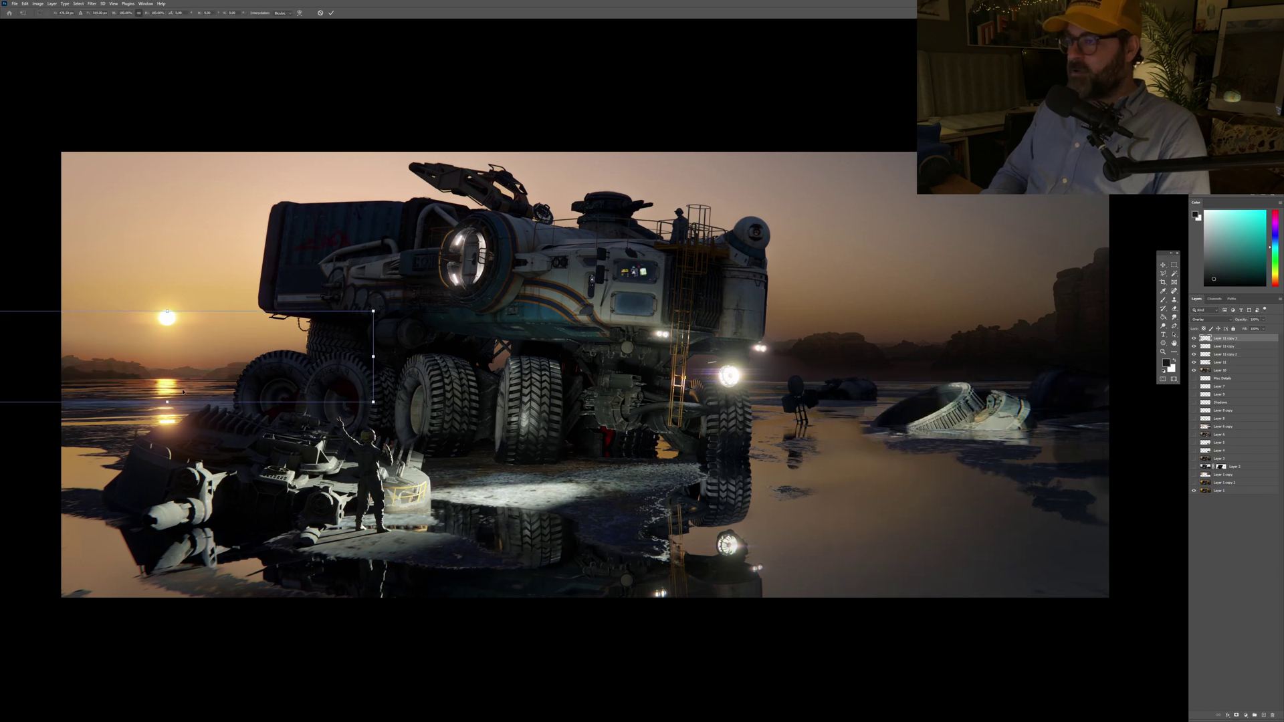
pyautogui.hotkey('ctrl', 'l')
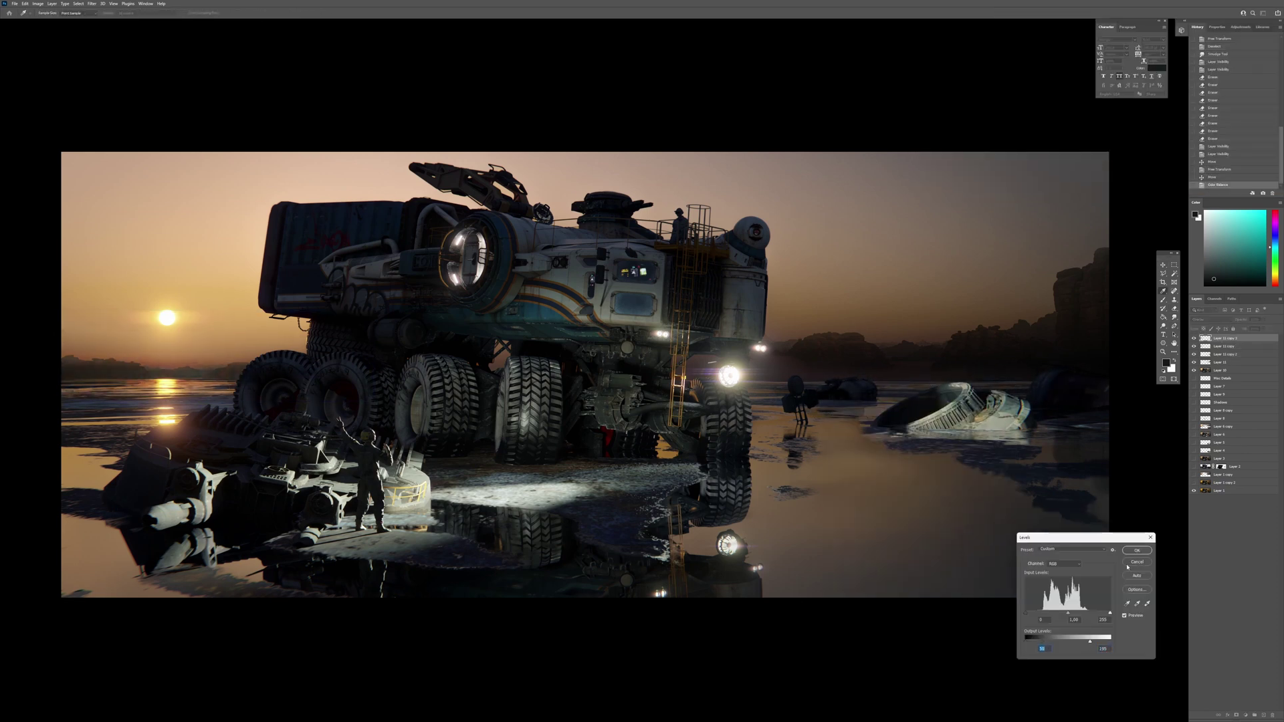
pyautogui.press('Return')
# Step: Pick a dark purple painting colour and switch to the browser's next reference sky photo
pyautogui.press('b')
pyautogui.keyDown('alt'); pyautogui.click(124, 380); pyautogui.keyUp('alt')
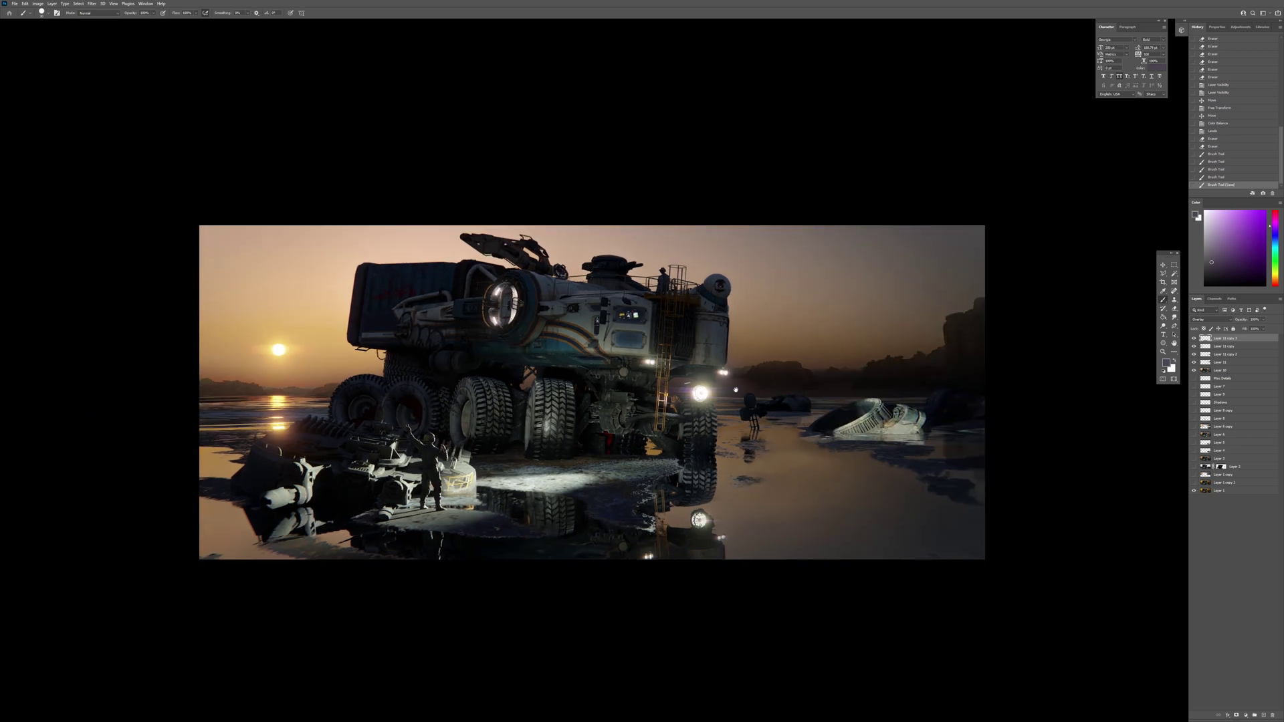
pyautogui.hotkey('alt', 'Tab')
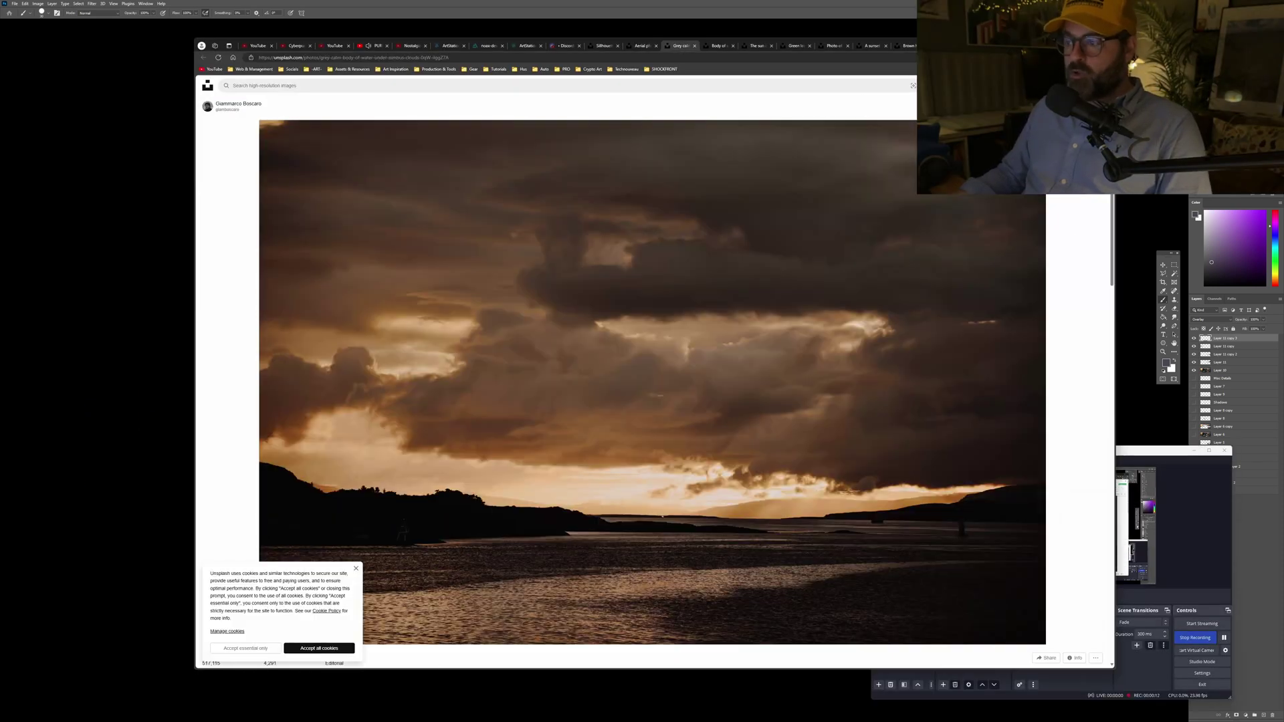
pyautogui.hotkey('ctrl', 'Tab')
pyautogui.hotkey('ctrl', 'Tab')
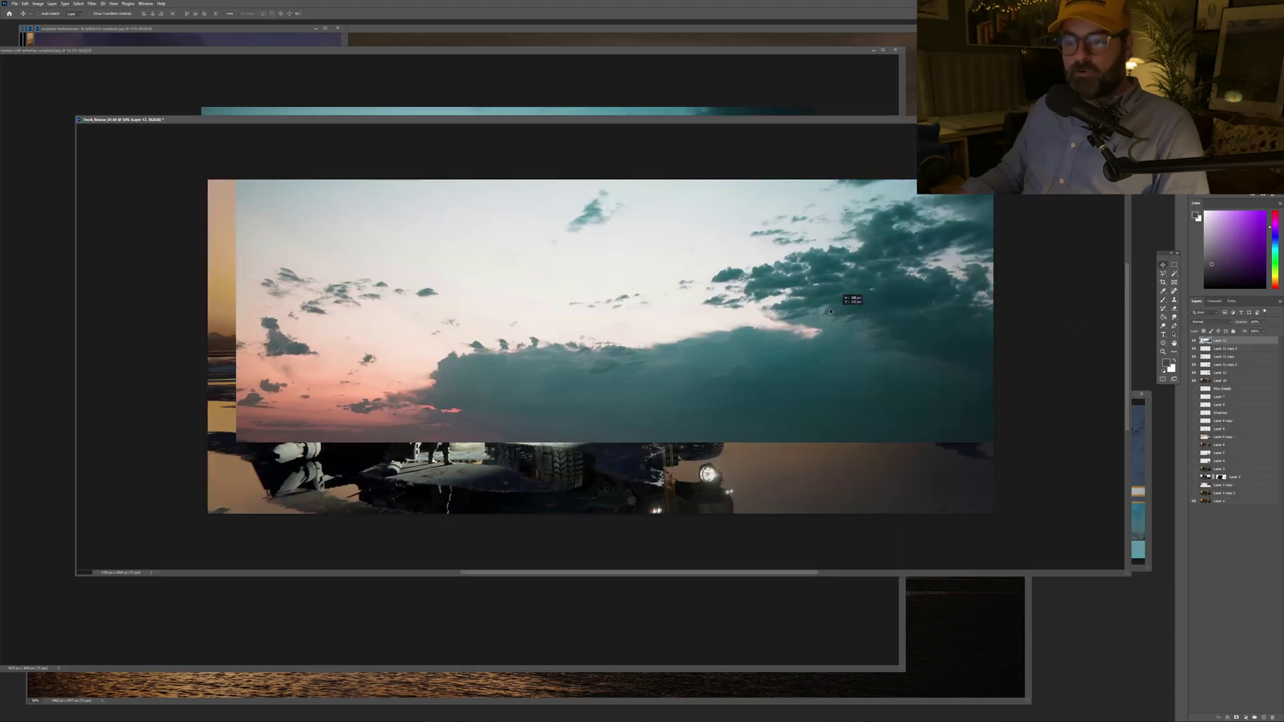
# Step: Set the sky layer to Overlay, tint it teal with Levels and Hue/Saturation, and lower its opacity
pyautogui.hotkey('shift', 'alt', 'o')
pyautogui.hotkey('ctrl', 'l')
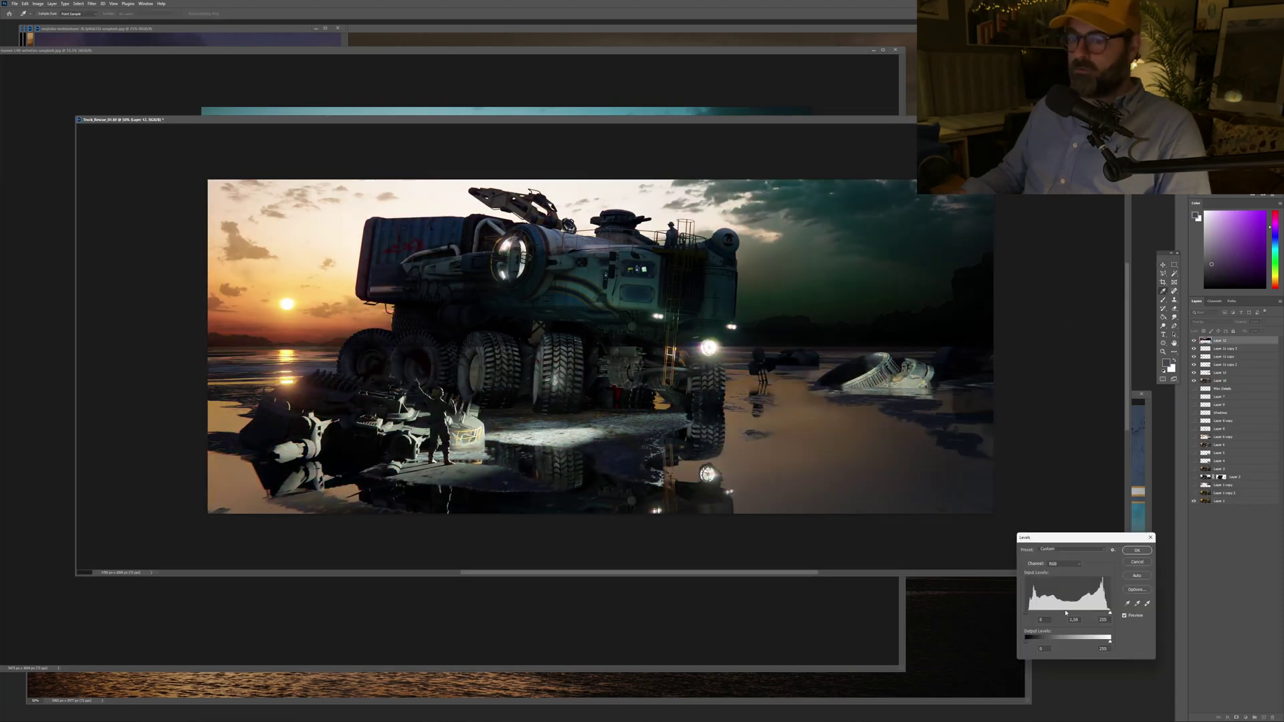
pyautogui.press('Return')
pyautogui.hotkey('ctrl', 'u')
pyautogui.press('Return')
pyautogui.hotkey('ctrl', 't')
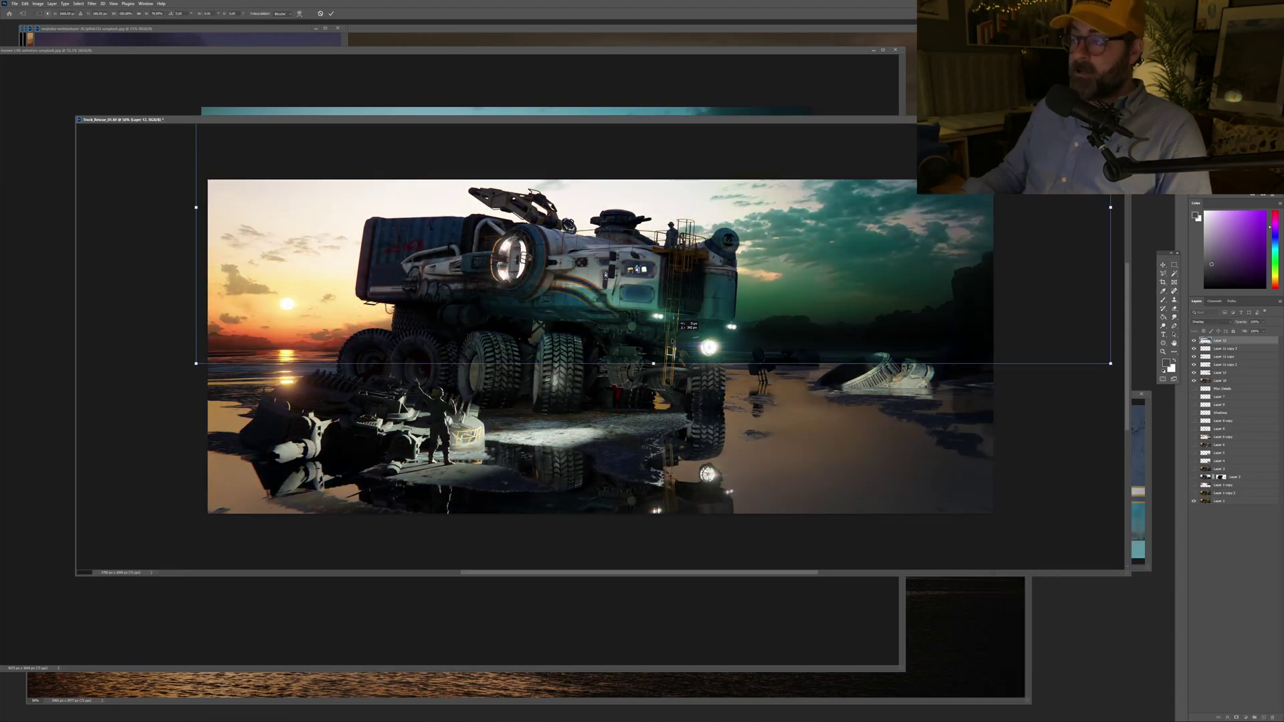
pyautogui.moveTo(672, 341); pyautogui.dragTo(672, 338)
pyautogui.press('Return')
pyautogui.moveTo(1263, 321); pyautogui.dragTo(1264, 341)
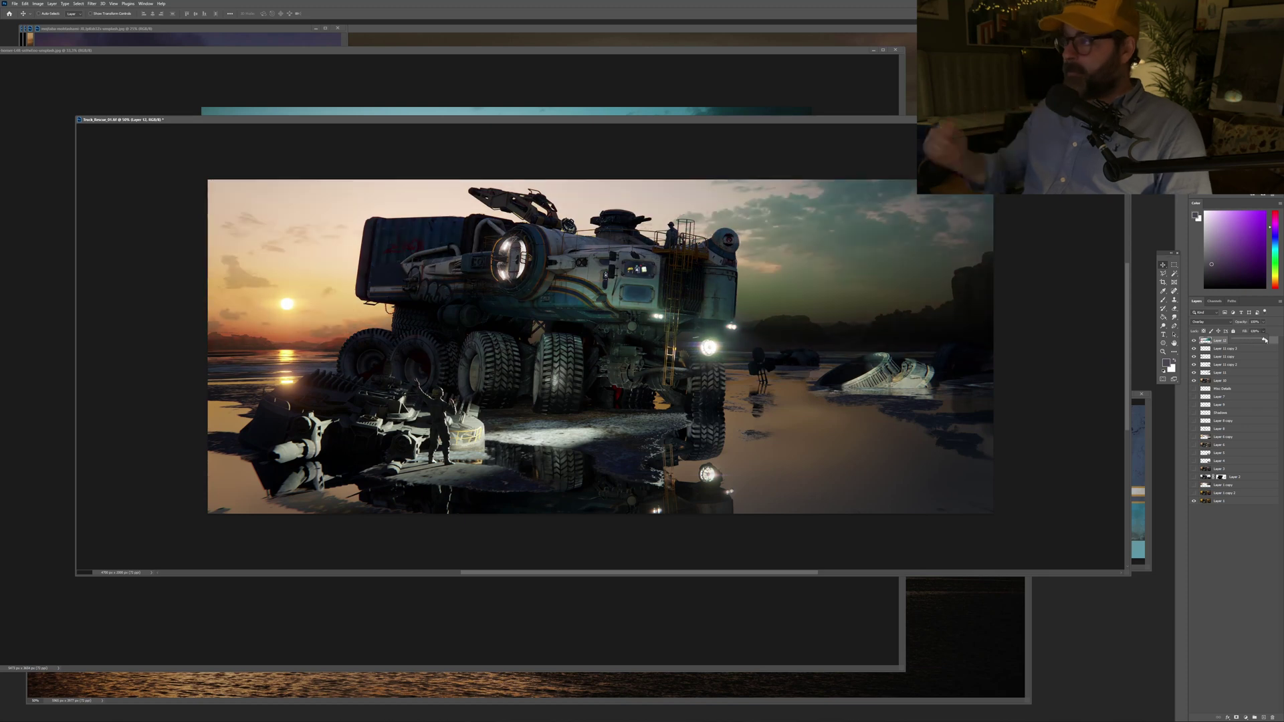
# Step: Move the sky down 196 px and stretch it wider to the right
pyautogui.hotkey('ctrl', '-')
pyautogui.hotkey('ctrl', 't')
pyautogui.moveTo(672, 284); pyautogui.dragTo(672, 328)
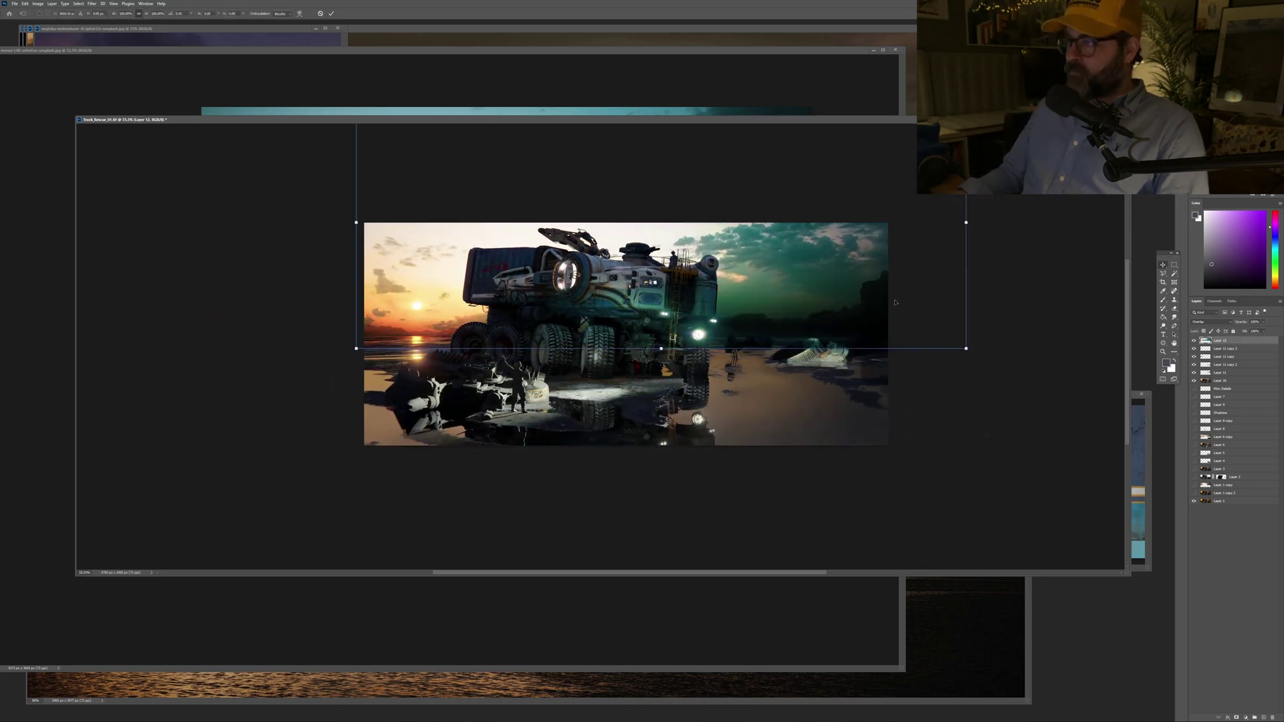
pyautogui.moveTo(965, 222); pyautogui.dragTo(1060, 228)
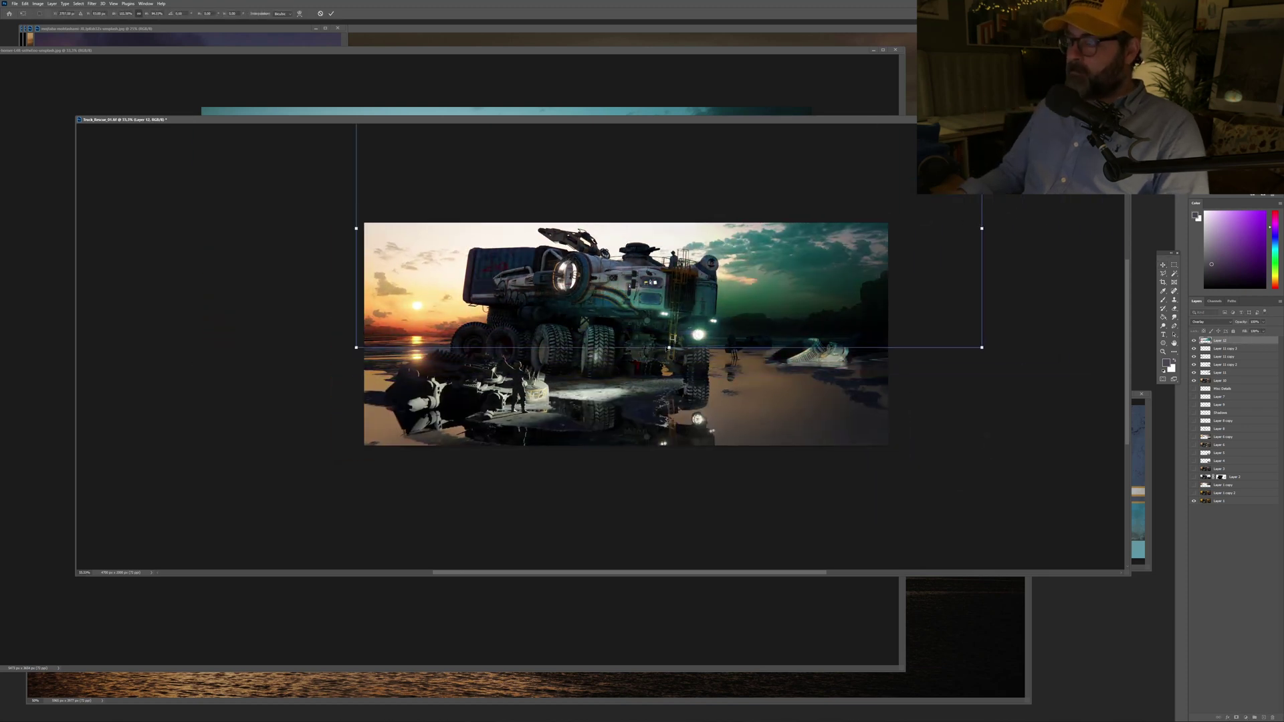
pyautogui.press('Return')
# Step: Select the sky around the rover's top by colour and mask the sky layer
pyautogui.hotkey('ctrl', '1')
pyautogui.press('w')
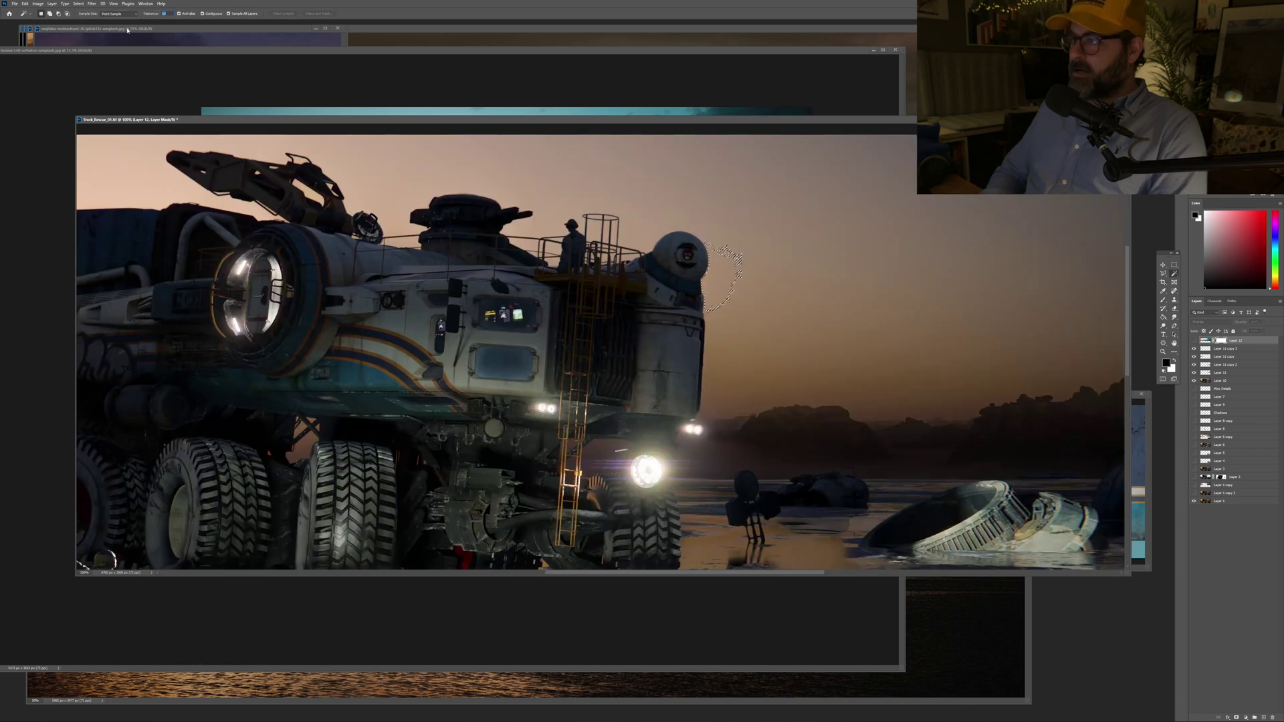
pyautogui.click(423, 187)
pyautogui.scroll(1, 423, 187)
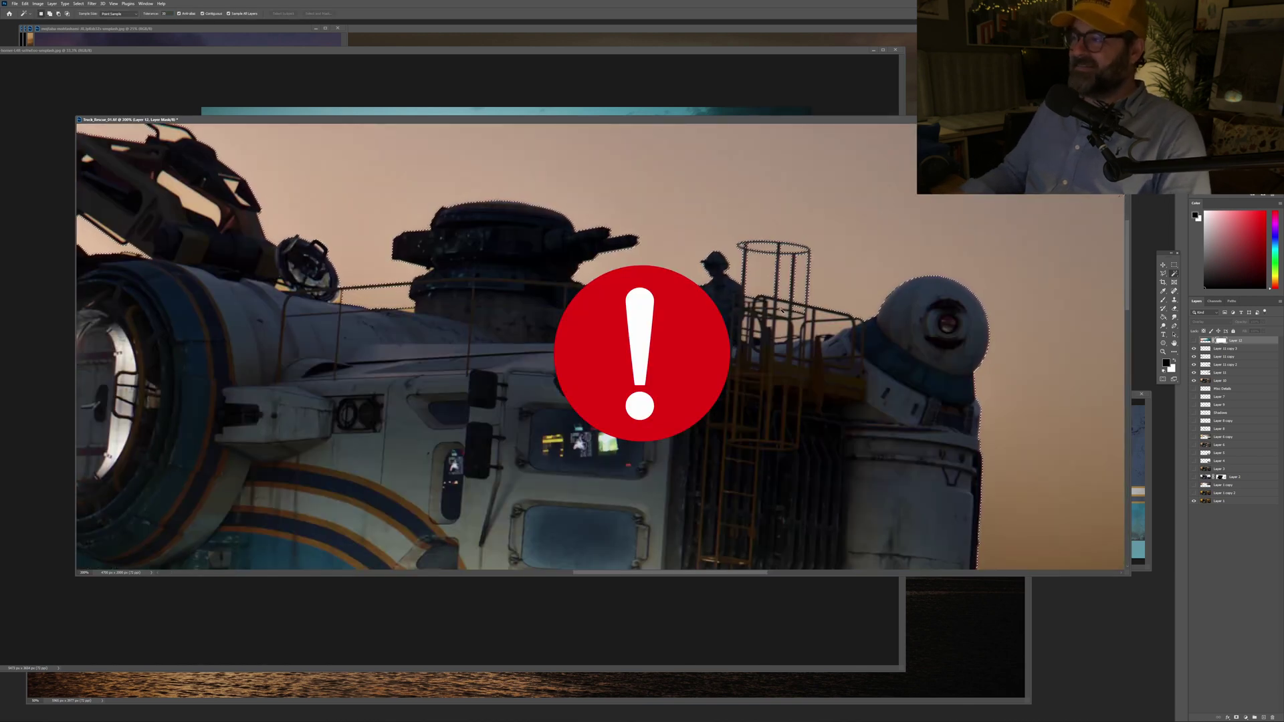
pyautogui.hotkey('ctrl', '1')
pyautogui.press('l')
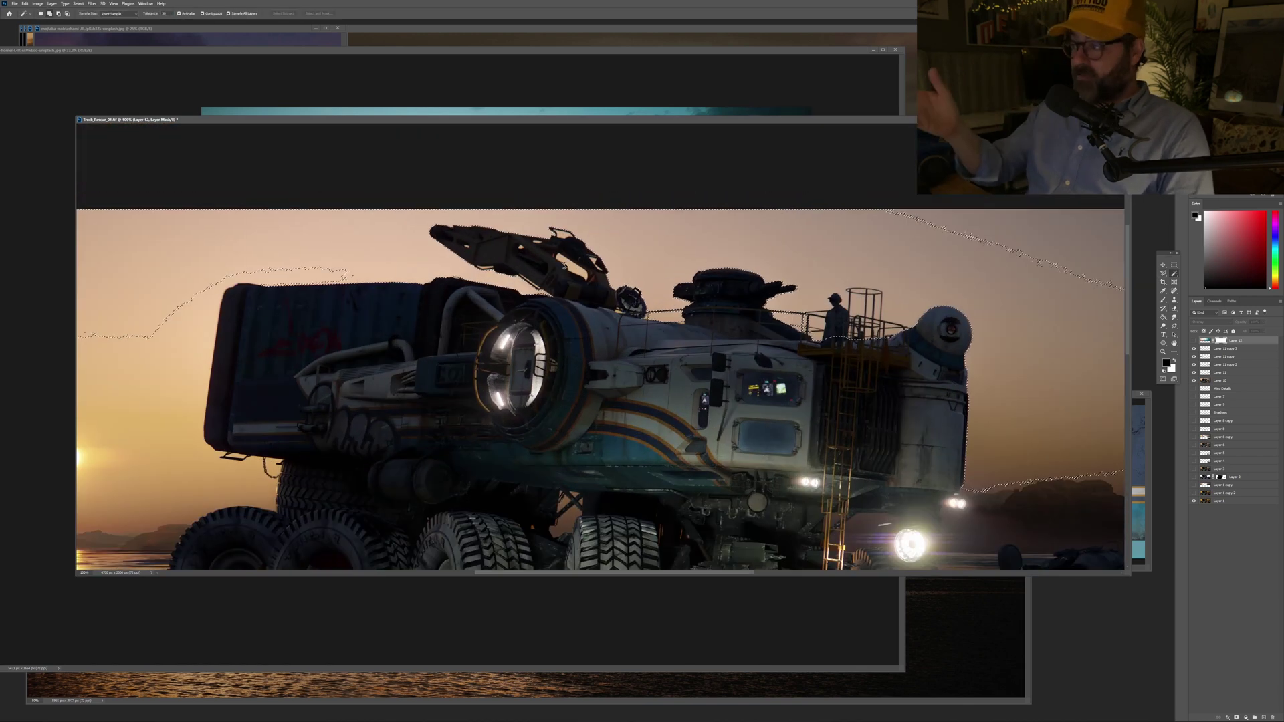
# Step: Zoom out to the whole composite and begin a Hue/Saturation adjustment on the sky
pyautogui.hotkey('ctrl', '-')
pyautogui.press('b')
pyautogui.rightClick(585, 368)
pyautogui.press('Escape')
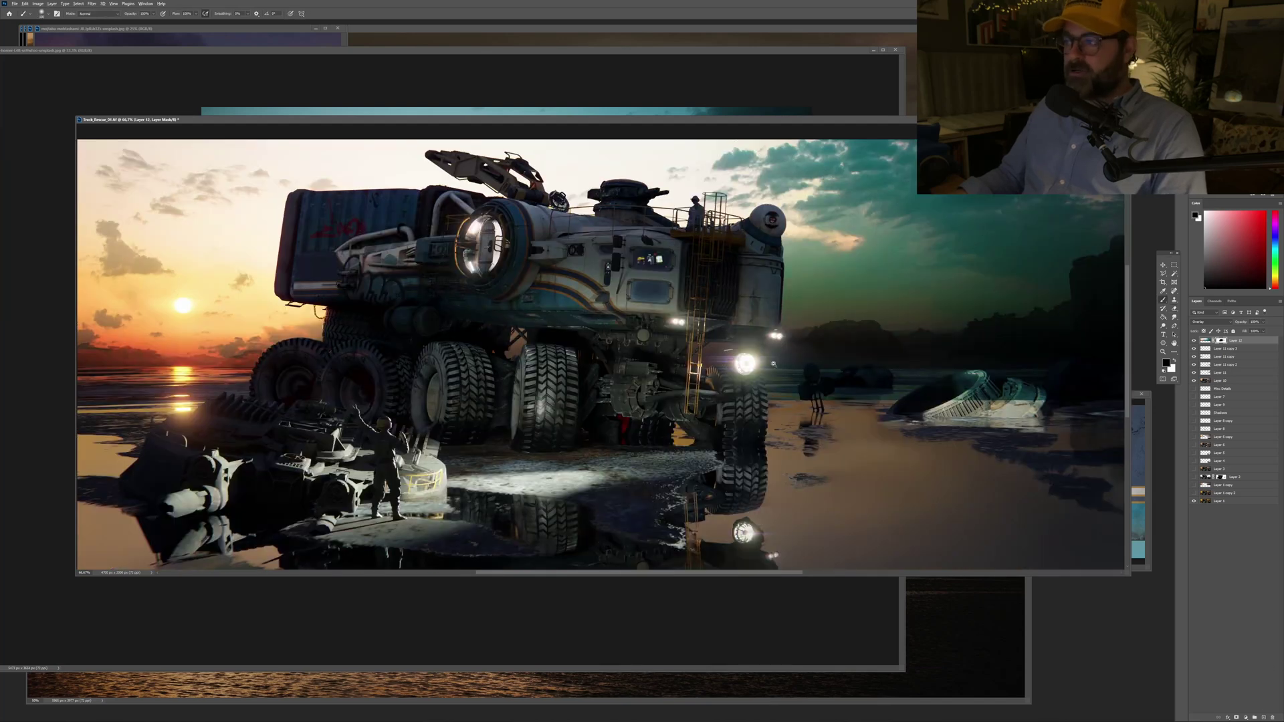
pyautogui.hotkey('ctrl', '-')
pyautogui.hotkey('ctrl', 'u')
# Step: Lower the sky's saturation and lightness and confirm the adjustment
pyautogui.moveTo(1054, 618); pyautogui.dragTo(1060, 621)
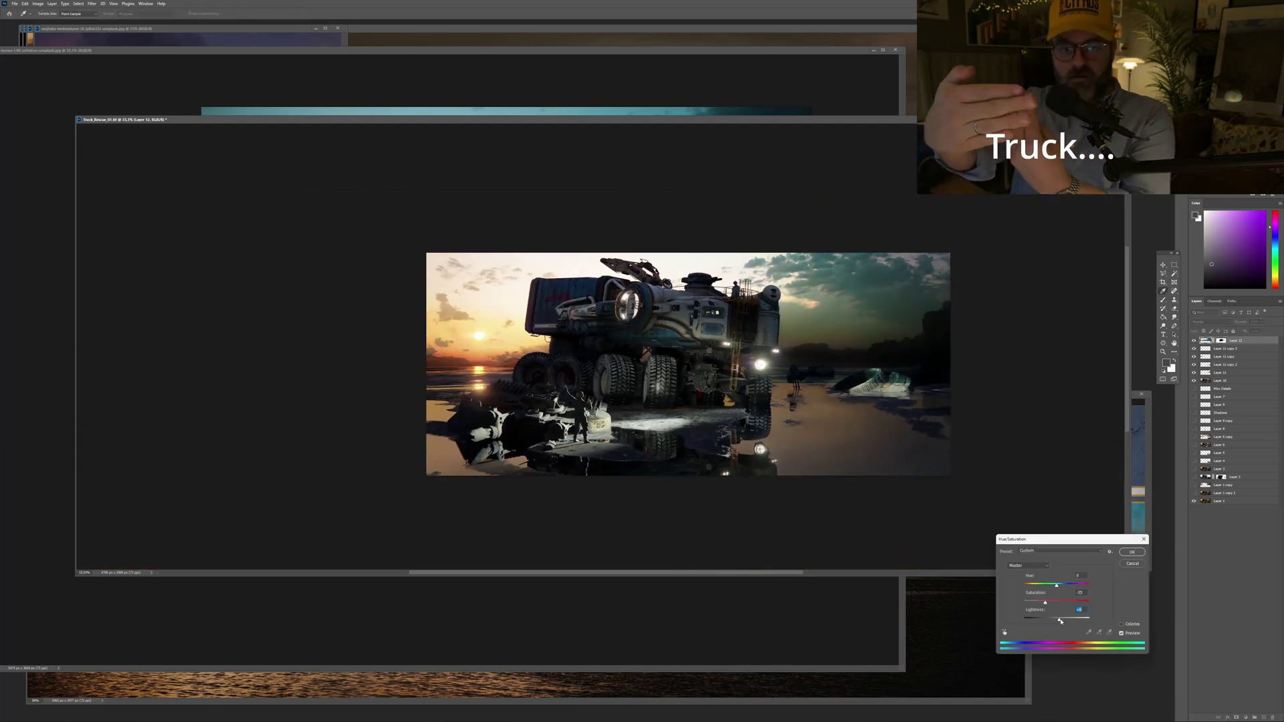
pyautogui.press('Return')
pyautogui.hotkey('ctrl', 'u')
pyautogui.press('Return')
pyautogui.press('m')
# Step: Hide Layer 12's cloudy sky after a quick comparison and select Layer 11 copy 2
pyautogui.click(1194, 341)
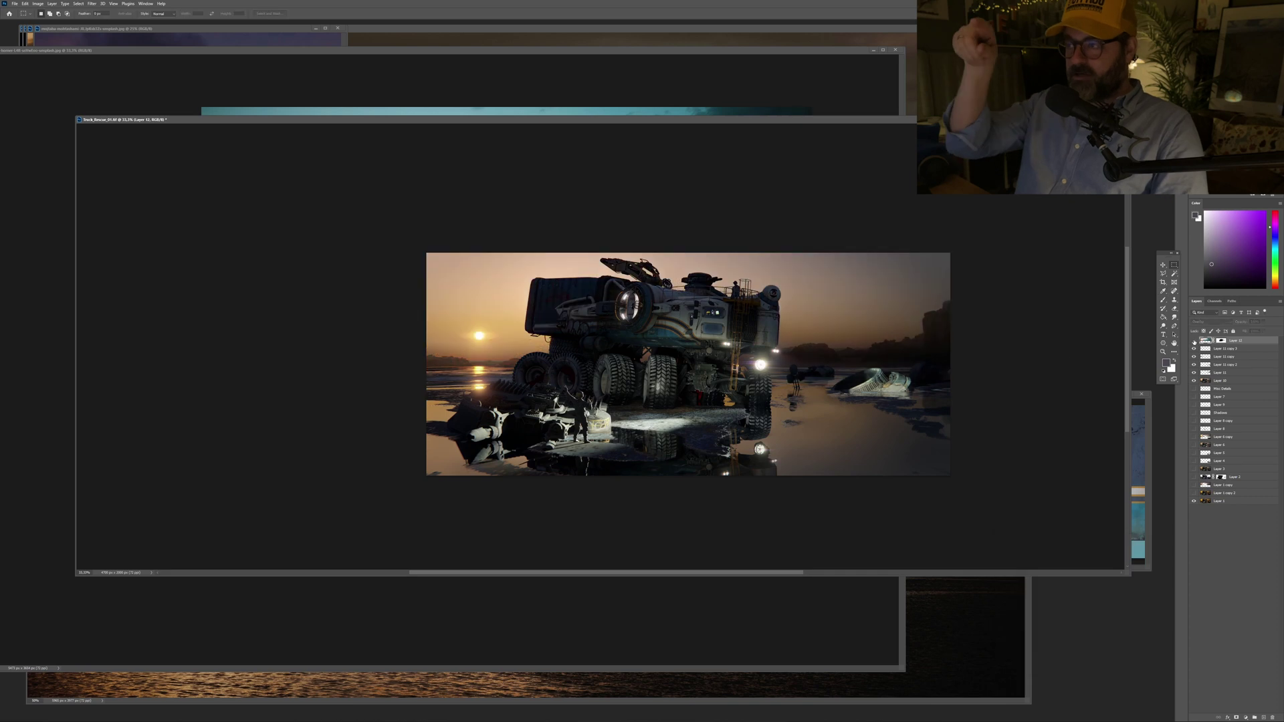
pyautogui.click(1194, 341)
pyautogui.click(1195, 341)
pyautogui.click(1223, 364)
# Step: Erase around the wrecked pod and bring the stormy cloud photo's document forward
pyautogui.scroll(3, 914, 391)
pyautogui.press('e')
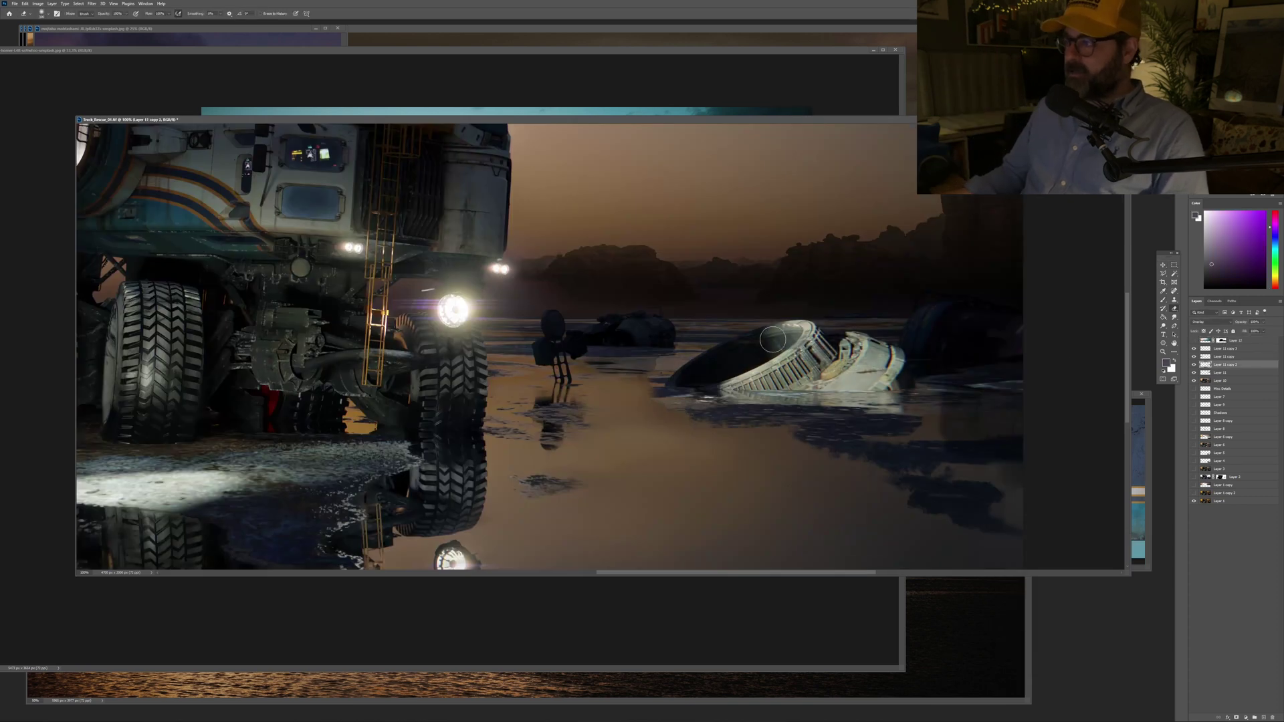
pyautogui.scroll(-4, 980, 338)
pyautogui.scroll(-1, 980, 339)
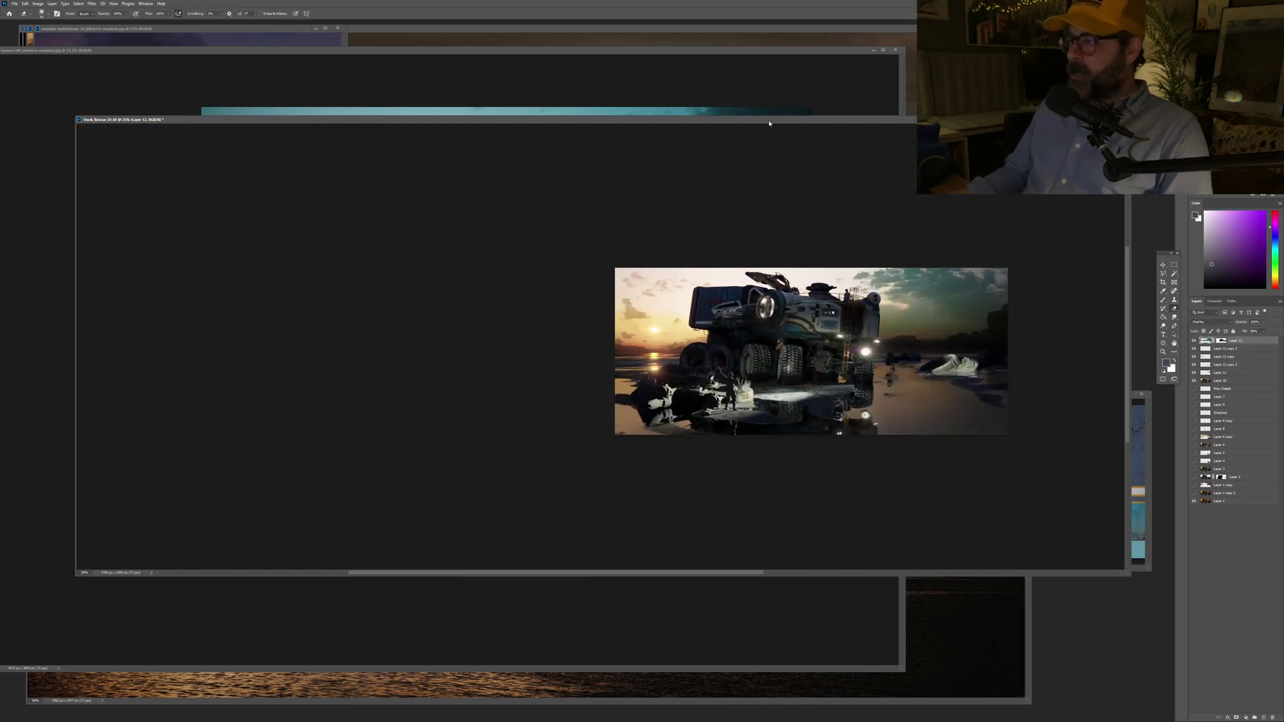
pyautogui.click(890, 53)
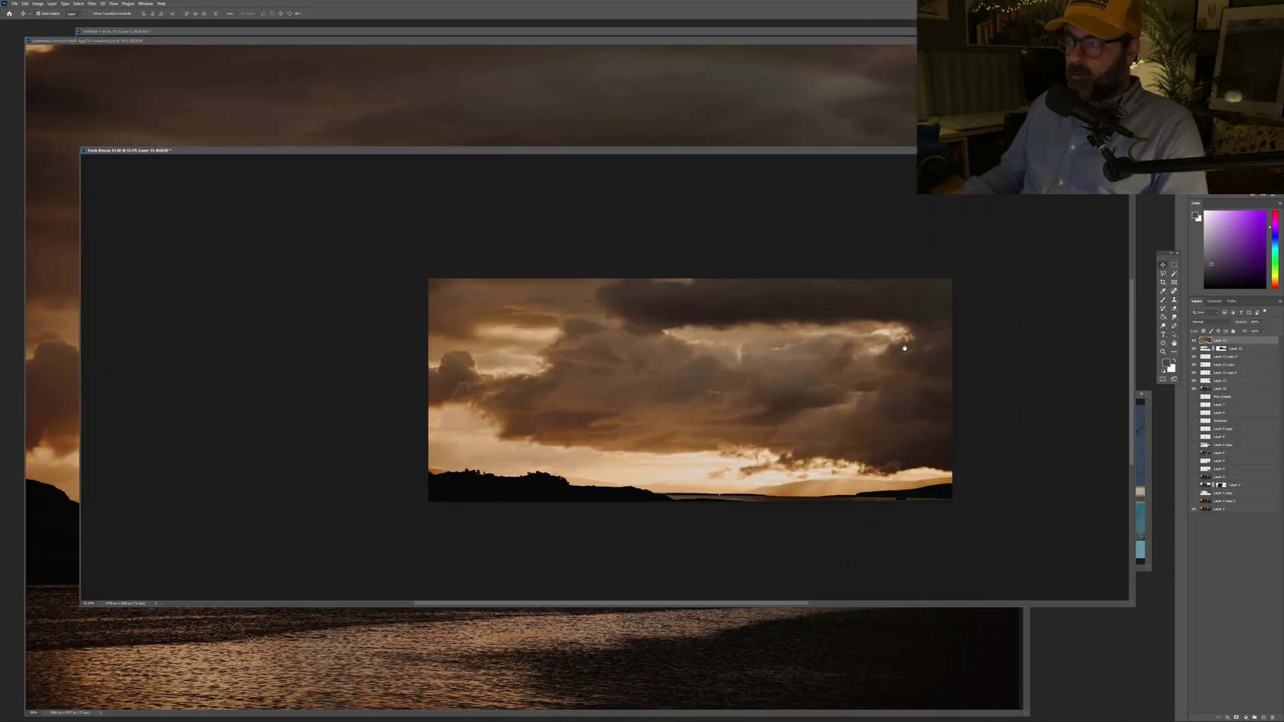
# Step: Trial several blend modes on the cloud photo's Layer 13, then hide it
pyautogui.hotkey('shift', '+')
pyautogui.hotkey('shift', '+')
pyautogui.hotkey('shift', '+')
pyautogui.hotkey('shift', '+')
pyautogui.hotkey('shift', '+')
pyautogui.hotkey('shift', '+')
pyautogui.hotkey('shift', '+')
pyautogui.hotkey('shift', '+')
pyautogui.hotkey('shift', '+')
pyautogui.hotkey('shift', '+')
pyautogui.hotkey('shift', '+')
pyautogui.hotkey('shift', '+')
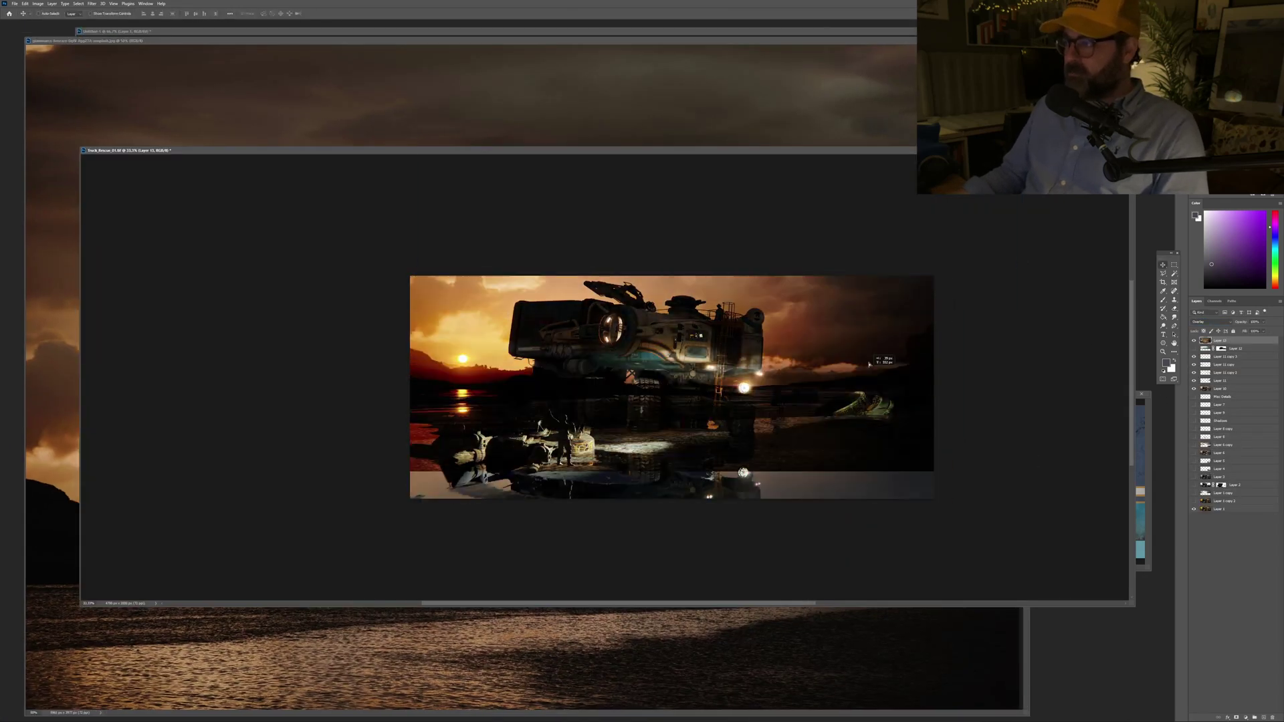
pyautogui.hotkey('shift', '+')
pyautogui.hotkey('shift', '+')
pyautogui.hotkey('shift', '+')
pyautogui.hotkey('shift', '+')
pyautogui.click(1194, 341)
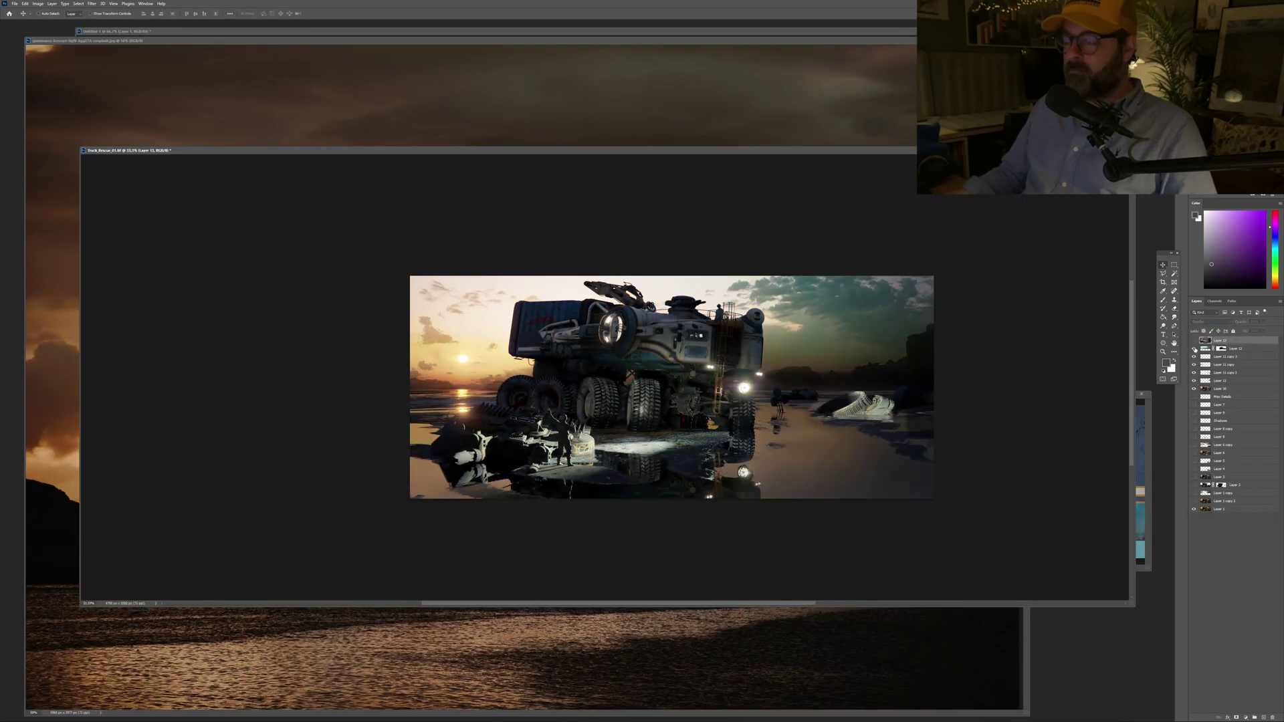
# Step: Enlarge the layer from its lower-left corner and dim the sky with Levels' lower output white
pyautogui.moveTo(372, 422); pyautogui.dragTo(311, 432)
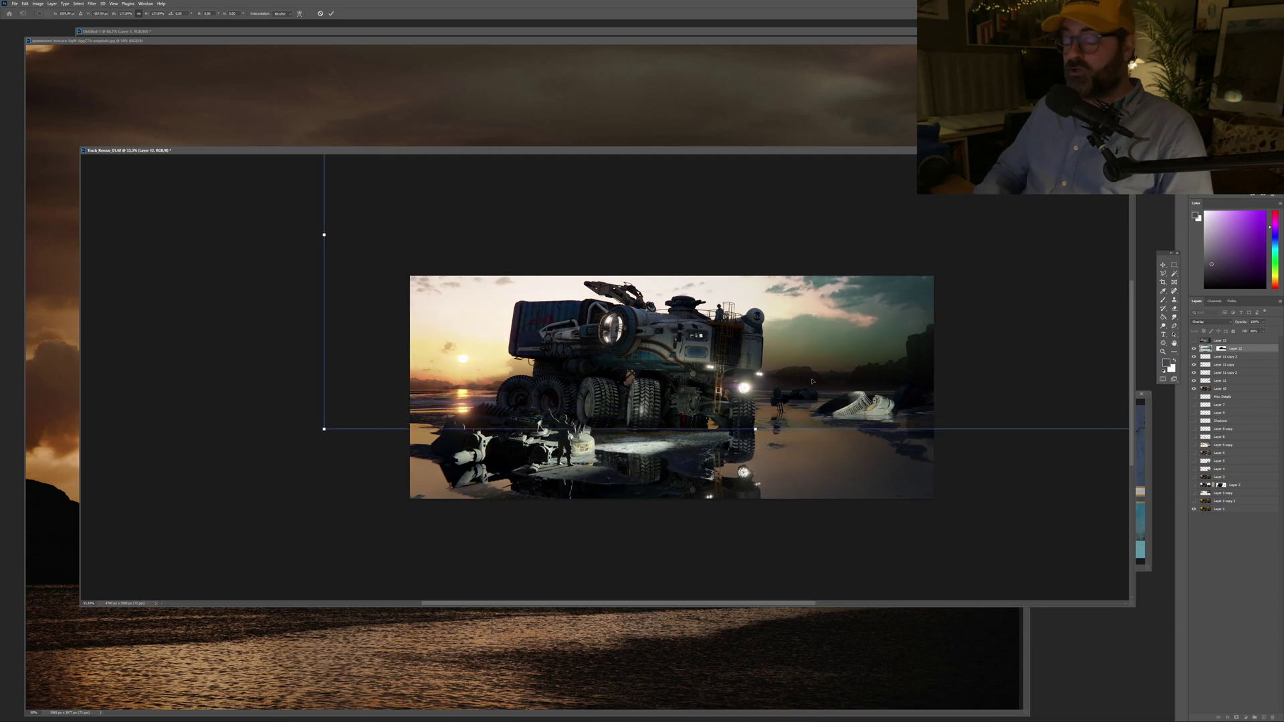
pyautogui.press('Return')
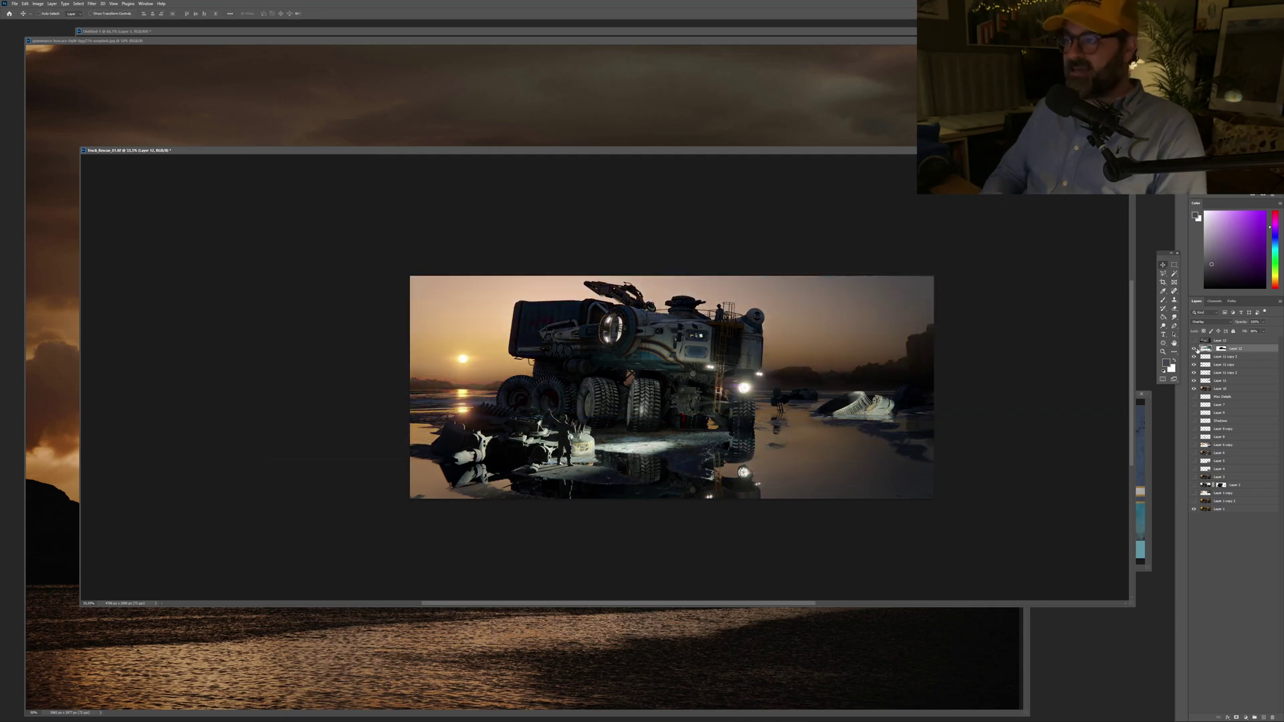
pyautogui.hotkey('ctrl', 'l')
pyautogui.moveTo(1110, 641); pyautogui.dragTo(1073, 643)
pyautogui.click(1137, 551)
pyautogui.press('e')
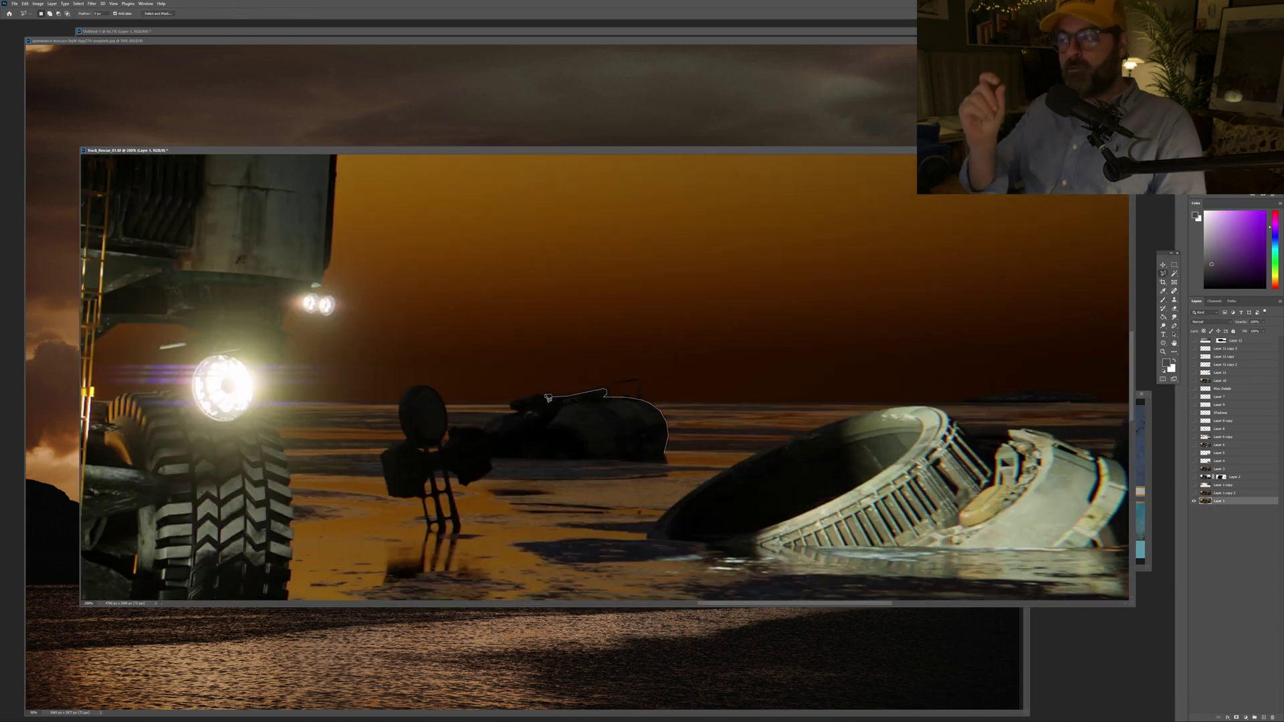
# Step: Lasso the dark boats beside the pod and lighten them with a tonal adjustment
pyautogui.moveTo(545, 397); pyautogui.dragTo(495, 452)
pyautogui.hscroll(5, 693, 454)
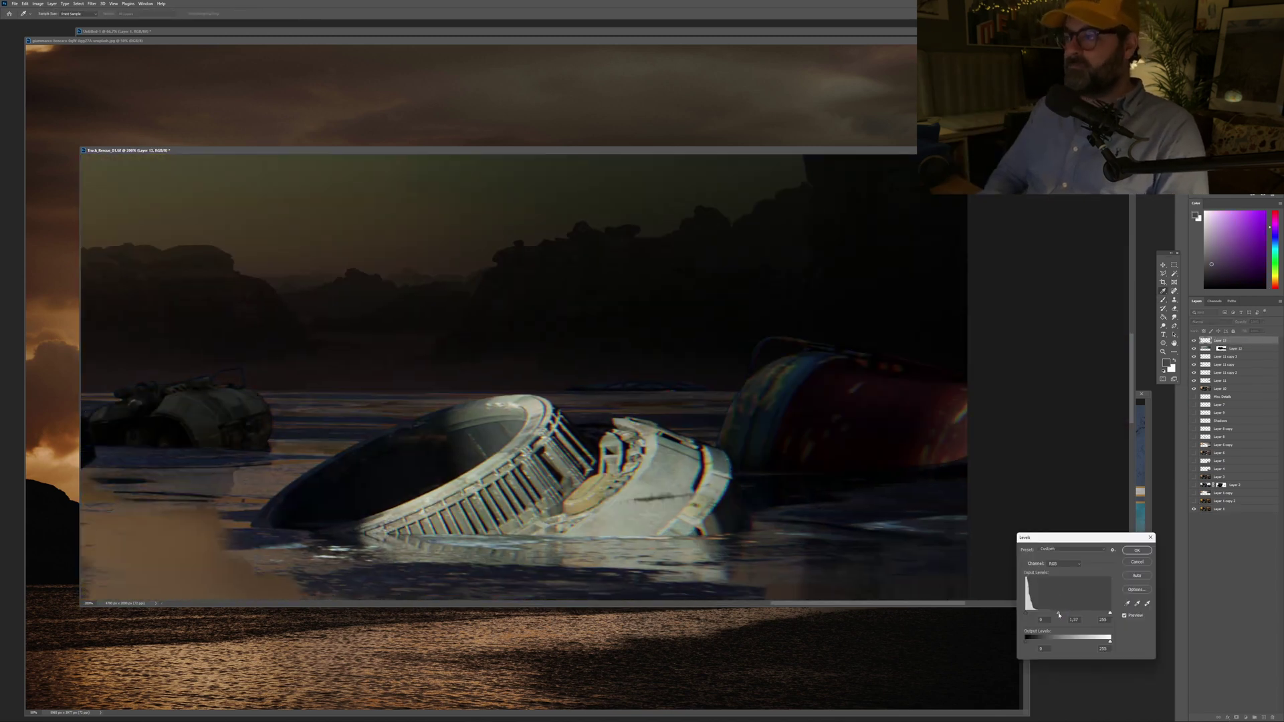
pyautogui.press('Return')
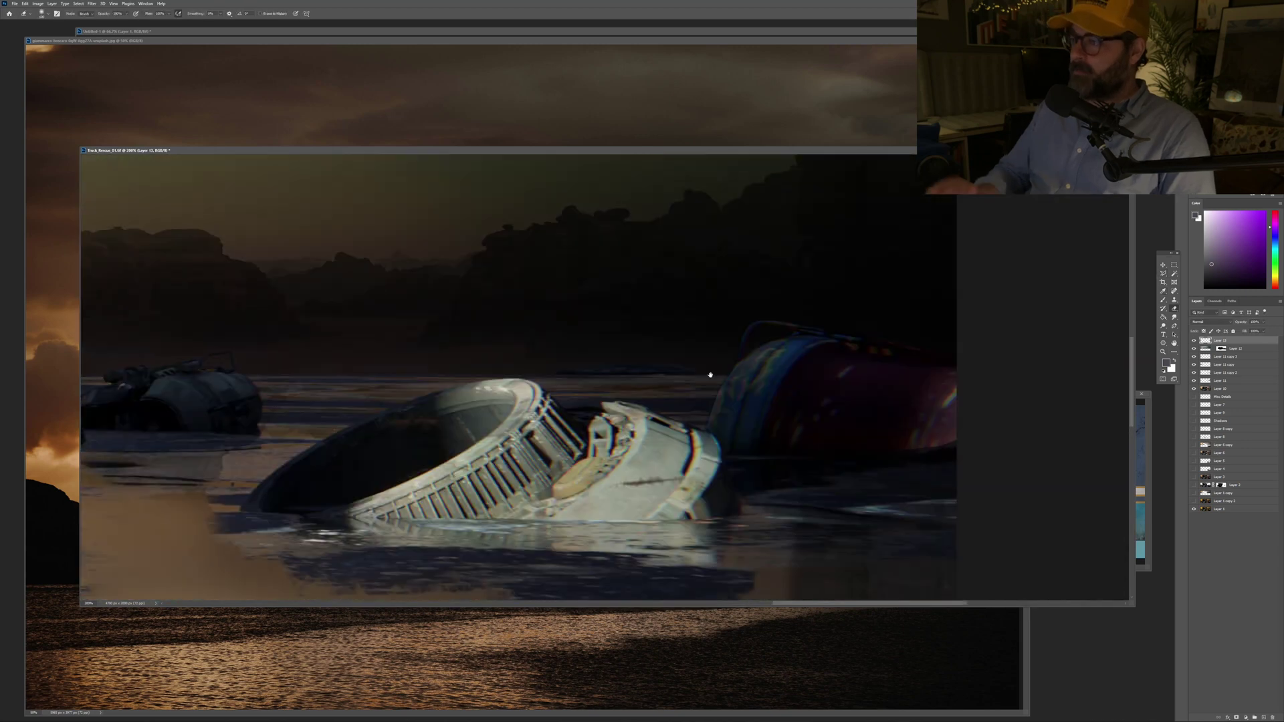
pyautogui.scroll(-4, 710, 375)
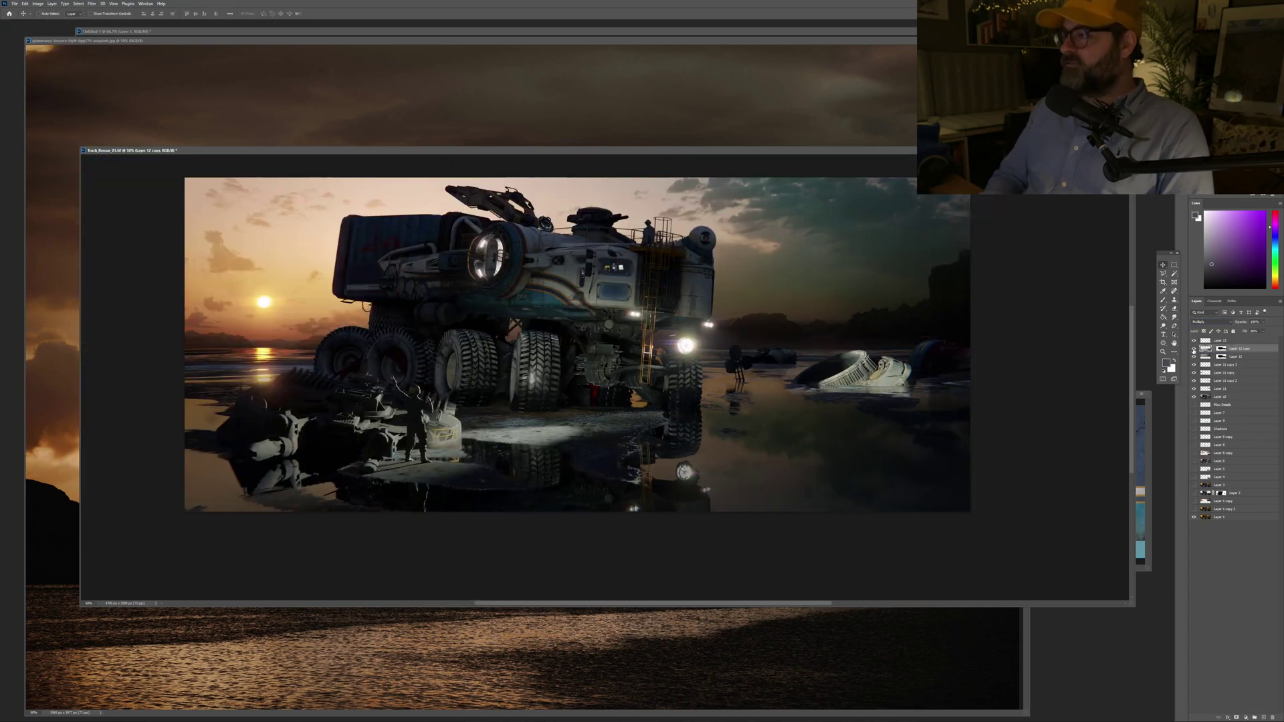
# Step: Reduce the Multiply layer's Fill to lighten it and add a new empty layer
pyautogui.moveTo(1264, 331); pyautogui.dragTo(1257, 341)
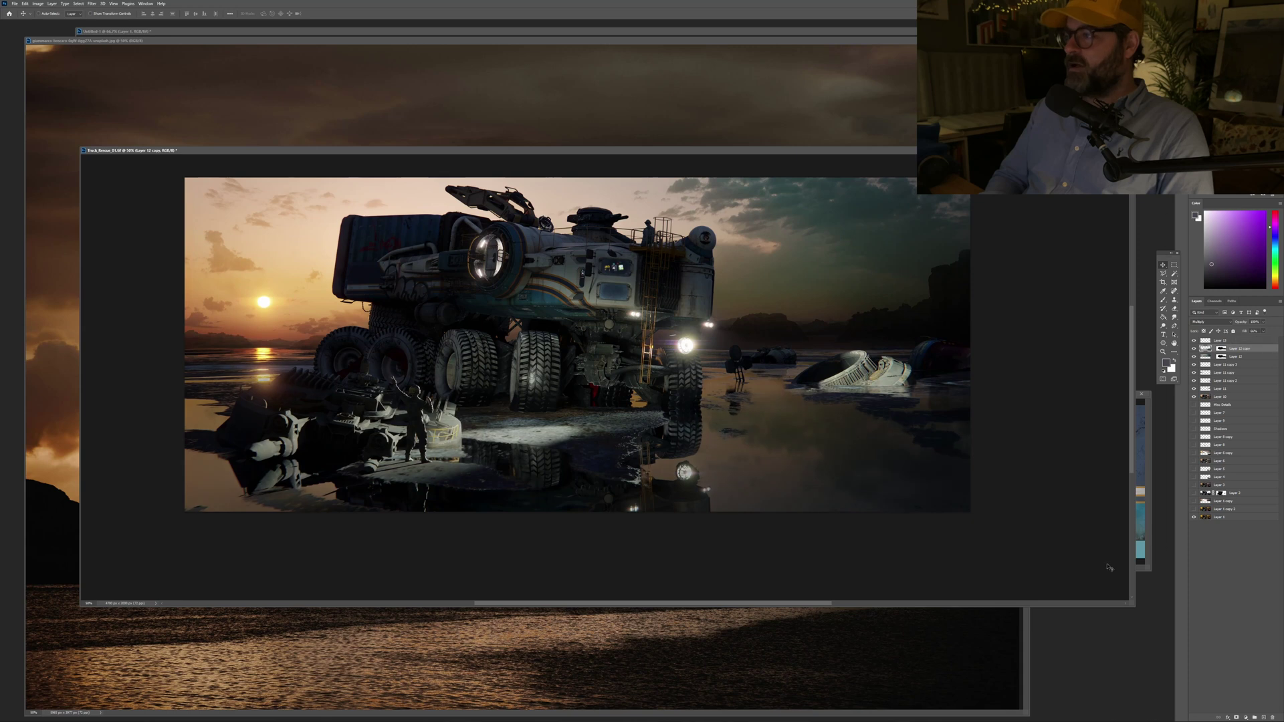
pyautogui.hotkey('ctrl', 'shift', 'alt', 'n')
pyautogui.press('b')
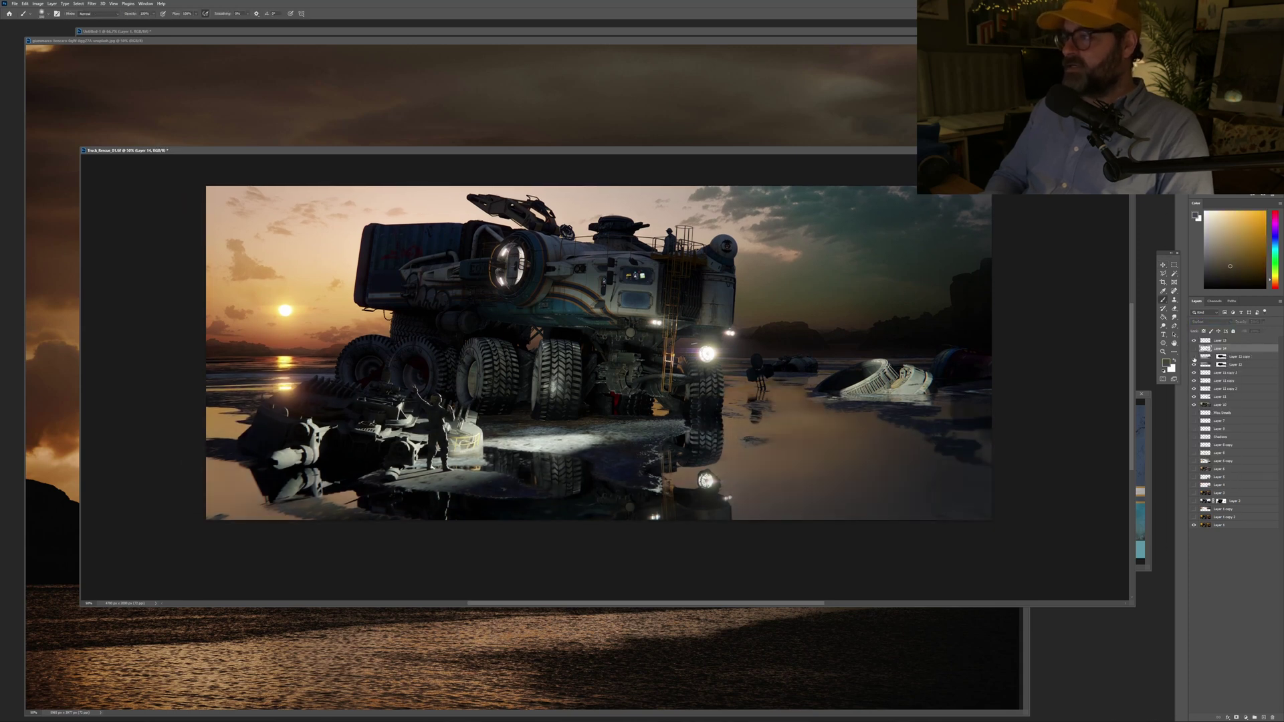
pyautogui.click(1203, 357)
pyautogui.press('e')
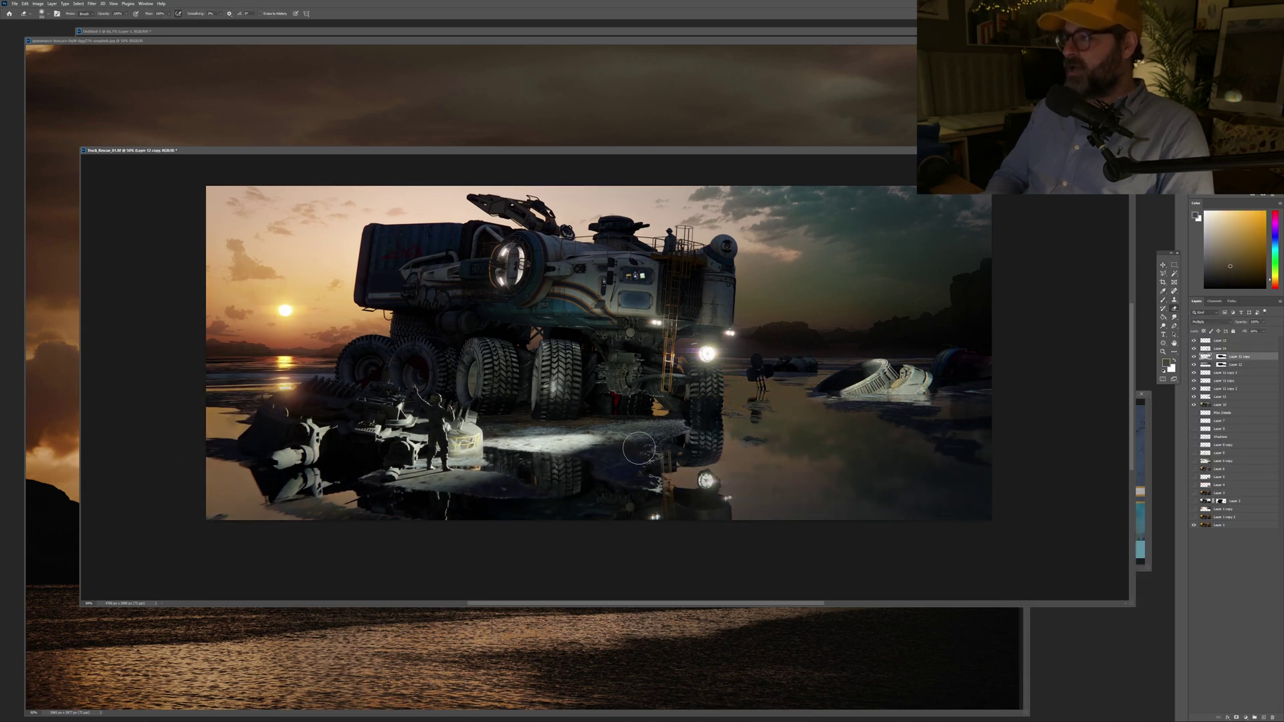
pyautogui.click(1195, 357)
pyautogui.click(1195, 357)
# Step: Delete Layer 11 copy 3 and add a new empty layer above Layer 12
pyautogui.press('v')
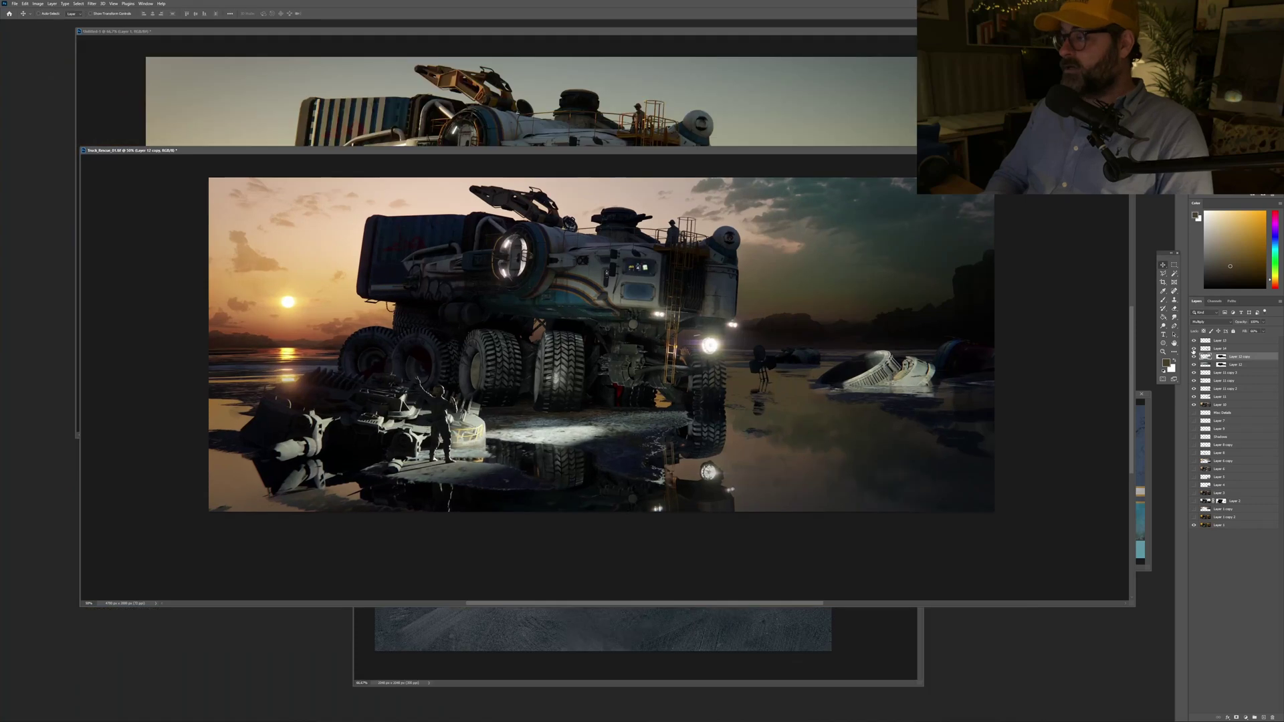
pyautogui.moveTo(1273, 699); pyautogui.dragTo(1273, 717)
pyautogui.press('e')
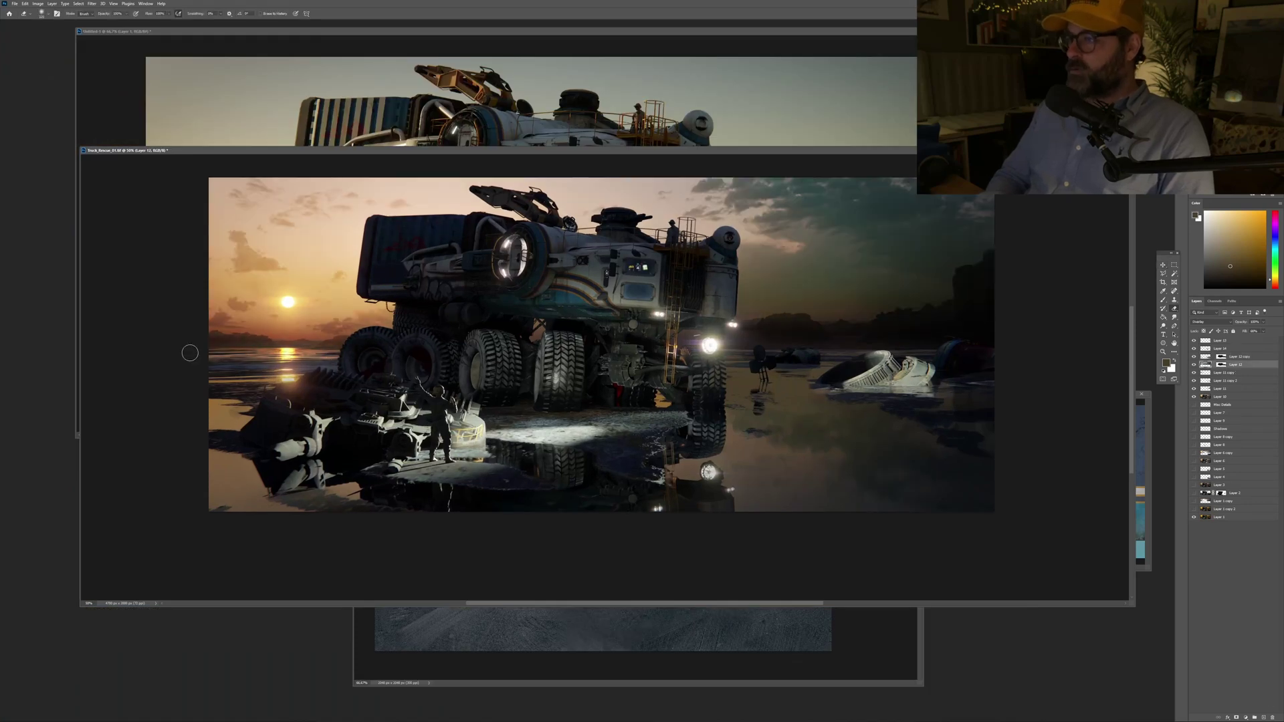
pyautogui.press('v')
pyautogui.hotkey('ctrl', 'shift', 'alt', 'n')
# Step: Paste the cloudy sky image as a layer and adjust its Levels
pyautogui.hotkey('ctrl', '+')
pyautogui.hotkey('ctrl', '+')
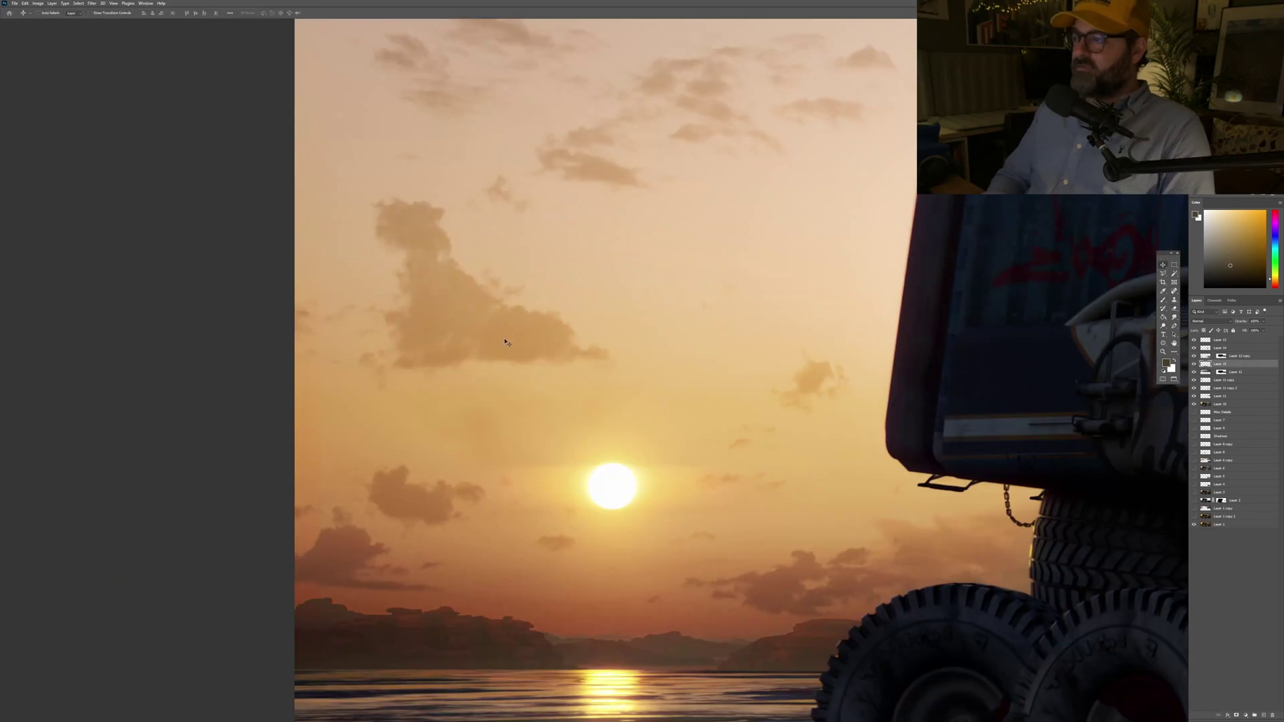
pyautogui.hotkey('ctrl', '-')
pyautogui.hotkey('ctrl', '-')
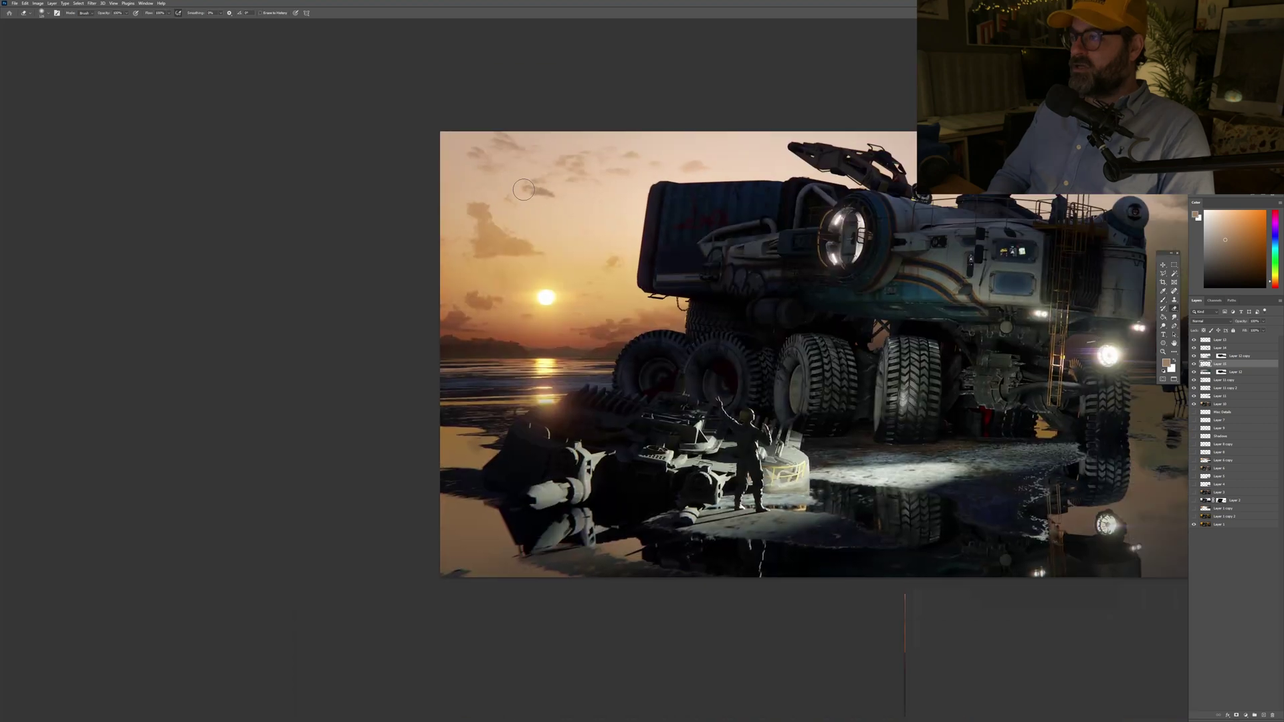
pyautogui.hotkey('ctrl', 'v')
pyautogui.hotkey('ctrl', 'l')
pyautogui.press('Return')
# Step: Tint the pasted clouds toward the sunset with Hue/Saturation and Color Balance
pyautogui.hotkey('ctrl', 'u')
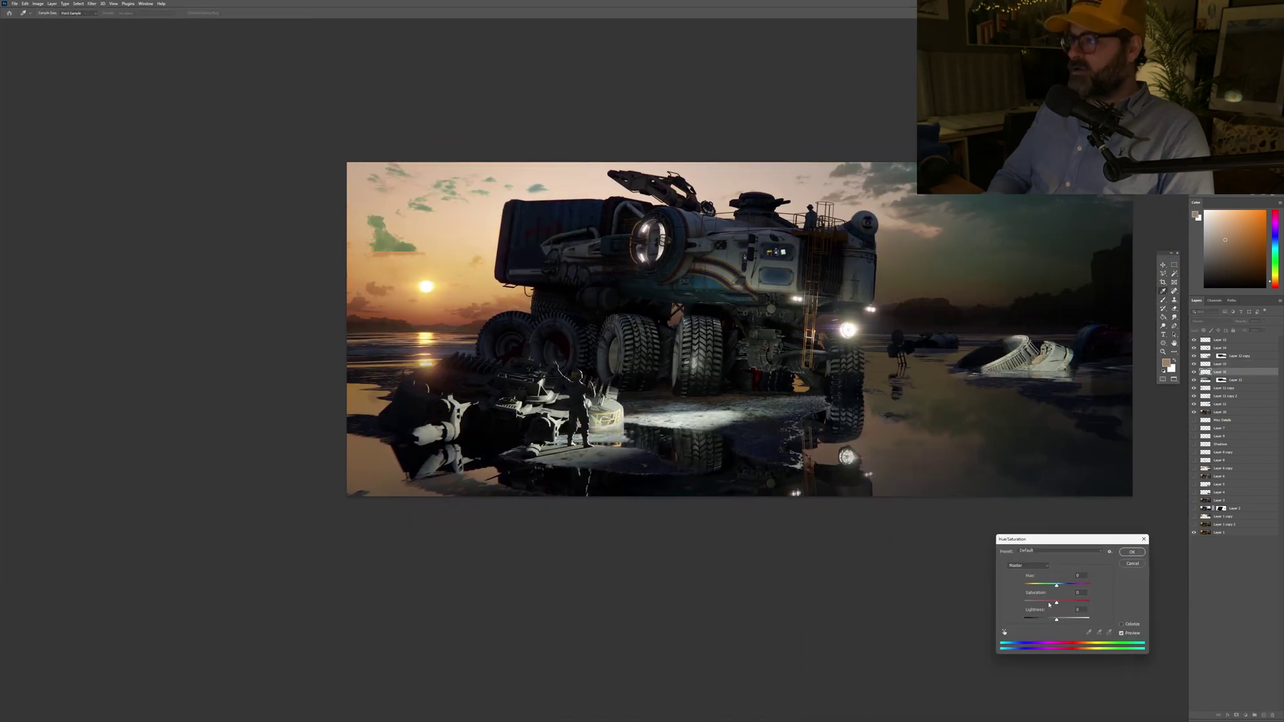
pyautogui.press('Return')
pyautogui.hotkey('ctrl', 'b')
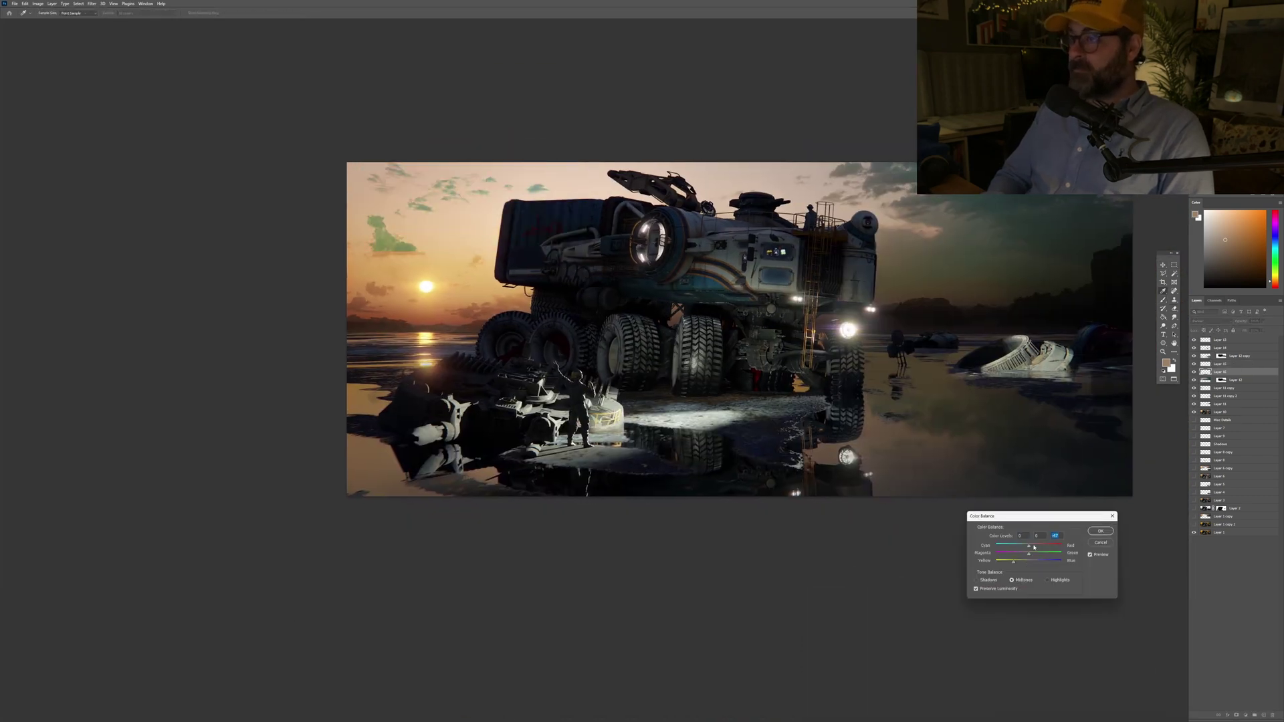
pyautogui.press('Return')
# Step: Apply another Levels pass and set Layer 17's blend mode to Lighten
pyautogui.hotkey('ctrl', 'l')
pyautogui.press('Return')
pyautogui.press('e')
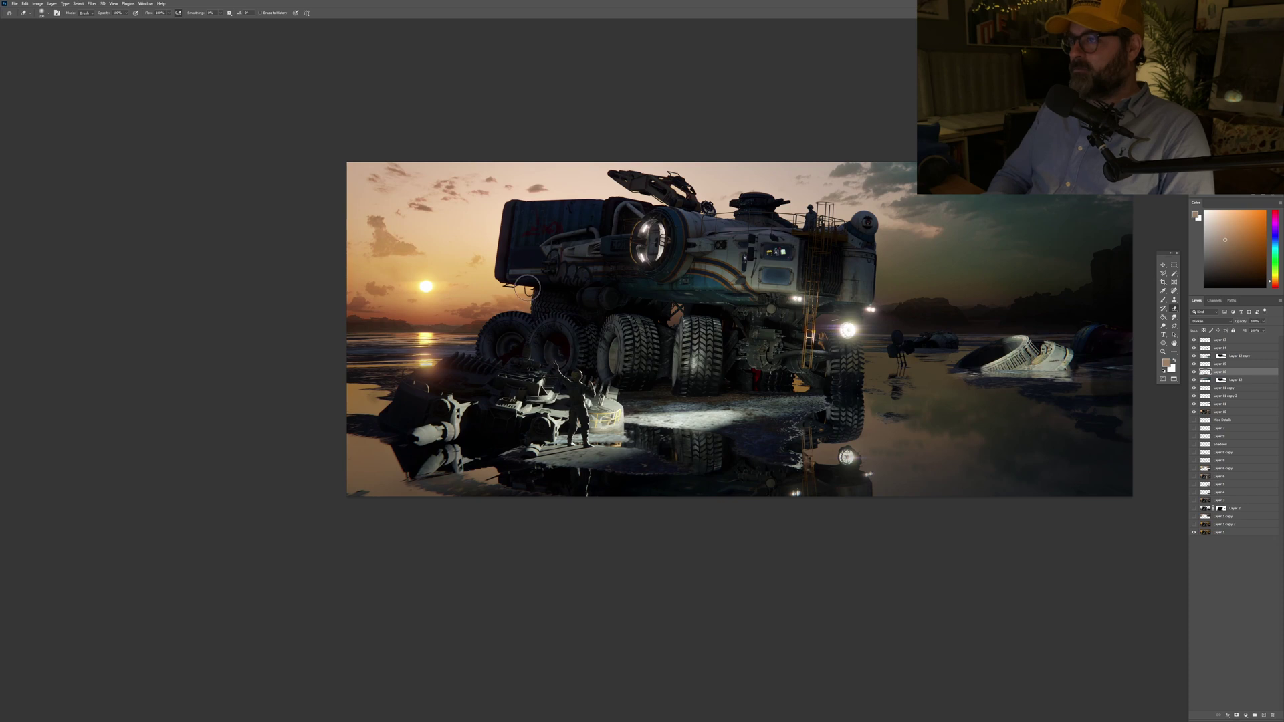
pyautogui.hotkey('shift', 'alt', 'g')
# Step: Erase pasted clouds near the sun with a larger brush and sample a pinkish grey from the sky
pyautogui.press(']')
pyautogui.press(']')
pyautogui.press(']')
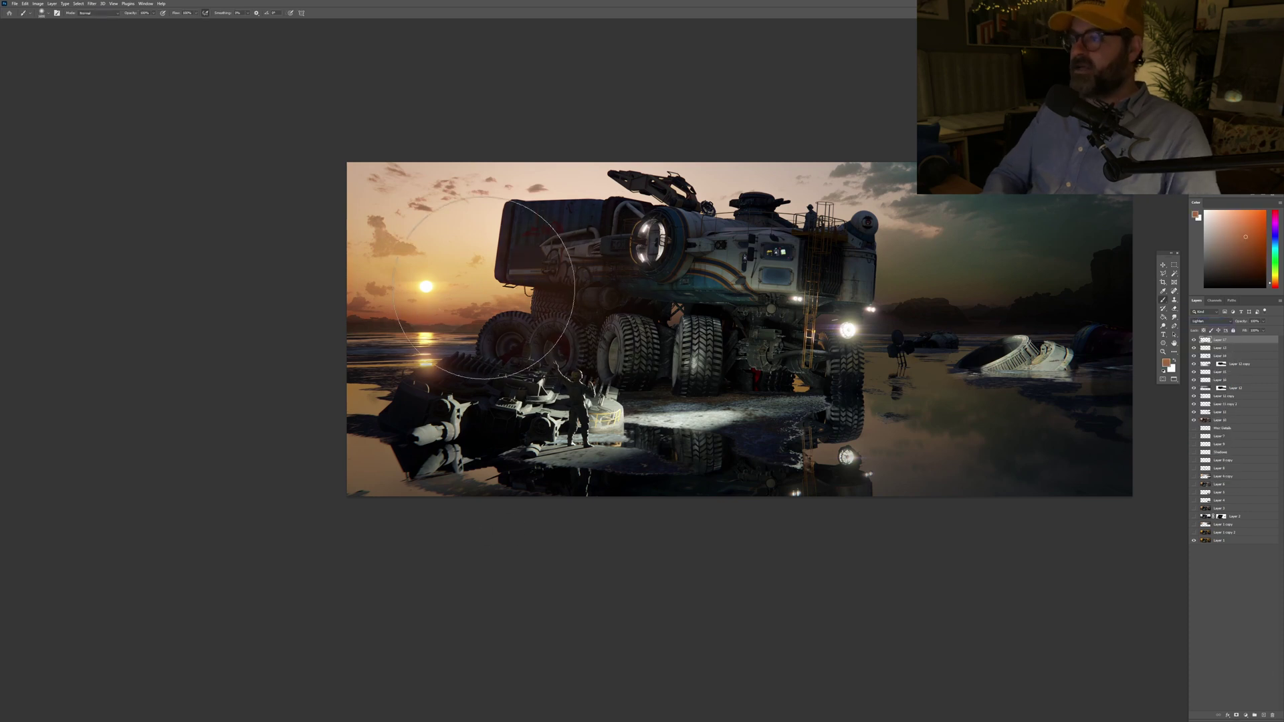
pyautogui.moveTo(428, 386); pyautogui.dragTo(424, 390)
pyautogui.scroll(3, 830, 321)
pyautogui.keyDown('alt'); pyautogui.click(832, 316); pyautogui.keyUp('alt')
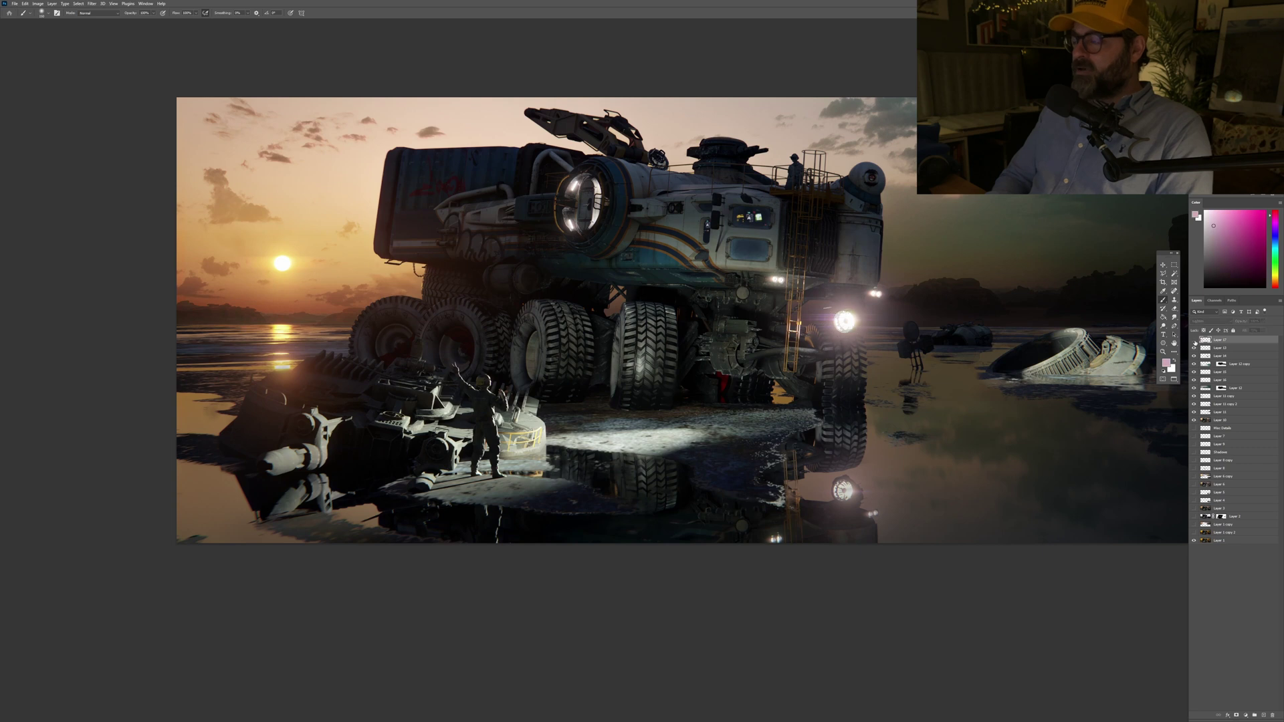
# Step: Compare the scene by toggling Layers 10–15 and Layer 17, leaving Layer 17's clouds visible
pyautogui.scroll(-3, 715, 488)
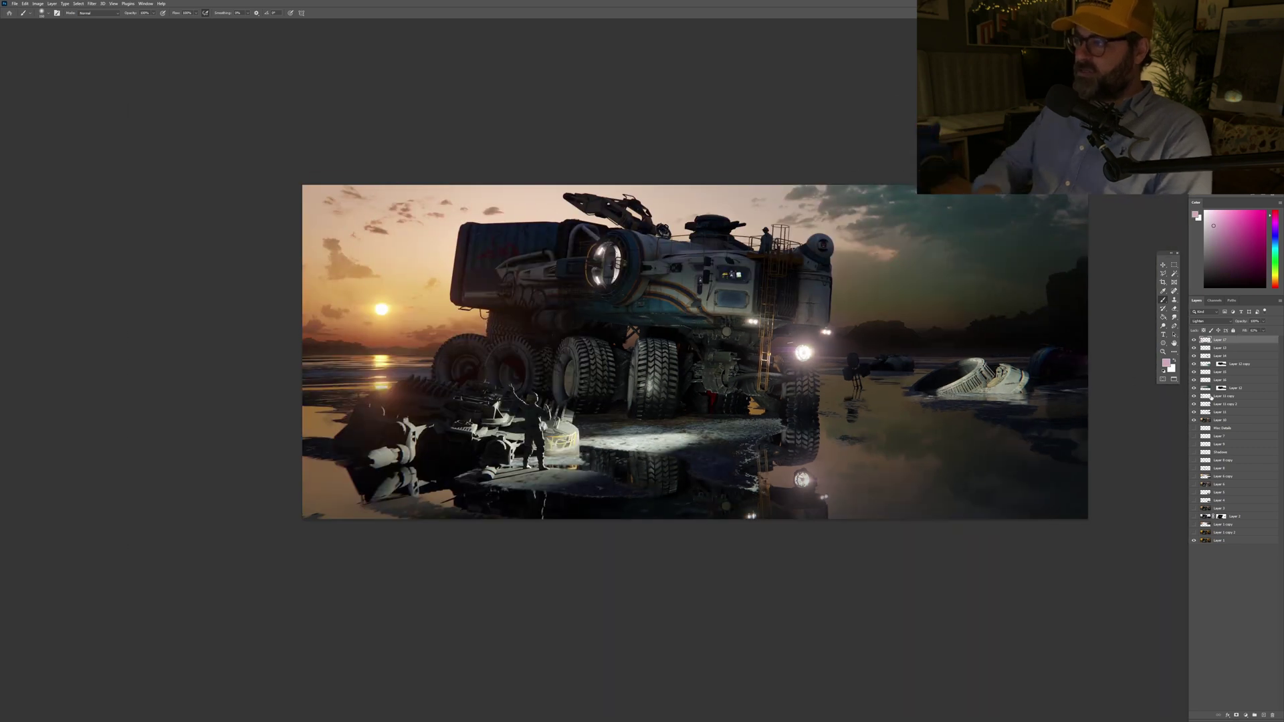
pyautogui.moveTo(1194, 420)
pyautogui.mouseDown()
pyautogui.moveTo(1194, 372)
pyautogui.moveTo(1198, 418)
pyautogui.mouseUp()
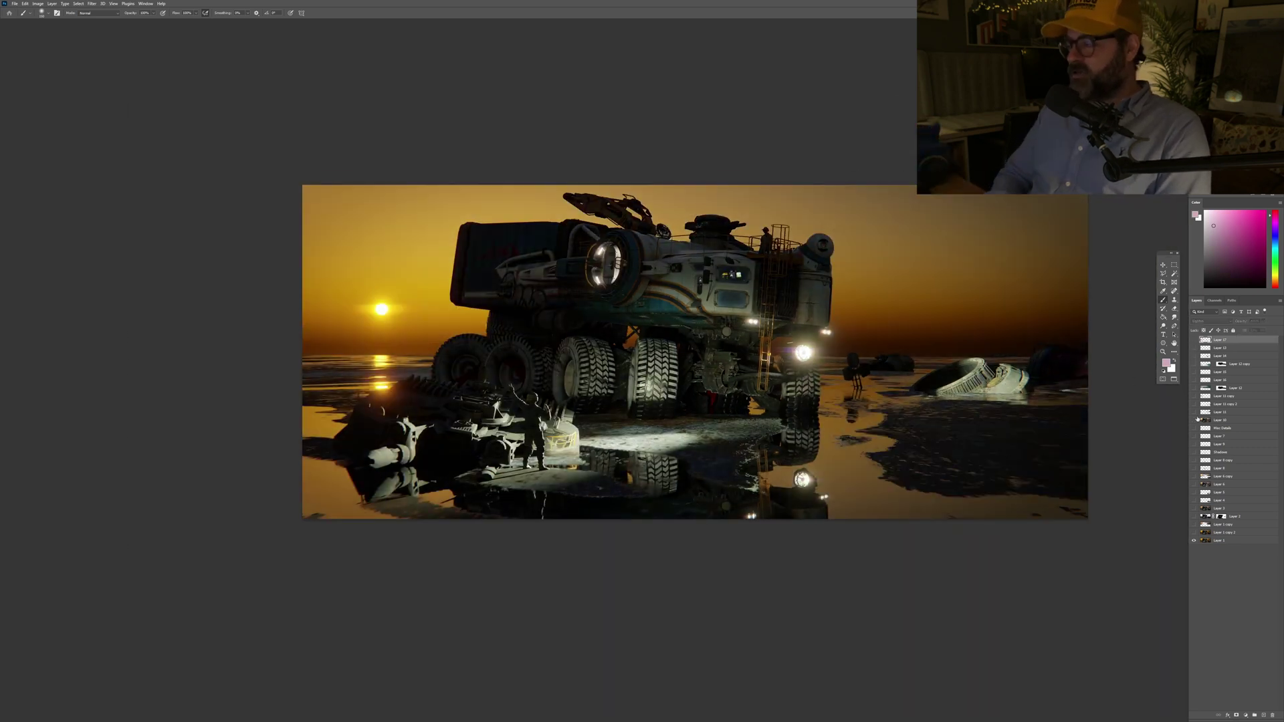
pyautogui.click(1194, 340)
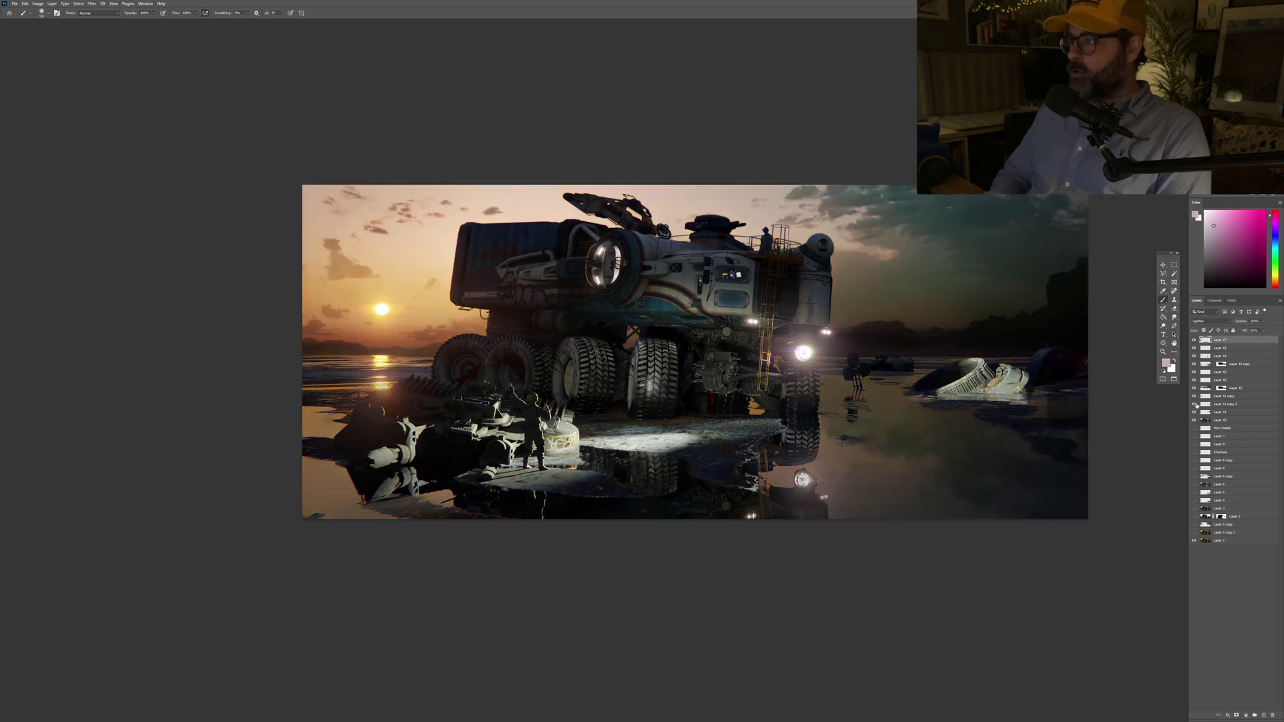
pyautogui.click(1195, 340)
pyautogui.click(1194, 412)
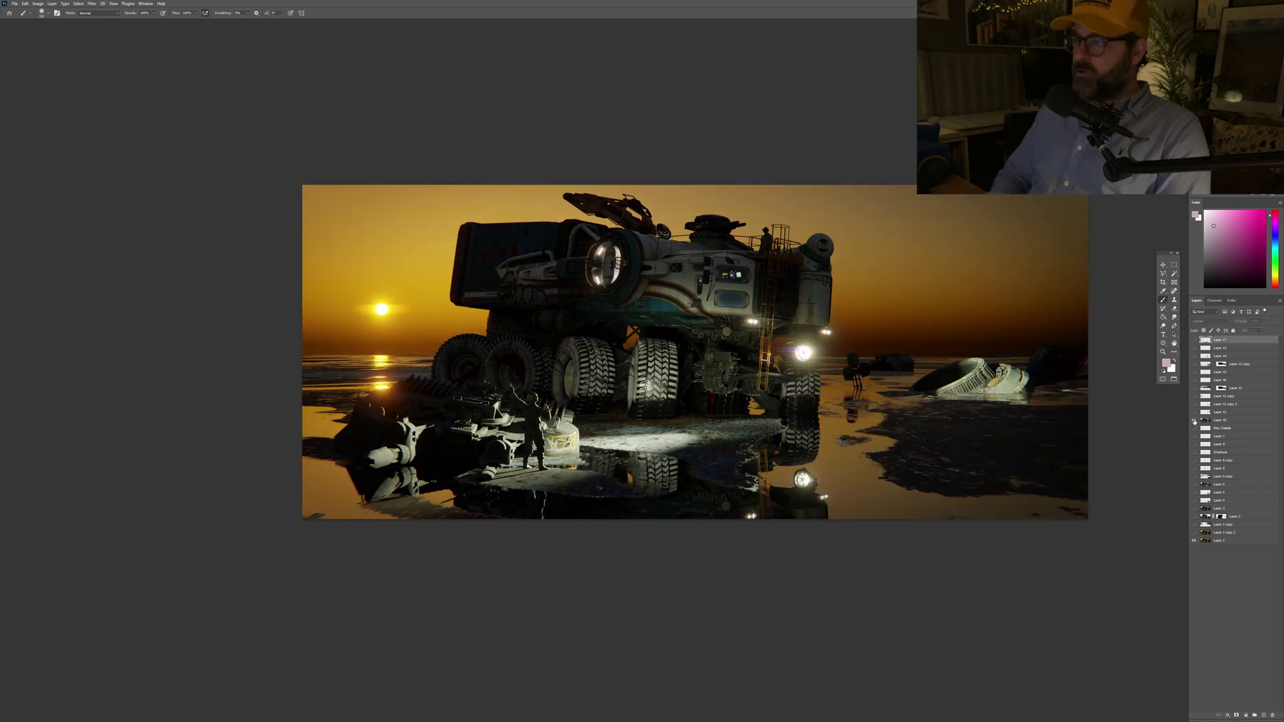
pyautogui.click(1194, 340)
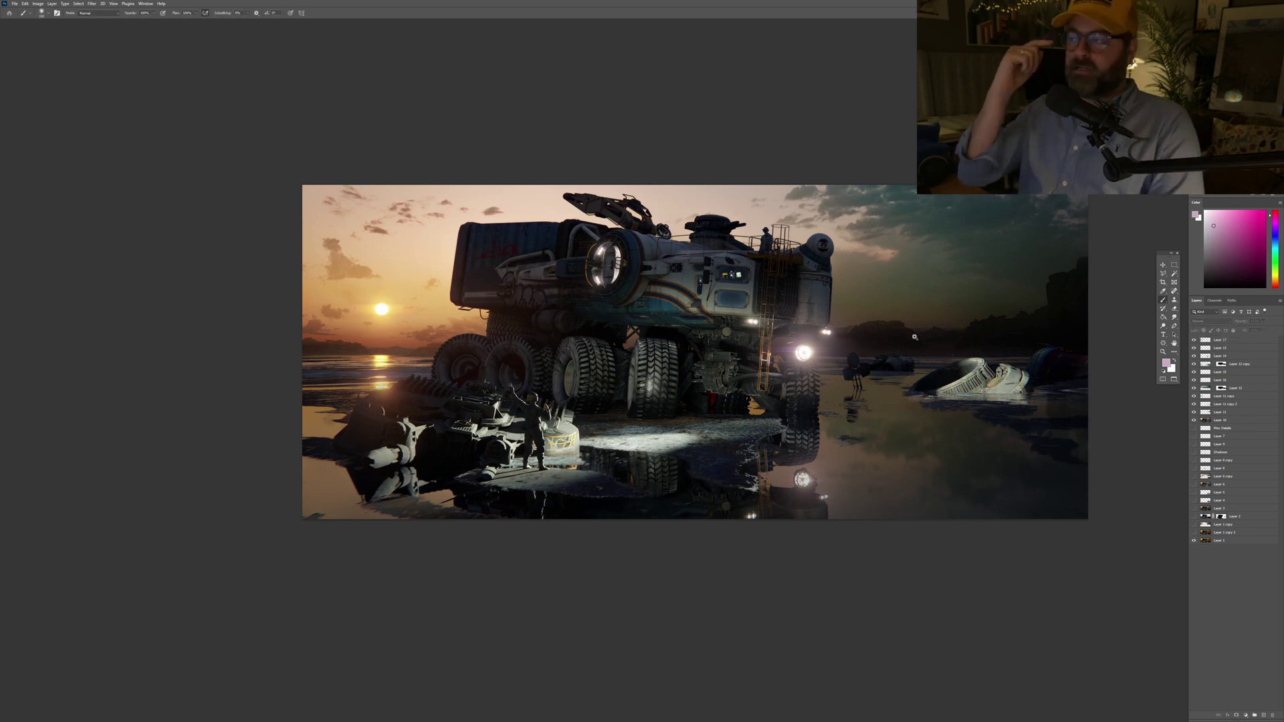
# Step: Choose a warm tan as the paint colour for the lights
pyautogui.scroll(6, 1119, 298)
pyautogui.click(1167, 361)
pyautogui.press('Return')
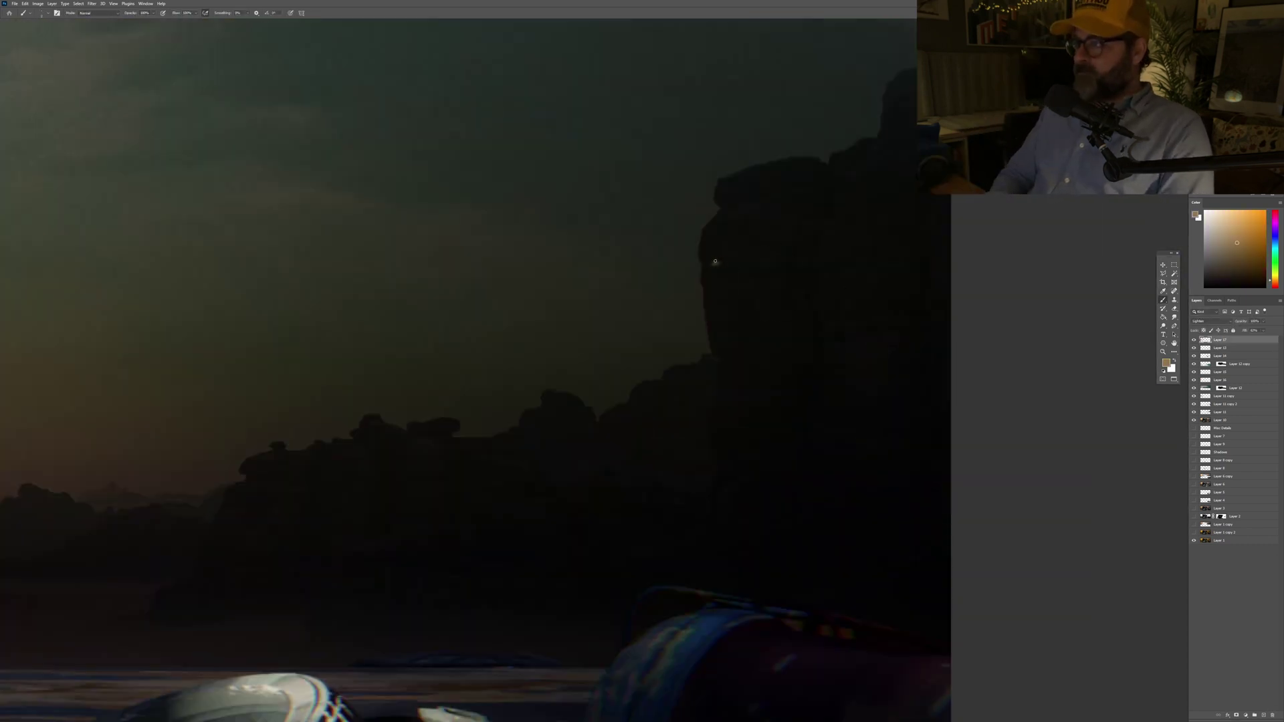
# Step: Add another tan light at the row's end and paint white highlights over the tan lights
pyautogui.scroll(1, 863, 217)
pyautogui.click(887, 265)
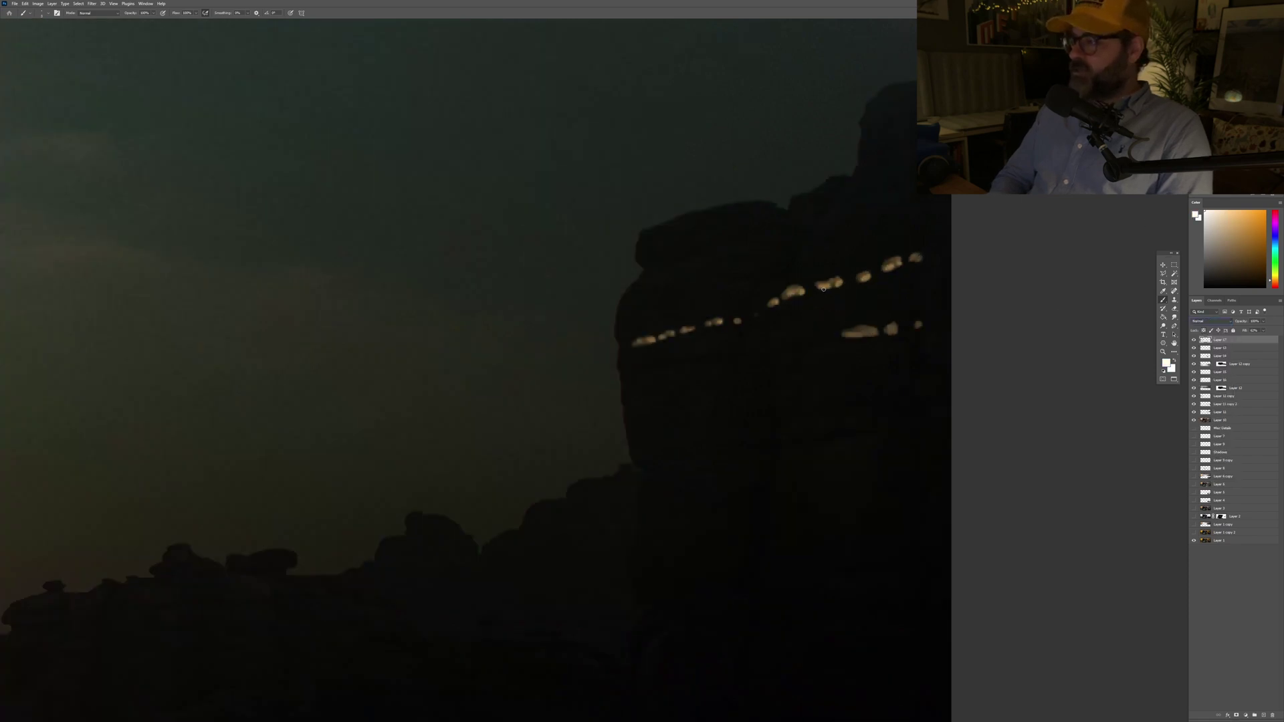
pyautogui.press('d')
pyautogui.press('x')
pyautogui.press(']')
pyautogui.press(']')
pyautogui.press(']')
pyautogui.press(']')
pyautogui.press(']')
pyautogui.click(890, 267)
# Step: Shrink the brush and pick a teal colour for accent lights on the cliff
pyautogui.press('[')
pyautogui.press('[')
pyautogui.press('[')
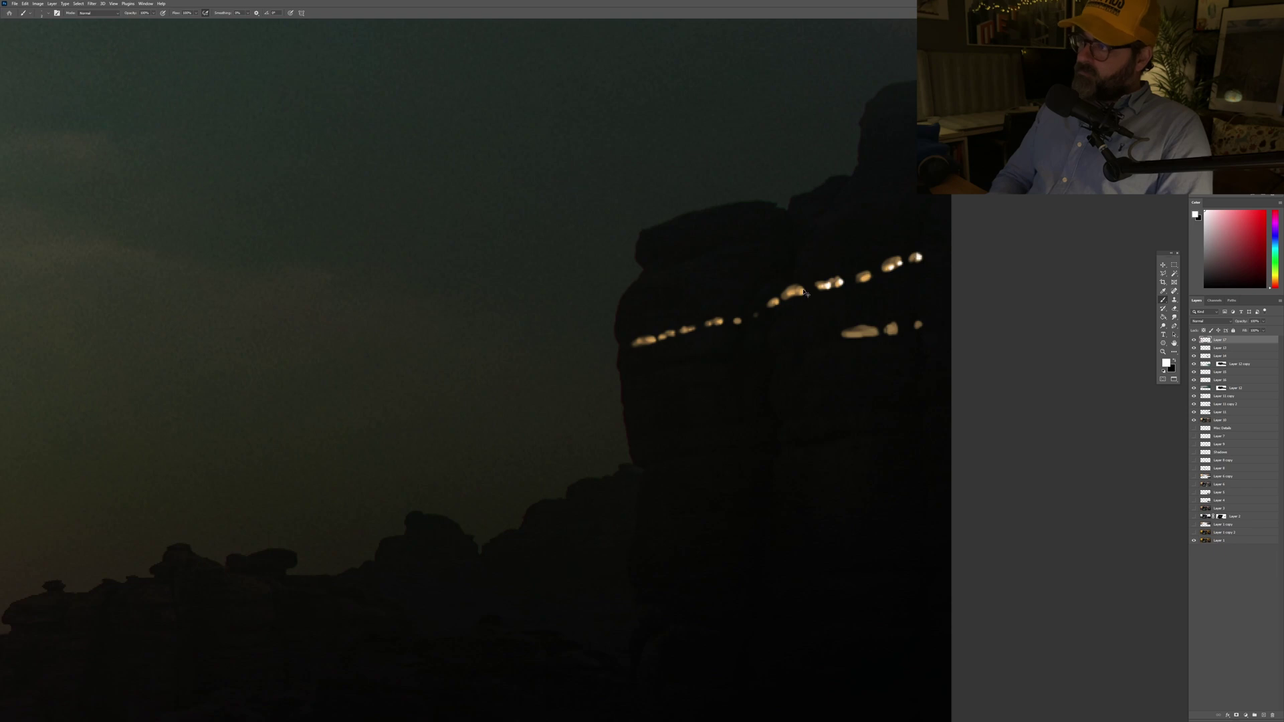
pyautogui.keyDown('alt'); pyautogui.keyDown('shift'); pyautogui.rightClick(859, 274); pyautogui.keyUp('shift'); pyautogui.keyUp('alt')
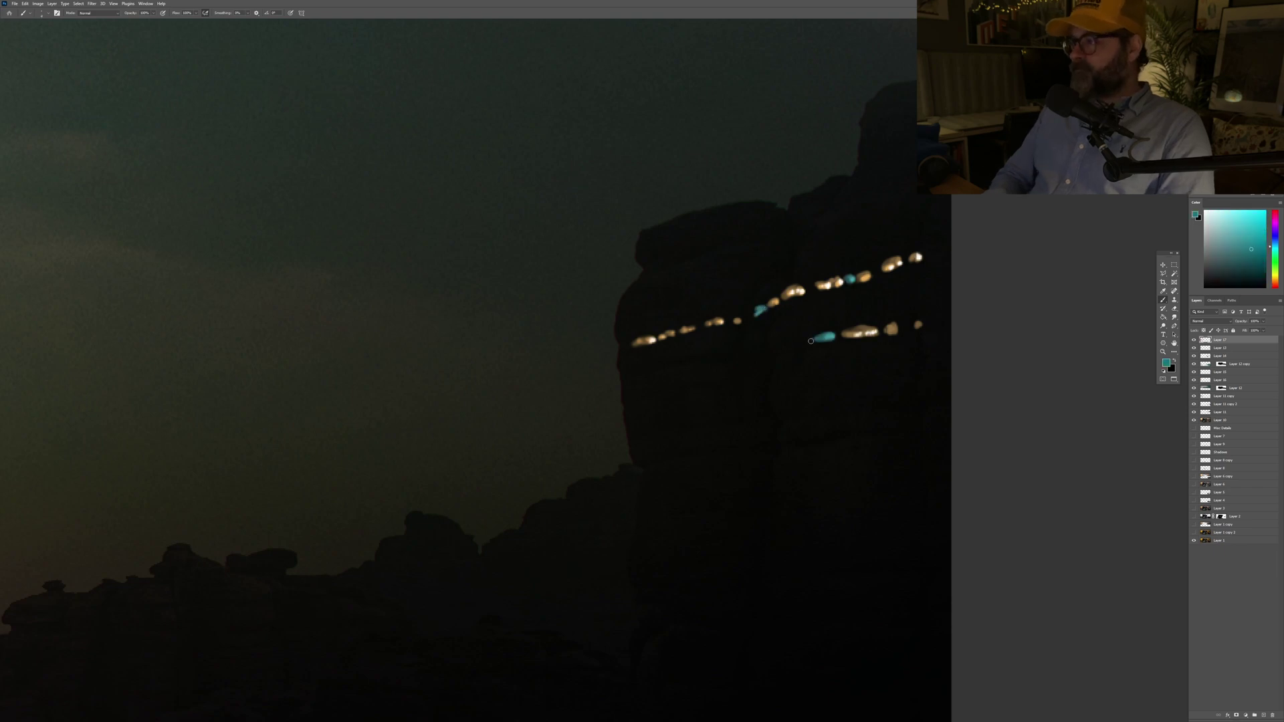
pyautogui.press('e')
pyautogui.scroll(-5, 817, 312)
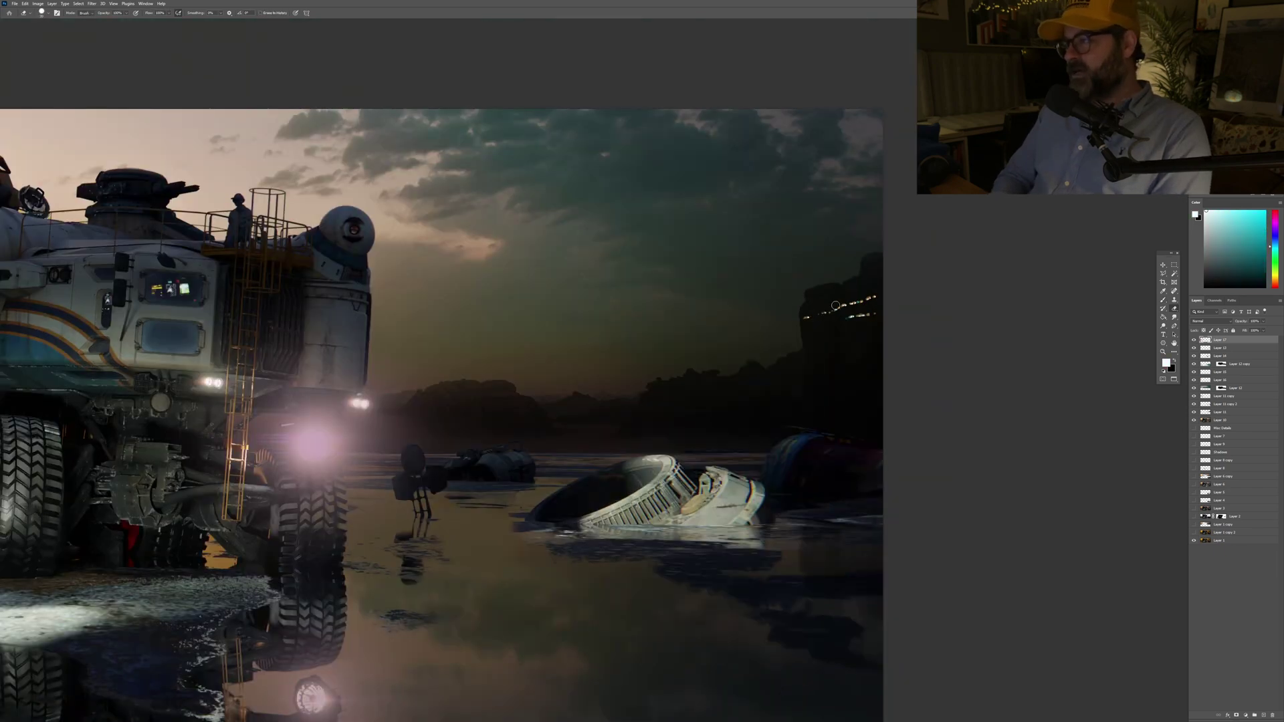
pyautogui.scroll(-4, 864, 309)
# Step: Set the cliff lights layer's blend mode to Lighten
pyautogui.press('v')
pyautogui.click(1210, 321)
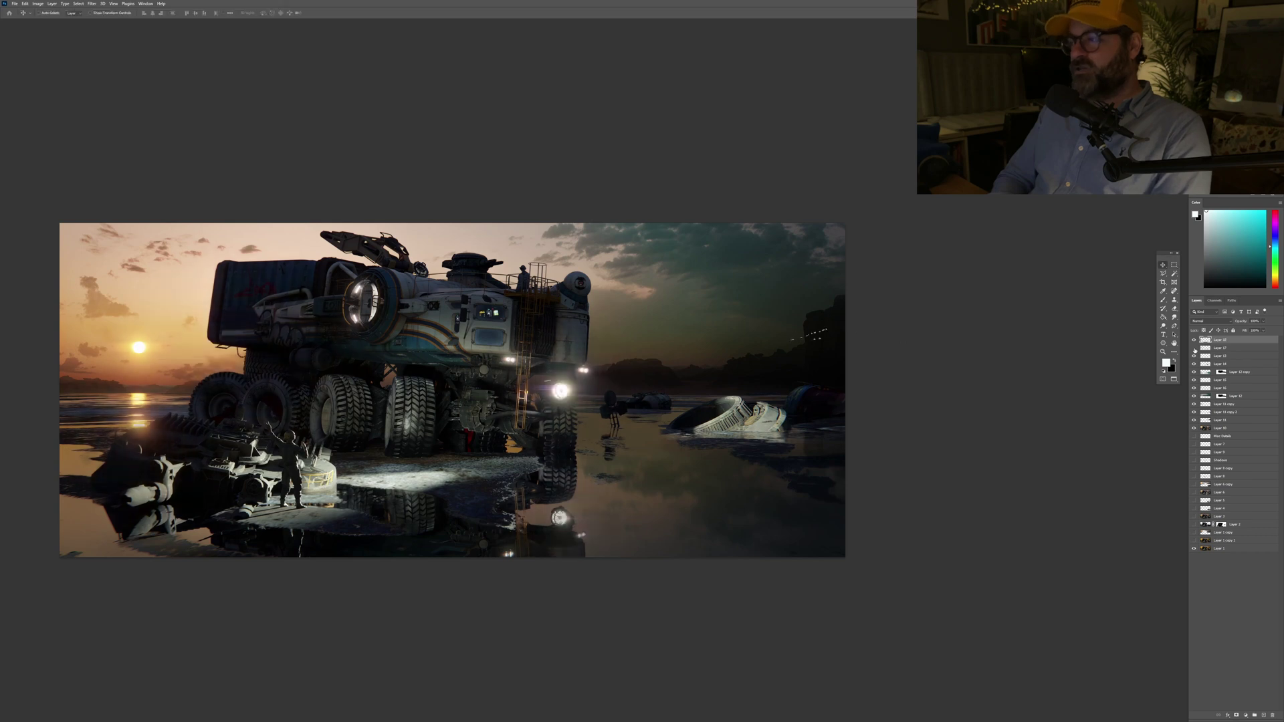
pyautogui.click(1211, 373)
pyautogui.click(1210, 321)
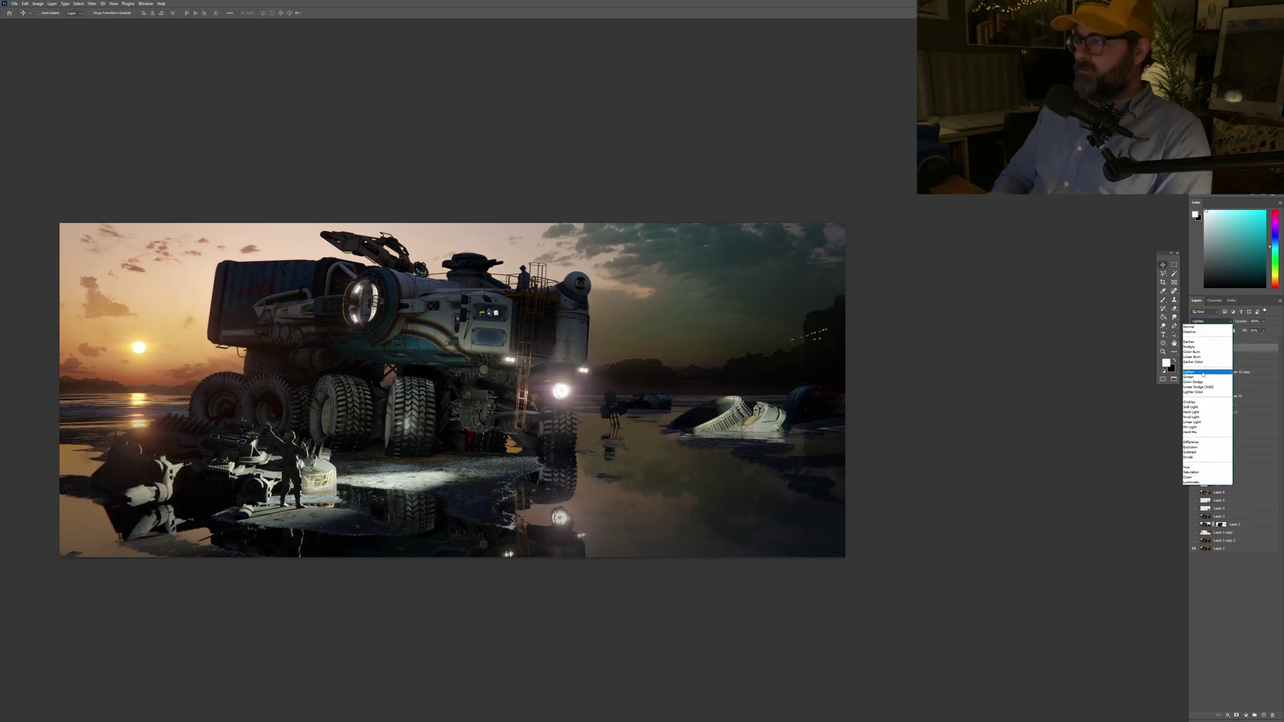
pyautogui.click(1204, 373)
pyautogui.hotkey('ctrl', '+')
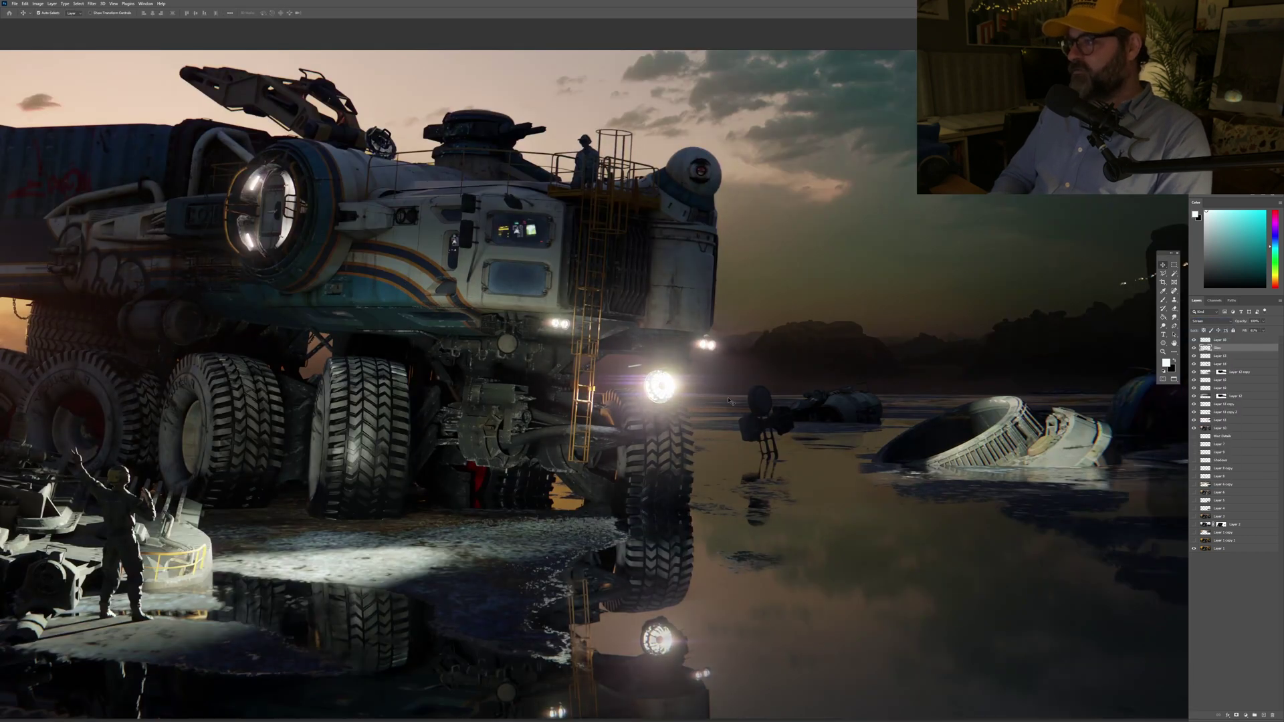
pyautogui.click(1210, 321)
pyautogui.click(1203, 372)
pyautogui.hotkey('ctrl', '-')
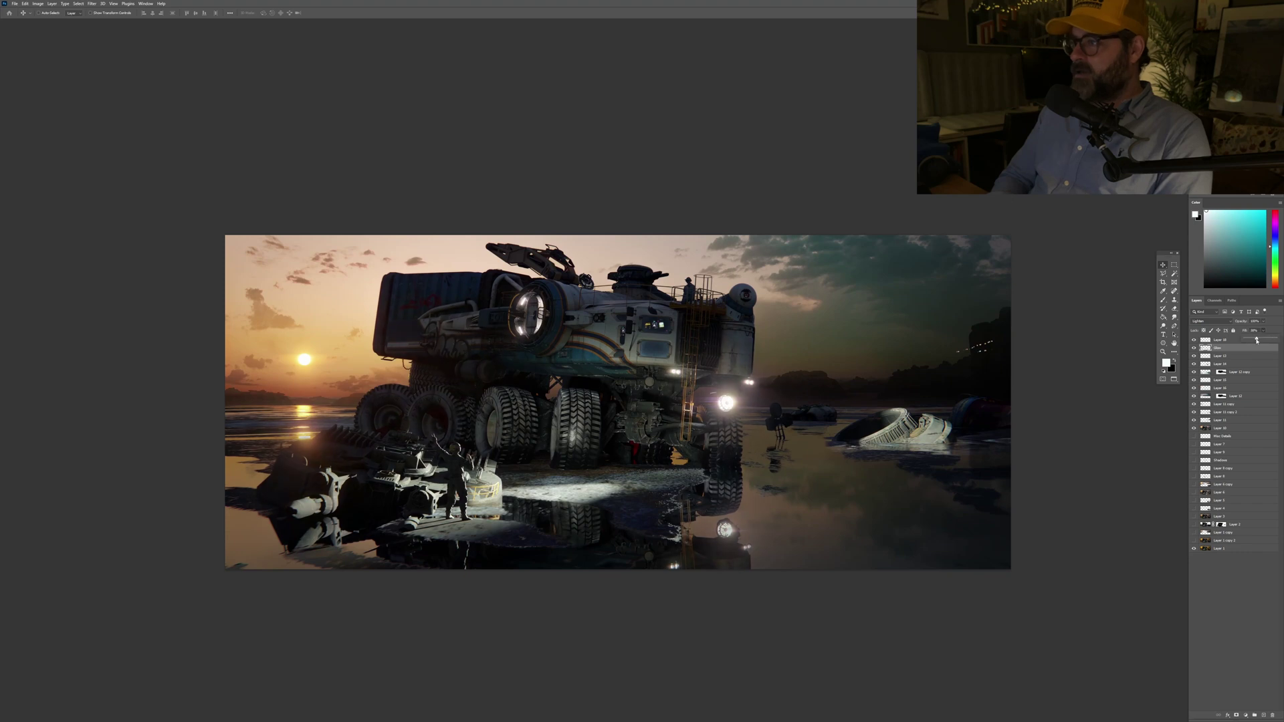
pyautogui.scroll(1, 992, 344)
pyautogui.scroll(4, 1009, 353)
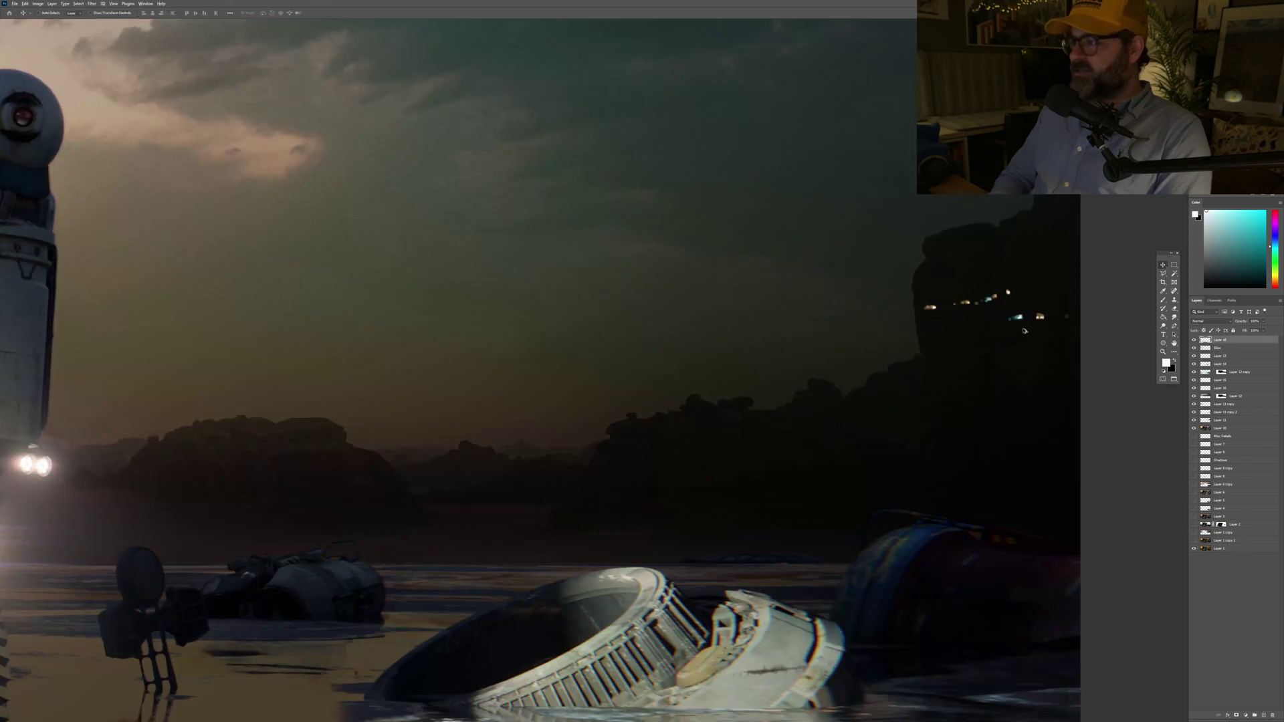
# Step: Duplicate the lights layer and rotate the copy by about -2.5°
pyautogui.hotkey('ctrl', 'j')
pyautogui.hotkey('ctrl', 't')
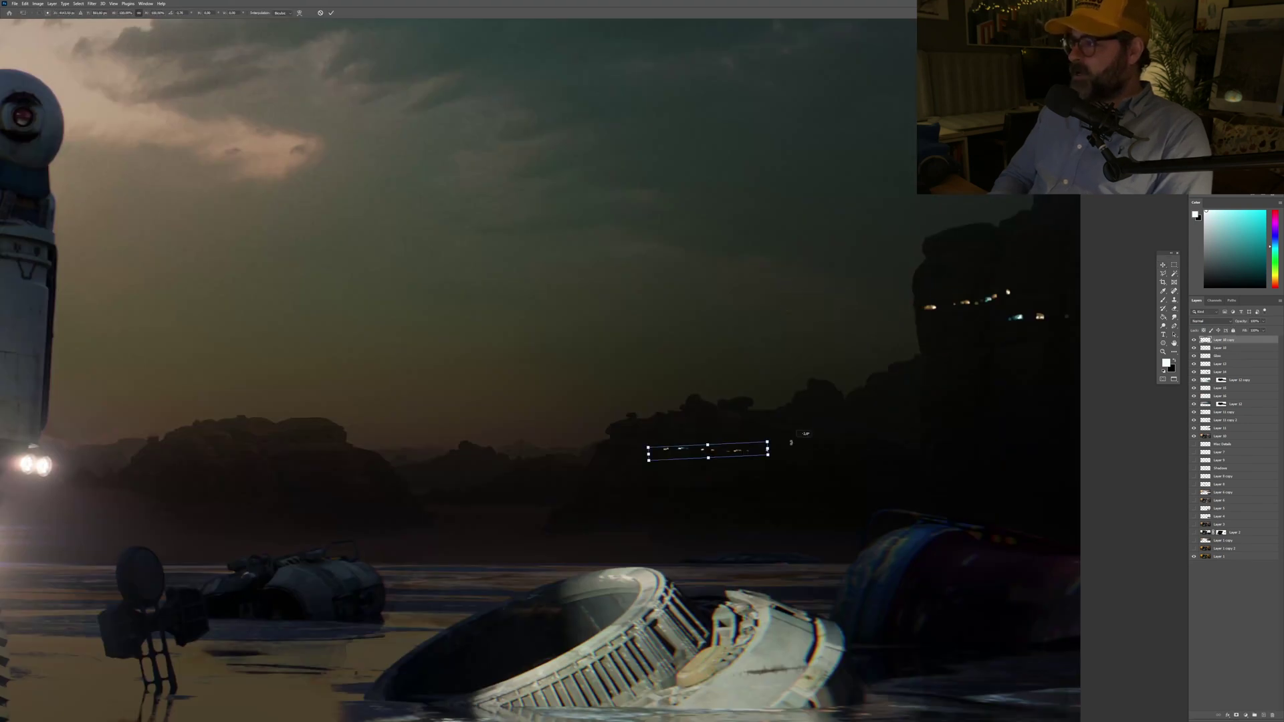
pyautogui.hotkey('ctrl', 't')
pyautogui.moveTo(742, 405); pyautogui.dragTo(742, 399)
pyautogui.hotkey('ctrl', '0')
# Step: Move the original lights layer to a new spot along the distant ridge
pyautogui.hotkey('alt', '[')
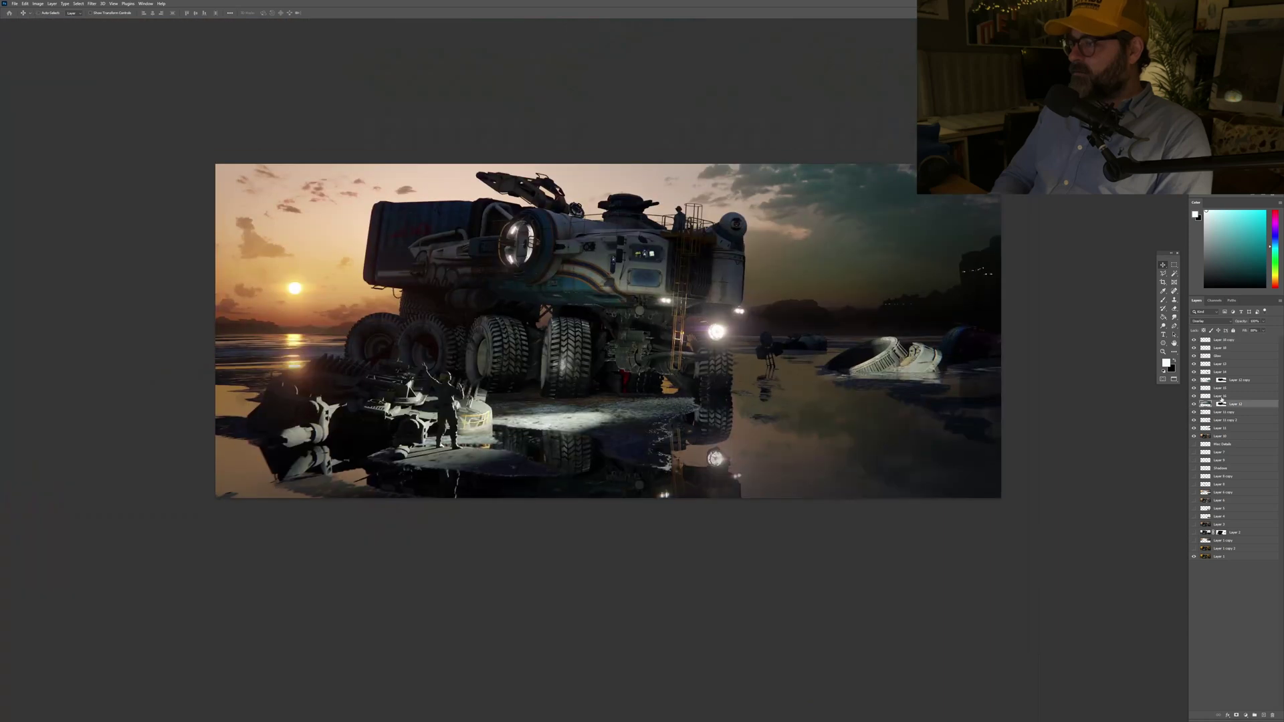
pyautogui.hotkey('ctrl', 't')
pyautogui.moveTo(959, 318); pyautogui.dragTo(954, 333)
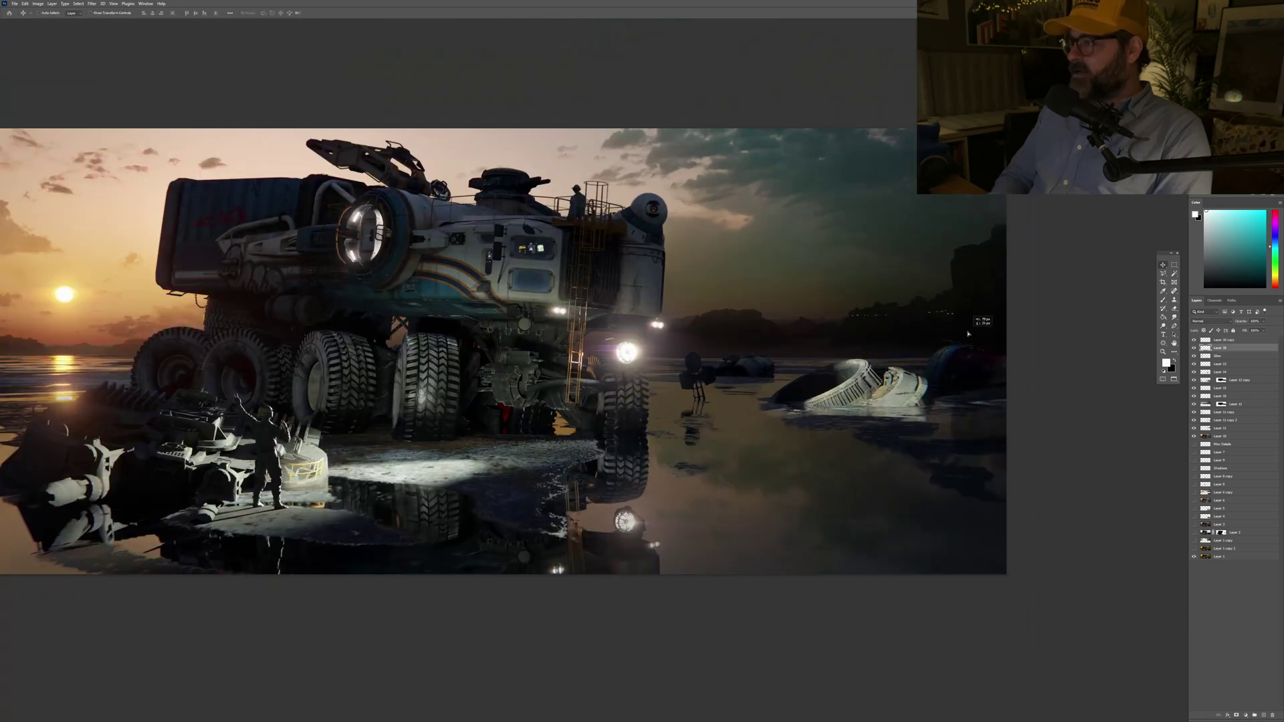
pyautogui.scroll(3, 968, 334)
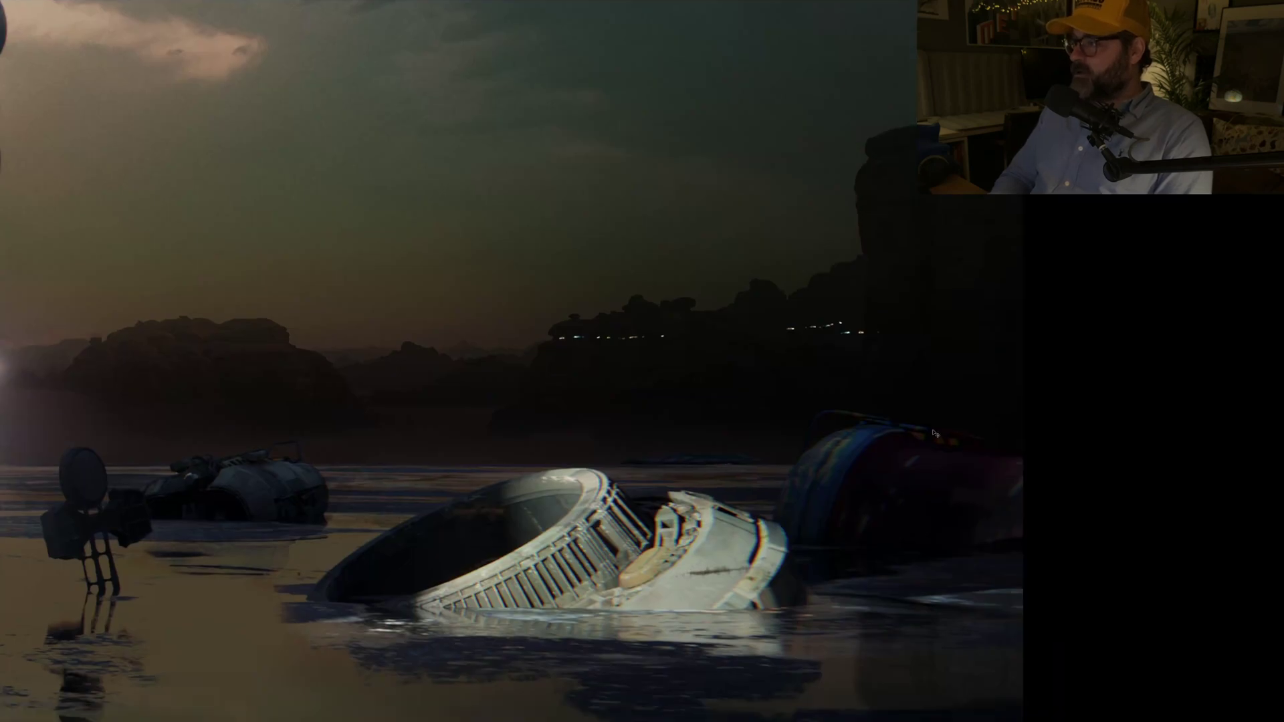
# Step: Select along the cliff edge and horizon and paint it dark orange in Lighten mode
pyautogui.press('f')
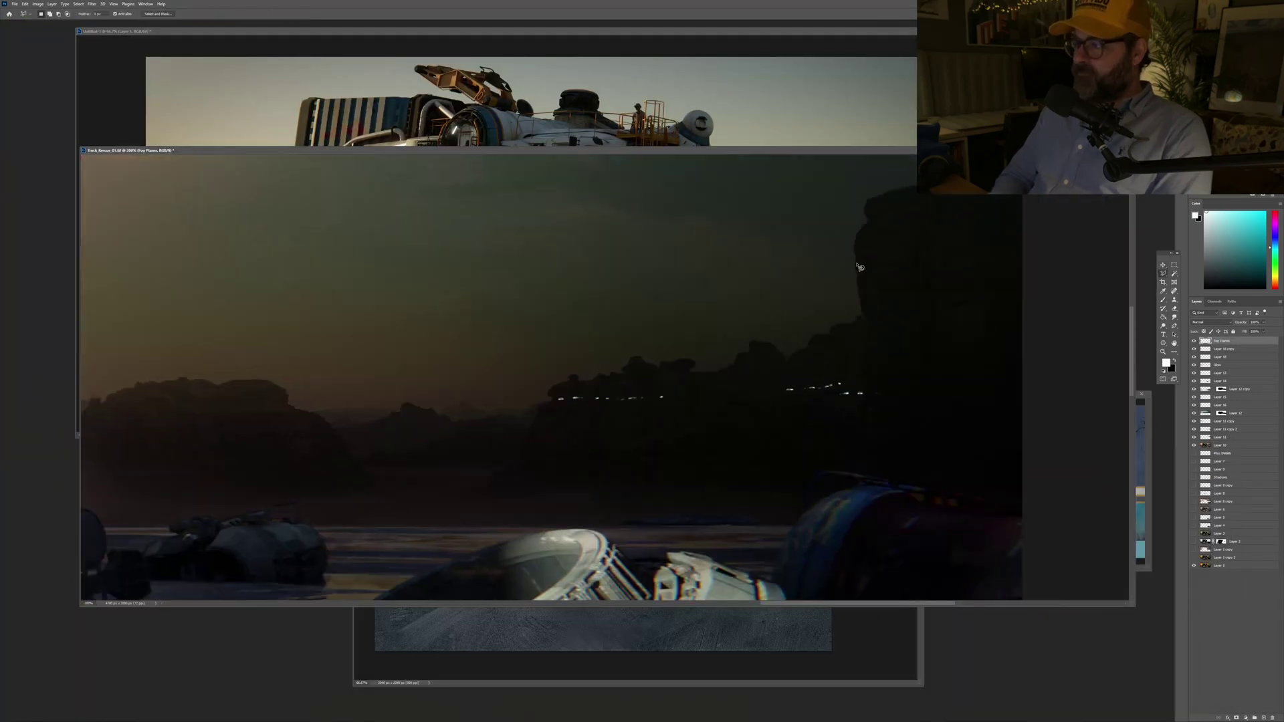
pyautogui.moveTo(859, 267); pyautogui.dragTo(864, 313)
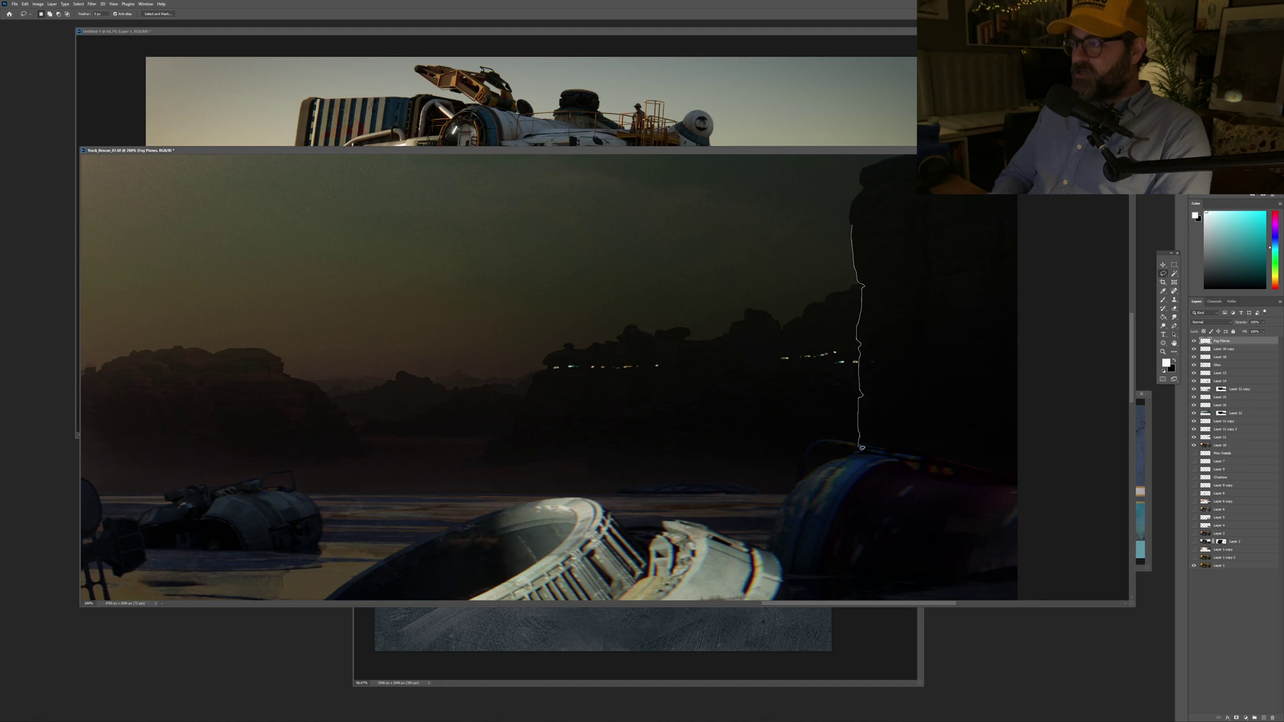
pyautogui.moveTo(674, 523); pyautogui.dragTo(769, 513)
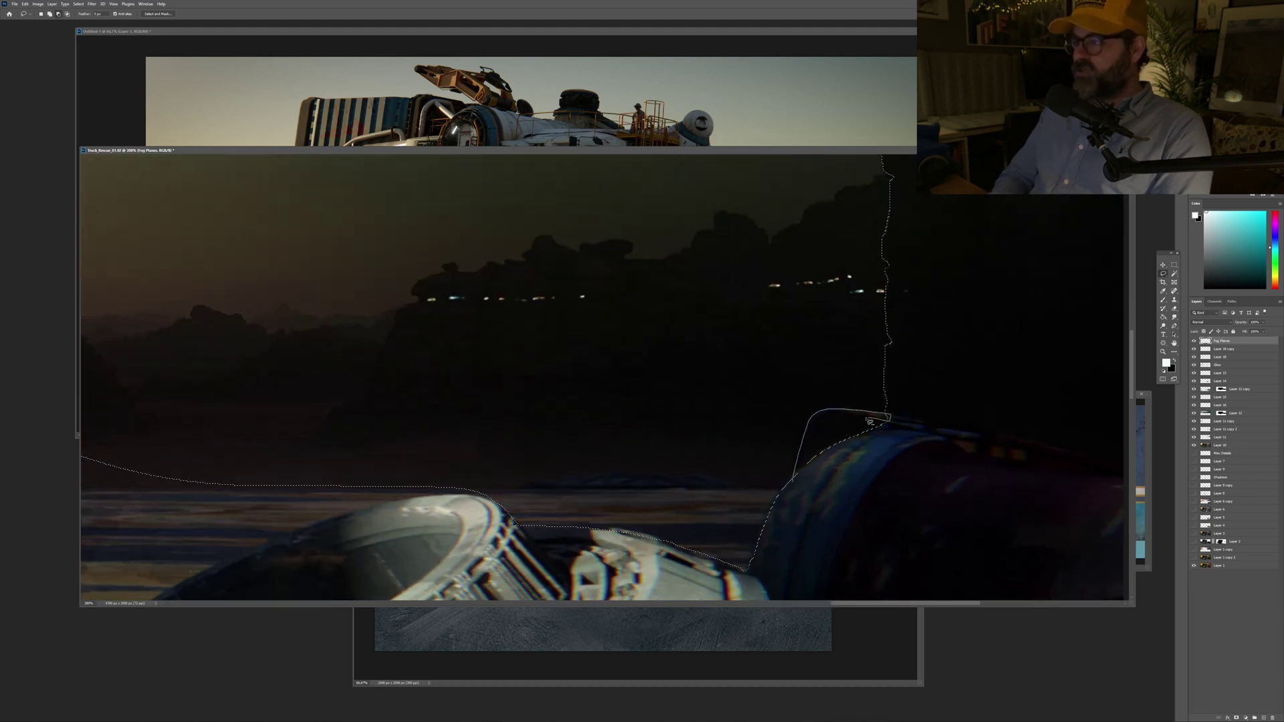
pyautogui.hotkey('shift', 'alt', 'g')
pyautogui.hotkey('ctrl', '1')
pyautogui.press('b')
pyautogui.keyDown('alt'); pyautogui.click(883, 464); pyautogui.keyUp('alt')
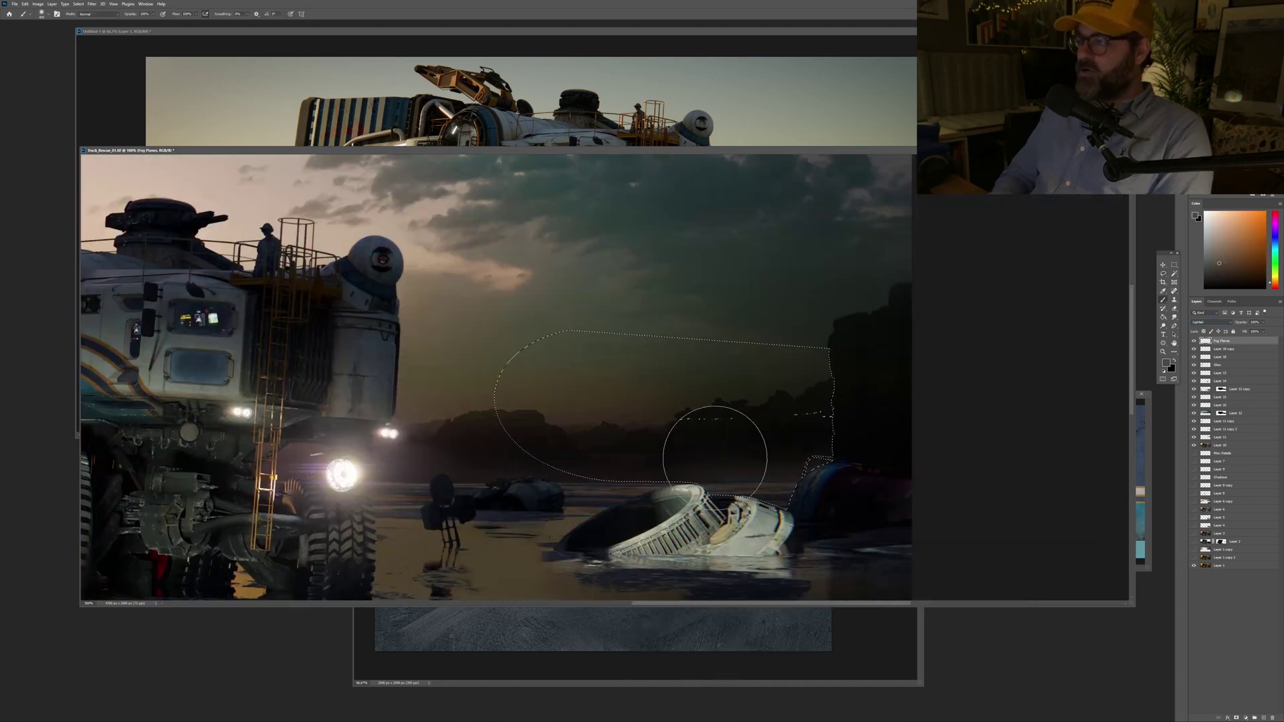
pyautogui.hotkey('ctrl', '-')
pyautogui.hotkey('ctrl', '+')
pyautogui.hotkey('ctrl', '+')
pyautogui.hotkey('ctrl', '+')
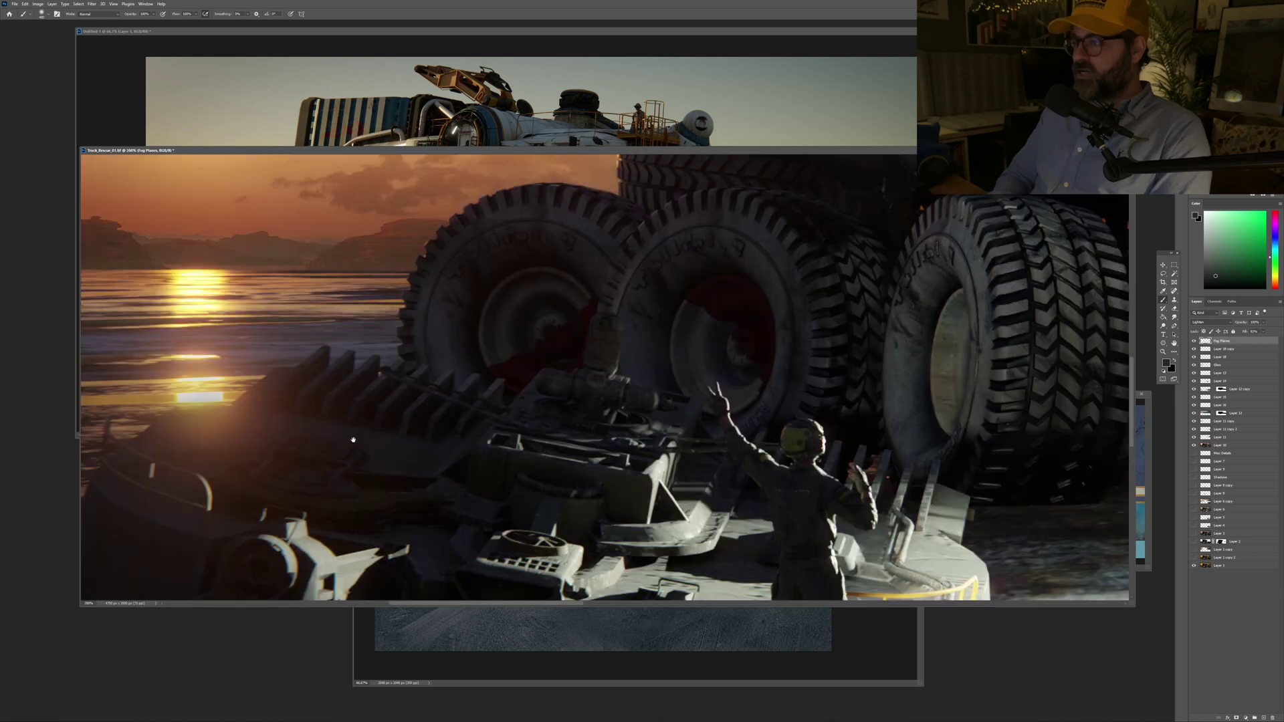
# Step: Lasso an outline around the figure's helmet, raised arm and the machine's teeth
pyautogui.press('l')
pyautogui.moveTo(883, 455)
pyautogui.mouseDown()
pyautogui.moveTo(891, 488)
pyautogui.moveTo(877, 464)
pyautogui.mouseUp()
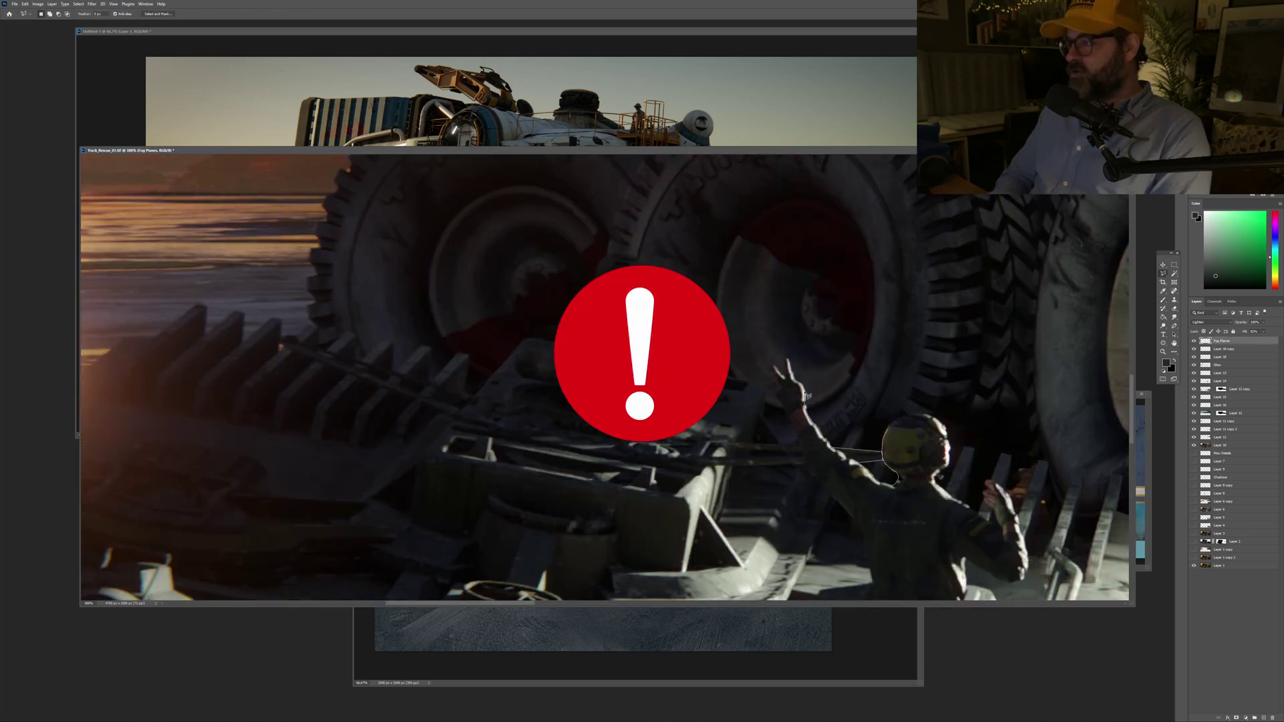
pyautogui.moveTo(763, 419)
pyautogui.mouseDown()
pyautogui.moveTo(638, 348)
pyautogui.moveTo(635, 327)
pyautogui.moveTo(702, 304)
pyautogui.mouseUp()
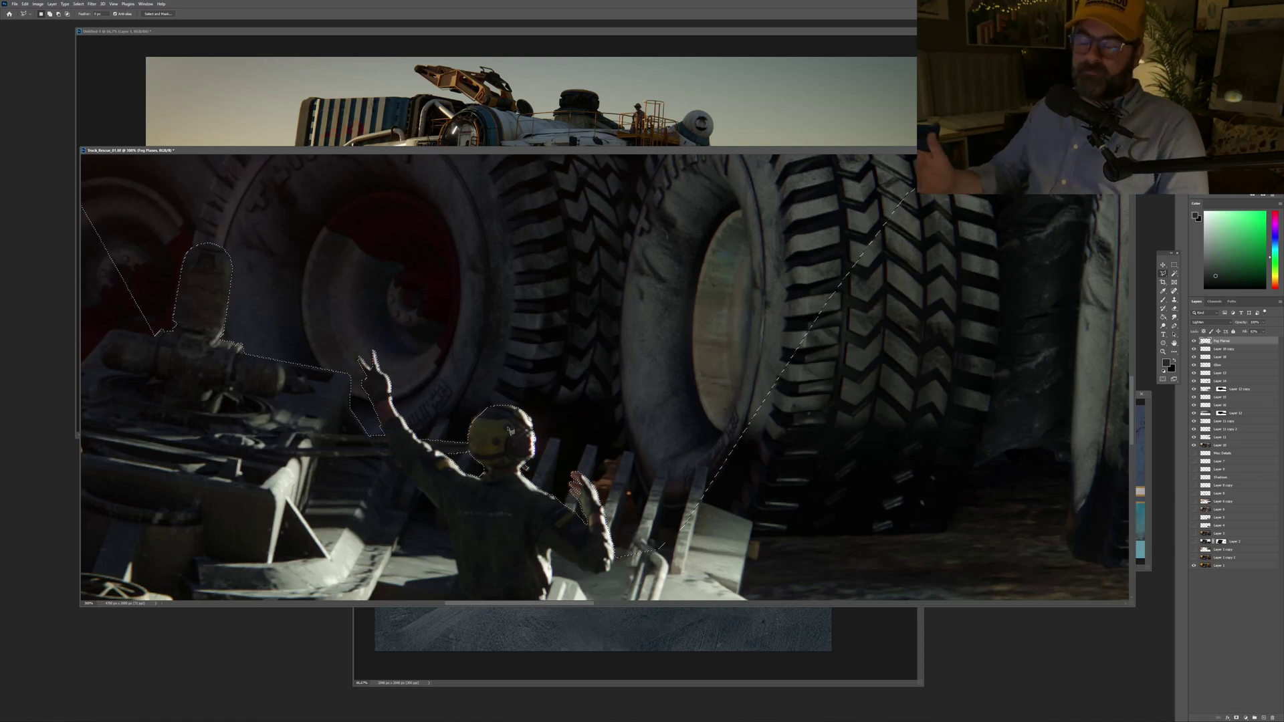
pyautogui.hscroll(-5, 510, 431)
pyautogui.hscroll(-5, 467, 349)
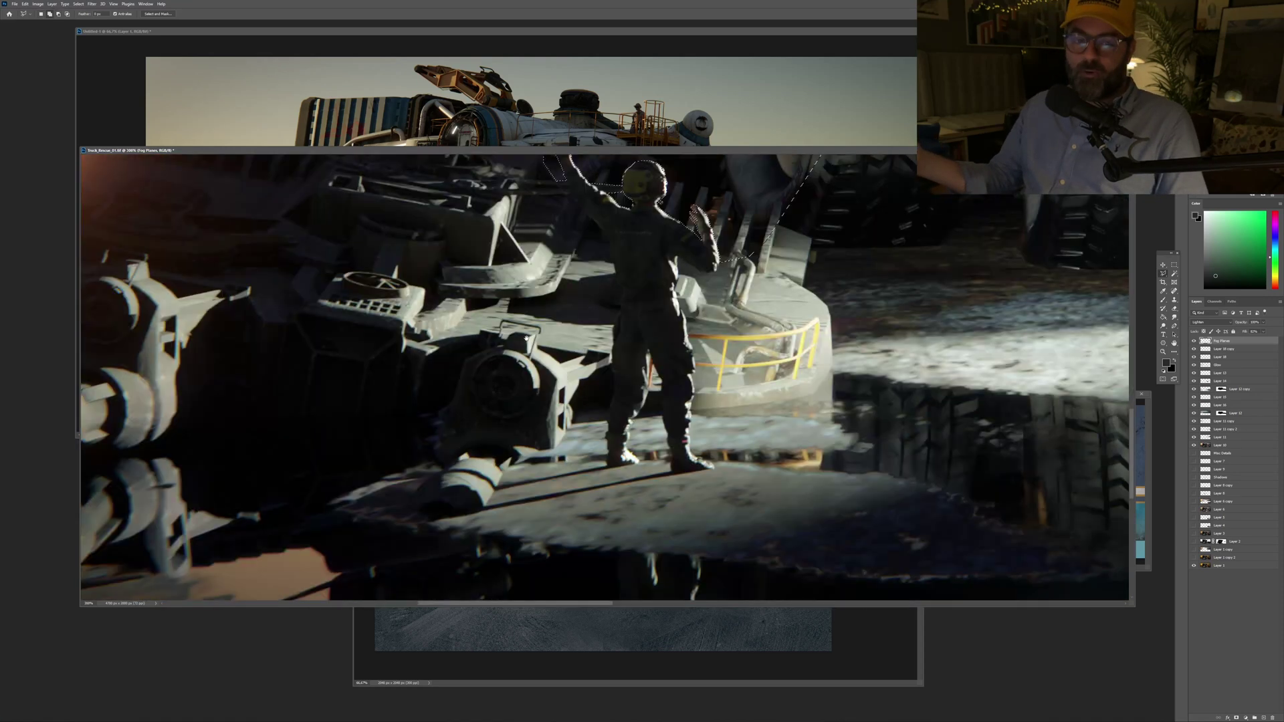
pyautogui.click(815, 494)
pyautogui.click(577, 388)
pyautogui.click(551, 403)
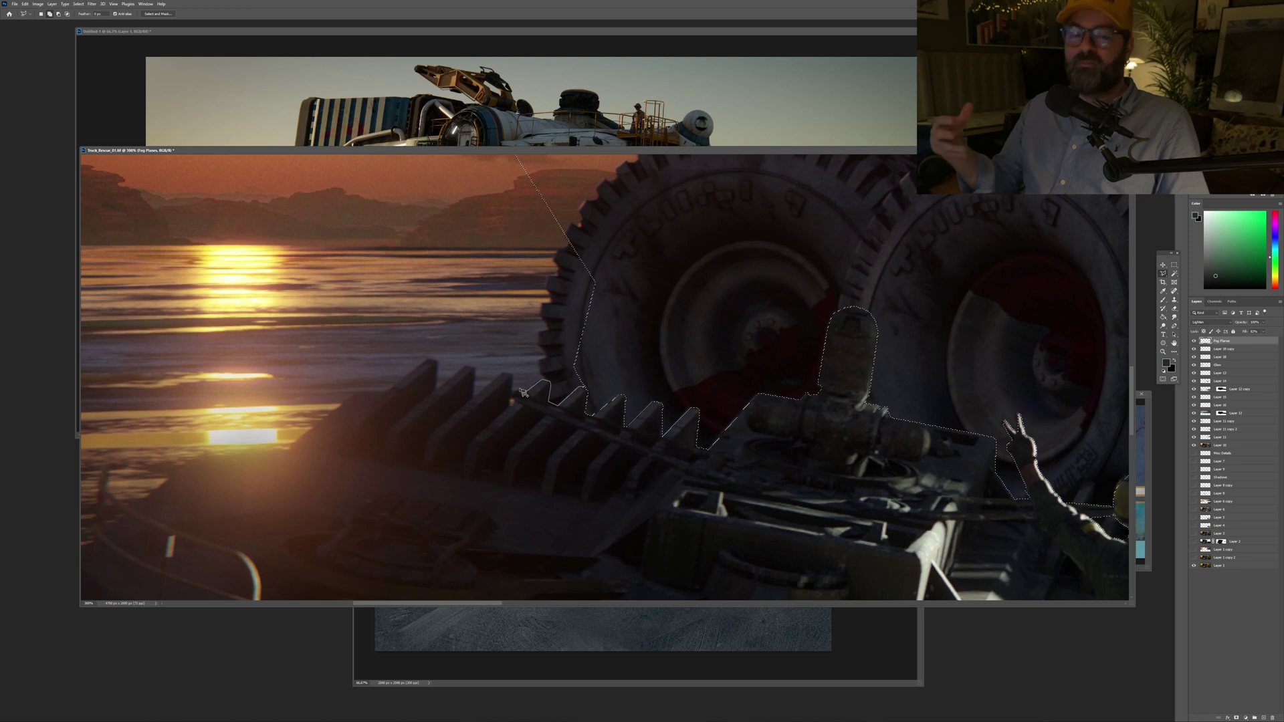
pyautogui.click(540, 381)
pyautogui.click(514, 392)
pyautogui.click(507, 372)
pyautogui.scroll(-3, 362, 395)
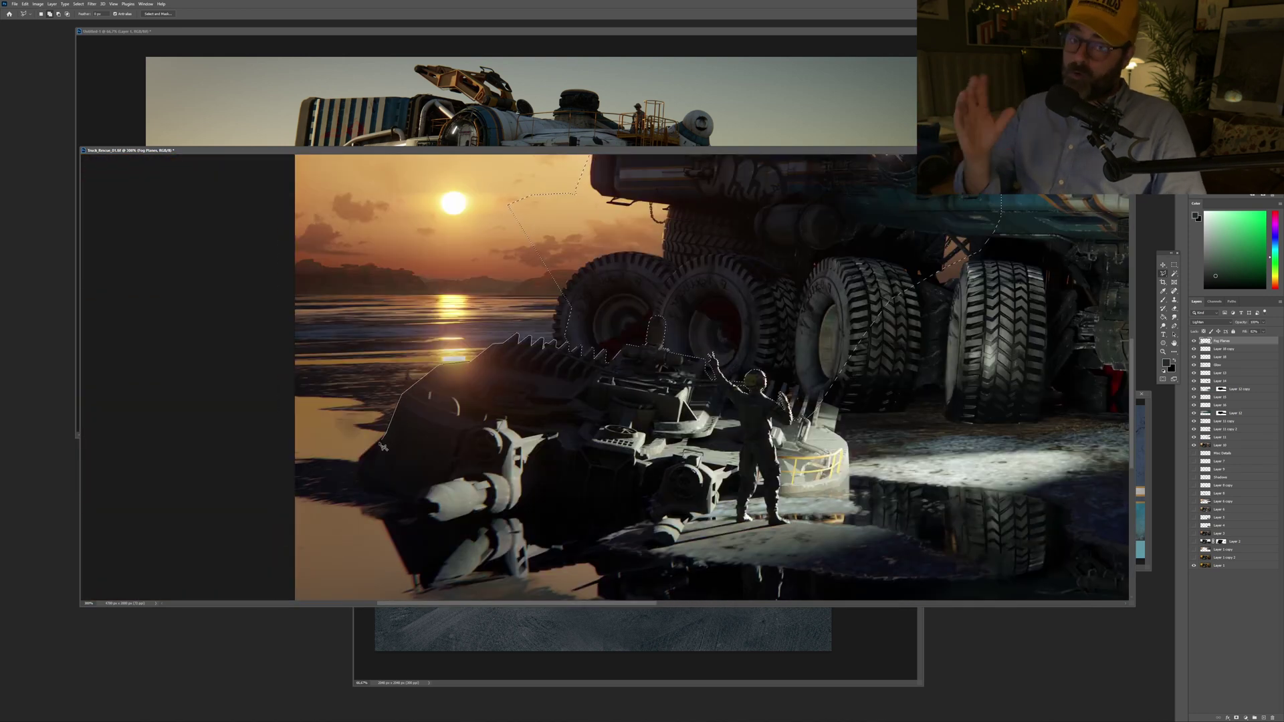
pyautogui.scroll(5, 571, 401)
pyautogui.scroll(-8, 723, 445)
# Step: Pan across the scene, drop the selection and switch to painting in yellow
pyautogui.press('b')
pyautogui.scroll(1, 675, 430)
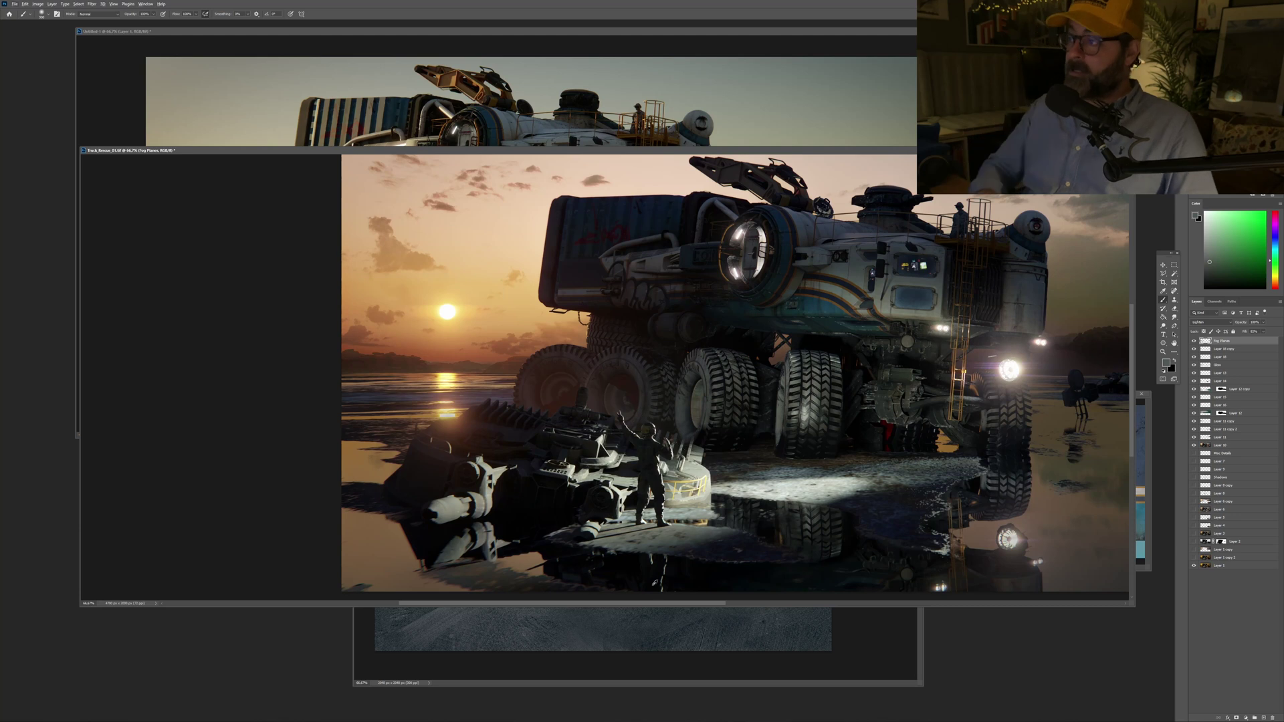
pyautogui.moveTo(771, 396); pyautogui.dragTo(722, 421)
pyautogui.press('m')
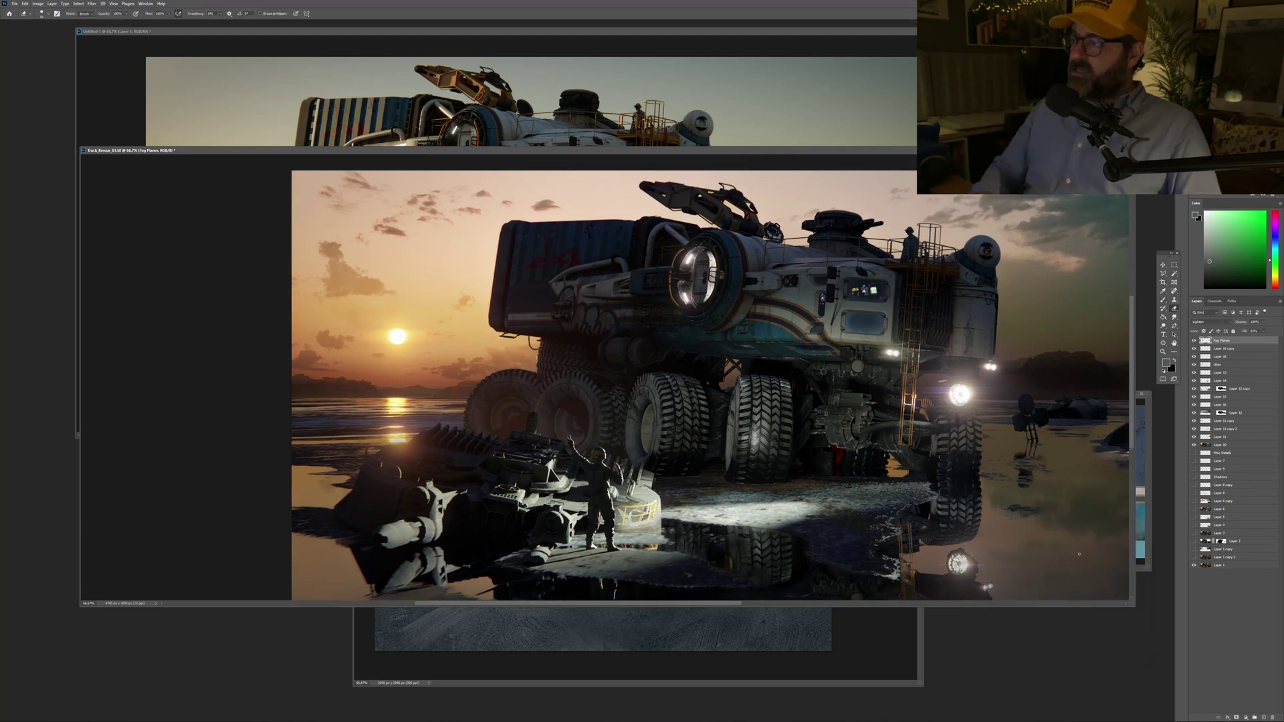
pyautogui.scroll(-1, 752, 242)
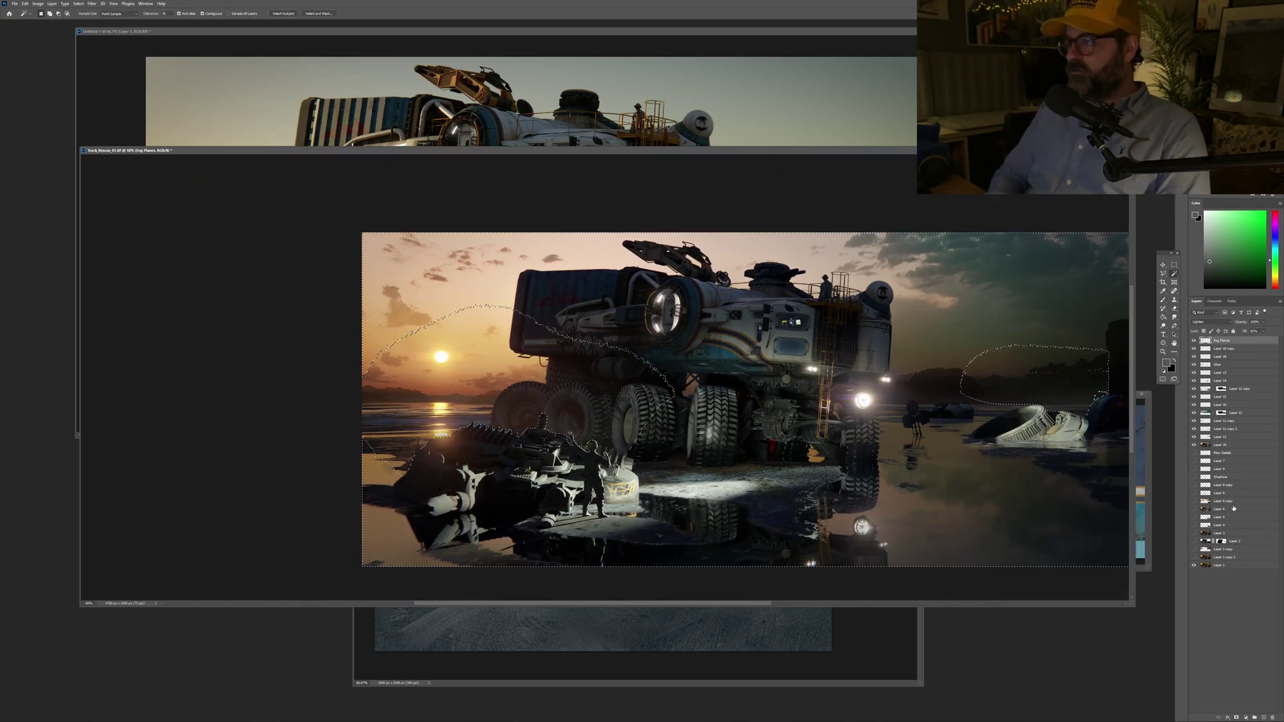
pyautogui.hotkey('ctrl', 'd')
pyautogui.scroll(1, 606, 409)
pyautogui.press('b')
pyautogui.scroll(-1, 606, 410)
pyautogui.scroll(2, 607, 410)
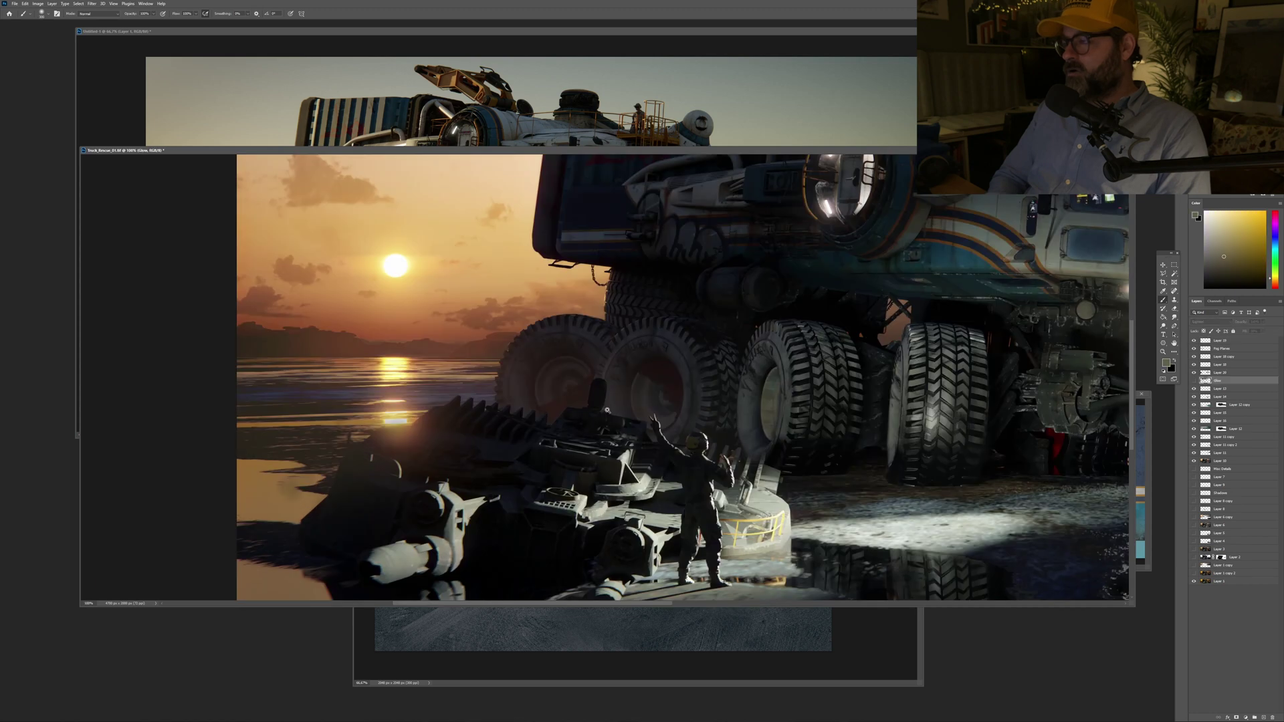
pyautogui.scroll(1, 606, 410)
pyautogui.scroll(-2, 607, 410)
# Step: Lower the Glow layer's fill to dim the haze
pyautogui.click(1263, 332)
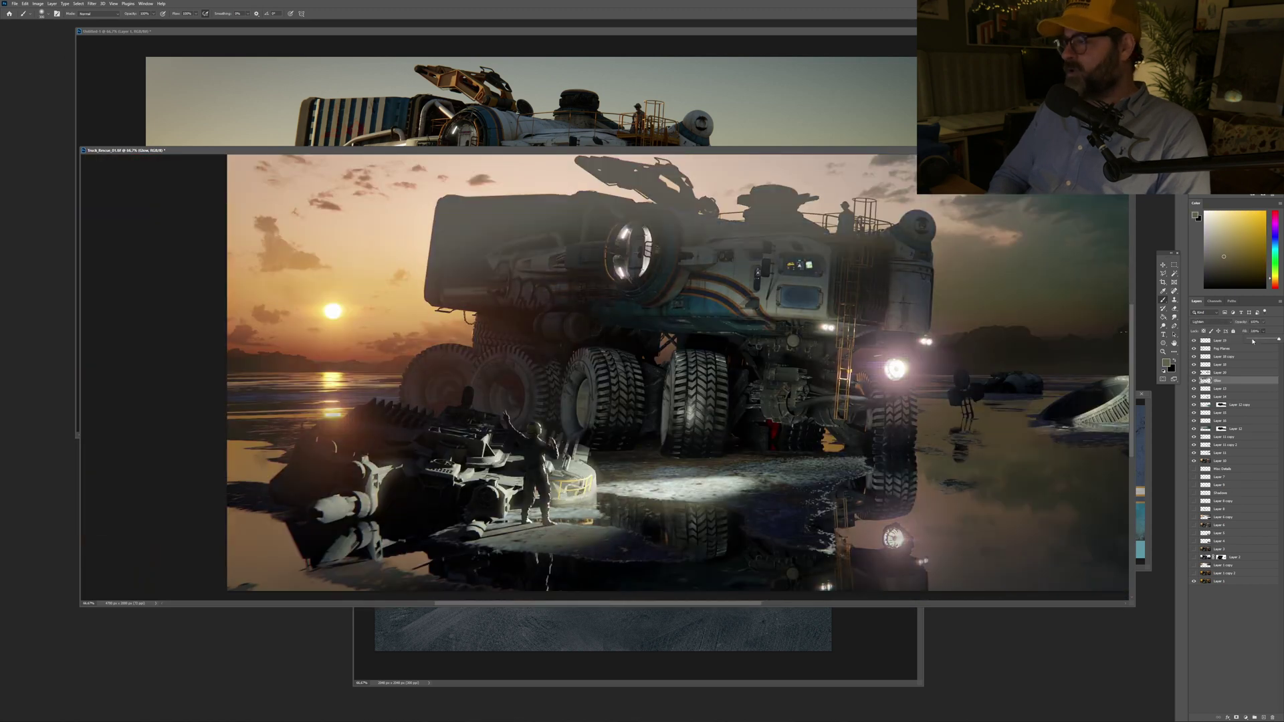
pyautogui.moveTo(1253, 341); pyautogui.dragTo(1259, 341)
pyautogui.press('f')
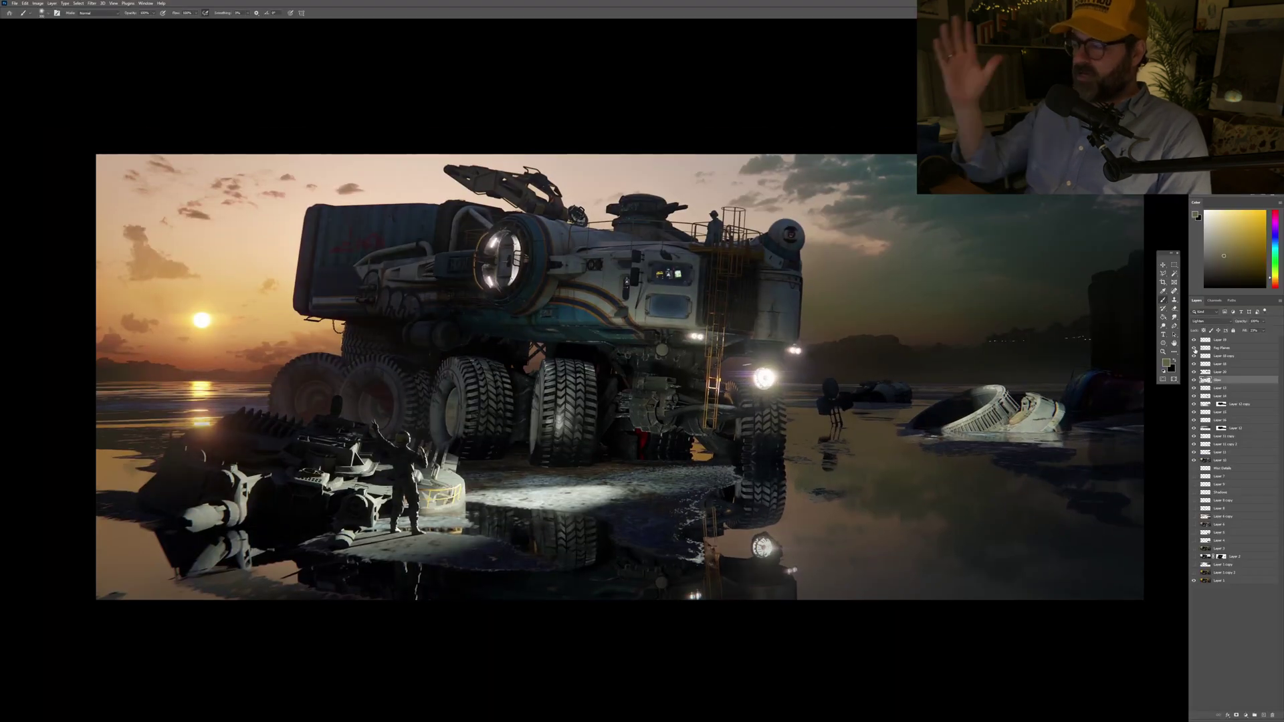
pyautogui.hotkey('ctrl', '-')
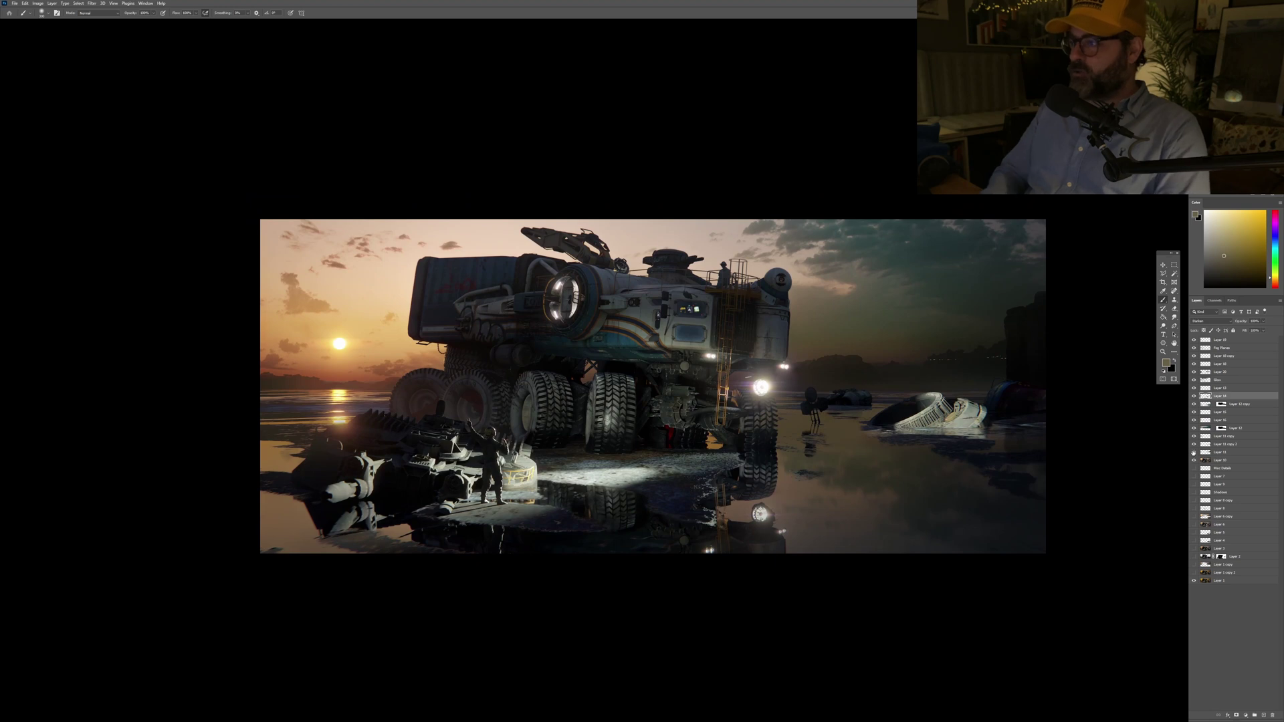
# Step: Group Layer 14 through Layer 11 copy 2 and adjust the group's fill
pyautogui.keyDown('shift'); pyautogui.click(1224, 444); pyautogui.keyUp('shift')
pyautogui.hotkey('ctrl', 'g')
pyautogui.hotkey('ctrl', '-')
pyautogui.hotkey('ctrl', '-')
pyautogui.hotkey('ctrl', '-')
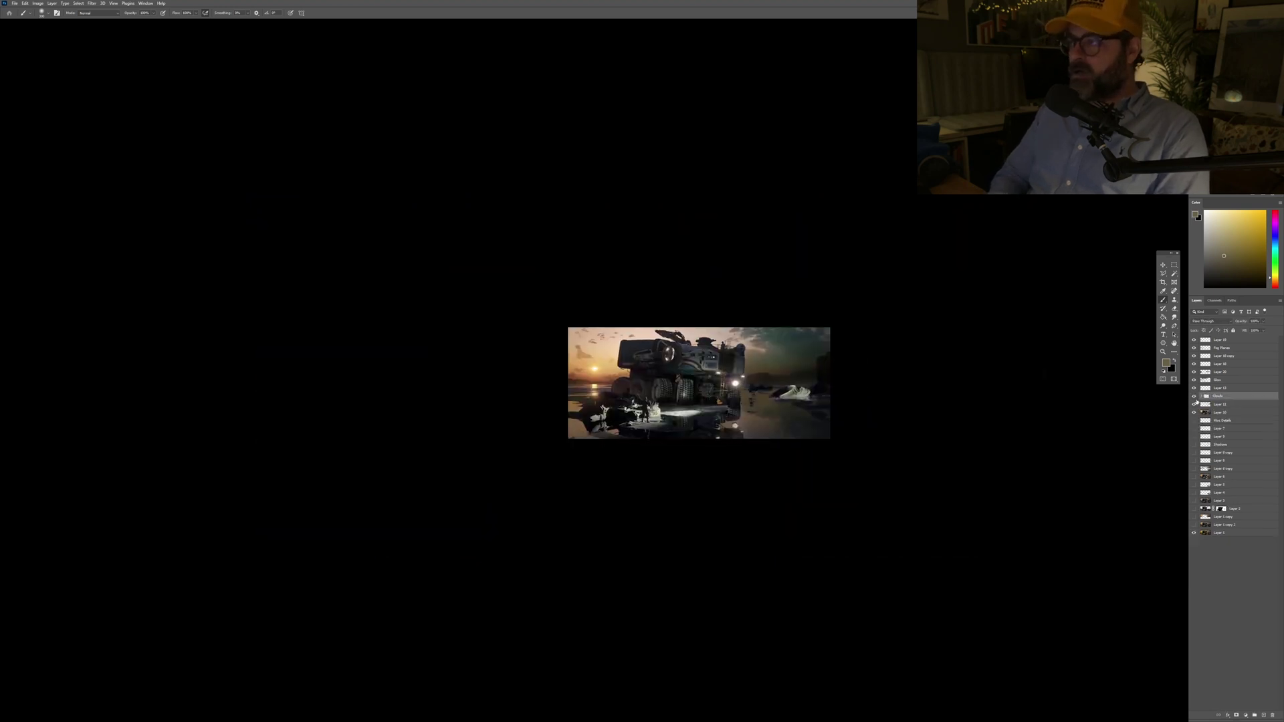
pyautogui.moveTo(1263, 330)
pyautogui.mouseDown()
pyautogui.moveTo(1248, 339)
pyautogui.moveTo(1270, 340)
pyautogui.mouseUp()
pyautogui.hotkey('ctrl', '1')
pyautogui.hotkey('ctrl', '-')
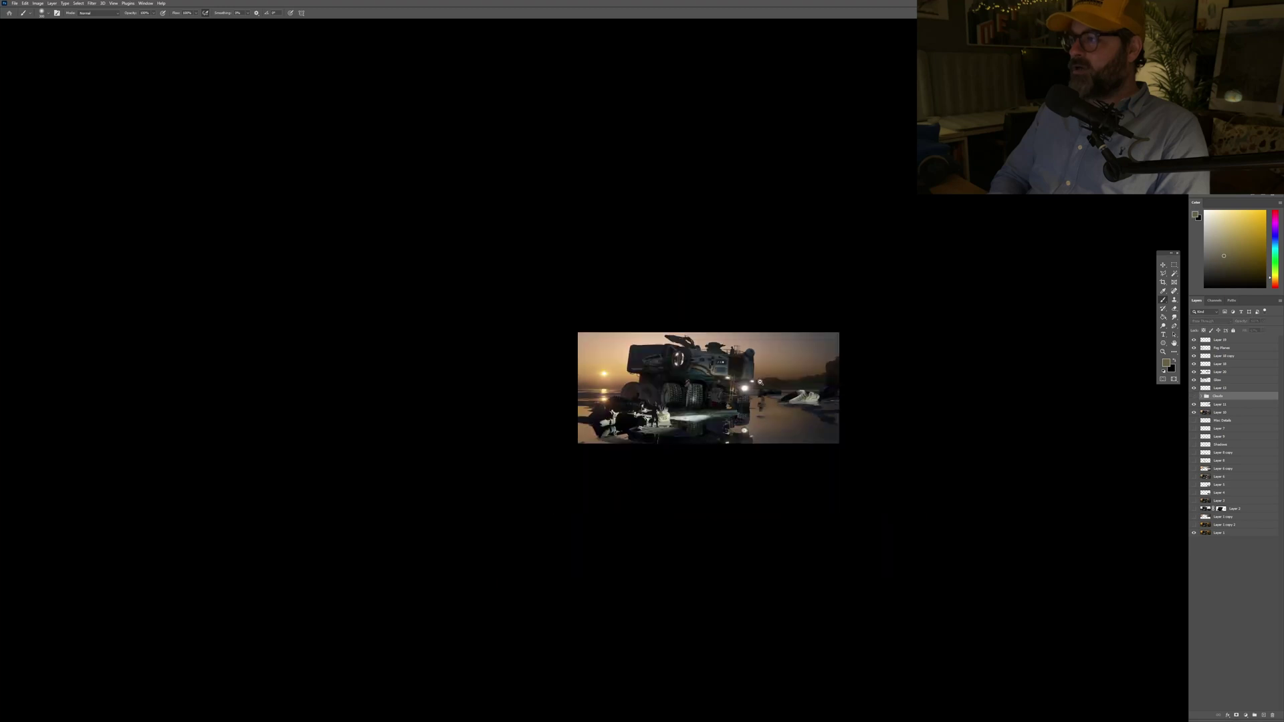
# Step: Stamp all visible layers into a new layer, move it to the top, and launch Camera Raw Filter
pyautogui.hotkey('ctrl', '+')
pyautogui.press('f')
pyautogui.press('v')
pyautogui.hotkey('ctrl', '+')
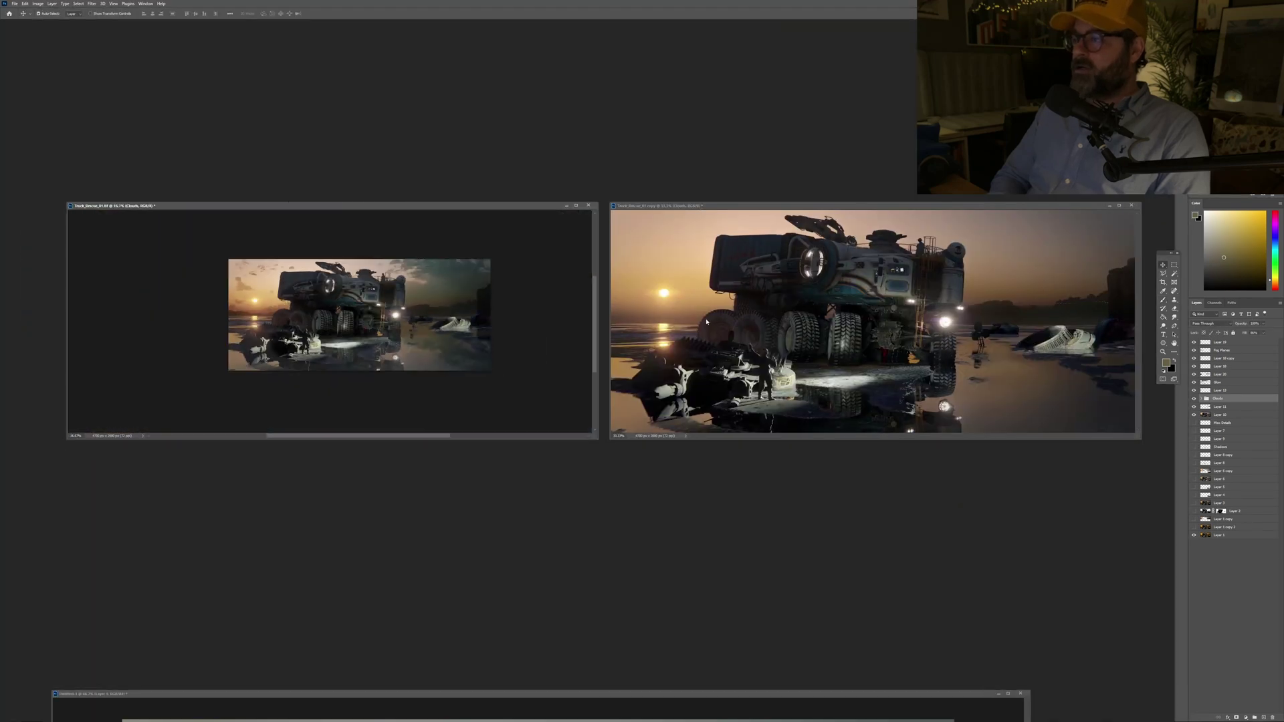
pyautogui.hotkey('ctrl', 'alt', 'shift', 'e')
pyautogui.press('f')
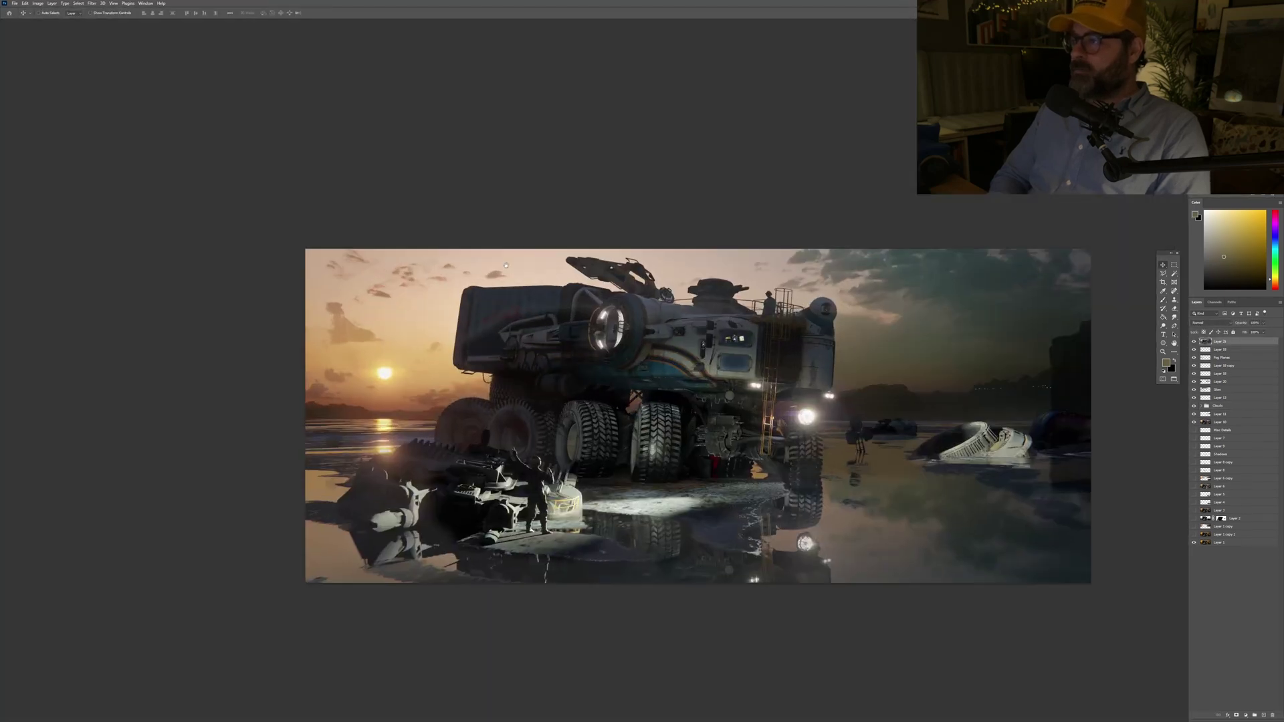
pyautogui.hotkey('ctrl', 'shift', ']')
pyautogui.press('d')
pyautogui.press('g')
pyautogui.press('f')
pyautogui.hotkey('ctrl', '+')
pyautogui.hotkey('ctrl', 'shift', 'a')
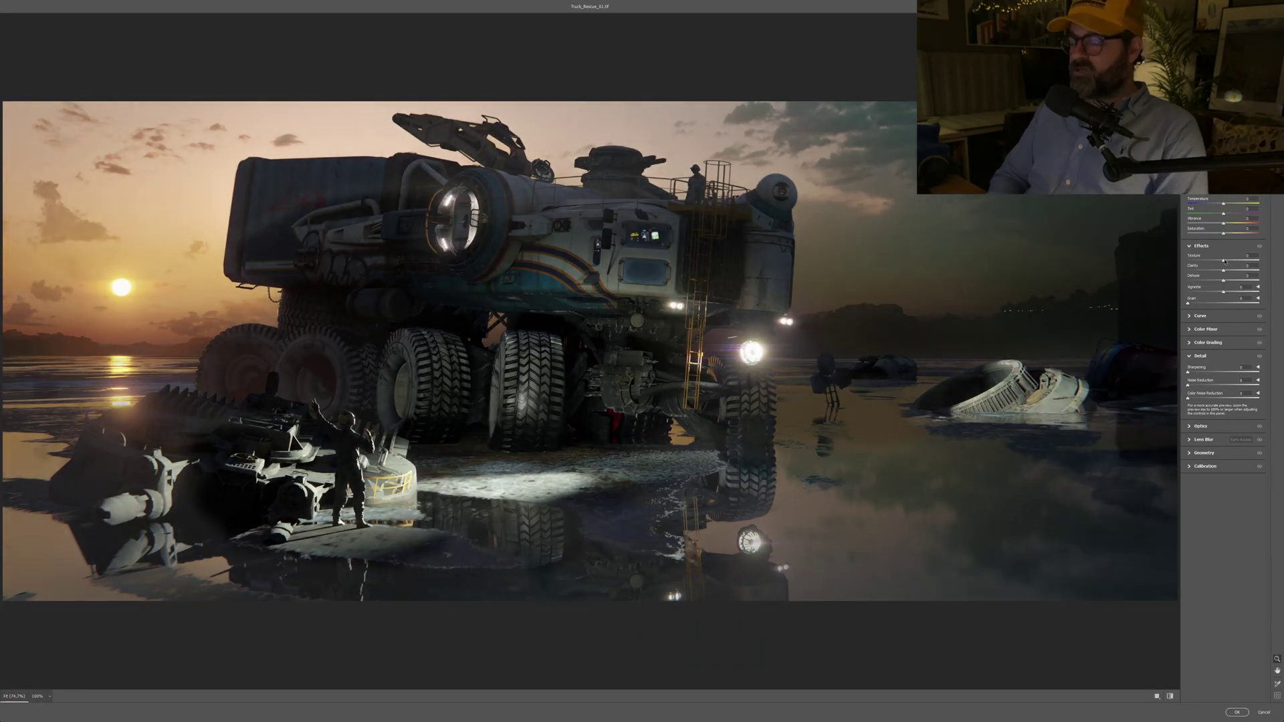
# Step: In Camera Raw set Texture -17, Clarity +30, zero Vibrance/Saturation, and Yellows hue -13
pyautogui.moveTo(1240, 260); pyautogui.dragTo(1212, 293)
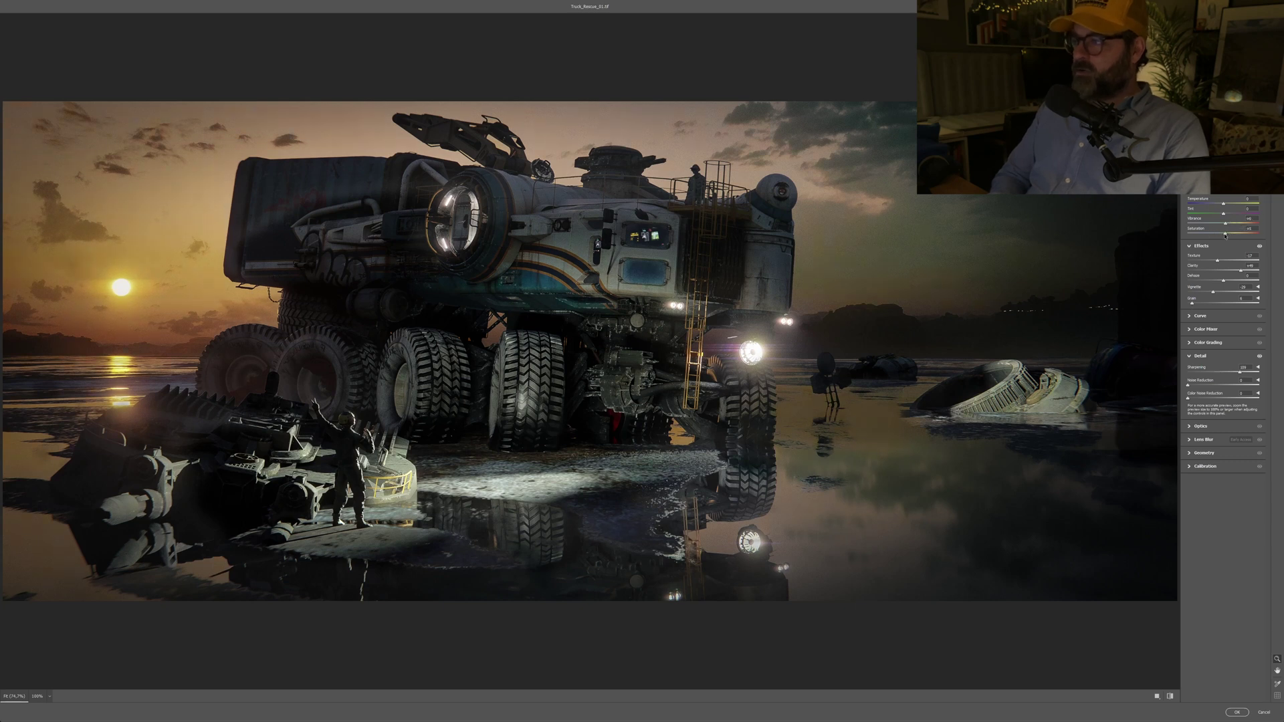
pyautogui.hotkey('ctrl', 'z')
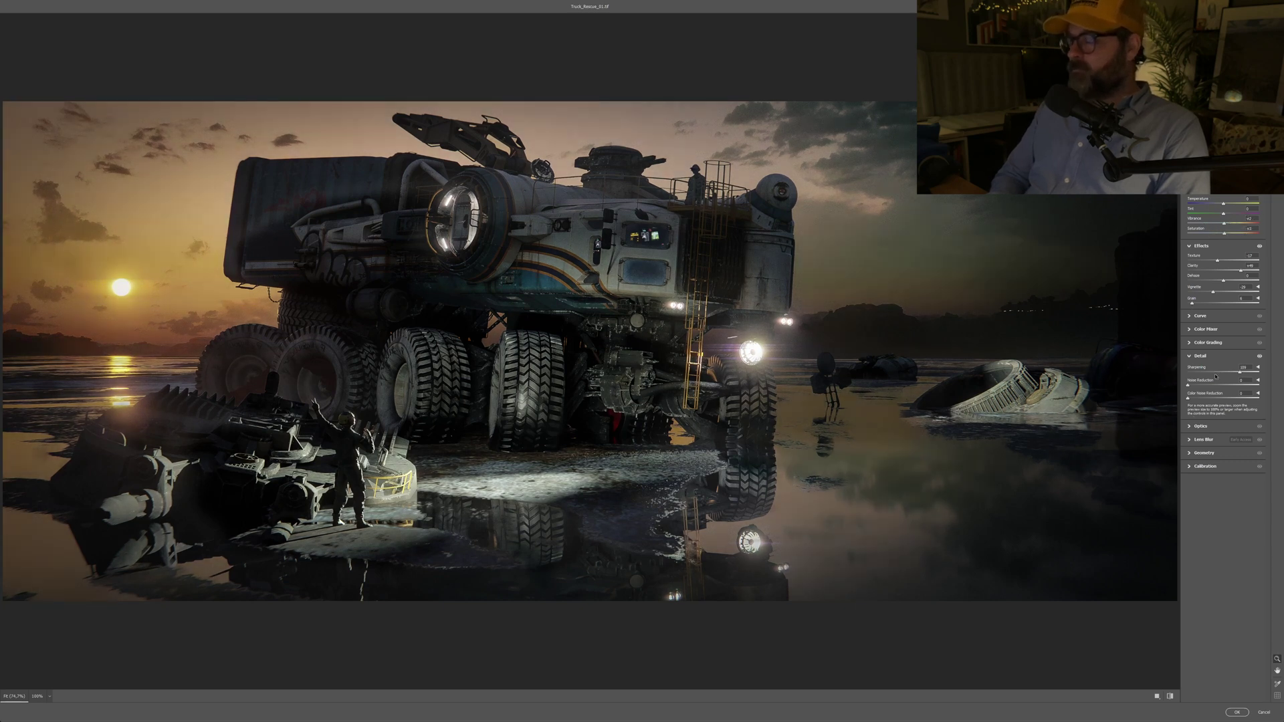
pyautogui.click(1206, 329)
pyautogui.moveTo(1224, 399); pyautogui.dragTo(1217, 397)
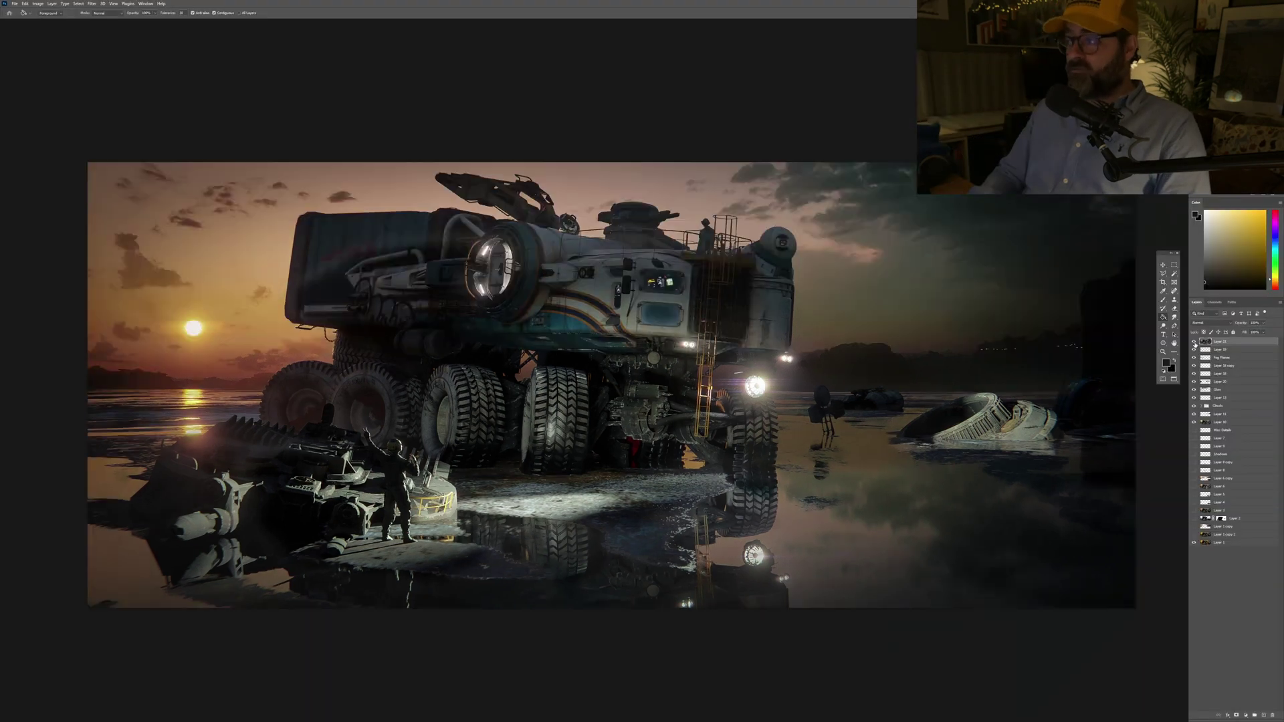
# Step: Apply the grade, set the Levels black input to 5, and switch the brush to Linear Burn
pyautogui.hotkey('ctrl', 'l')
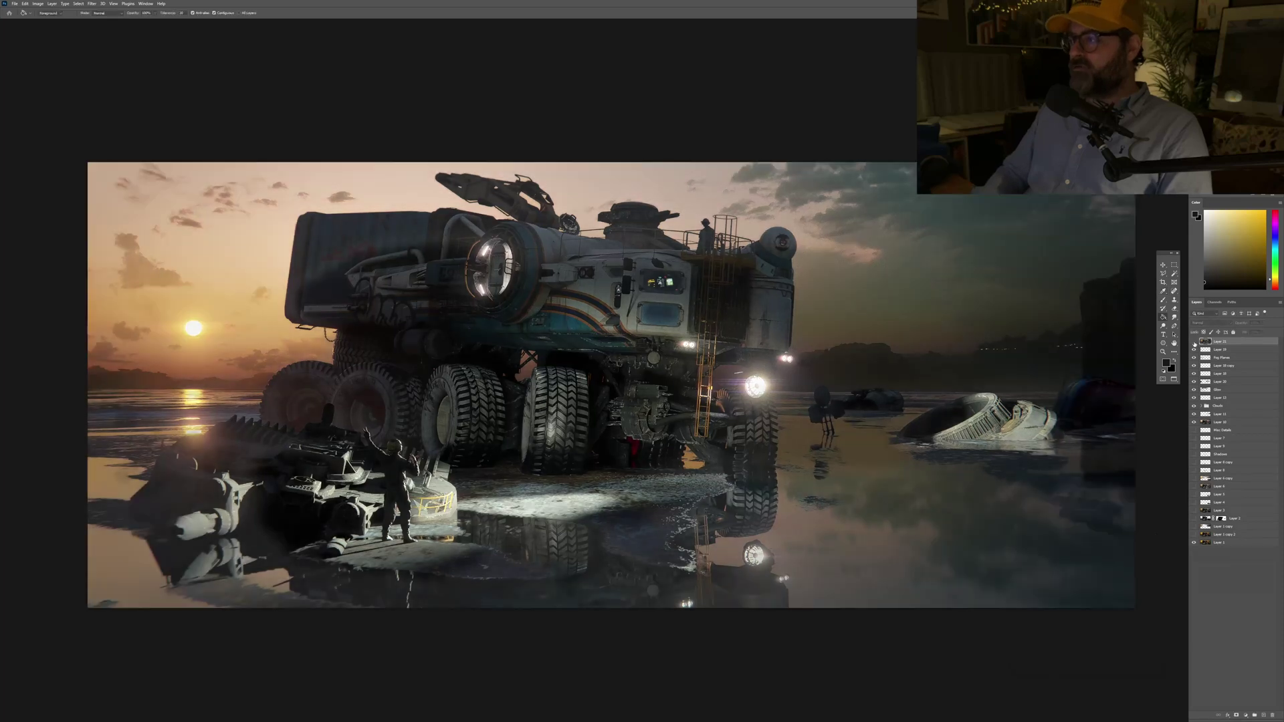
pyautogui.moveTo(1025, 614); pyautogui.dragTo(1029, 614)
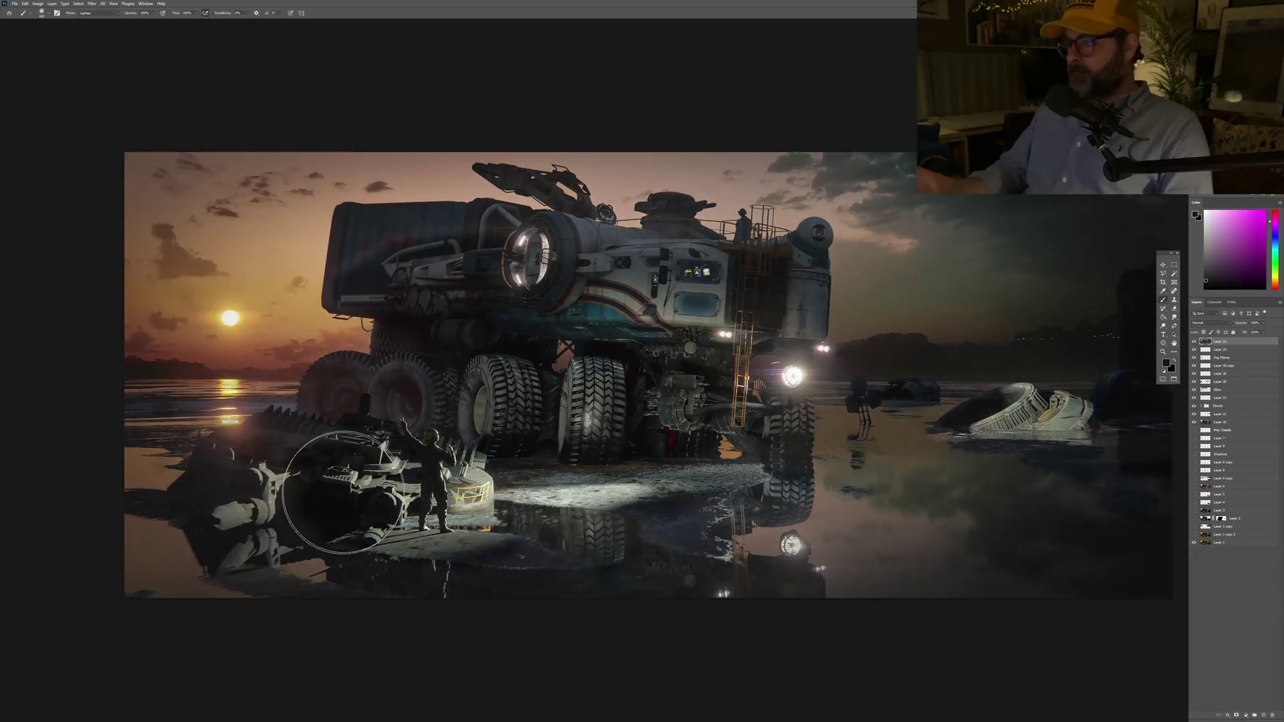
pyautogui.keyDown('shift'); pyautogui.rightClick(274, 507); pyautogui.keyUp('shift')
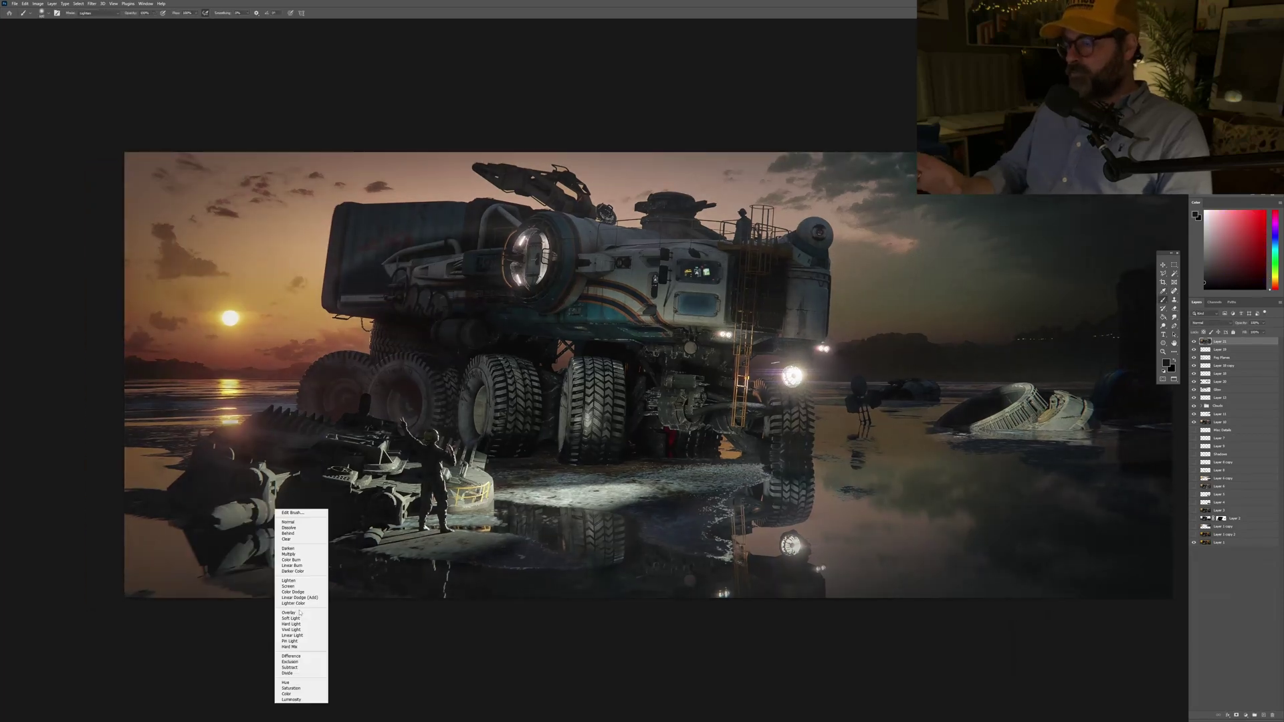
pyautogui.click(301, 566)
# Step: Paint greys sampled from the image over the scene with the Linear Burn brush
pyautogui.keyDown('alt'); pyautogui.click(387, 501); pyautogui.keyUp('alt')
pyautogui.scroll(-1, 426, 524)
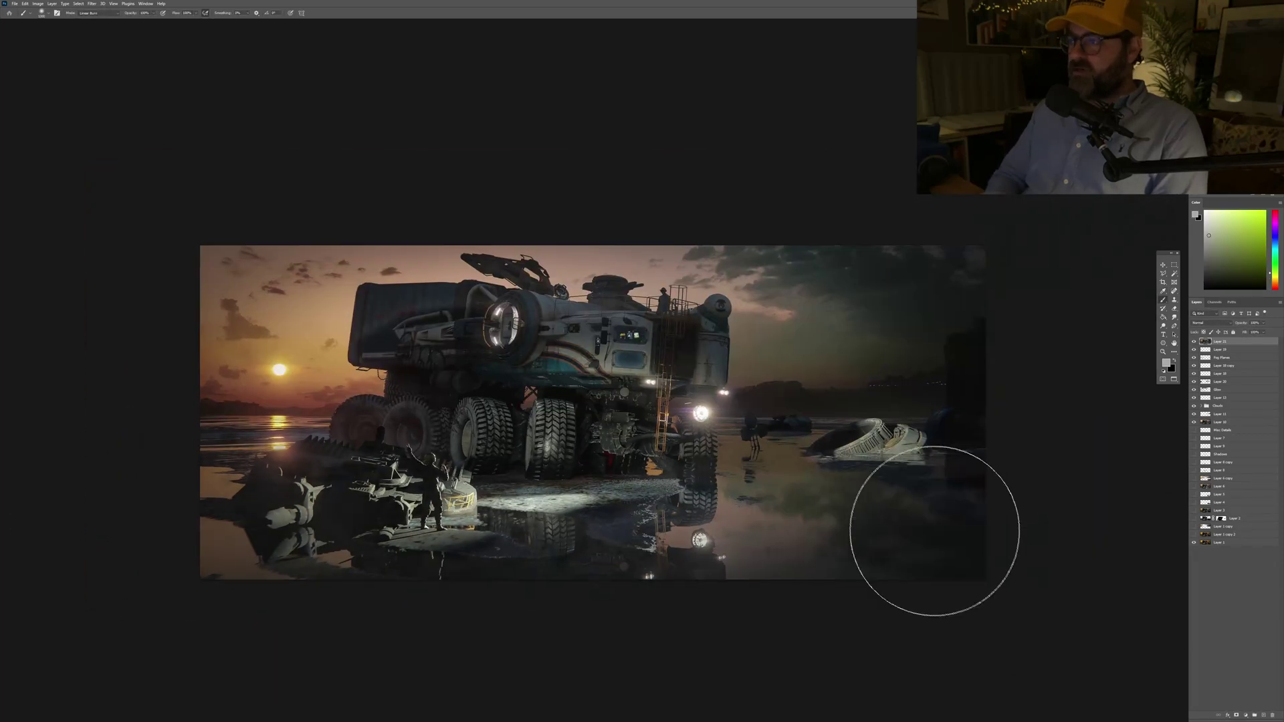
pyautogui.keyDown('alt'); pyautogui.click(235, 538); pyautogui.keyUp('alt')
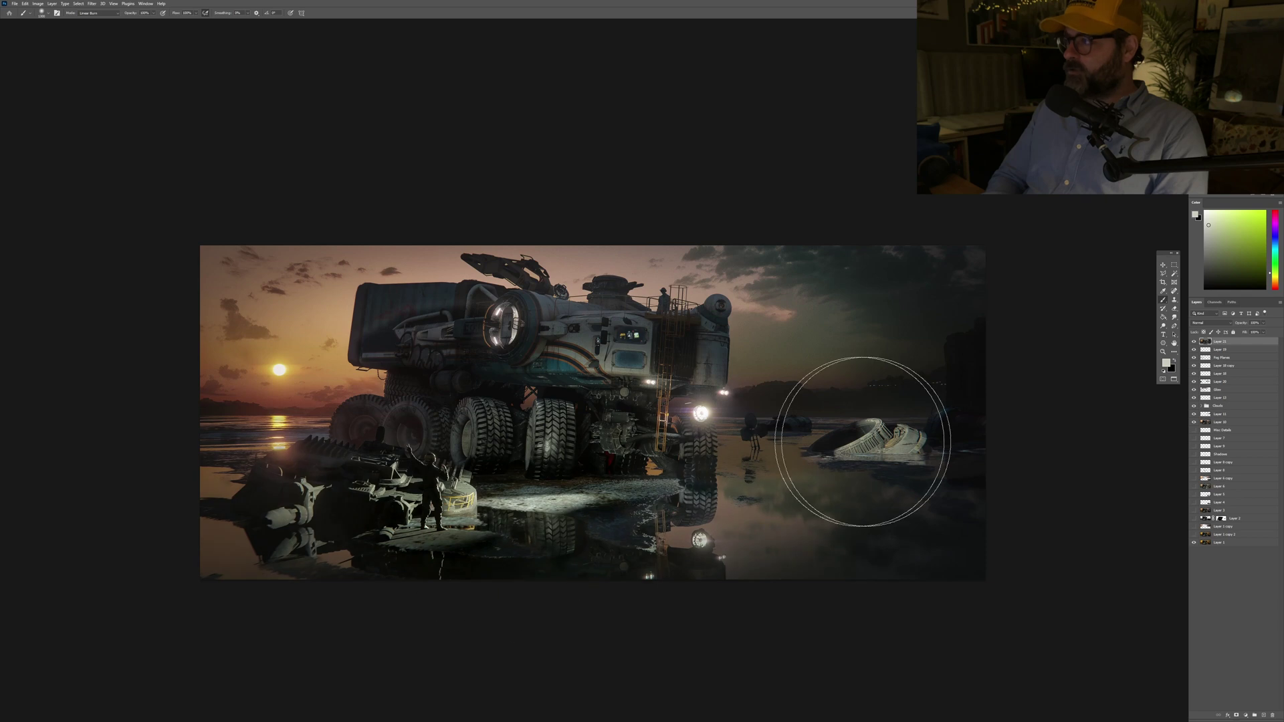
pyautogui.moveTo(860, 444); pyautogui.dragTo(886, 442)
pyautogui.scroll(2, 981, 410)
# Step: Add a white mask to Layer 21, reset colours to black and white, and add a layer above
pyautogui.click(1237, 715)
pyautogui.press('d')
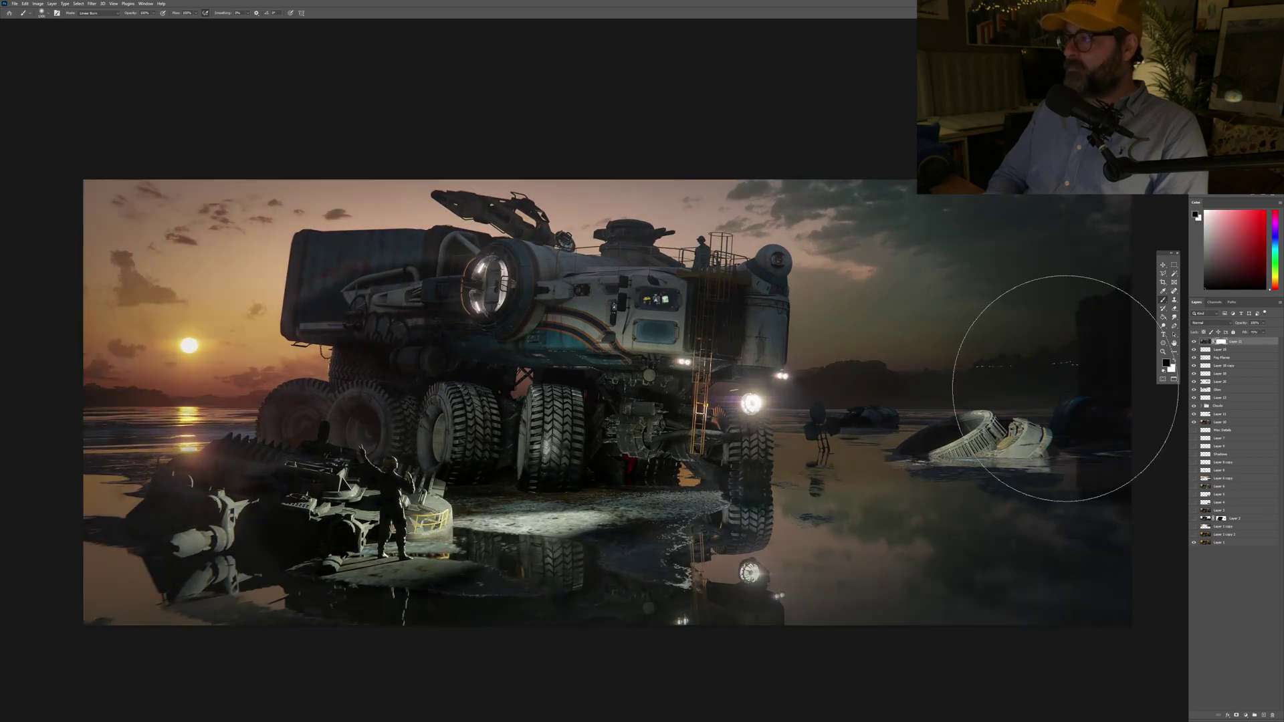
pyautogui.scroll(-2, 940, 256)
pyautogui.hotkey('ctrl', 'shift', 'alt', 'n')
pyautogui.scroll(1, 963, 415)
# Step: Resize the brush and sample light grey and near-black colours from the image
pyautogui.press('[')
pyautogui.press('[')
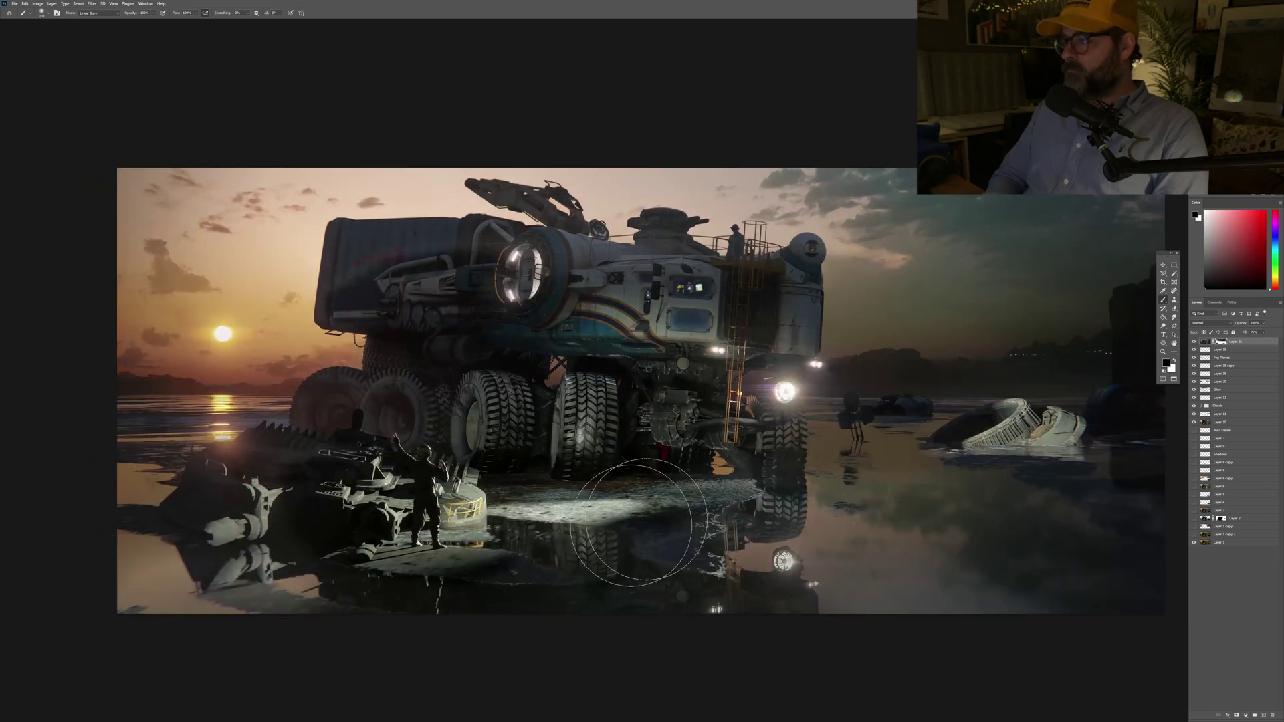
pyautogui.keyDown('alt'); pyautogui.click(501, 492); pyautogui.keyUp('alt')
pyautogui.scroll(-1, 321, 521)
pyautogui.keyDown('alt'); pyautogui.click(225, 520); pyautogui.keyUp('alt')
pyautogui.press(']')
pyautogui.press(']')
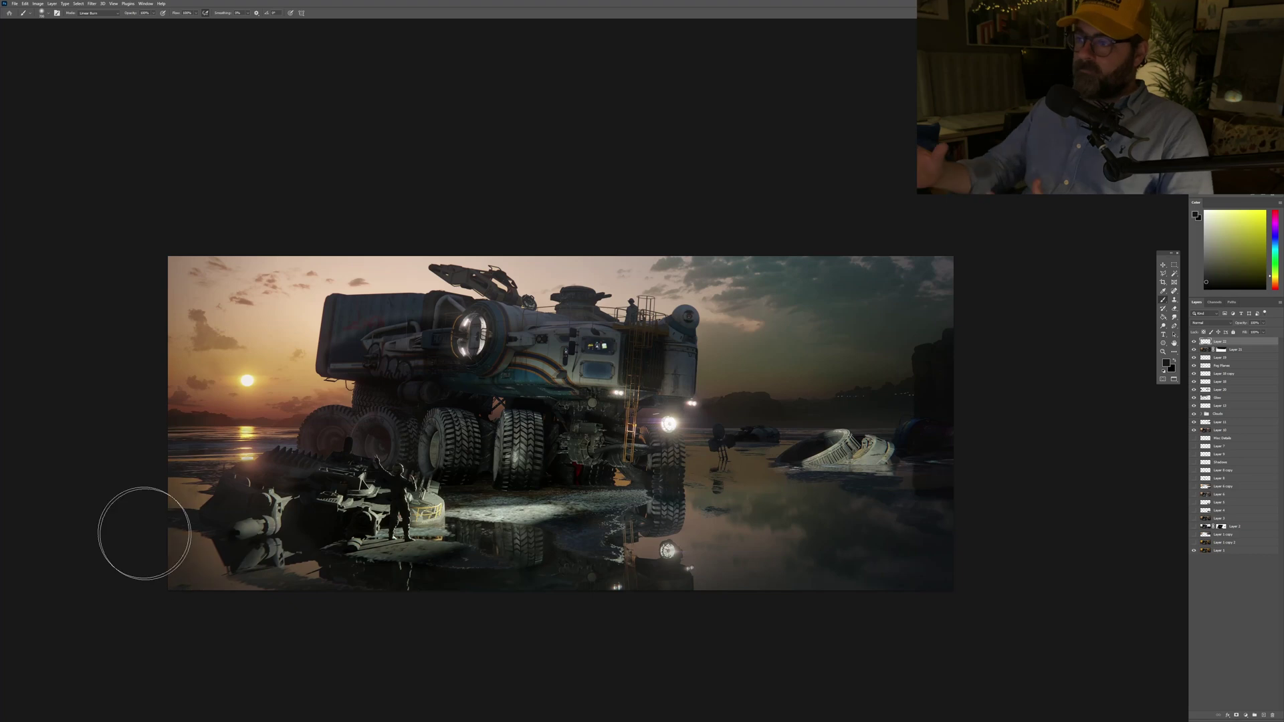
# Step: Flip the canvas to check composition, then add Layer 23 keeping the Flat Dry Large brush
pyautogui.press('v')
pyautogui.hotkey('ctrl', 'shift', 'h')
pyautogui.hotkey('ctrl', 'shift', 'h')
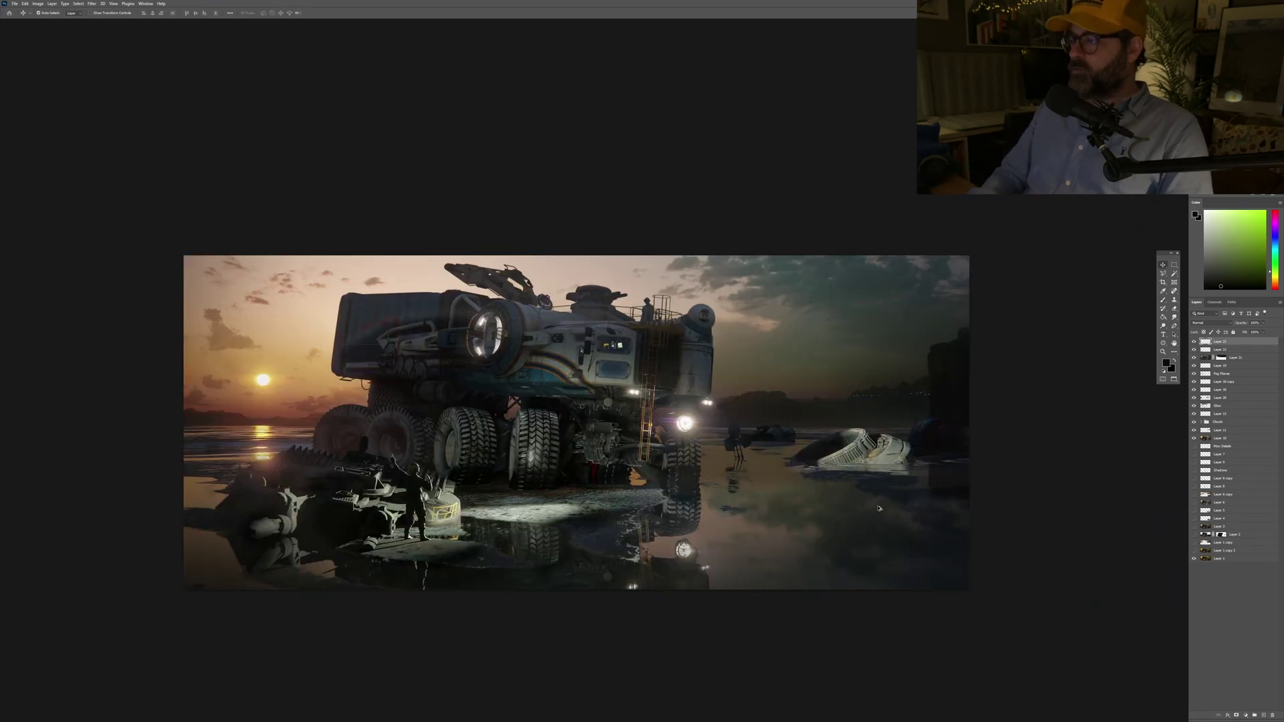
pyautogui.scroll(2, 708, 551)
pyautogui.hotkey('ctrl', 'shift', 'alt', 'n')
pyautogui.press('r')
pyautogui.rightClick(470, 382)
pyautogui.press('Escape')
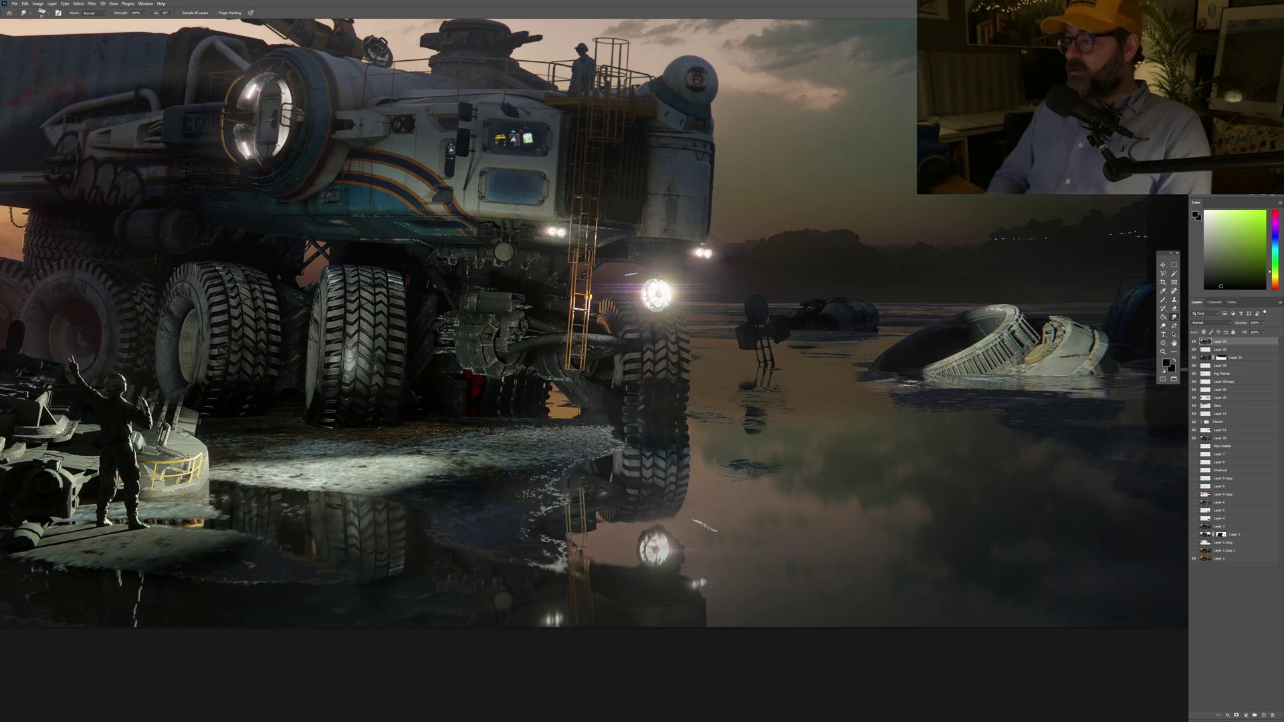
# Step: Switch to the brush and set its blend mode to Color Dodge
pyautogui.scroll(-1, 704, 526)
pyautogui.press('b')
pyautogui.scroll(2, 629, 448)
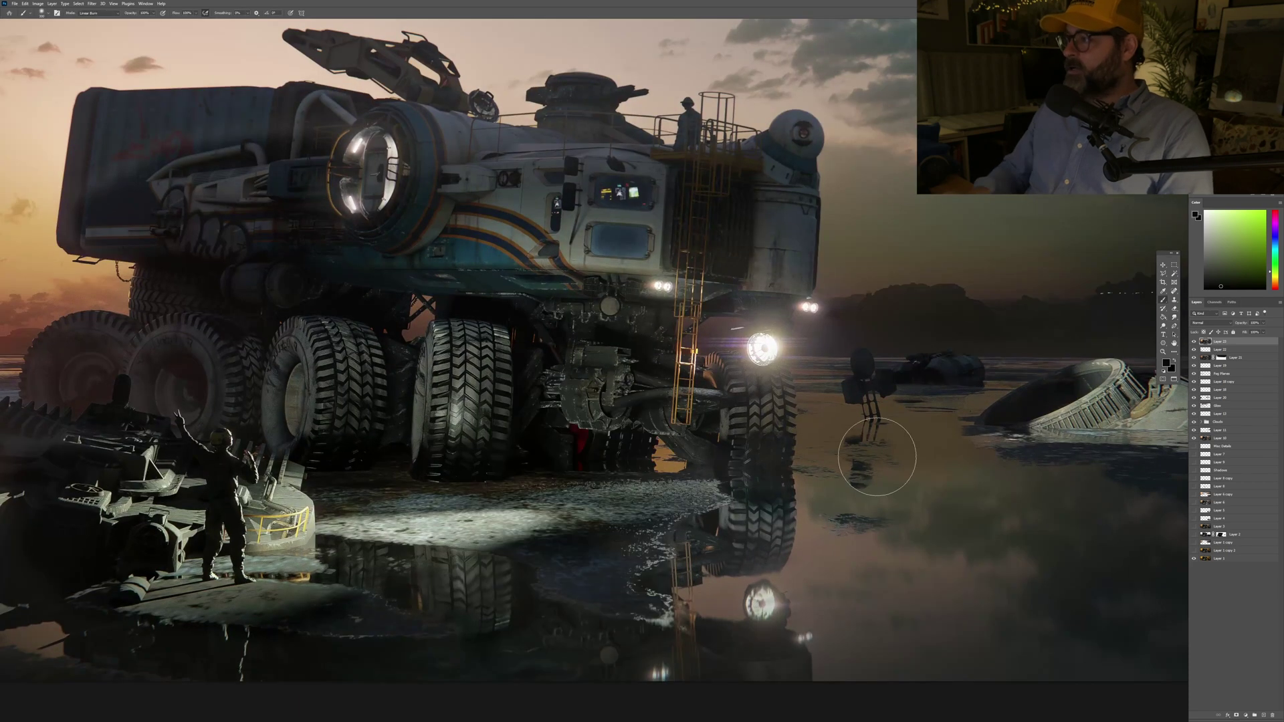
pyautogui.keyDown('shift'); pyautogui.rightClick(431, 281); pyautogui.keyUp('shift')
pyautogui.click(455, 367)
pyautogui.scroll(3, 482, 266)
pyautogui.rightClick(427, 264)
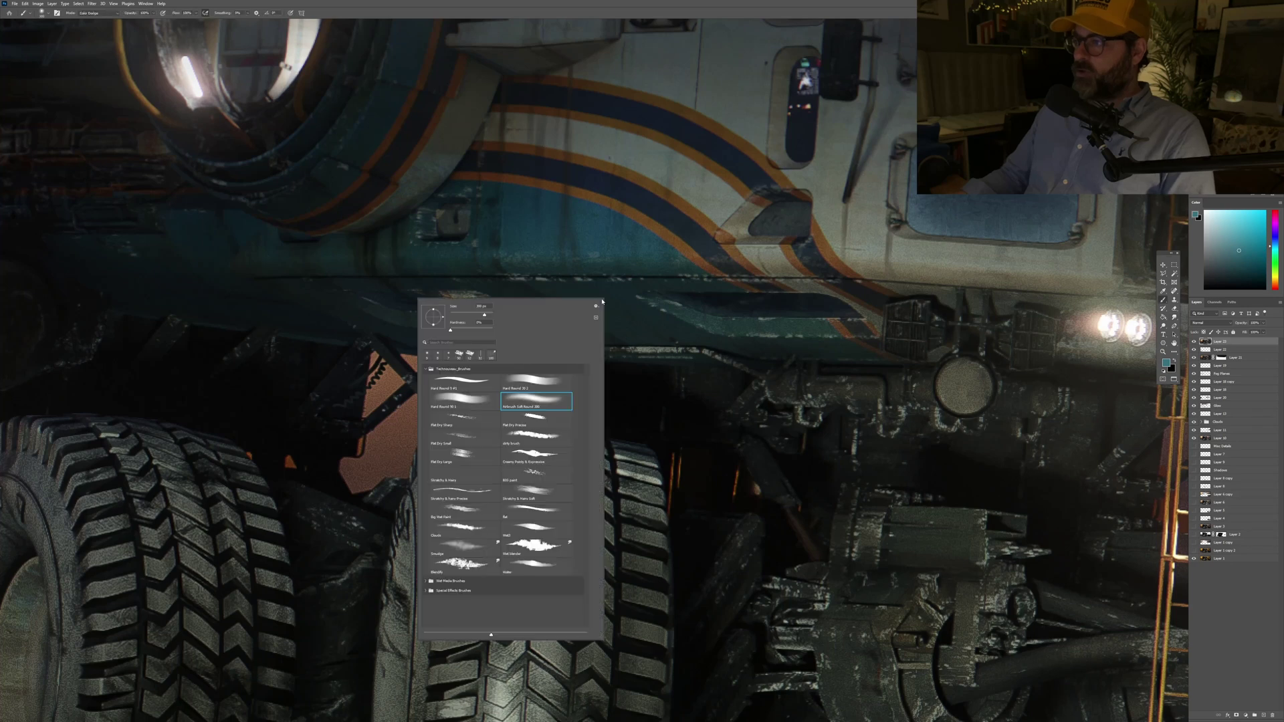
pyautogui.press('Escape')
# Step: Paint teal glow strokes along the rover's hull near the ladder and round door
pyautogui.hscroll(1, 779, 266)
pyautogui.moveTo(780, 266); pyautogui.dragTo(876, 281)
pyautogui.moveTo(602, 214); pyautogui.dragTo(863, 213)
pyautogui.moveTo(562, 298); pyautogui.dragTo(651, 286)
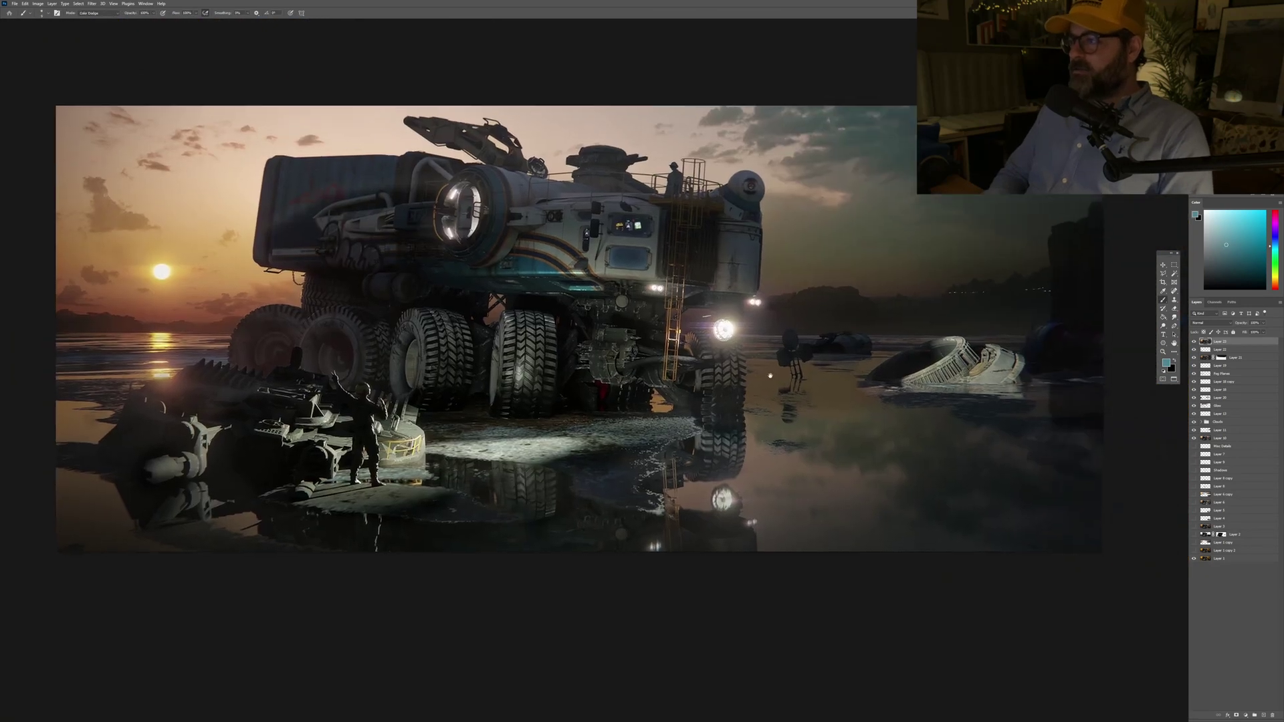
pyautogui.scroll(-5, 832, 299)
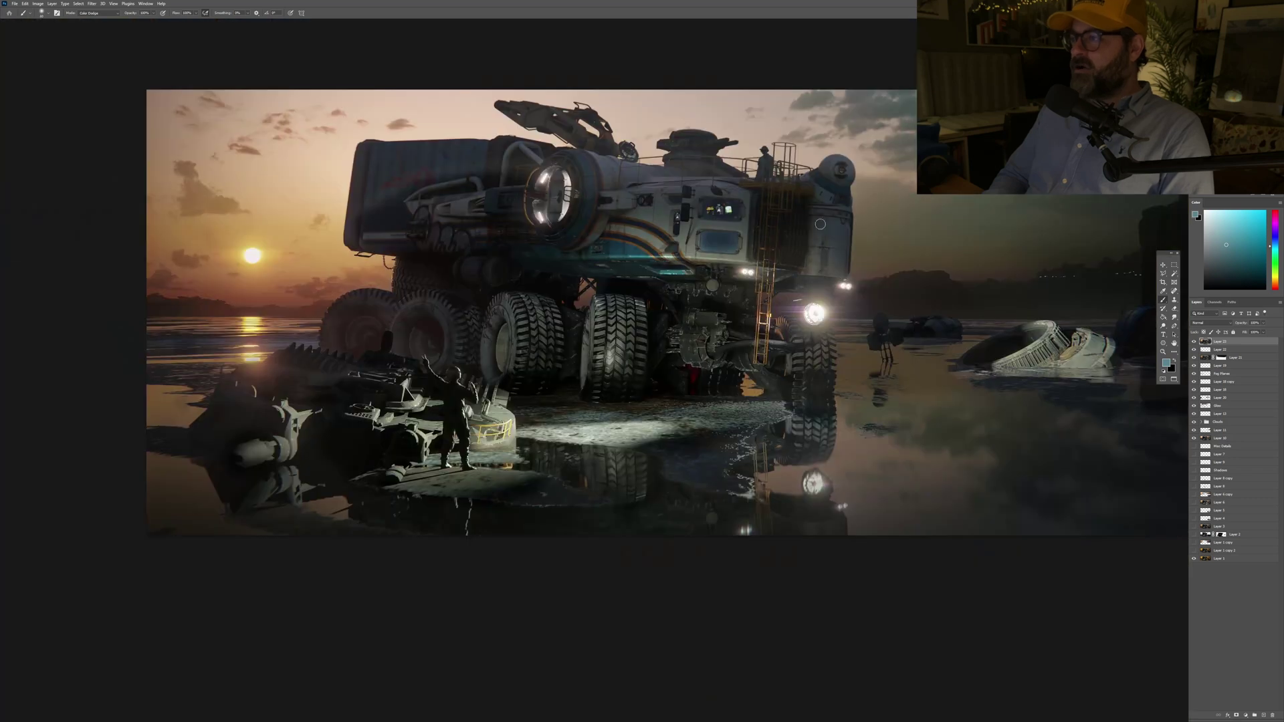
pyautogui.moveTo(554, 191); pyautogui.dragTo(880, 161)
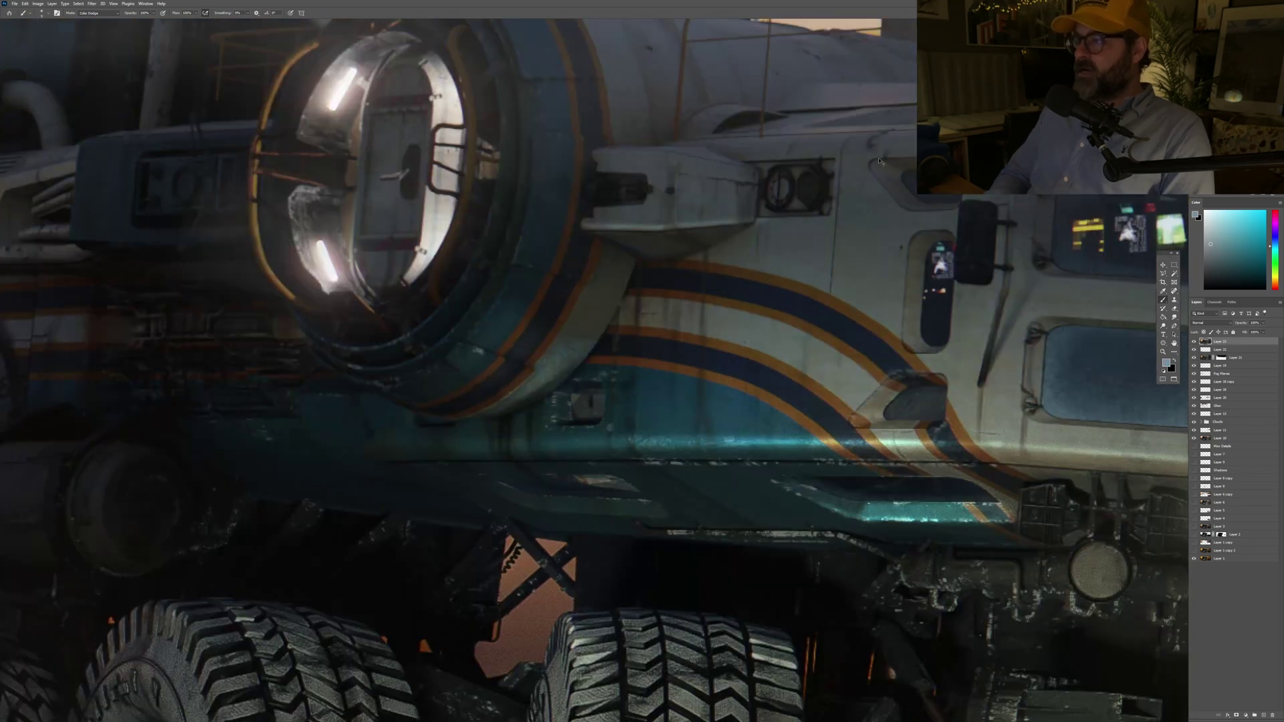
# Step: Inspect the glow across the scene from the left edge to the right wheel and water
pyautogui.hscroll(3, 917, 237)
pyautogui.scroll(-3, 810, 301)
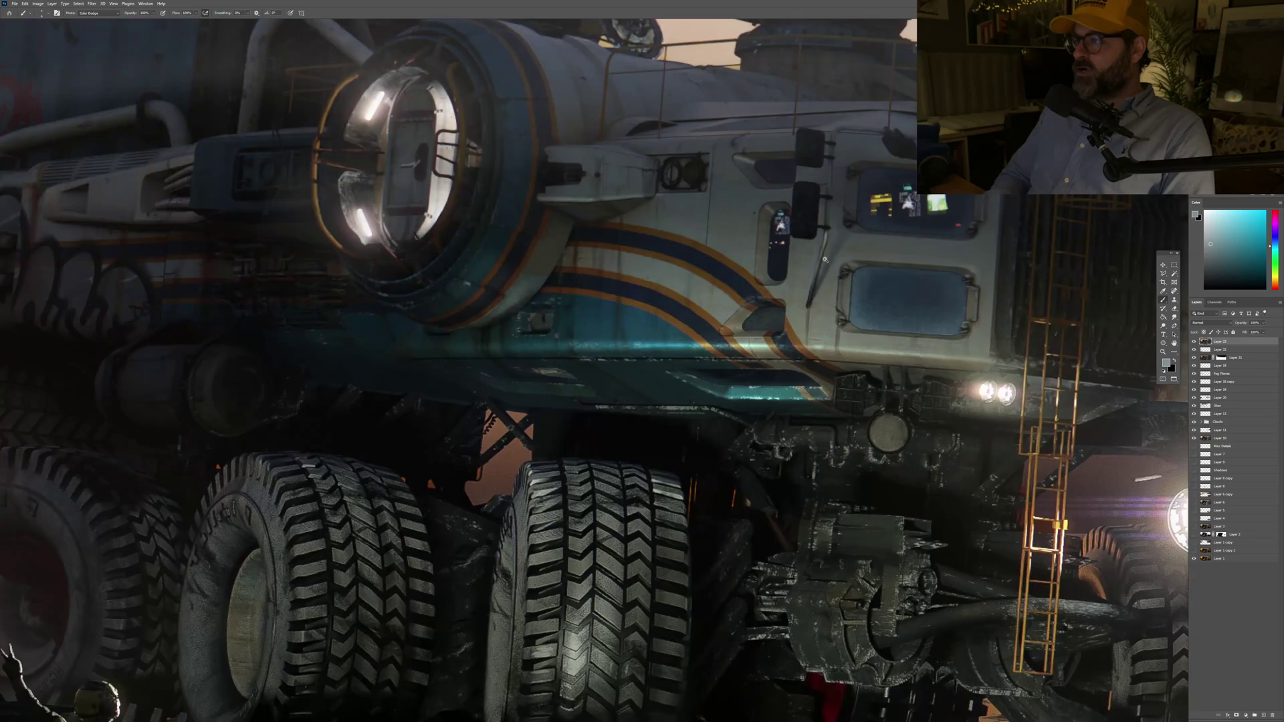
pyautogui.scroll(4, 807, 279)
pyautogui.scroll(-3, 846, 86)
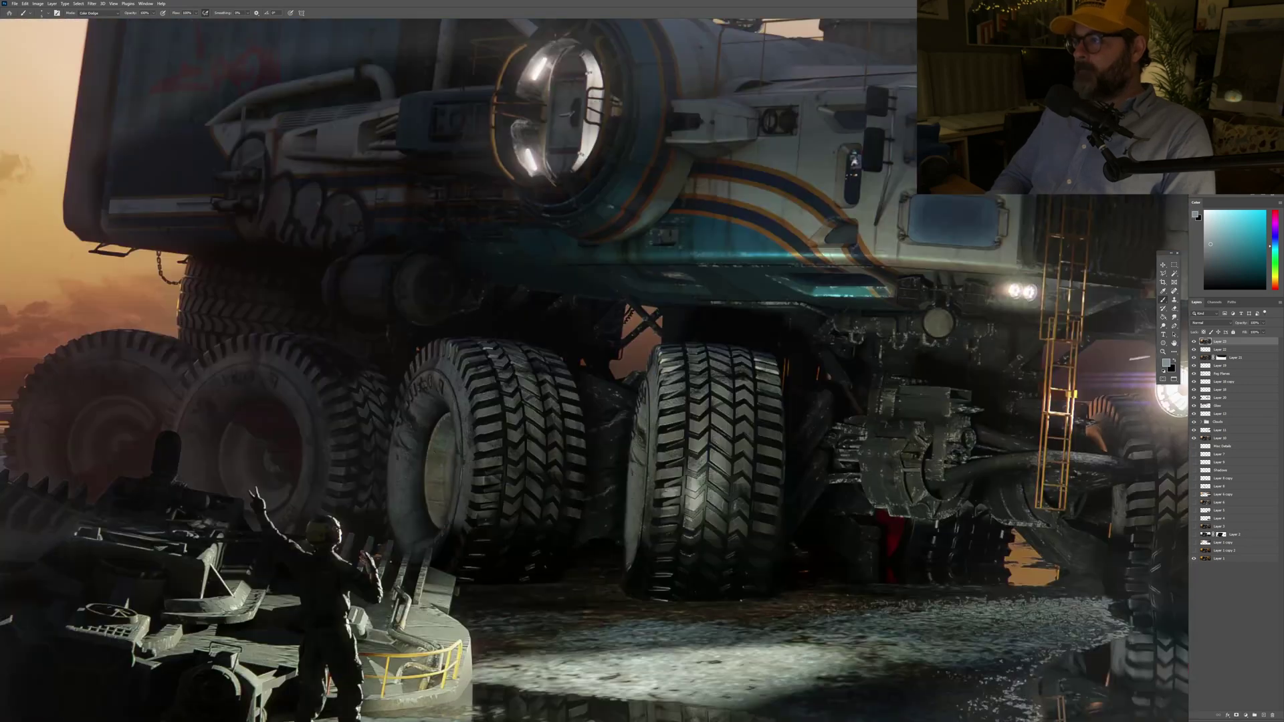
pyautogui.scroll(3, 811, 149)
pyautogui.scroll(-3, 555, 357)
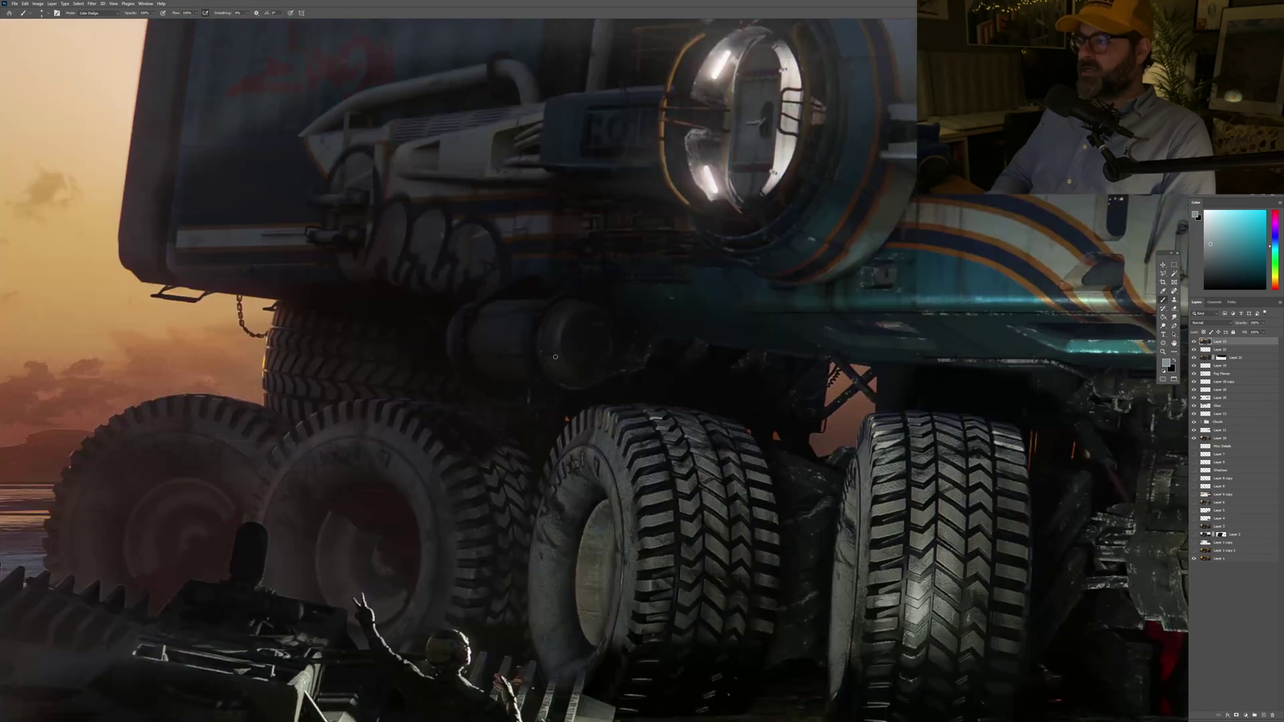
pyautogui.scroll(-4, 529, 355)
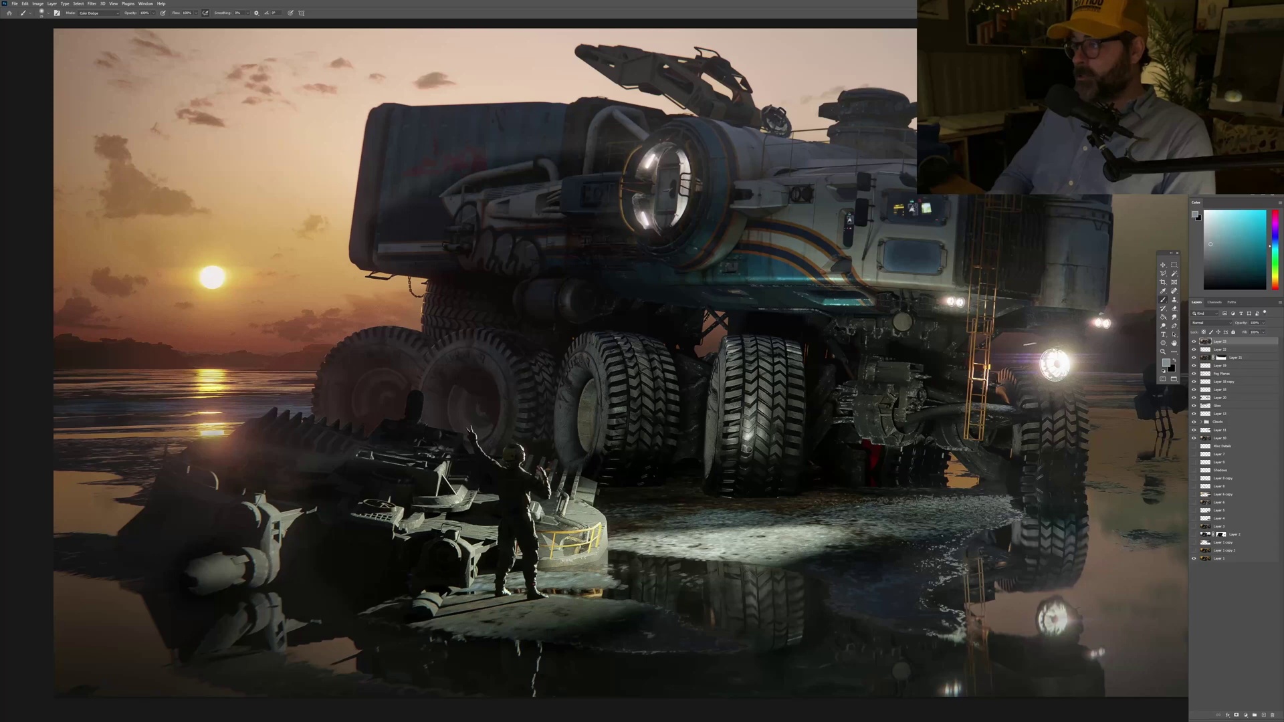
pyautogui.moveTo(525, 395); pyautogui.dragTo(422, 391)
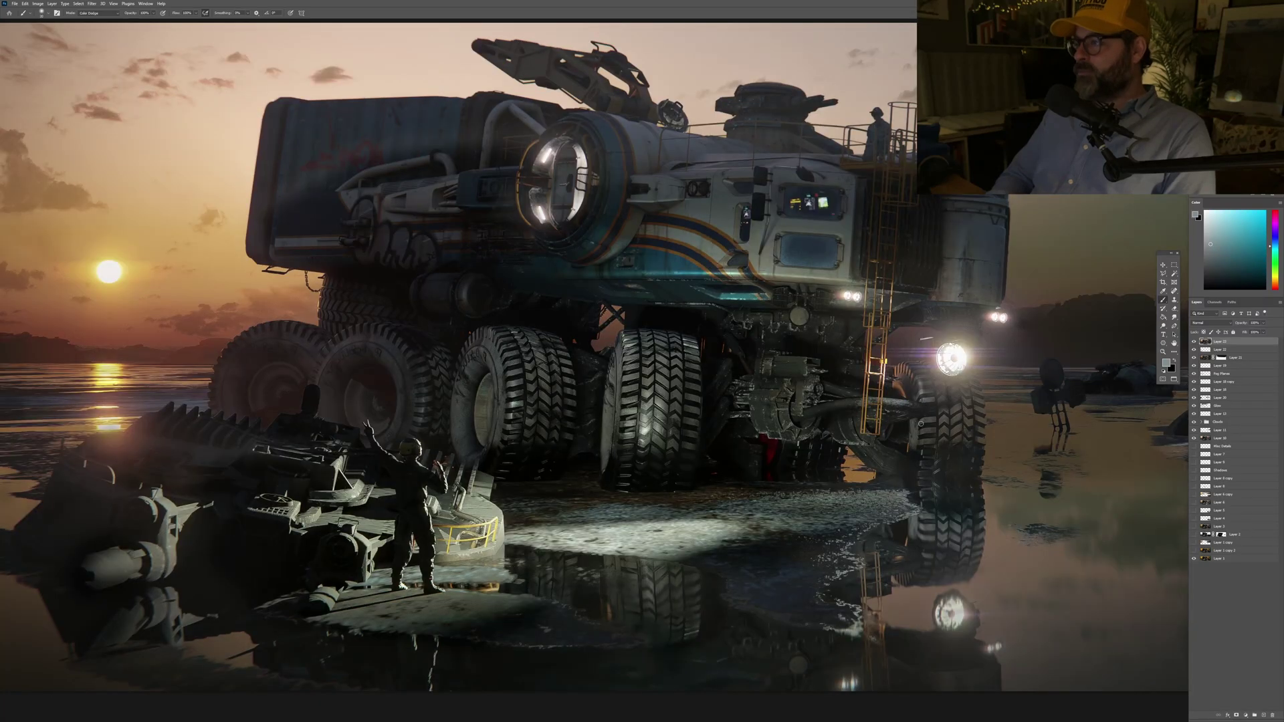
pyautogui.scroll(3, 923, 433)
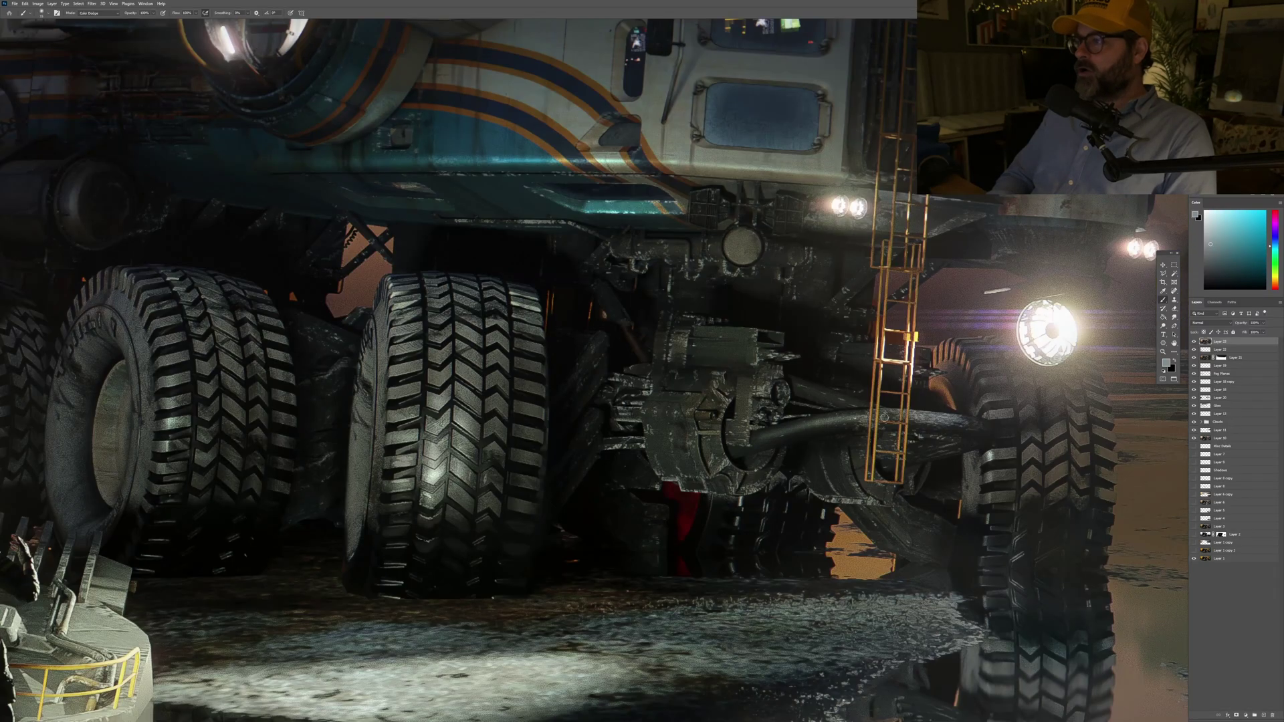
pyautogui.moveTo(676, 439); pyautogui.dragTo(527, 449)
pyautogui.scroll(-3, 597, 256)
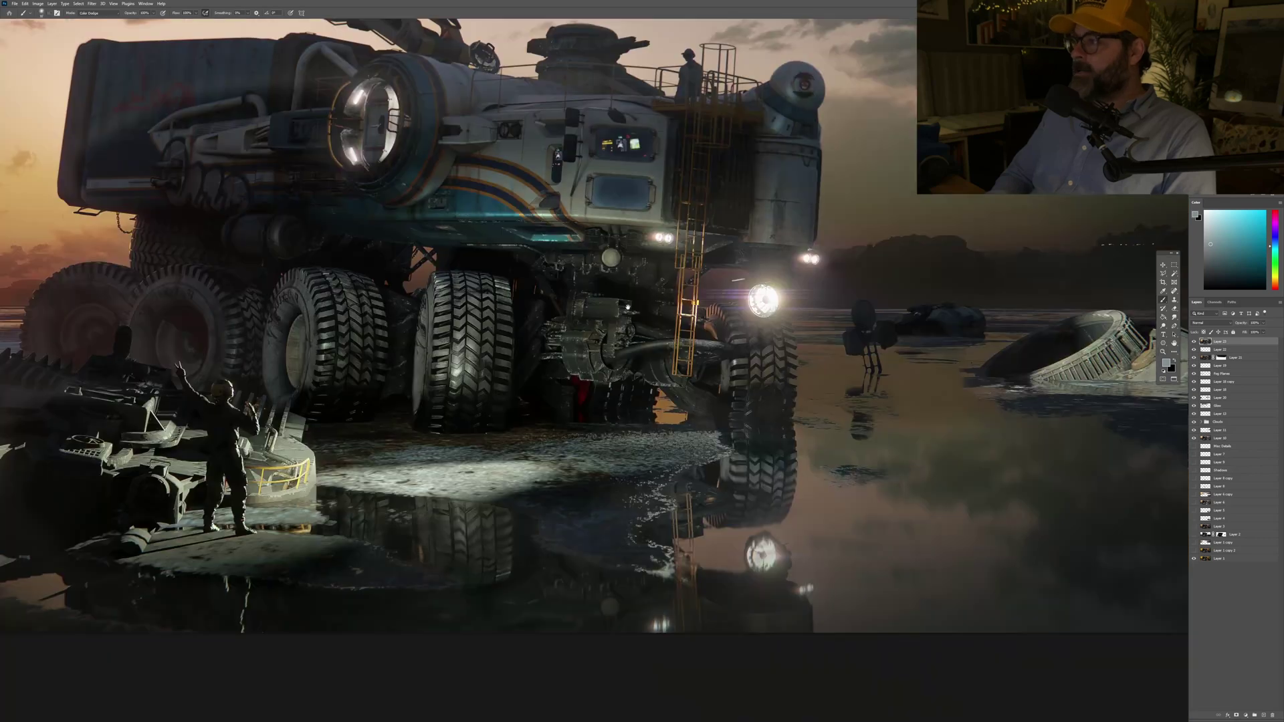
pyautogui.scroll(3, 548, 255)
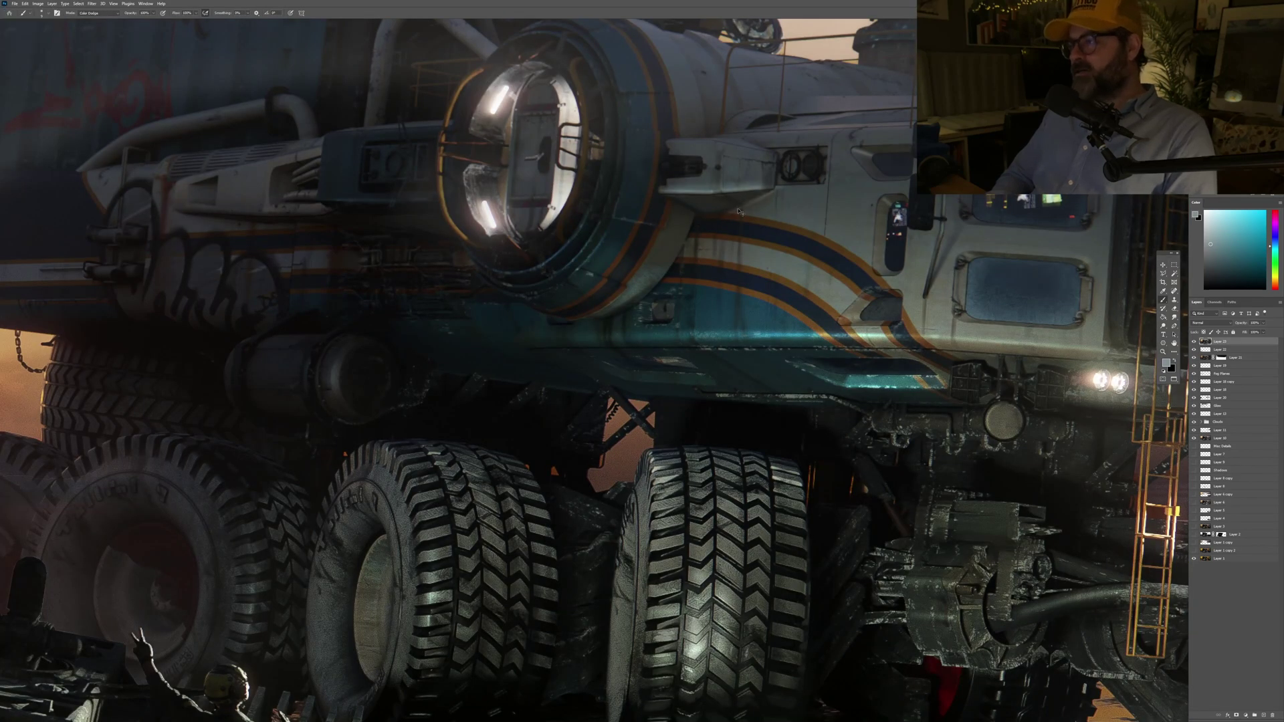
pyautogui.scroll(-3, 702, 223)
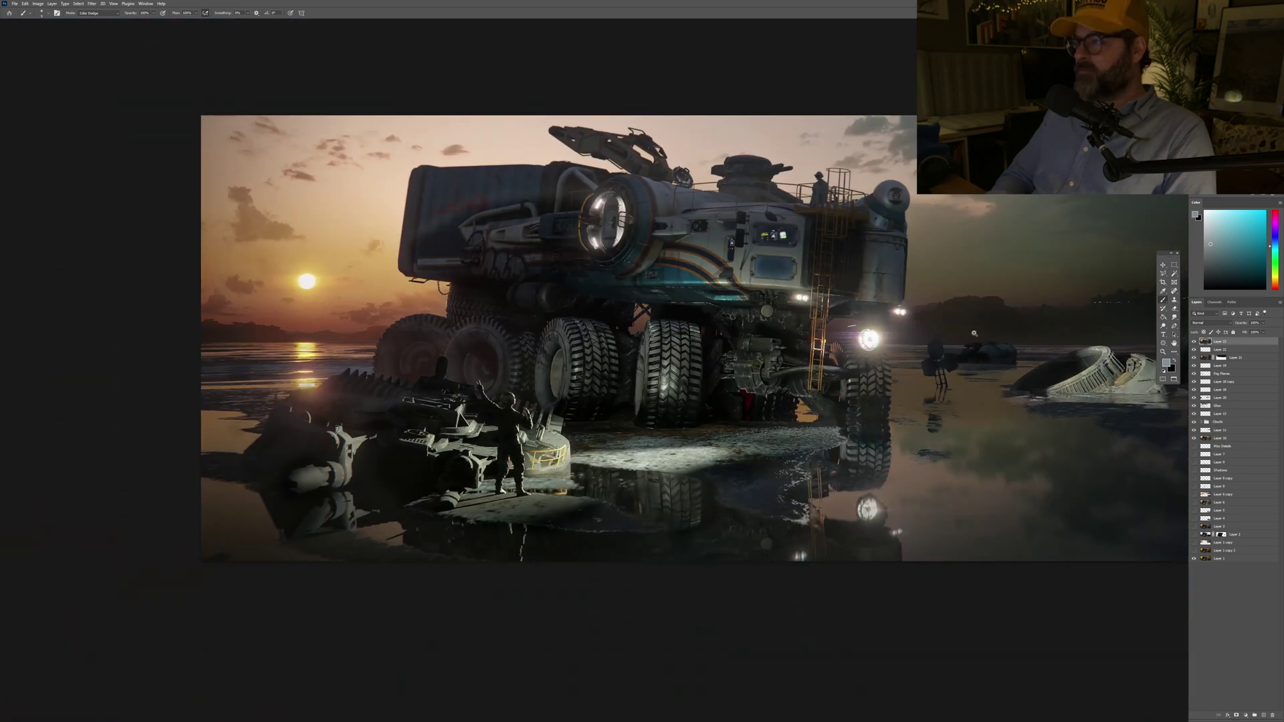
pyautogui.scroll(2, 974, 332)
# Step: Toggle the top glow layer off and on three times to compare the scene
pyautogui.click(1194, 342)
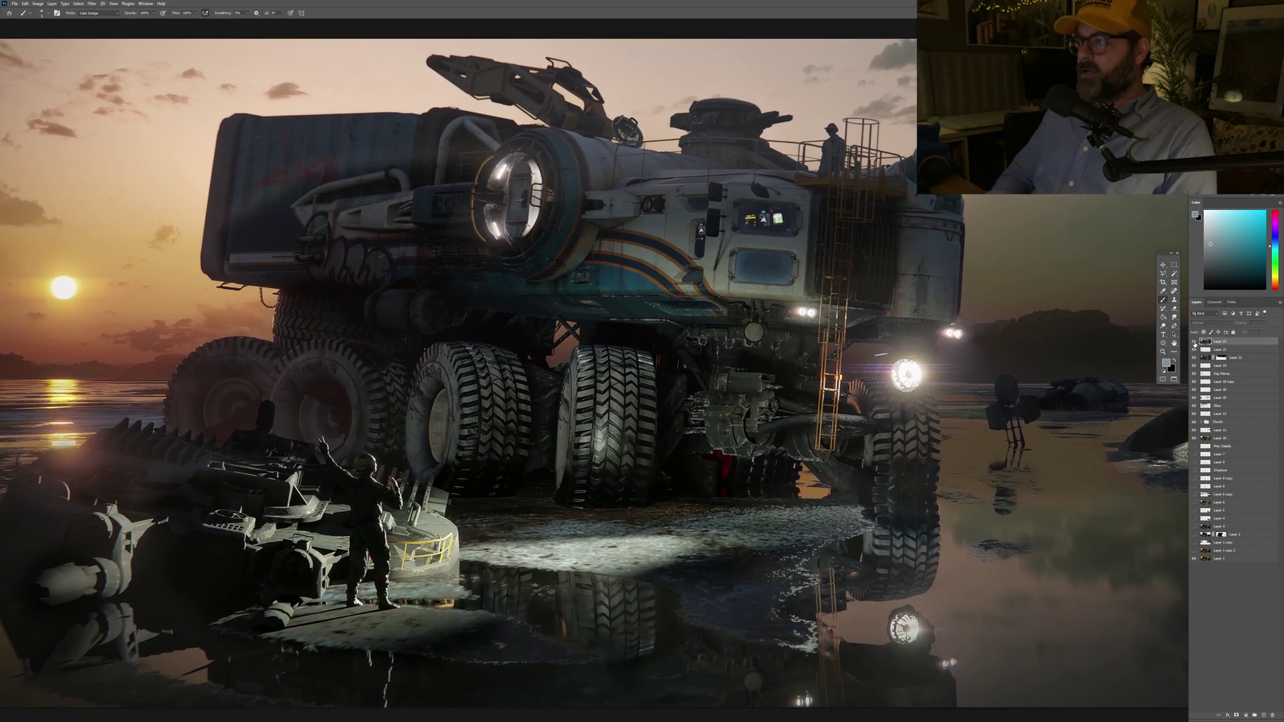
pyautogui.click(1194, 342)
pyautogui.click(1194, 342)
pyautogui.click(1194, 341)
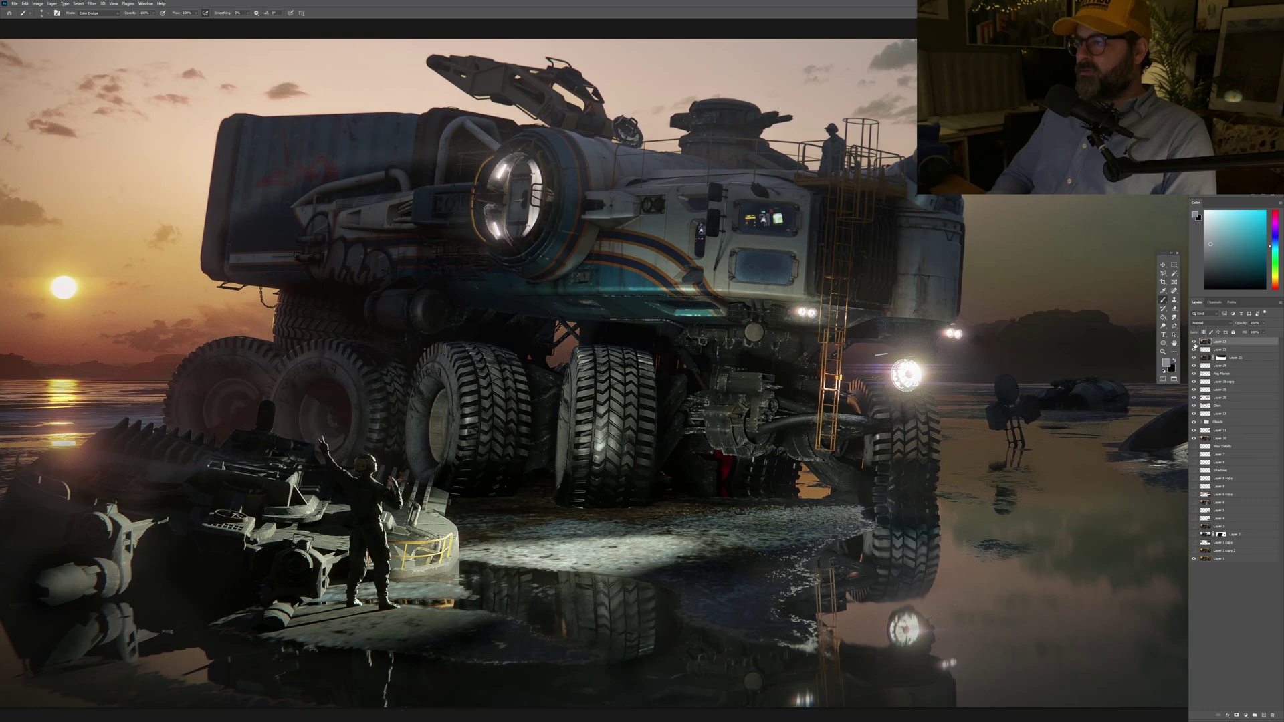
pyautogui.click(1194, 342)
pyautogui.click(1194, 342)
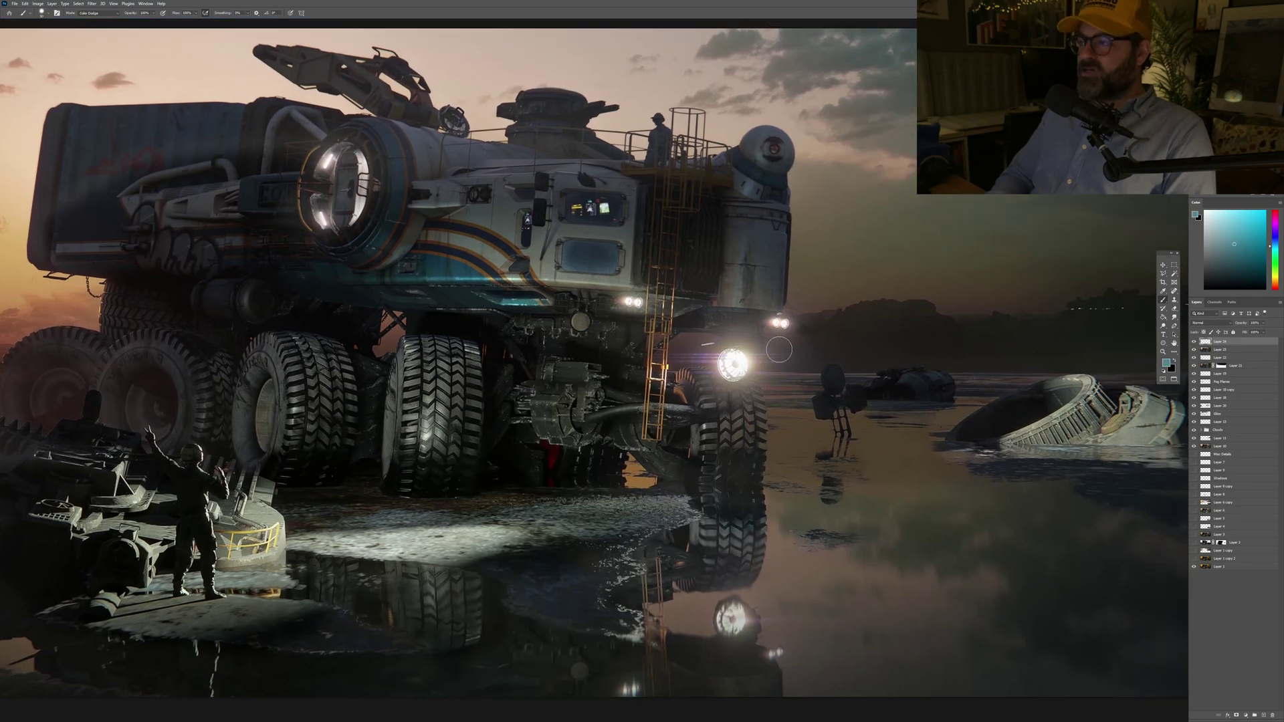
# Step: Pan across the scene to the image's right edge and erase a small spot there
pyautogui.moveTo(741, 364); pyautogui.dragTo(592, 343)
pyautogui.hscroll(-3, 836, 351)
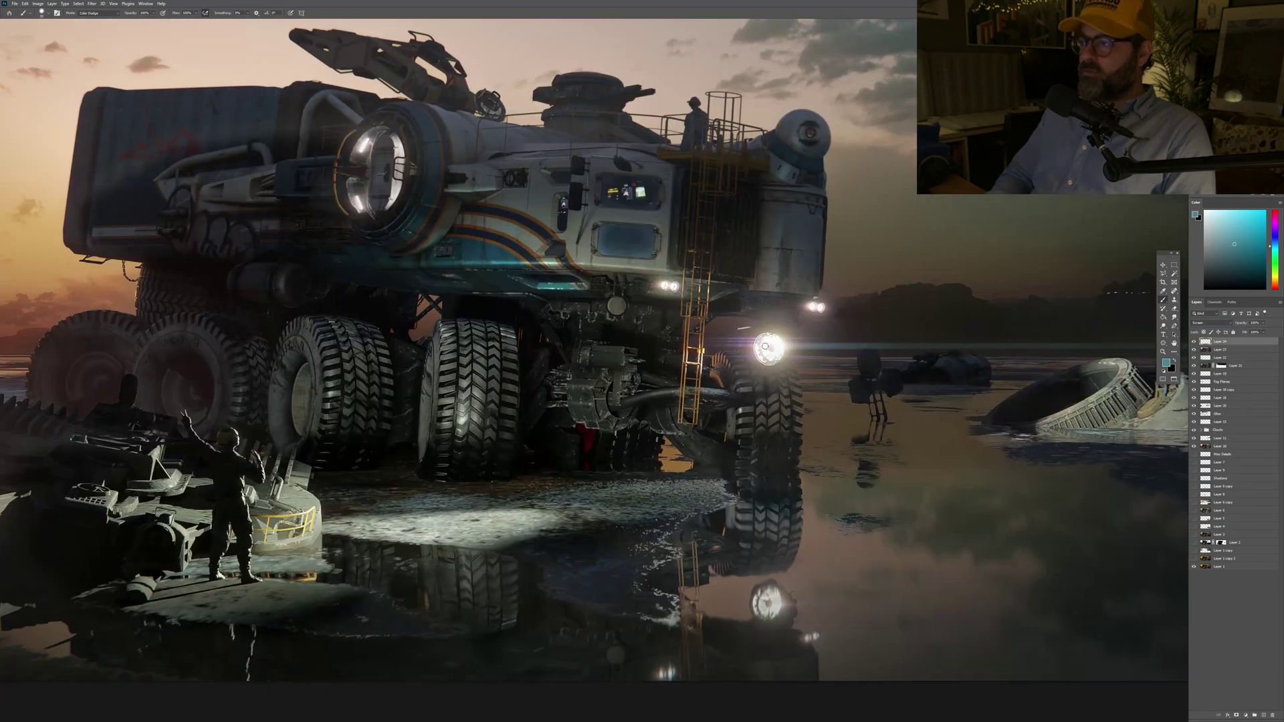
pyautogui.moveTo(757, 340); pyautogui.dragTo(503, 341)
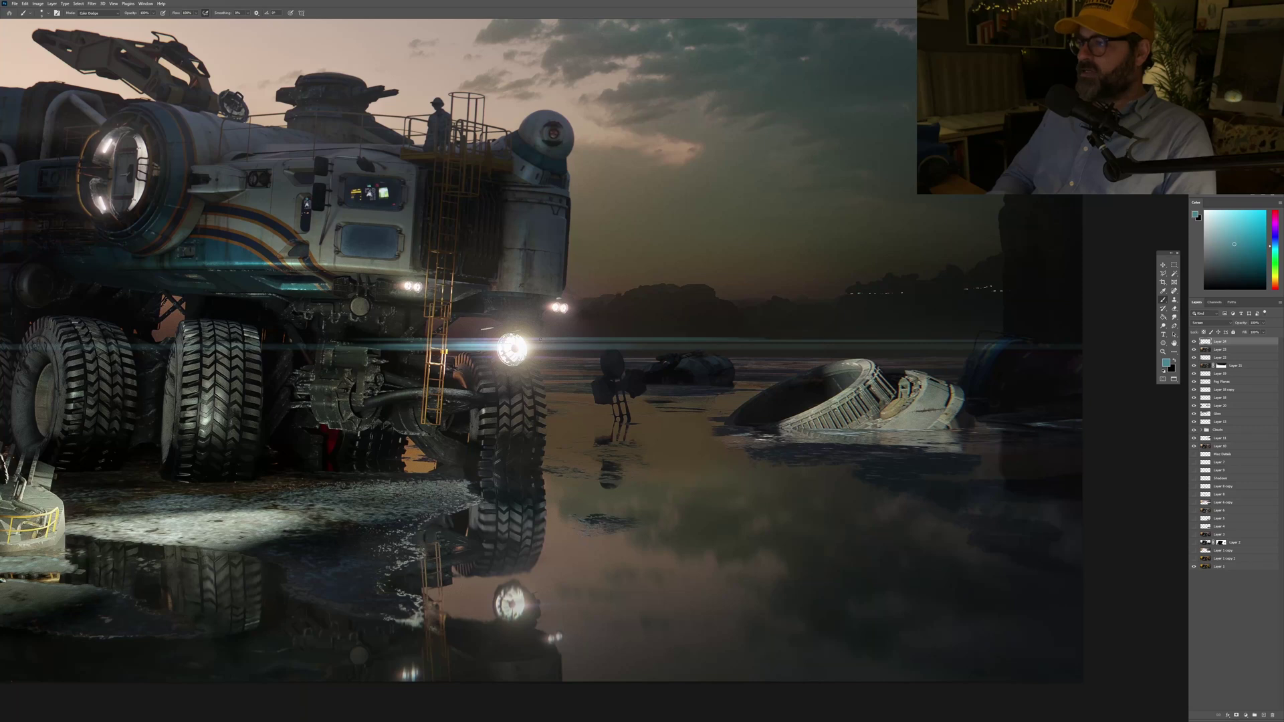
pyautogui.scroll(-3, 748, 348)
pyautogui.hotkey('ctrl', '0')
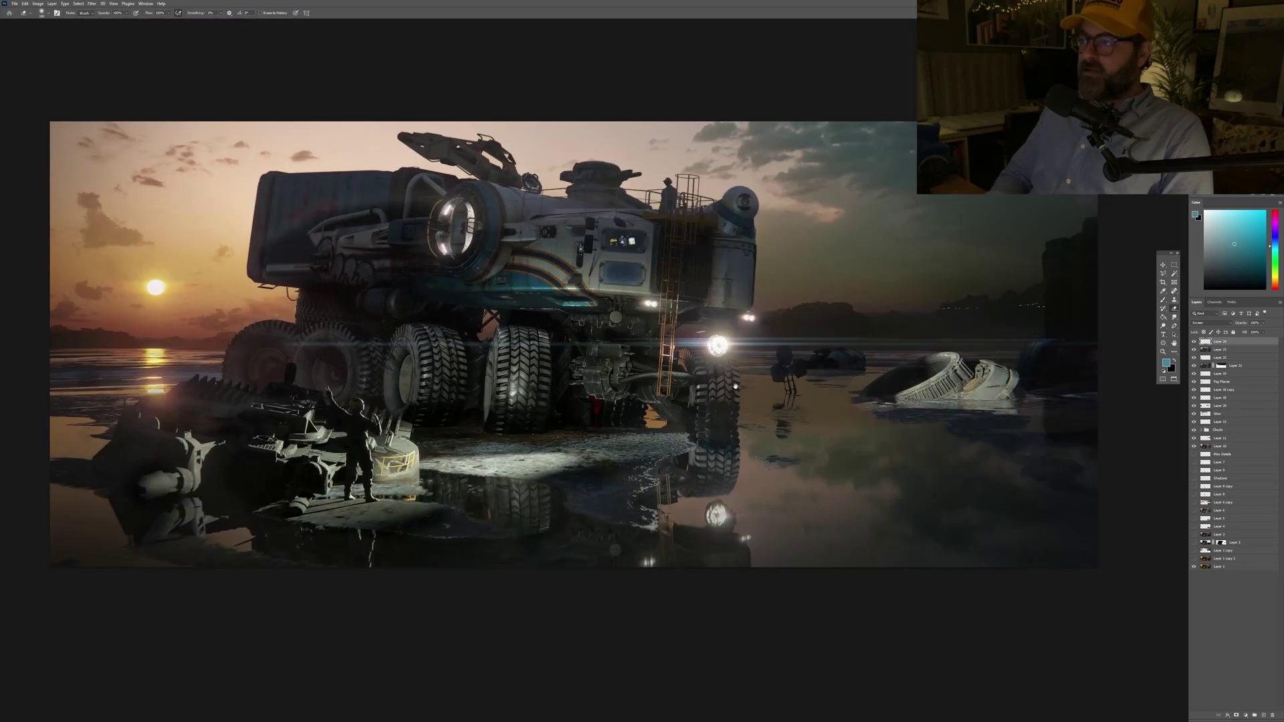
pyautogui.press('e')
pyautogui.moveTo(1262, 332); pyautogui.dragTo(1251, 341)
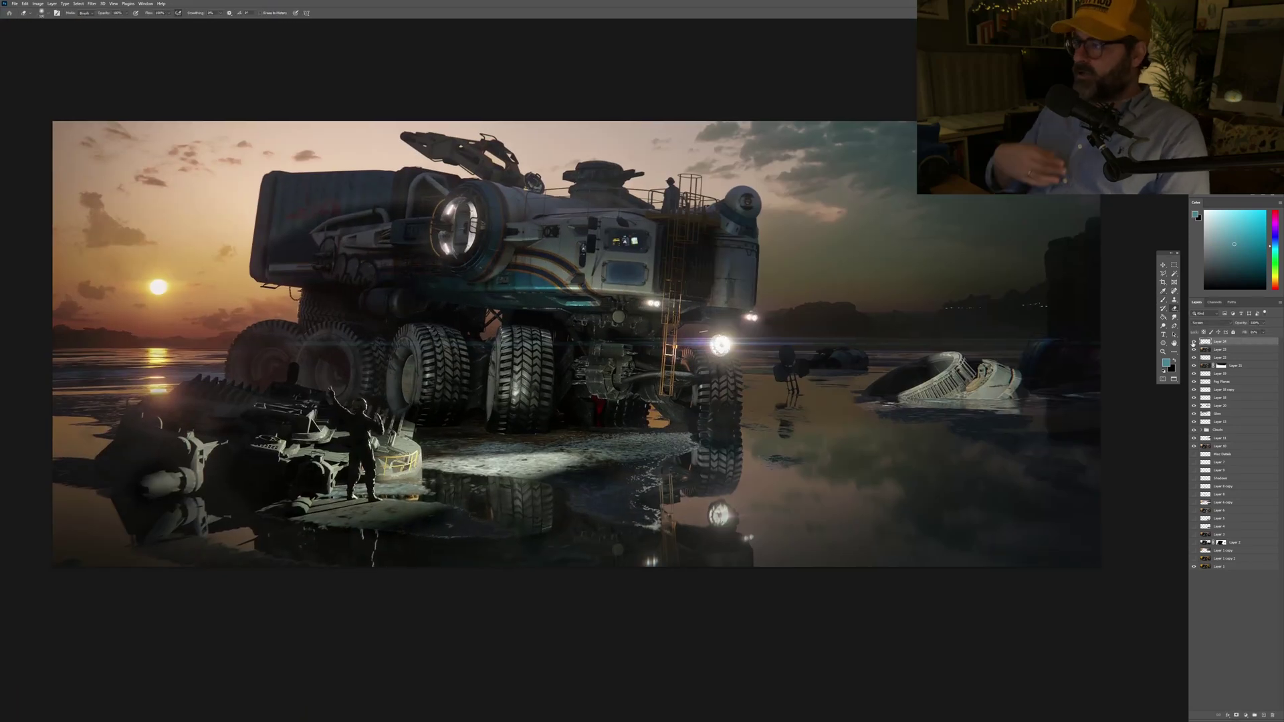
pyautogui.scroll(5, 650, 284)
pyautogui.hotkey('ctrl', '0')
pyautogui.scroll(5, 700, 325)
# Step: Create a new smoke layer with a Normal-mode brush and dark orange sampled from the sky
pyautogui.hotkey('ctrl', 'shift', 'alt', 'n')
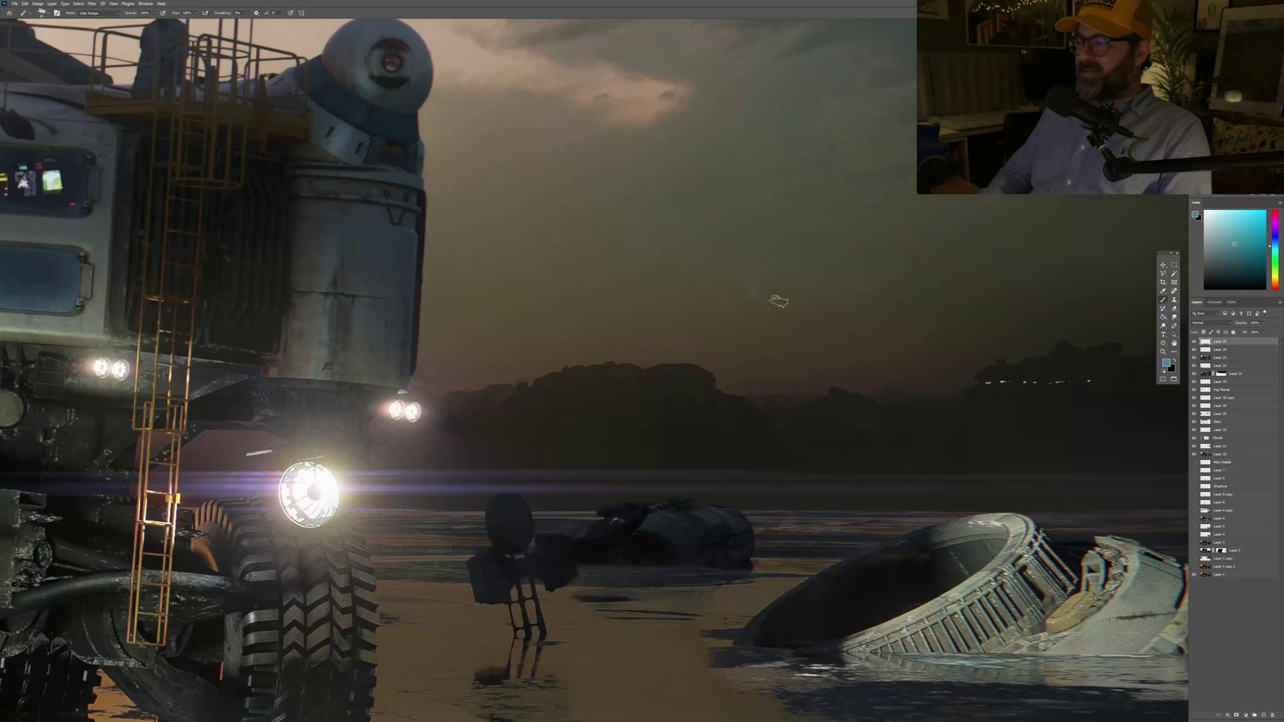
pyautogui.press('b')
pyautogui.hscroll(8, 700, 326)
pyautogui.scroll(2, 700, 325)
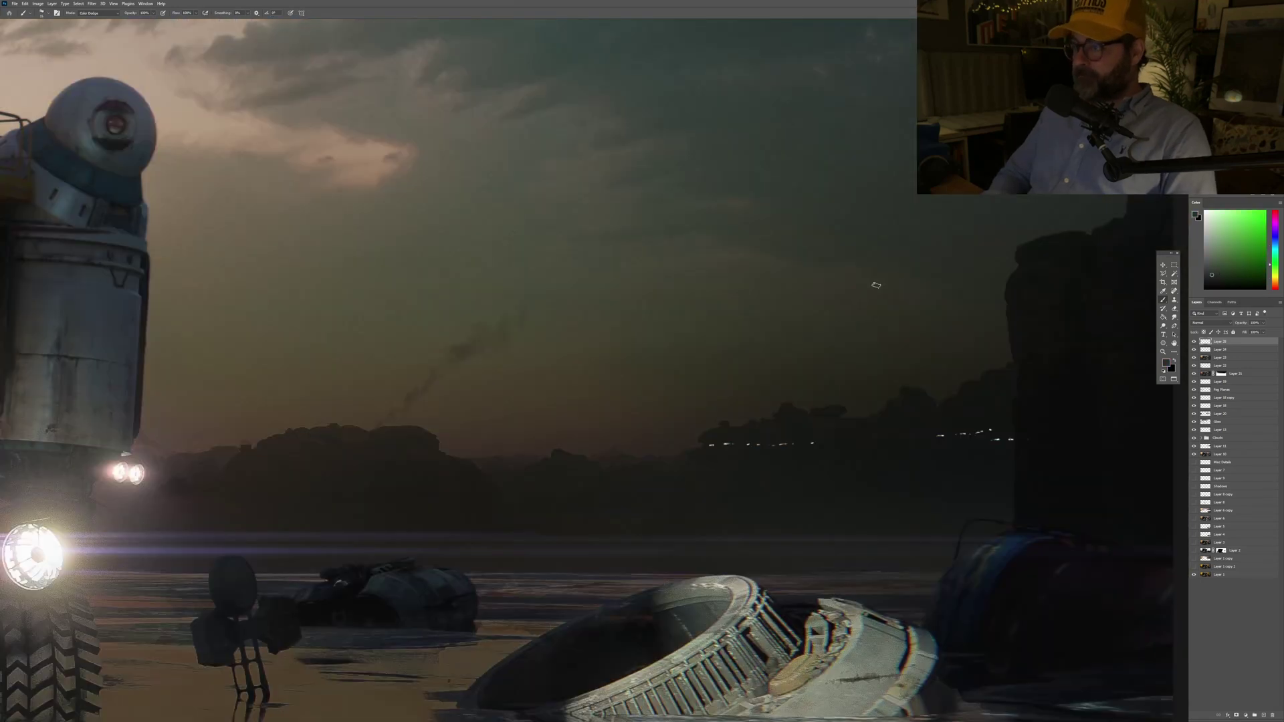
pyautogui.hotkey('shift', 'alt', 'n')
pyautogui.keyDown('alt'); pyautogui.click(799, 347); pyautogui.keyUp('alt')
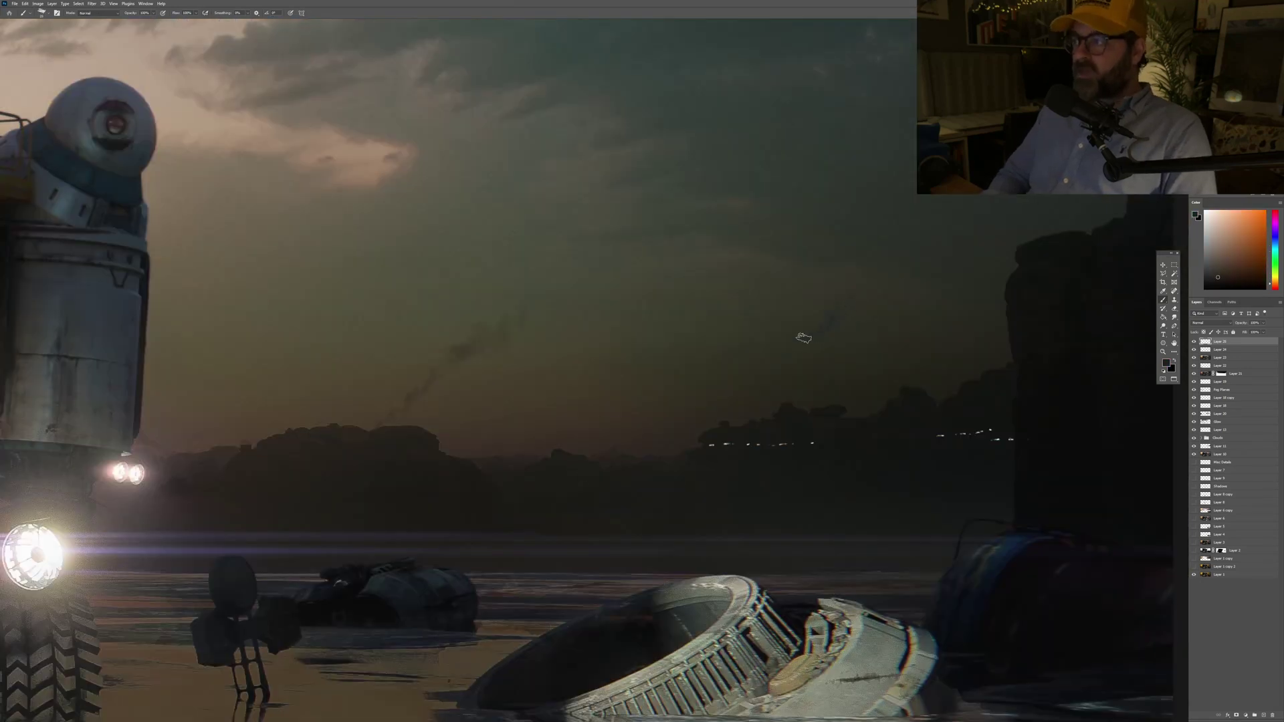
pyautogui.scroll(3, 843, 313)
# Step: Stretch and rotate the smoke trail tall and narrow, then nudge it into place
pyautogui.hotkey('ctrl', '0')
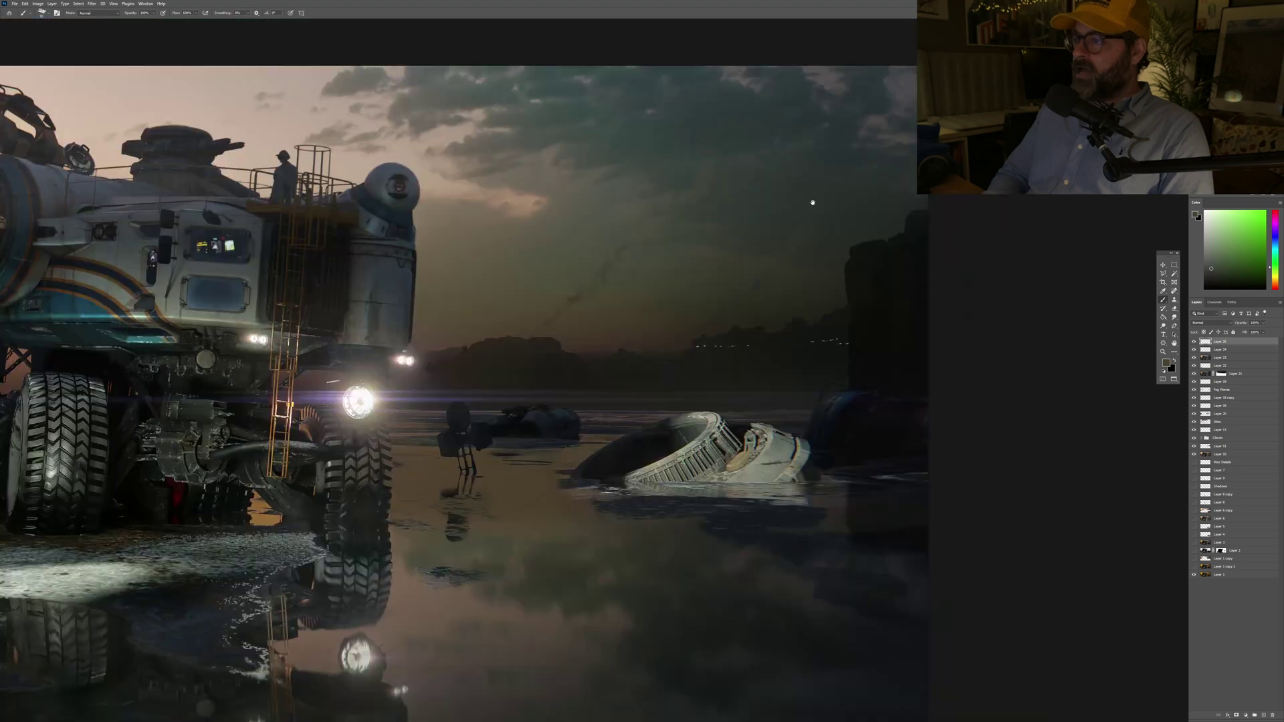
pyautogui.scroll(1, 812, 201)
pyautogui.hotkey('ctrl', 't')
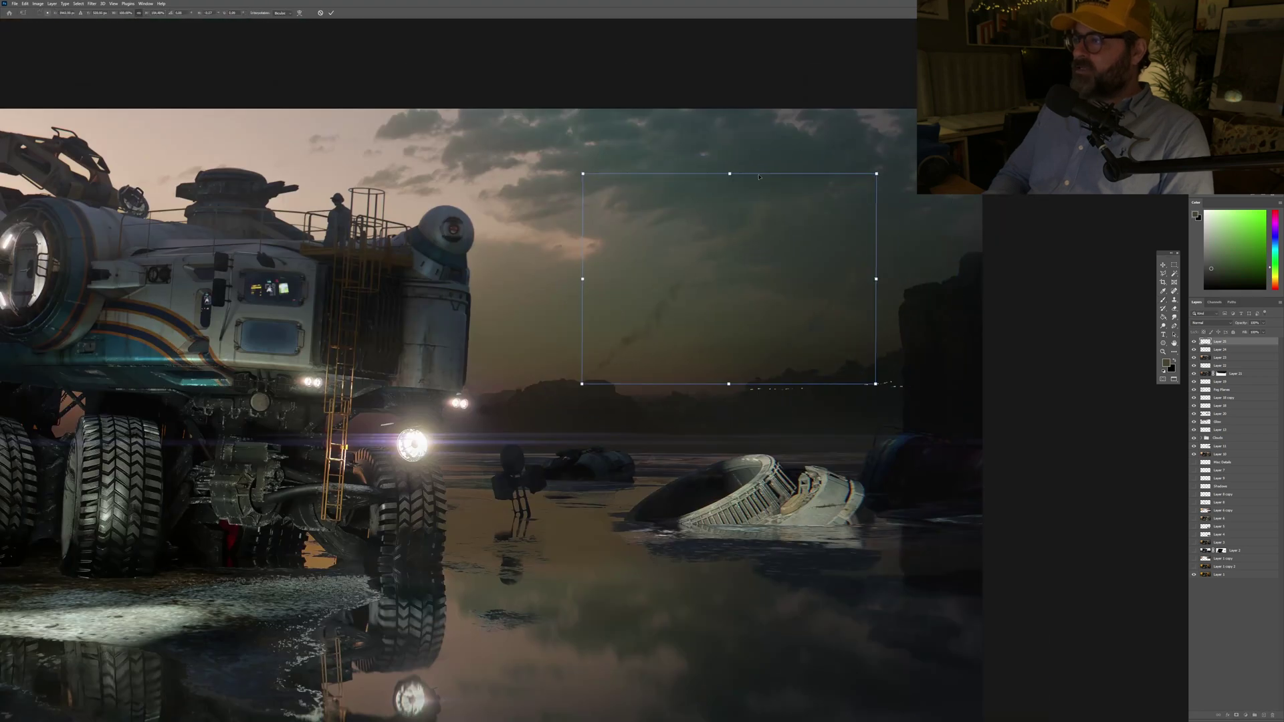
pyautogui.moveTo(881, 176); pyautogui.dragTo(890, 281)
pyautogui.press('Return')
pyautogui.moveTo(867, 337); pyautogui.dragTo(873, 344)
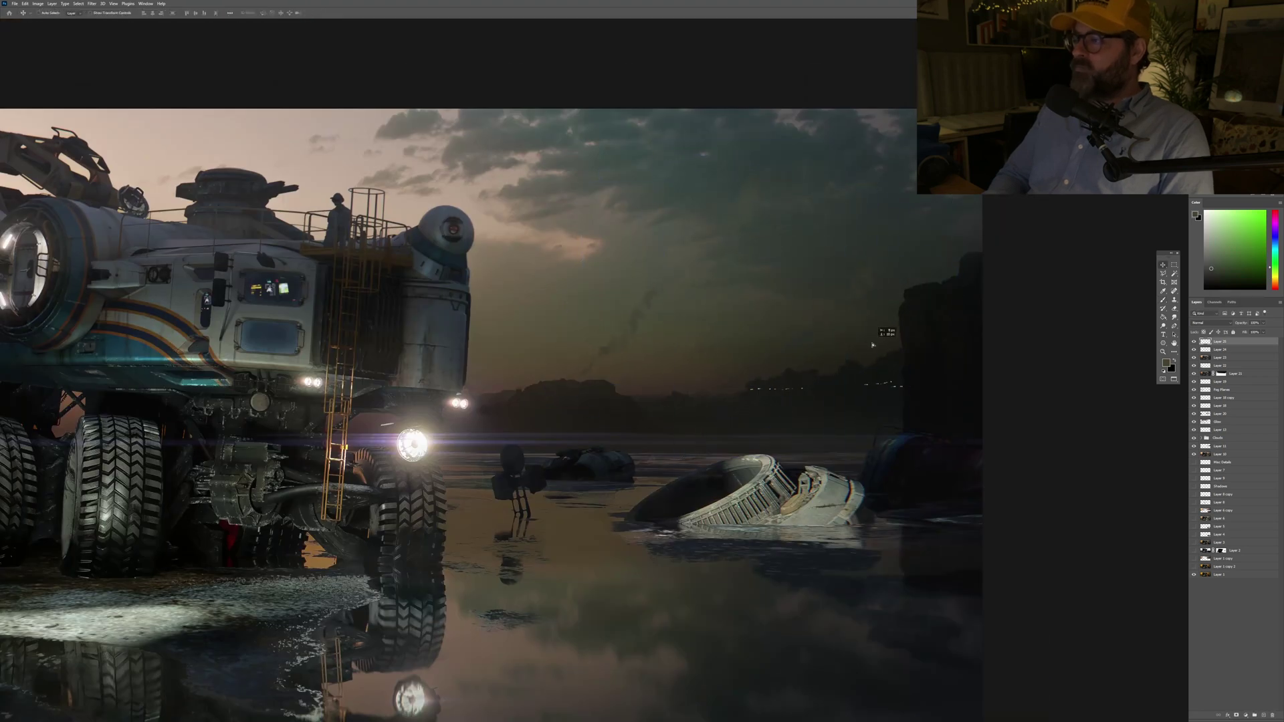
pyautogui.hotkey('ctrl', 'd')
pyautogui.press('b')
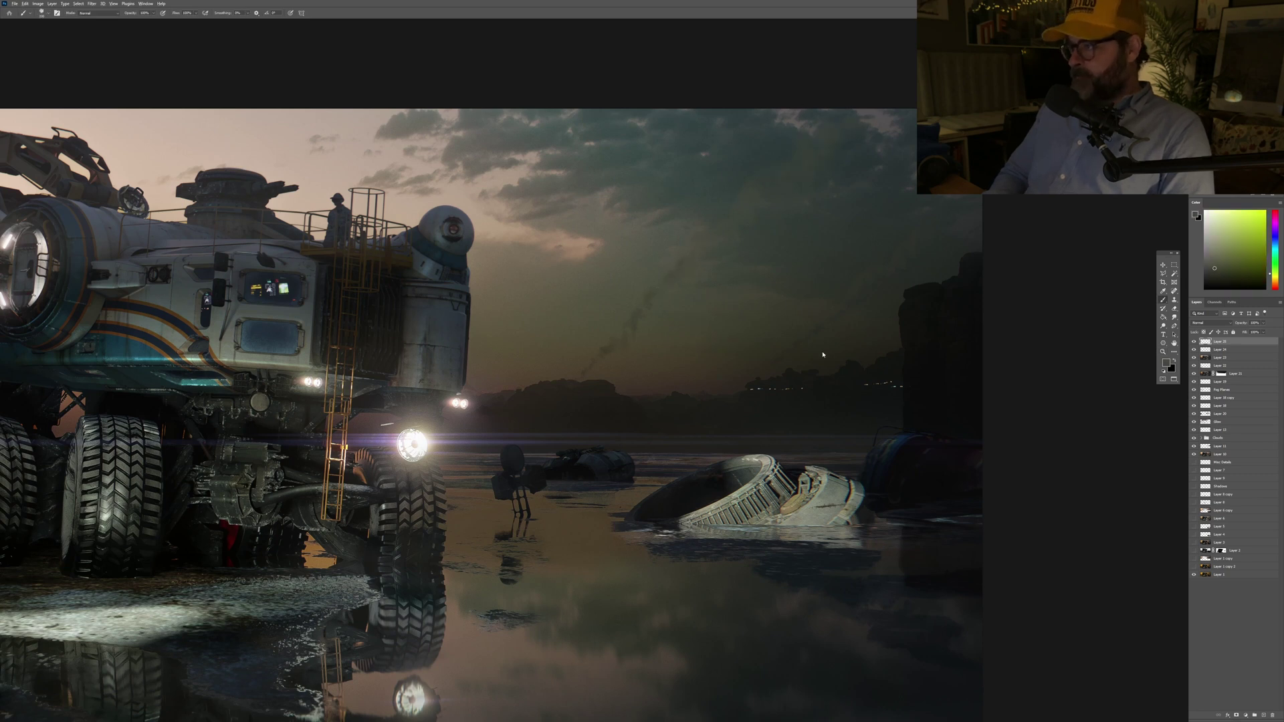
pyautogui.hotkey('ctrl', '0')
# Step: Create a new layer for the flying craft and pick a dark grey paint colour
pyautogui.press('e')
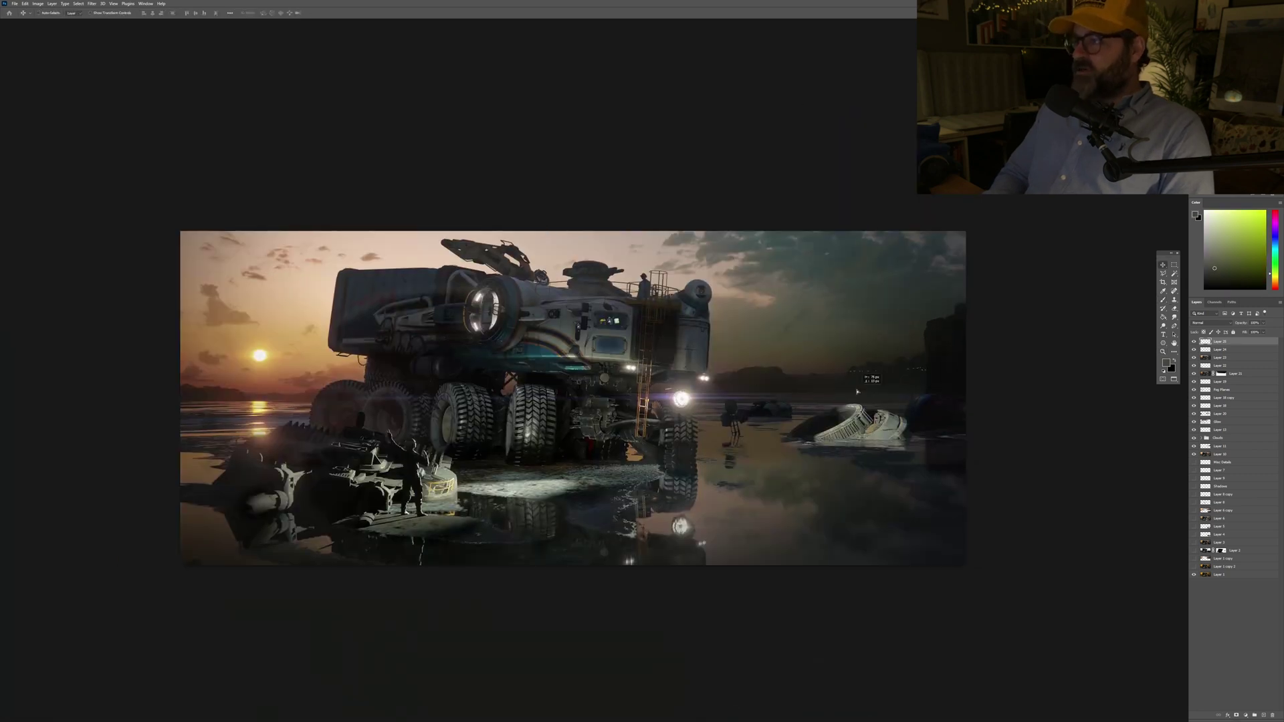
pyautogui.hotkey('ctrl', 'alt', 'shift', 'n')
pyautogui.press('b')
pyautogui.scroll(5, 852, 381)
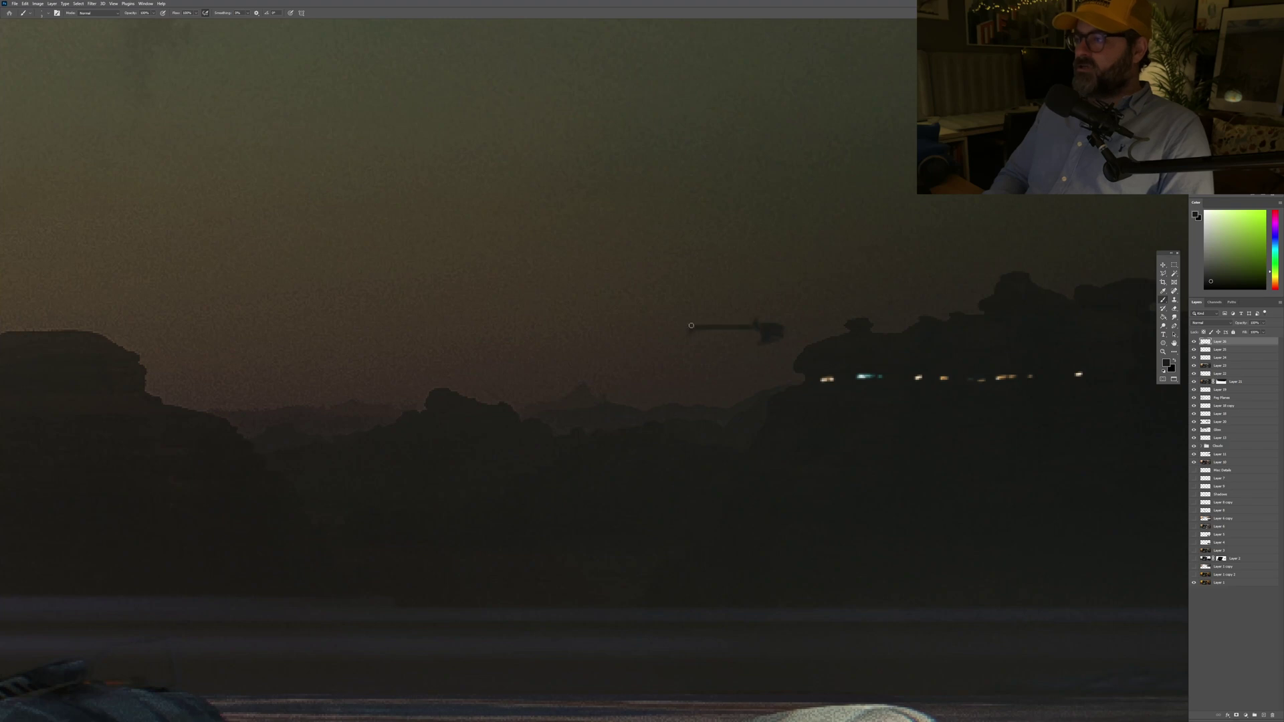
pyautogui.rightClick(741, 342)
pyautogui.press('Escape')
pyautogui.press('e')
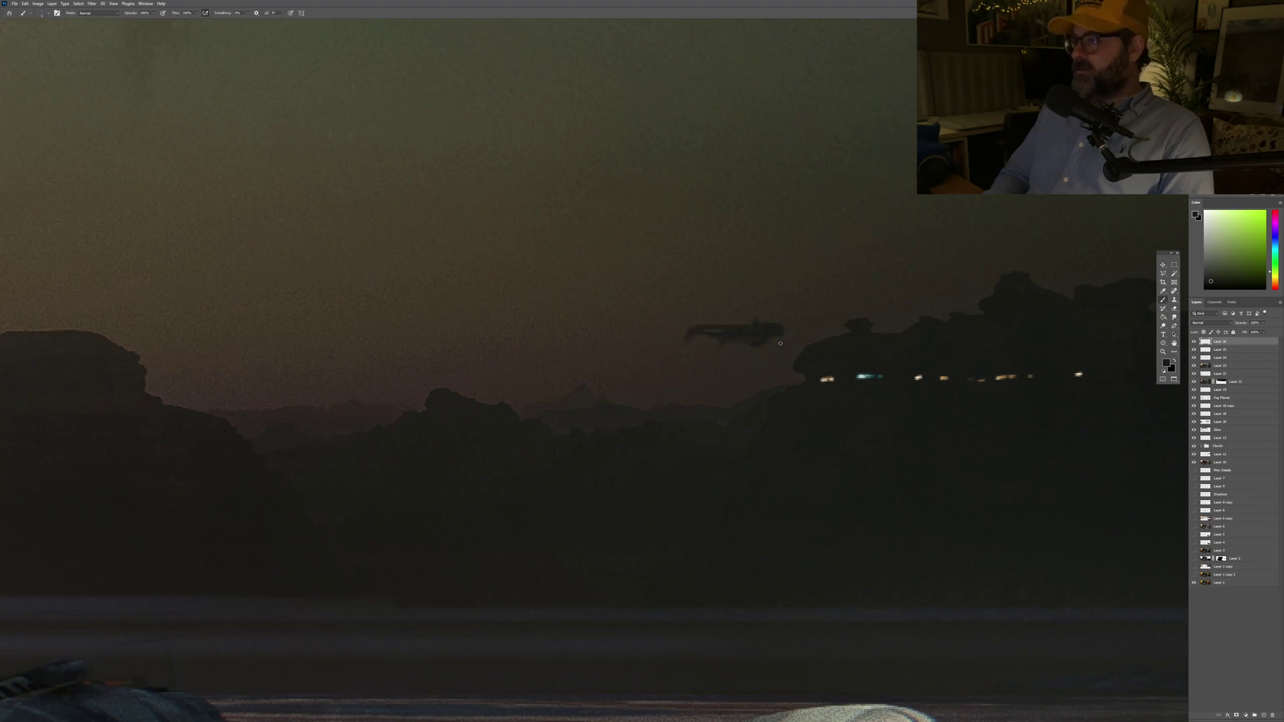
pyautogui.click(1276, 212)
pyautogui.hotkey('ctrl', '0')
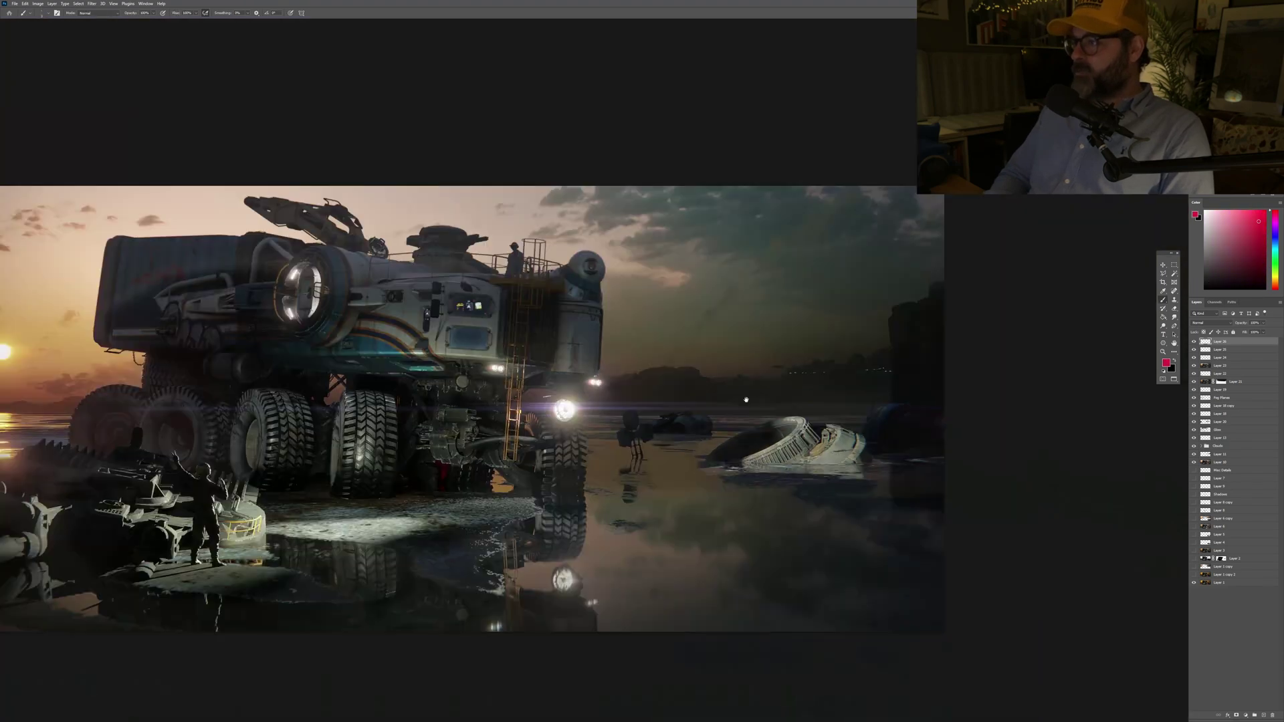
pyautogui.scroll(5, 592, 274)
pyautogui.keyDown('alt'); pyautogui.click(592, 275); pyautogui.keyUp('alt')
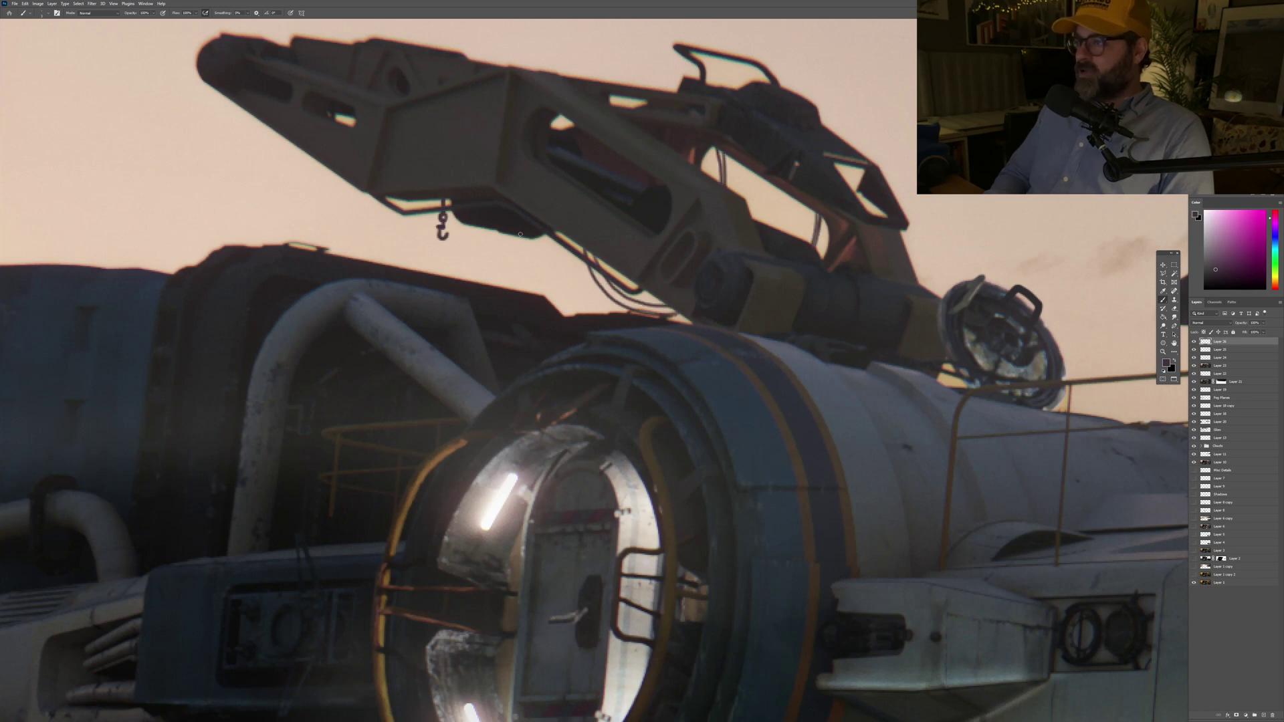
# Step: Create a cables layer and move the painted cables into position under the crane arm
pyautogui.moveTo(537, 214); pyautogui.dragTo(479, 207)
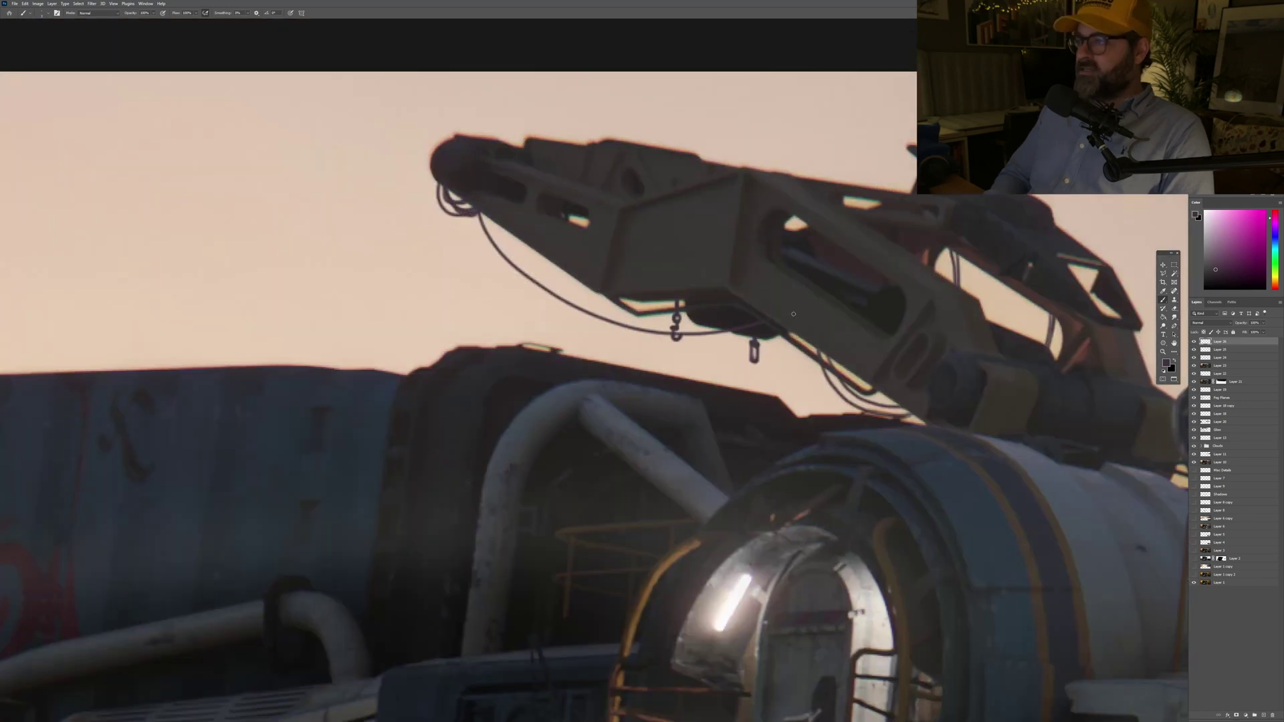
pyautogui.hotkey('ctrl', 'shift', 'alt', 'n')
pyautogui.press('v')
pyautogui.moveTo(616, 275); pyautogui.dragTo(640, 295)
pyautogui.hotkey('ctrl', 'shift', 'r')
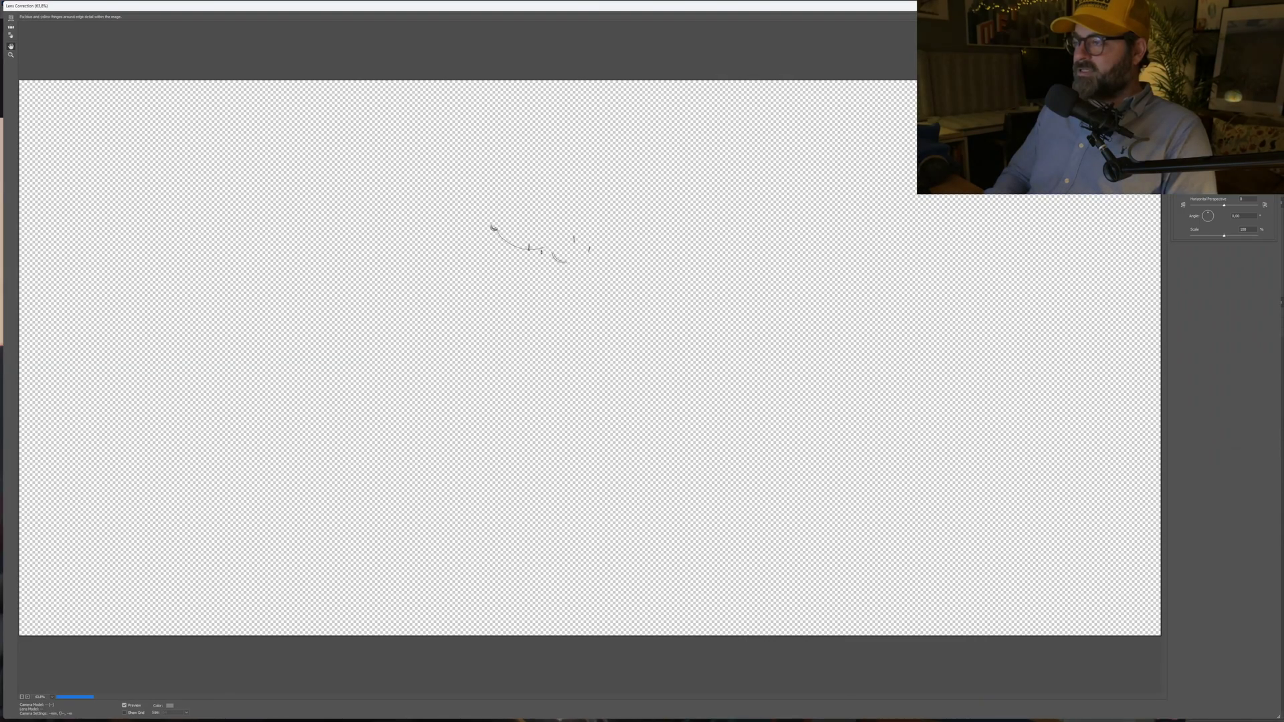
pyautogui.press('Return')
pyautogui.hotkey('ctrl', '0')
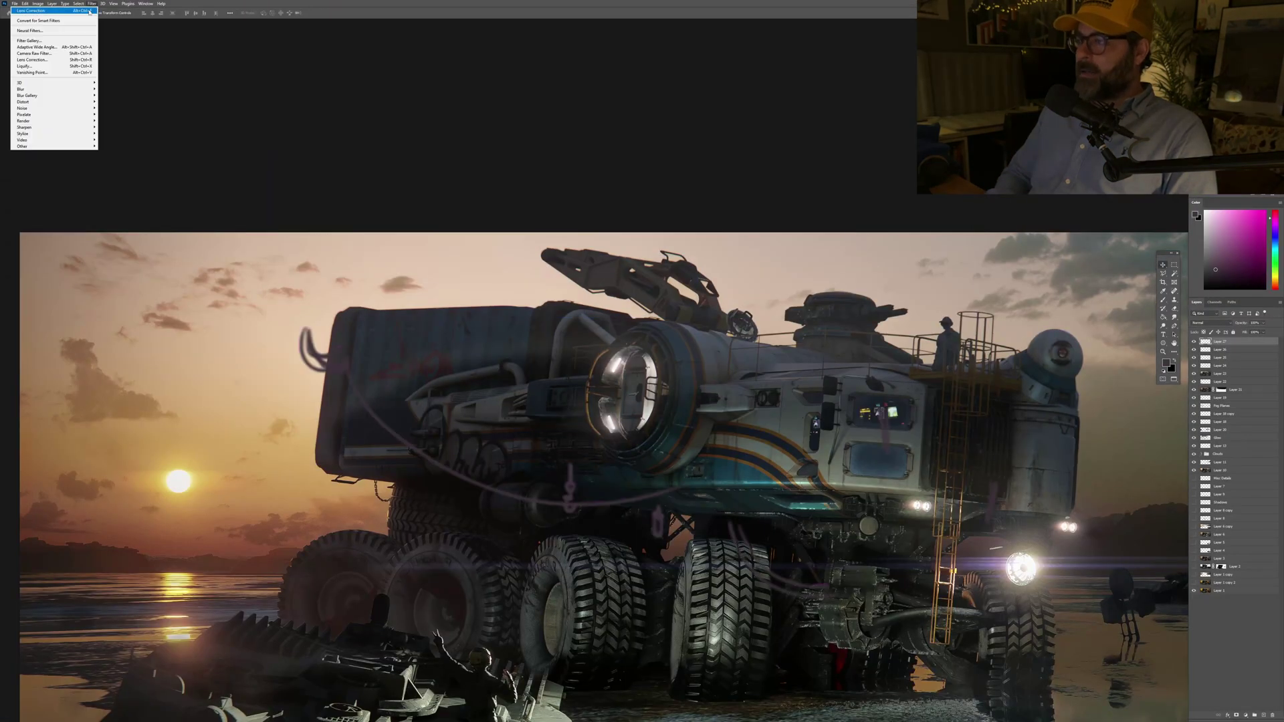
pyautogui.hotkey('ctrl', '1')
# Step: Test orange and green tints on cable copies, desaturate the original to -58, and remove the copies
pyautogui.hotkey('ctrl', 'j')
pyautogui.hotkey('ctrl', 'm')
pyautogui.press('Return')
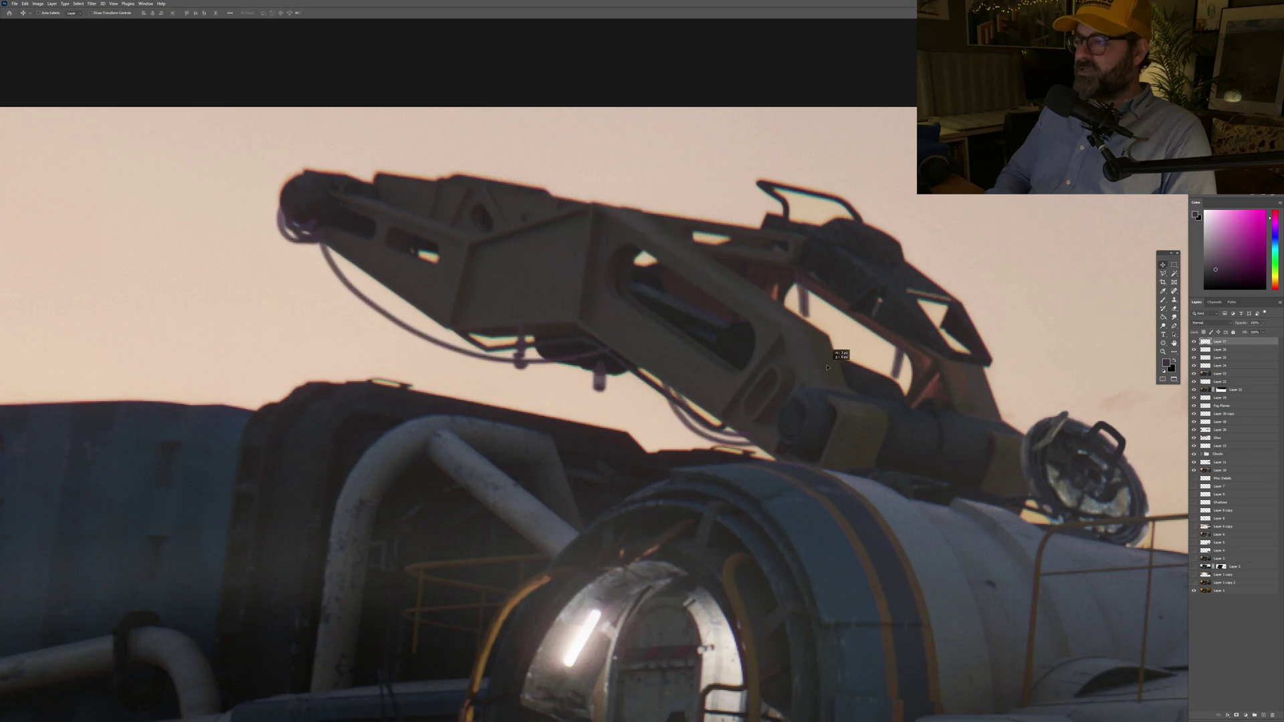
pyautogui.hotkey('ctrl', 'j')
pyautogui.hotkey('ctrl', 'u')
pyautogui.press('Return')
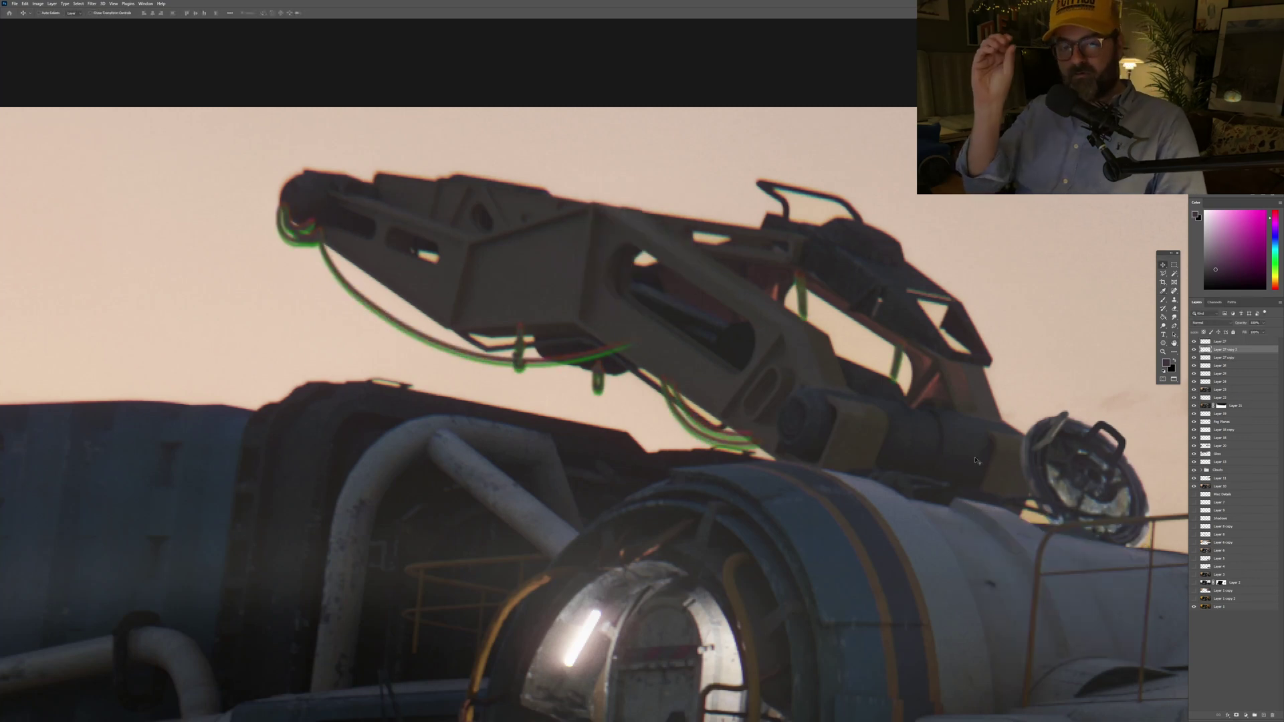
pyautogui.click(1263, 332)
pyautogui.click(1220, 341)
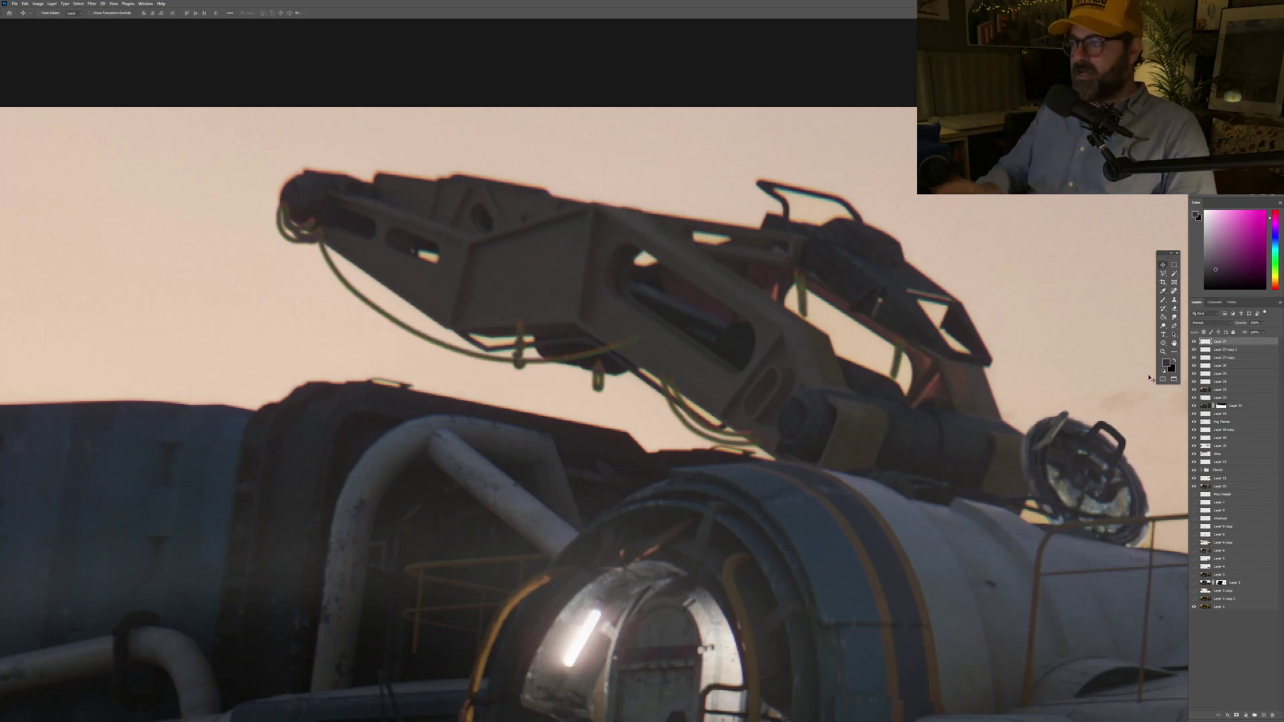
pyautogui.hotkey('ctrl', 'u')
pyautogui.moveTo(1056, 601); pyautogui.dragTo(1038, 602)
pyautogui.press('Return')
pyautogui.hotkey('ctrl', 'e')
pyautogui.hotkey('ctrl', 'e')
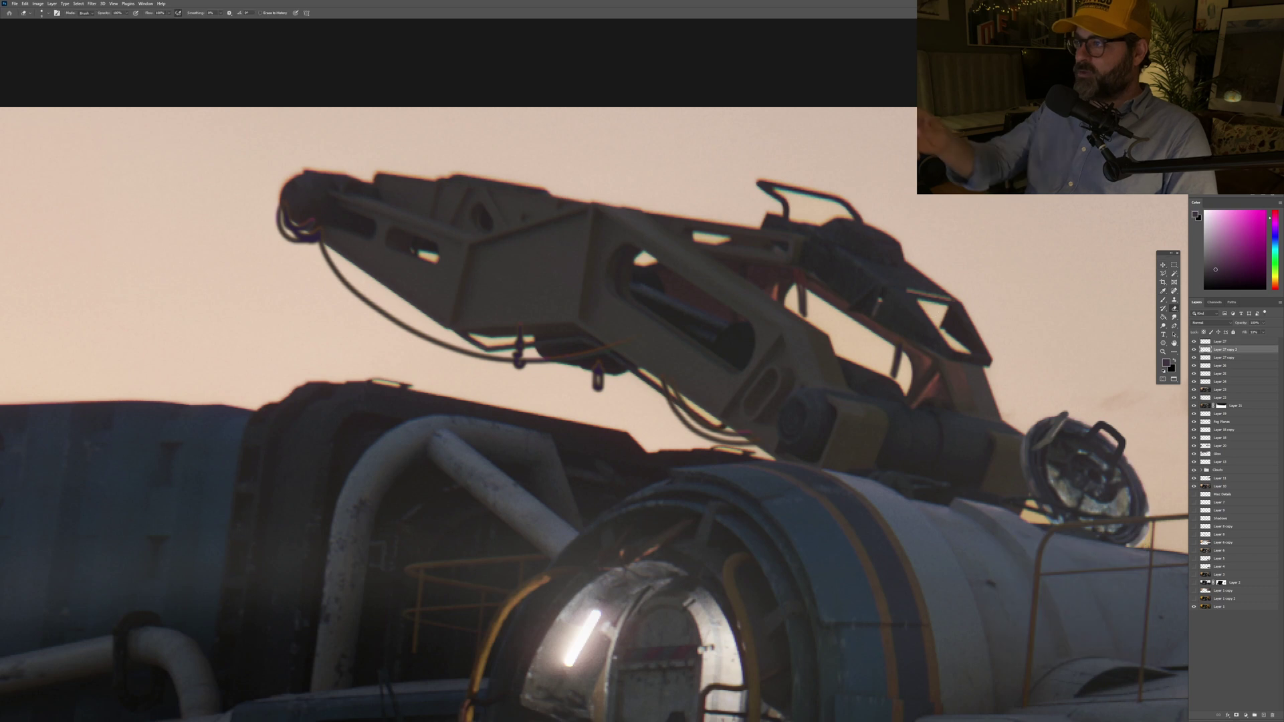
# Step: Sample colours from the crane arm and a red tone near it for painting
pyautogui.press('b')
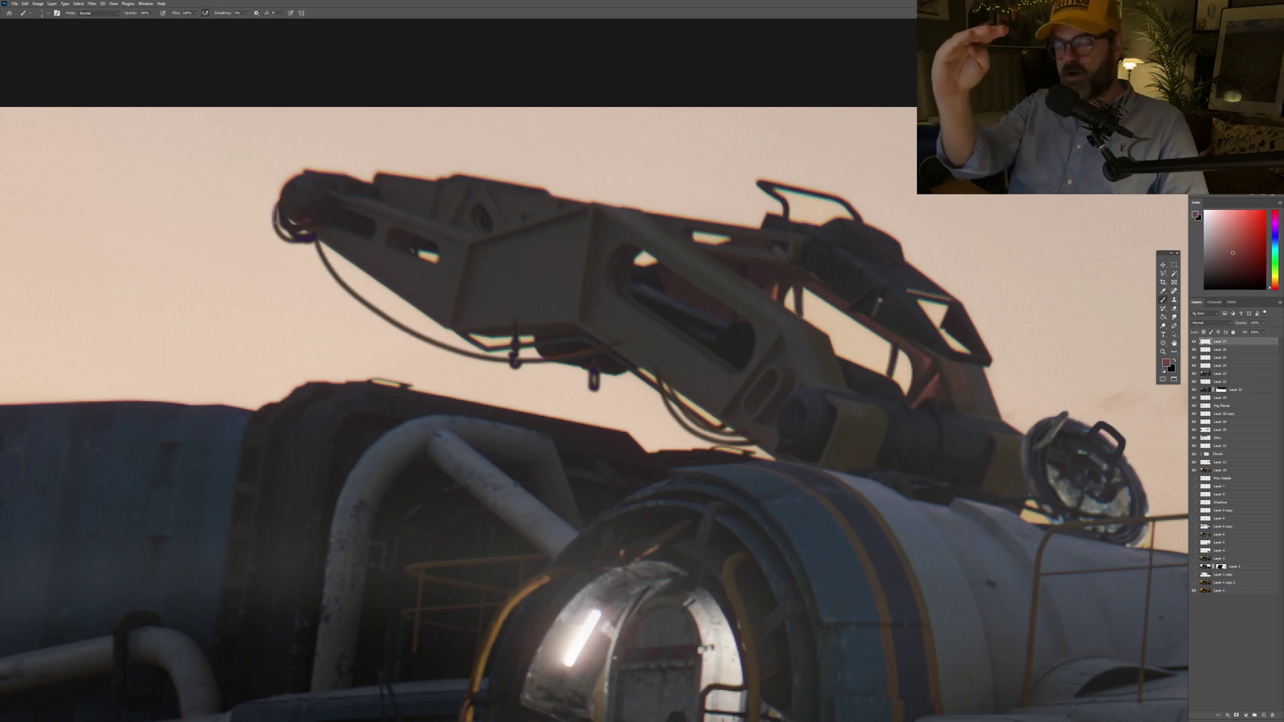
pyautogui.keyDown('alt'); pyautogui.click(511, 333); pyautogui.keyUp('alt')
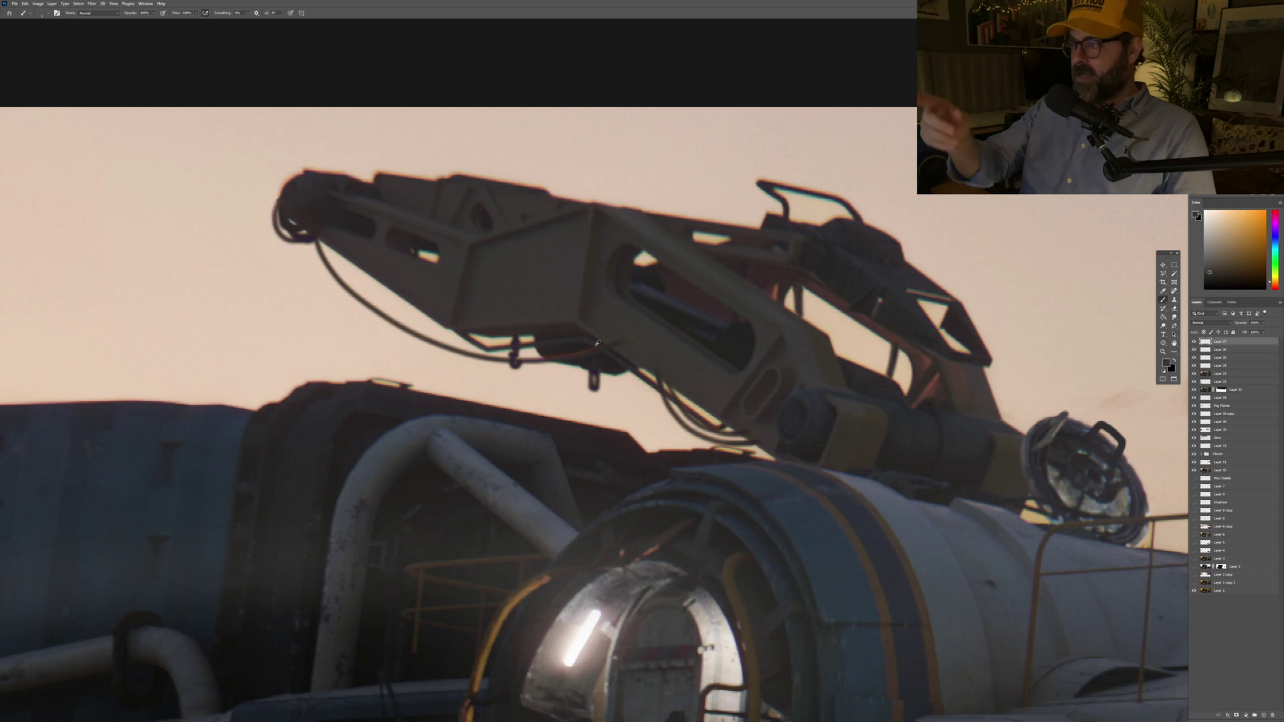
pyautogui.keyDown('alt'); pyautogui.click(678, 406); pyautogui.keyUp('alt')
pyautogui.scroll(-10, 678, 407)
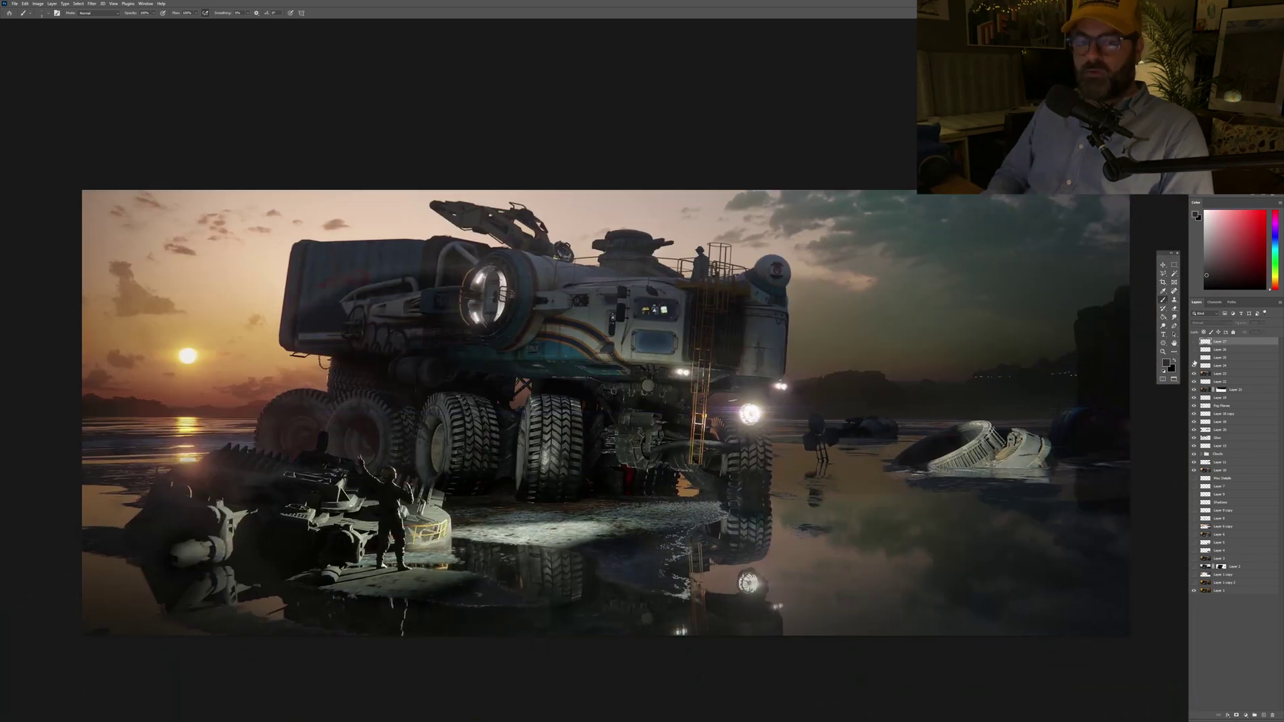
# Step: Stamp a merged copy and try flipping and scaling it to 106.67%, then cancel
pyautogui.hotkey('ctrl', 'alt', 'shift', 'e')
pyautogui.hotkey('ctrl', 't')
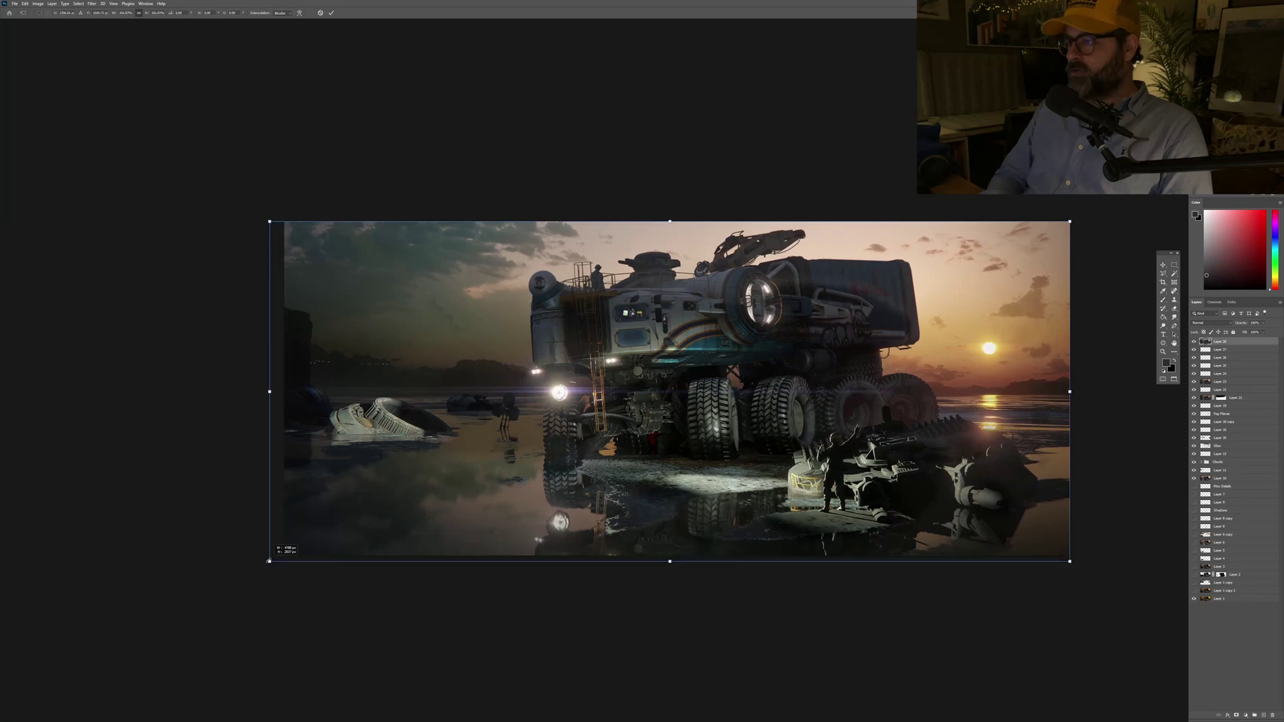
pyautogui.moveTo(284, 388); pyautogui.dragTo(230, 389)
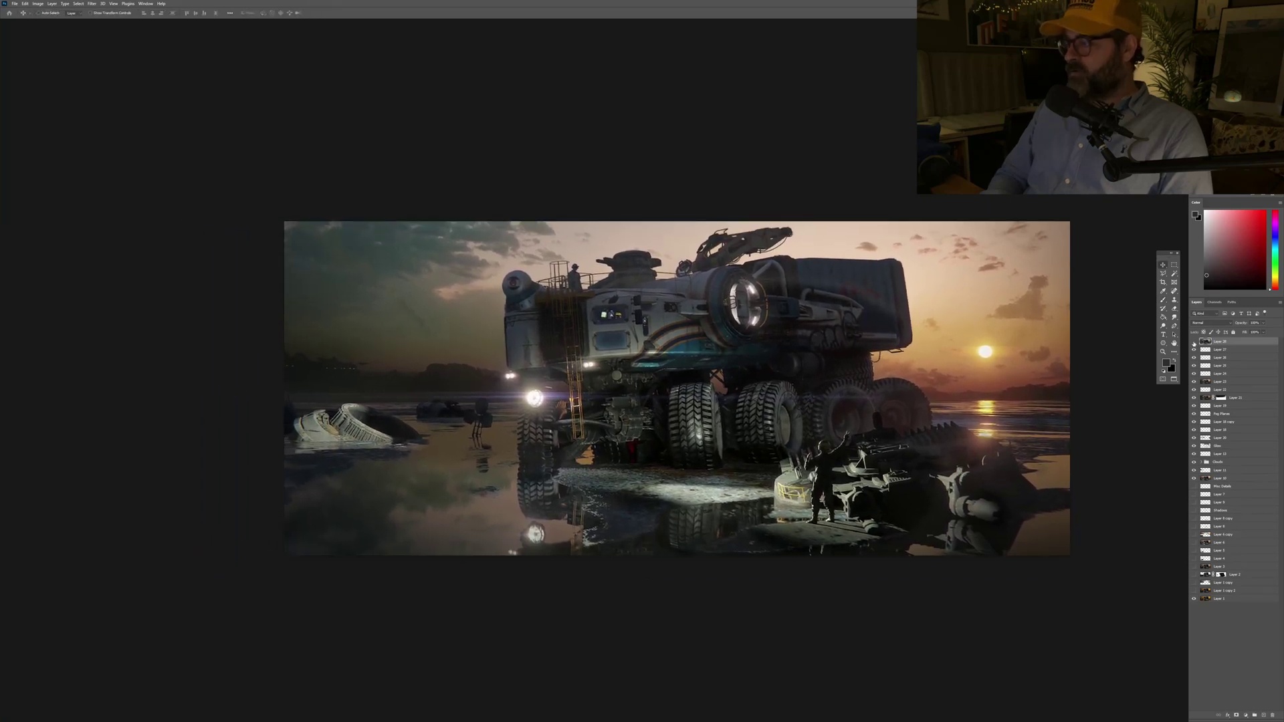
pyautogui.press('Escape')
pyautogui.hotkey('shift', 'f')
# Step: Widen the canvas to 120% width and stretch a scenery strip into the empty left side
pyautogui.hotkey('ctrl', 'alt', 'c')
pyautogui.write('12')
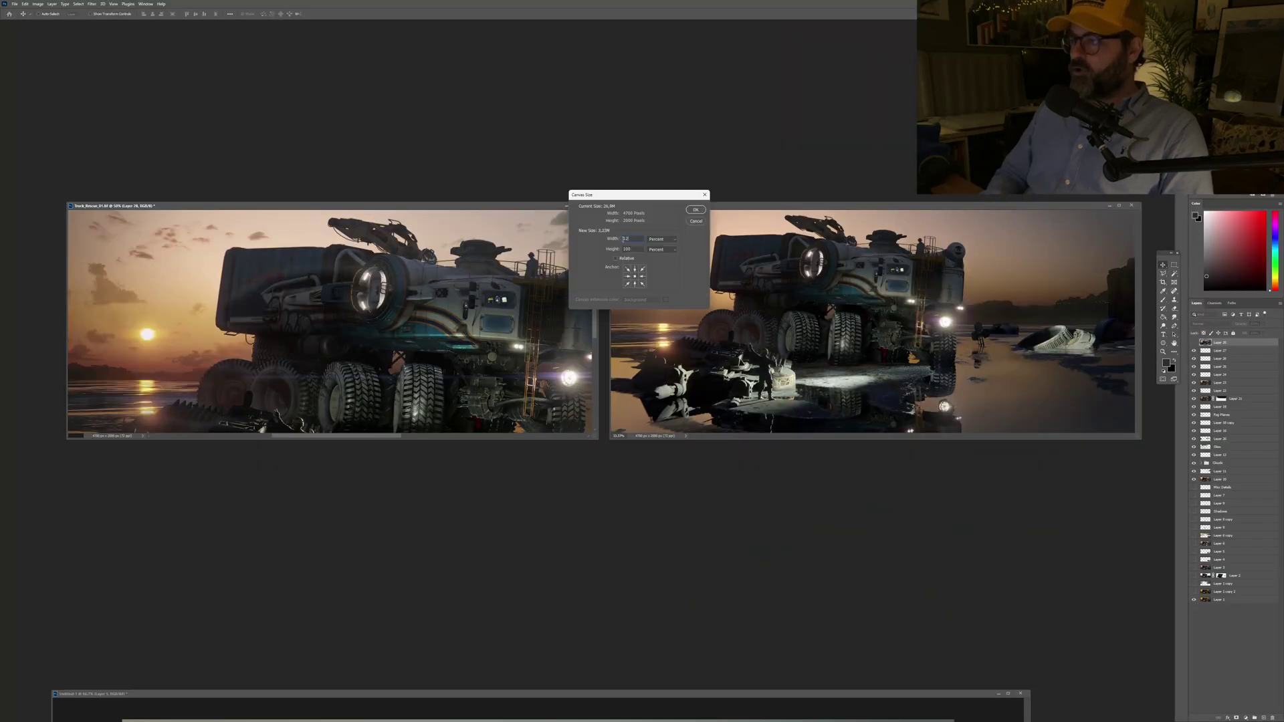
pyautogui.write('0')
pyautogui.press('Return')
pyautogui.press('f')
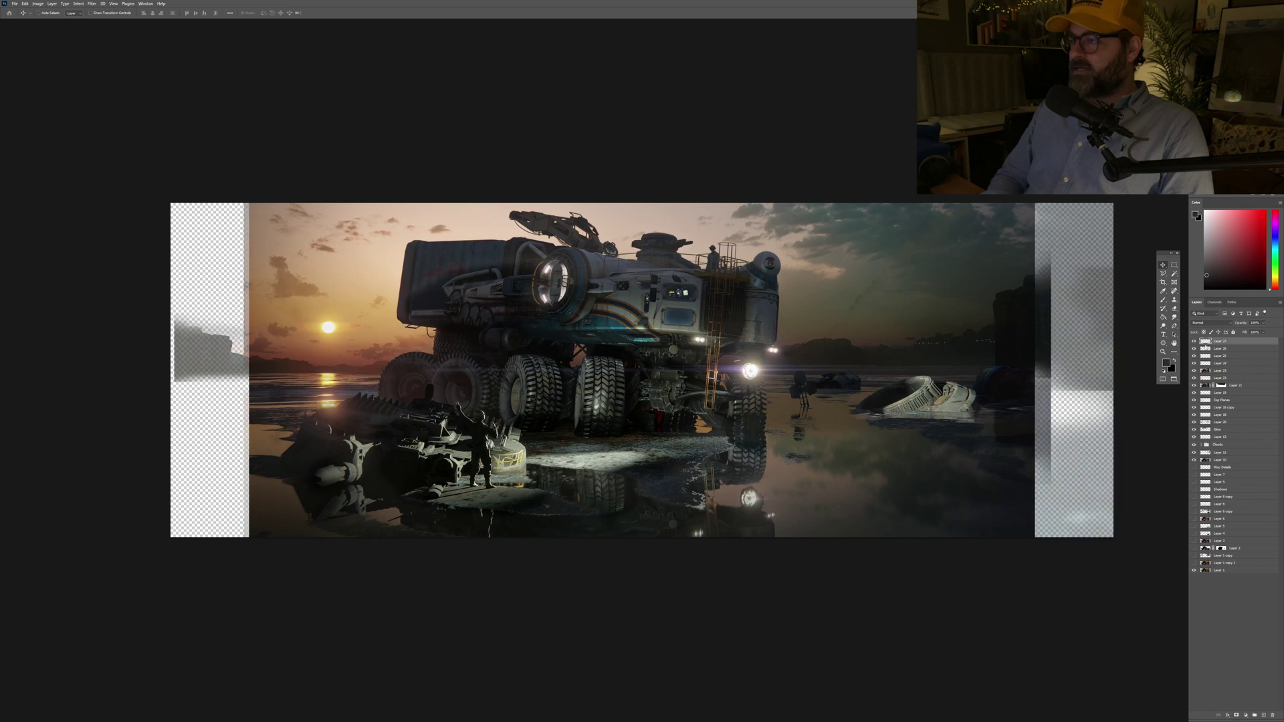
pyautogui.moveTo(392, 366); pyautogui.dragTo(365, 366)
pyautogui.press('Return')
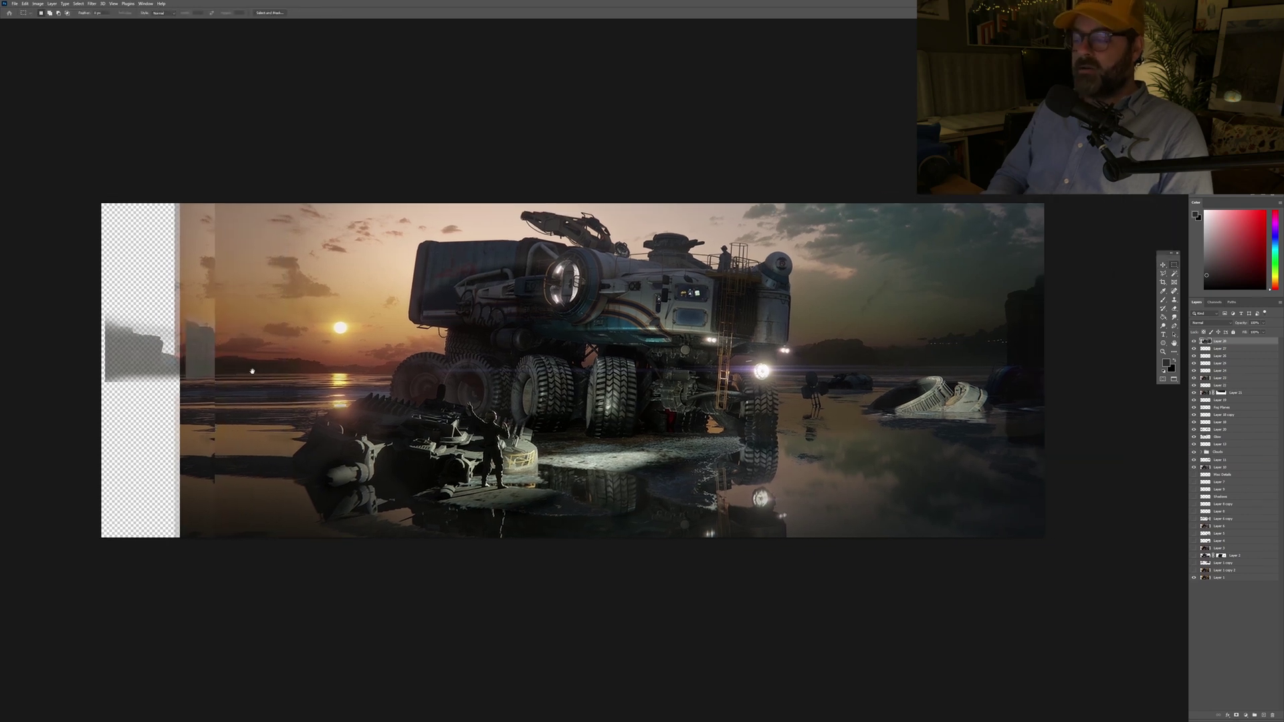
pyautogui.press('c')
pyautogui.scroll(5, 479, 376)
# Step: Sample a tan sky colour and preview the Dust & Scratches filter without applying it
pyautogui.press('b')
pyautogui.keyDown('alt'); pyautogui.click(587, 208); pyautogui.keyUp('alt')
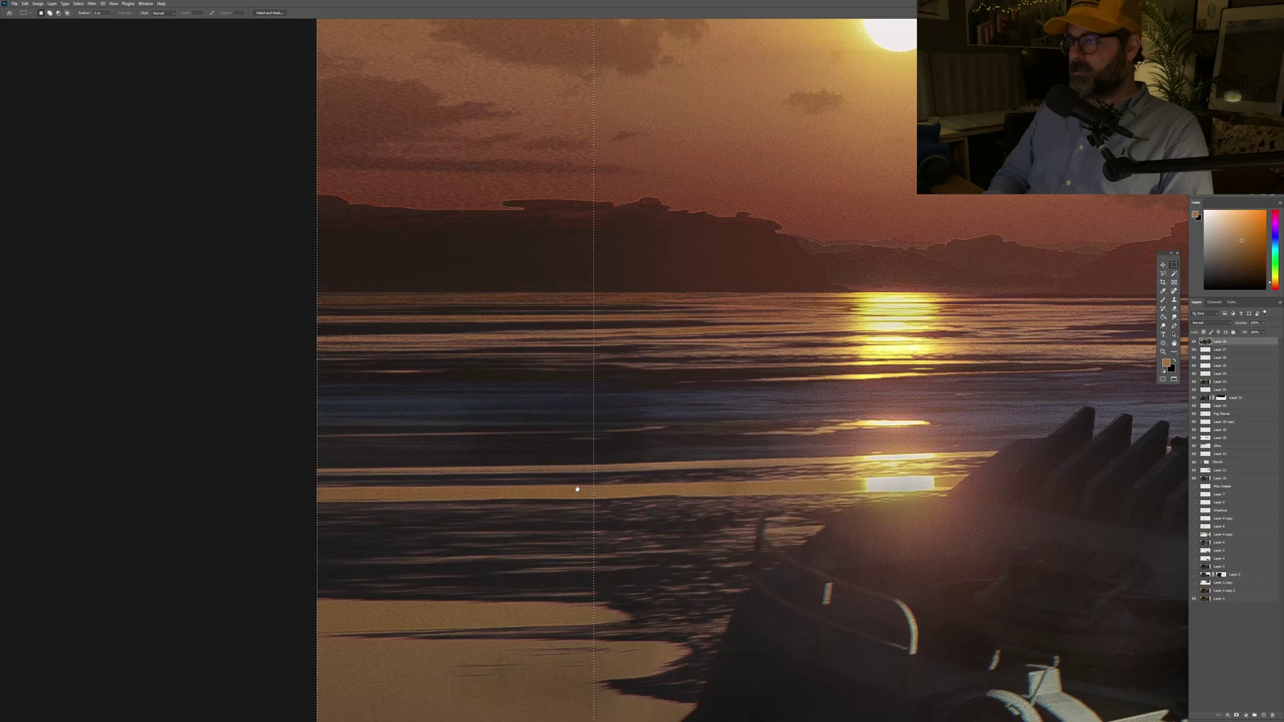
pyautogui.press('m')
pyautogui.hotkey('ctrl', '0')
pyautogui.click(91, 3)
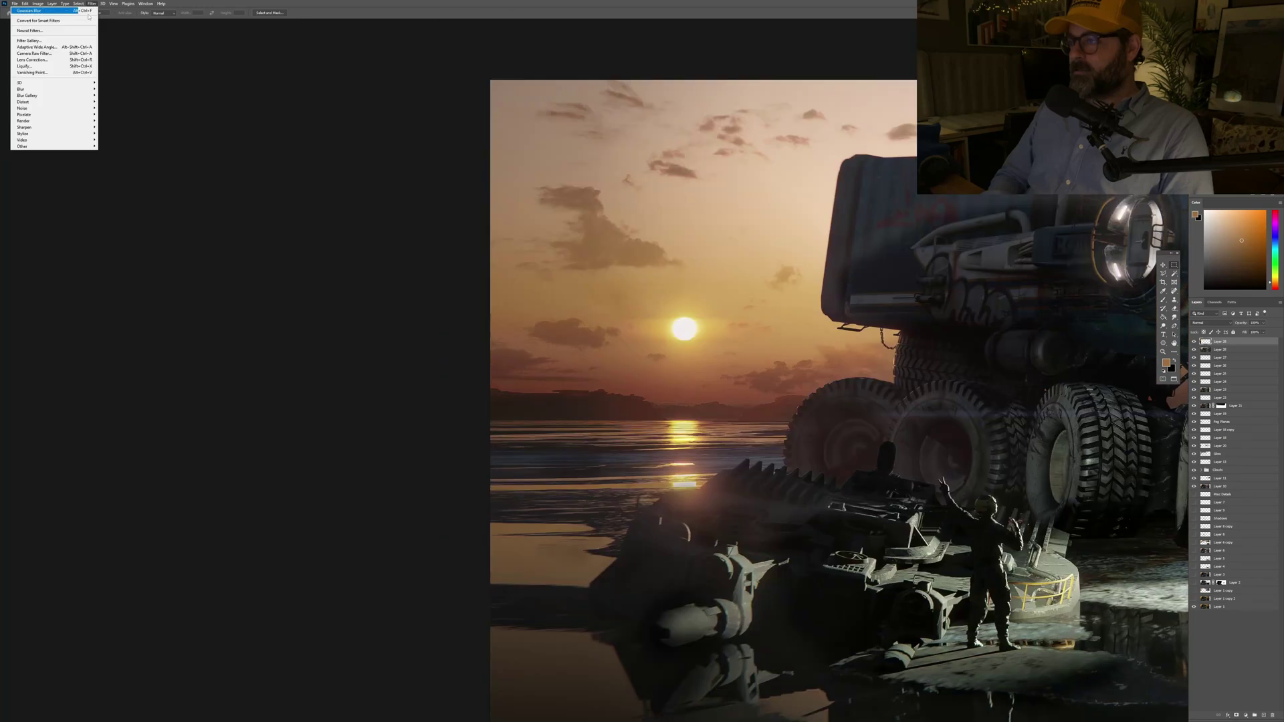
pyautogui.moveTo(53, 107)
pyautogui.click(107, 121)
pyautogui.press('Escape')
pyautogui.scroll(3, 602, 334)
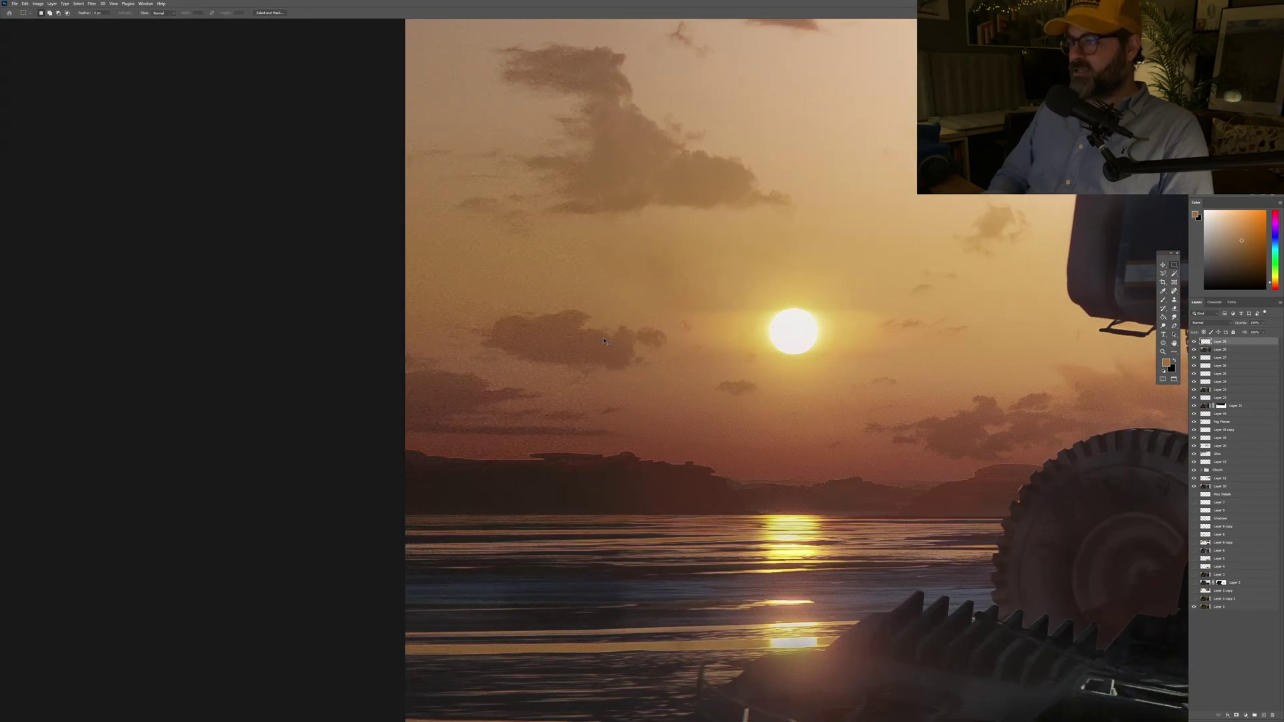
pyautogui.scroll(-4, 603, 339)
pyautogui.moveTo(603, 339); pyautogui.dragTo(554, 341)
# Step: Try Levels on a temporary merged layer, discard it, and choose a soft brush
pyautogui.hotkey('ctrl', 'shift', 'alt', 'e')
pyautogui.hotkey('ctrl', 'l')
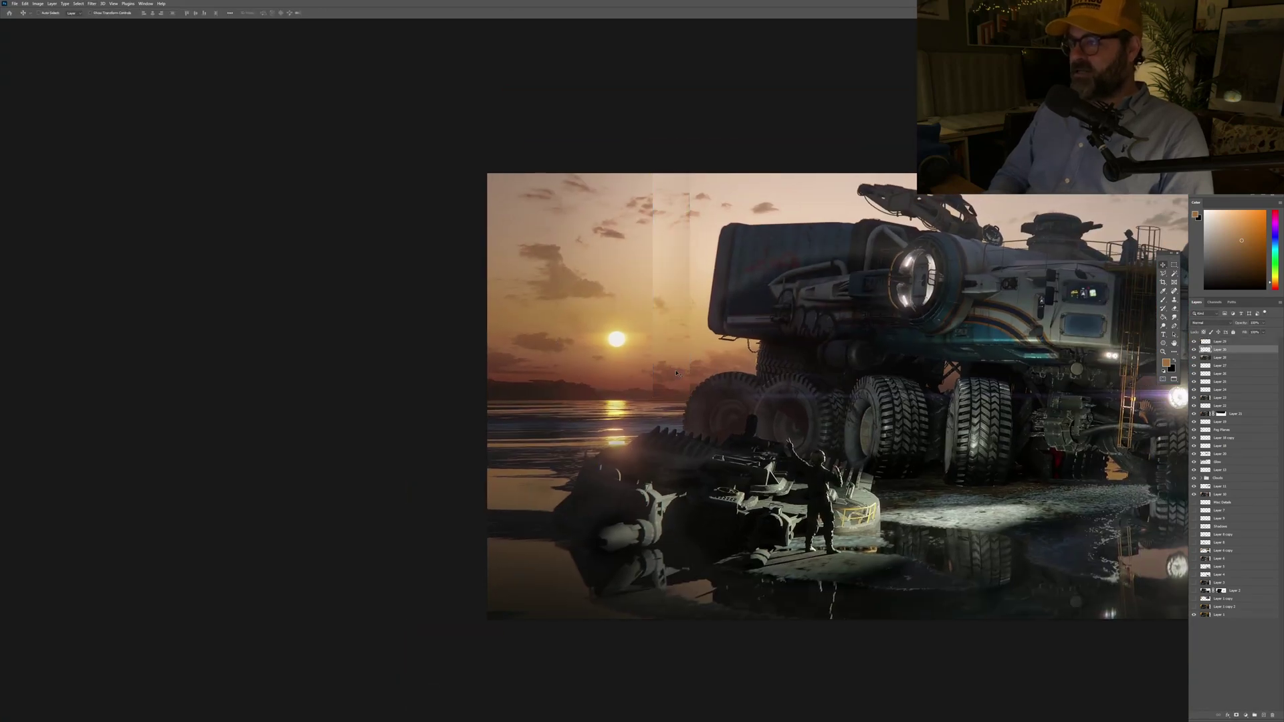
pyautogui.press('Escape')
pyautogui.hotkey('ctrl', 'z')
pyautogui.press('b')
pyautogui.scroll(2, 530, 458)
pyautogui.rightClick(510, 535)
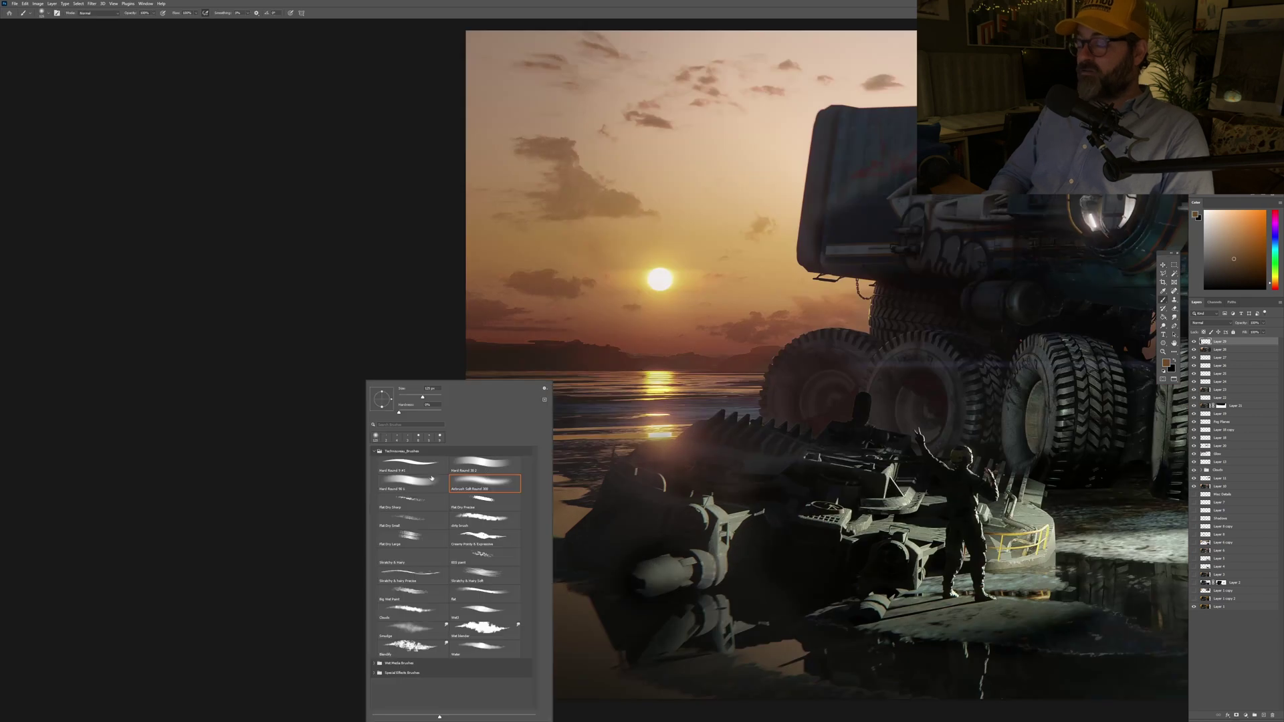
pyautogui.press('Escape')
# Step: Sample several orange and tan paint colours from the sunset sky near the clouds
pyautogui.keyDown('alt'); pyautogui.click(544, 396); pyautogui.keyUp('alt')
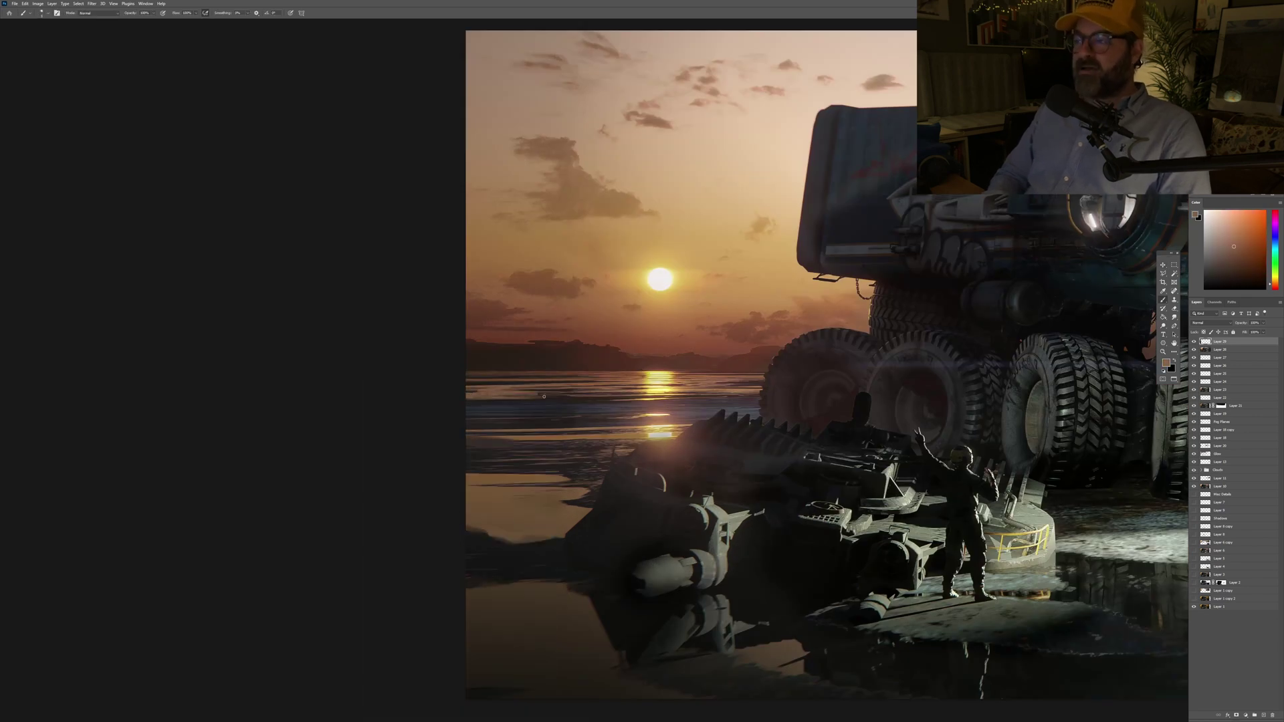
pyautogui.moveTo(566, 283); pyautogui.dragTo(585, 346)
pyautogui.keyDown('alt'); pyautogui.click(586, 346); pyautogui.keyUp('alt')
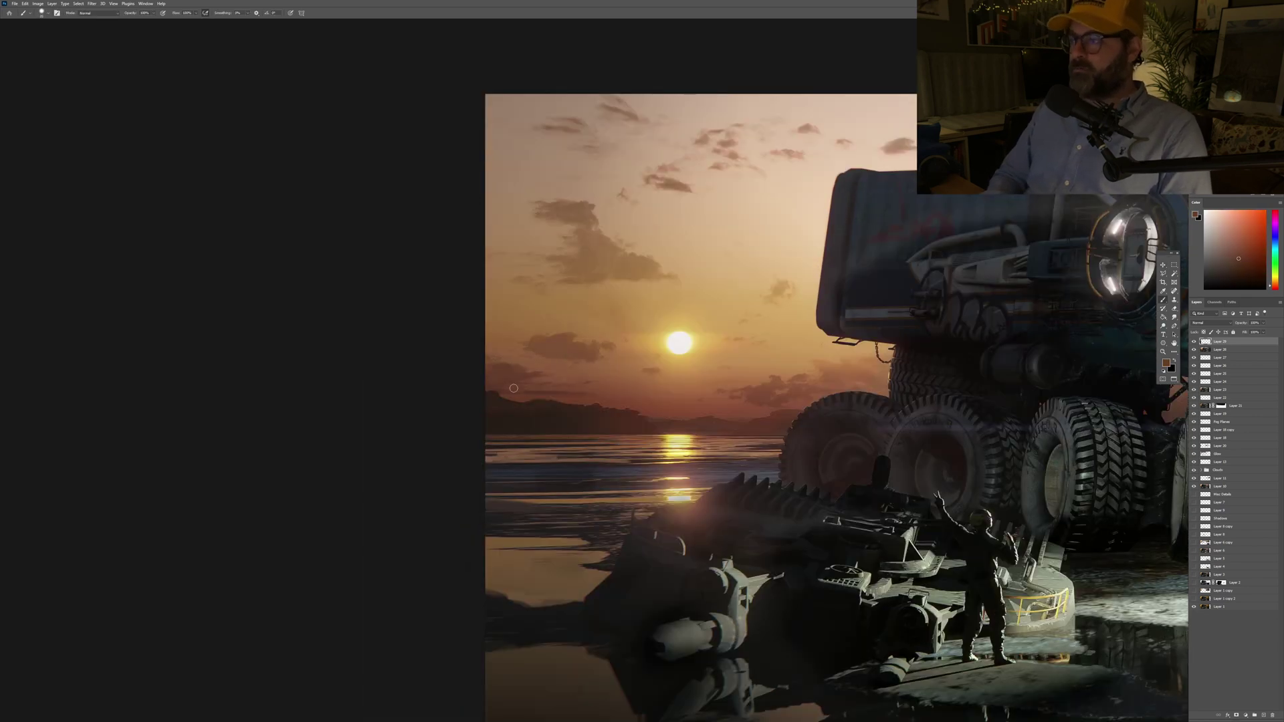
pyautogui.moveTo(514, 283); pyautogui.dragTo(552, 348)
pyautogui.keyDown('alt'); pyautogui.click(552, 349); pyautogui.keyUp('alt')
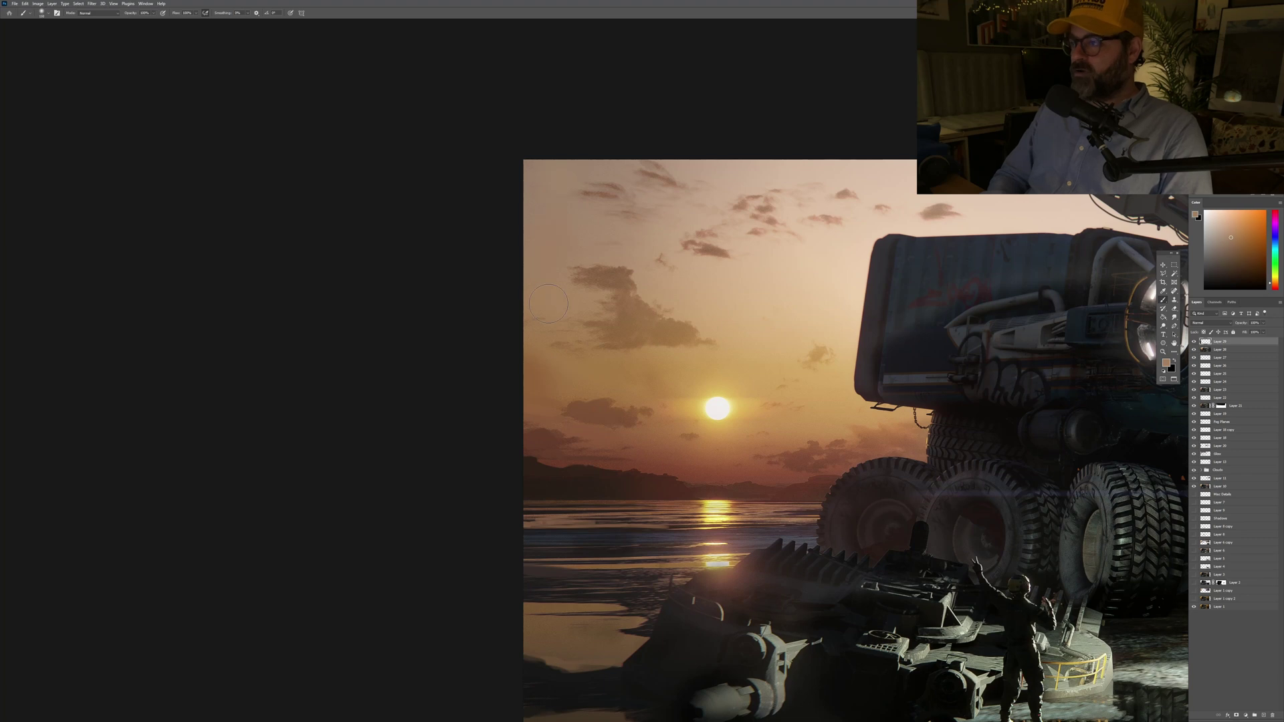
pyautogui.scroll(2, 616, 330)
pyautogui.keyDown('alt'); pyautogui.click(624, 210); pyautogui.keyUp('alt')
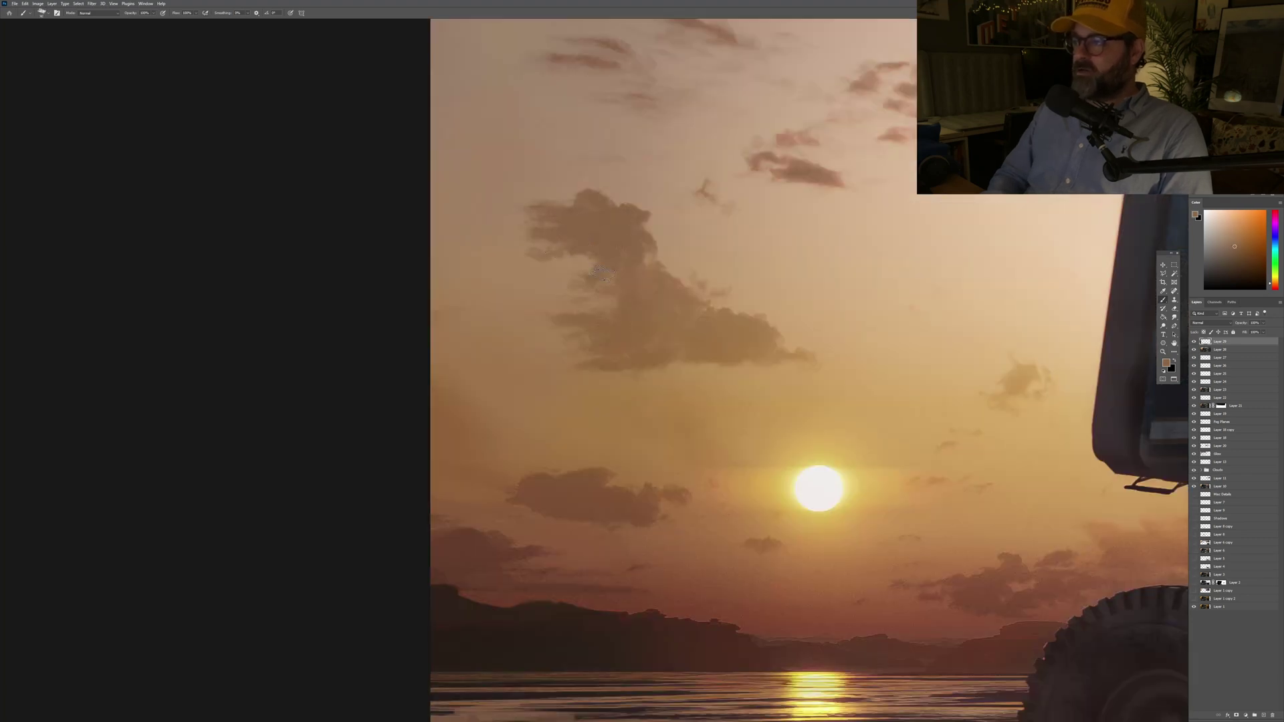
pyautogui.scroll(-3, 572, 319)
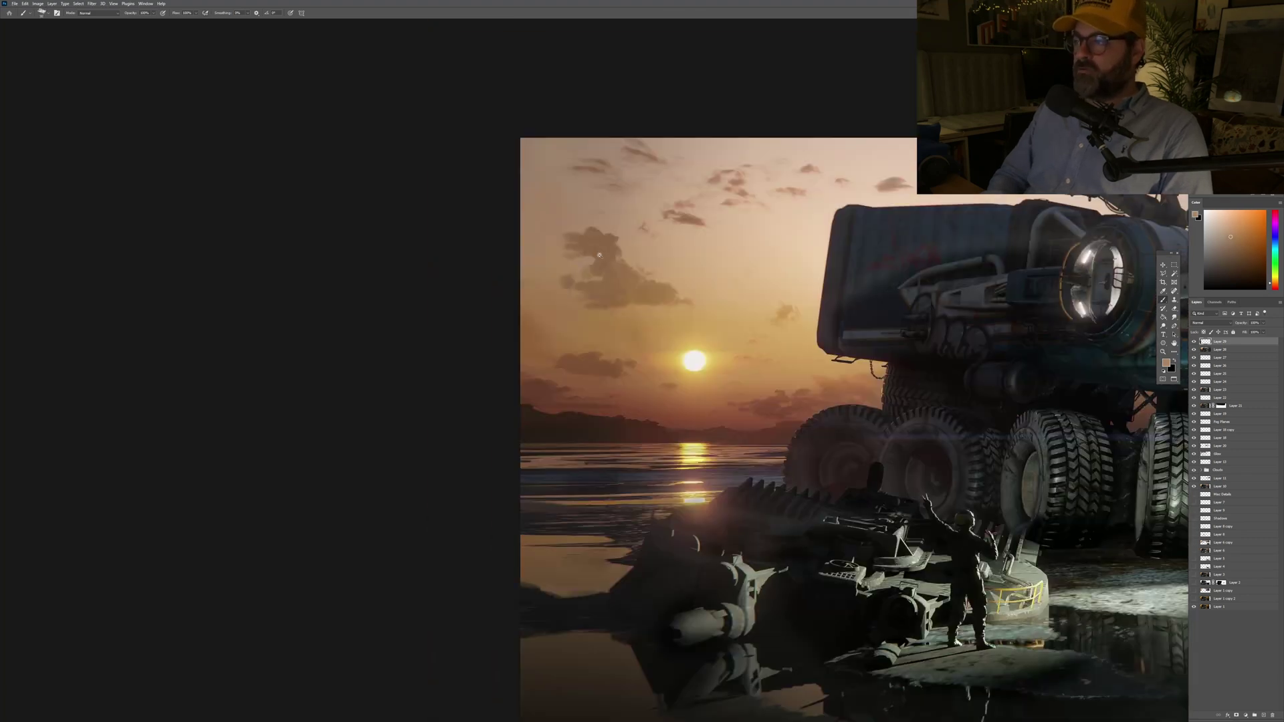
pyautogui.scroll(5, 509, 198)
pyautogui.keyDown('alt'); pyautogui.click(509, 197); pyautogui.keyUp('alt')
# Step: Paint the upper cloud darker with brown sampled from the big cloud
pyautogui.moveTo(509, 197); pyautogui.dragTo(543, 225)
pyautogui.keyDown('alt'); pyautogui.click(551, 435); pyautogui.keyUp('alt')
pyautogui.moveTo(468, 207); pyautogui.dragTo(547, 184)
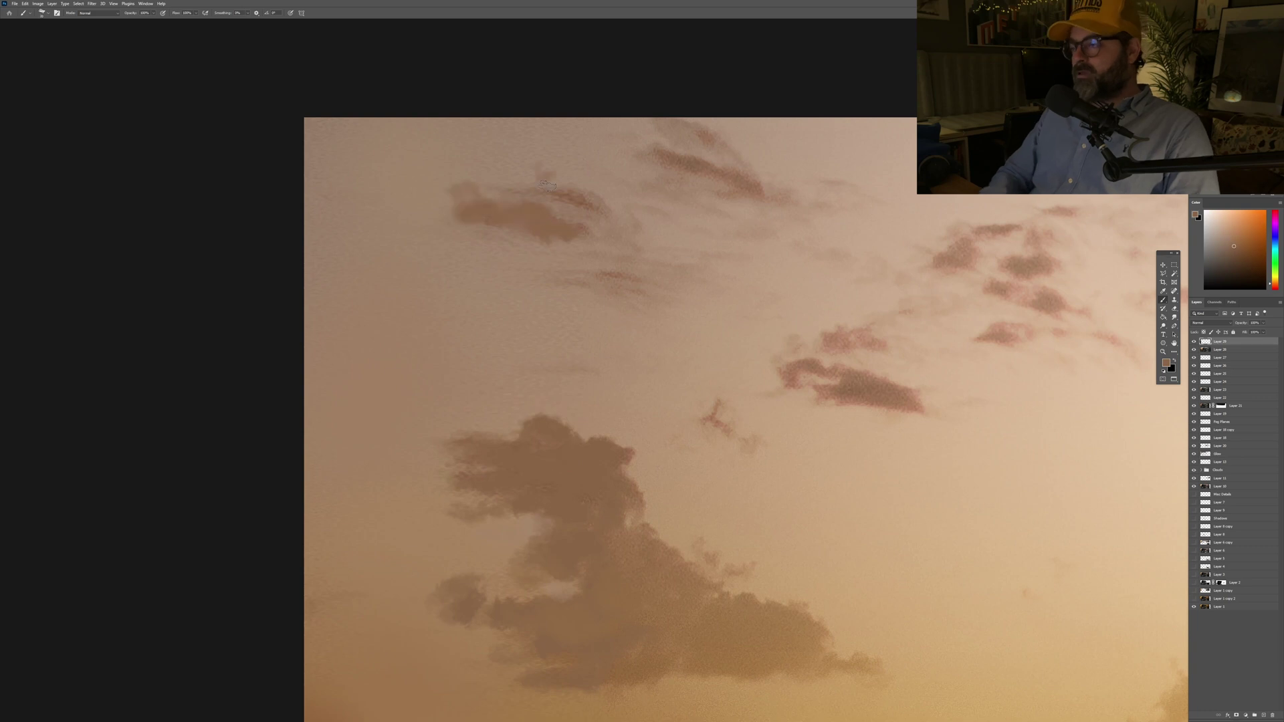
pyautogui.scroll(-5, 704, 342)
pyautogui.moveTo(650, 339)
pyautogui.mouseDown()
pyautogui.moveTo(556, 337)
pyautogui.moveTo(495, 317)
pyautogui.mouseUp()
pyautogui.keyDown('alt'); pyautogui.click(373, 399); pyautogui.keyUp('alt')
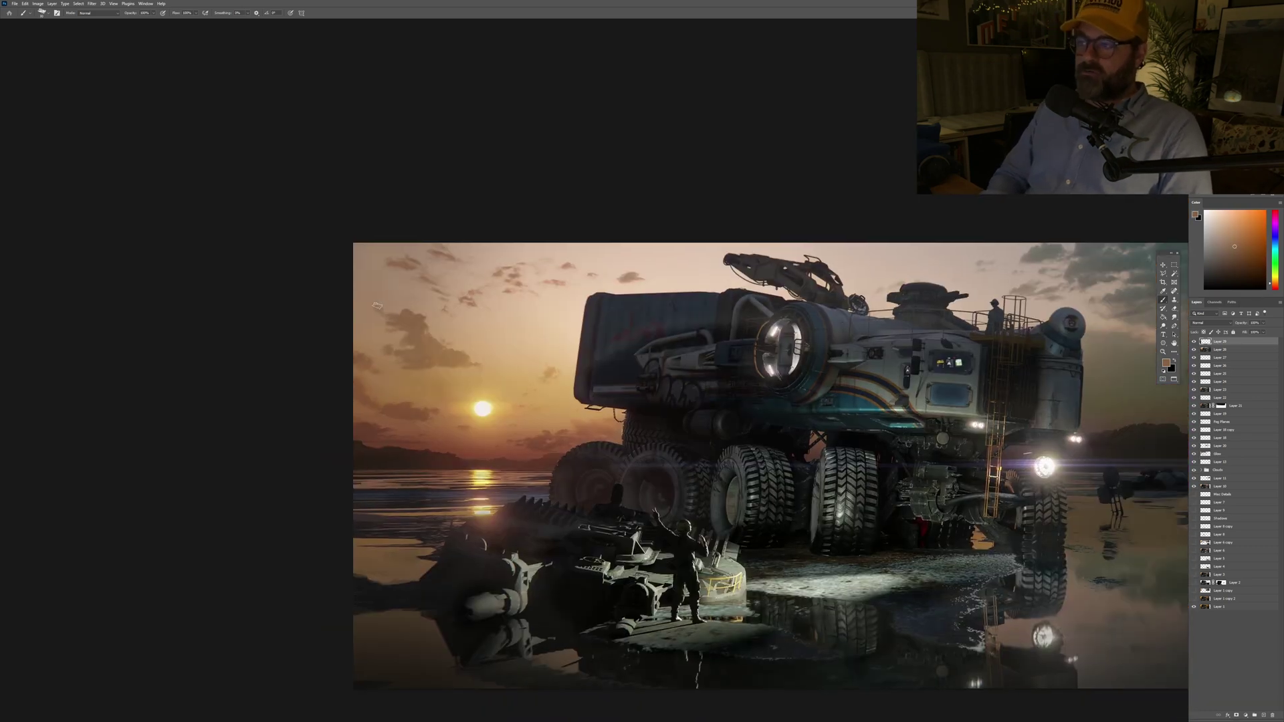
# Step: Flip the canvas horizontally to check the composition, flip it back, and sample an orange
pyautogui.scroll(-2, 375, 285)
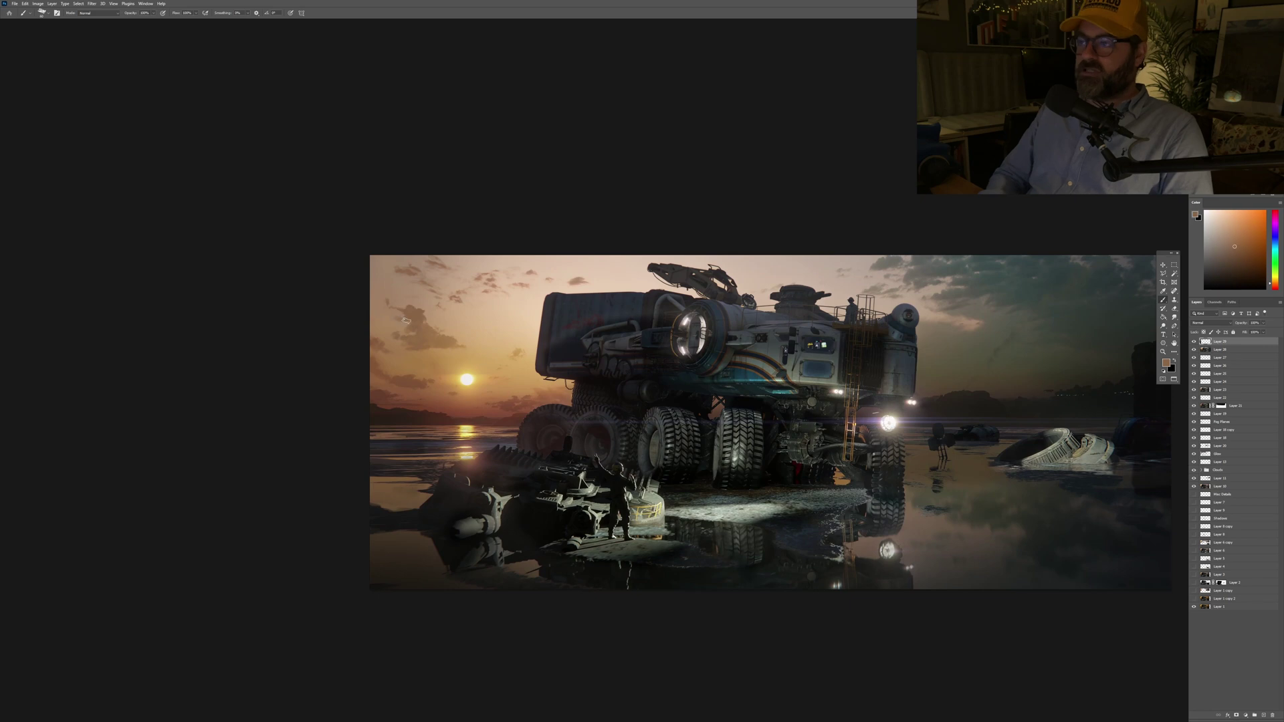
pyautogui.hotkey('ctrl', 'shift', 'h')
pyautogui.hotkey('ctrl', 'shift', 'h')
pyautogui.scroll(-1, 657, 408)
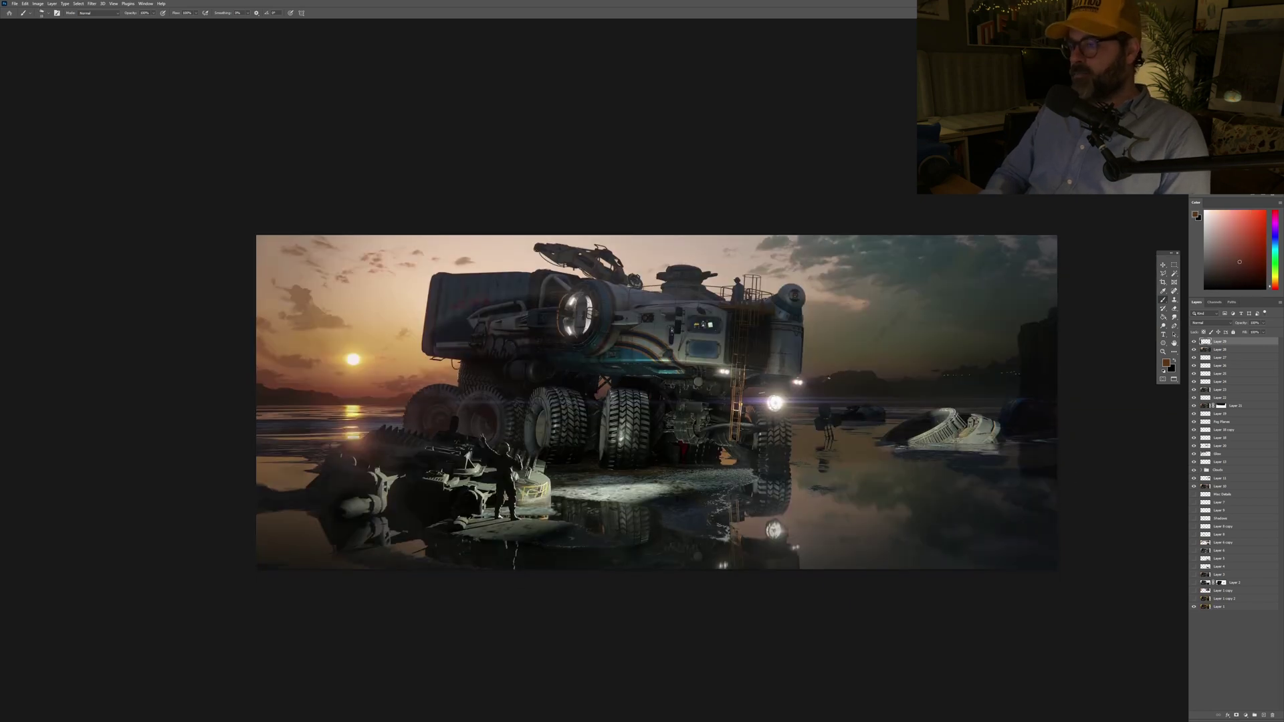
pyautogui.hotkey('ctrl', 'shift', 'h')
pyautogui.hotkey('ctrl', 'shift', 'h')
pyautogui.scroll(-1, 698, 427)
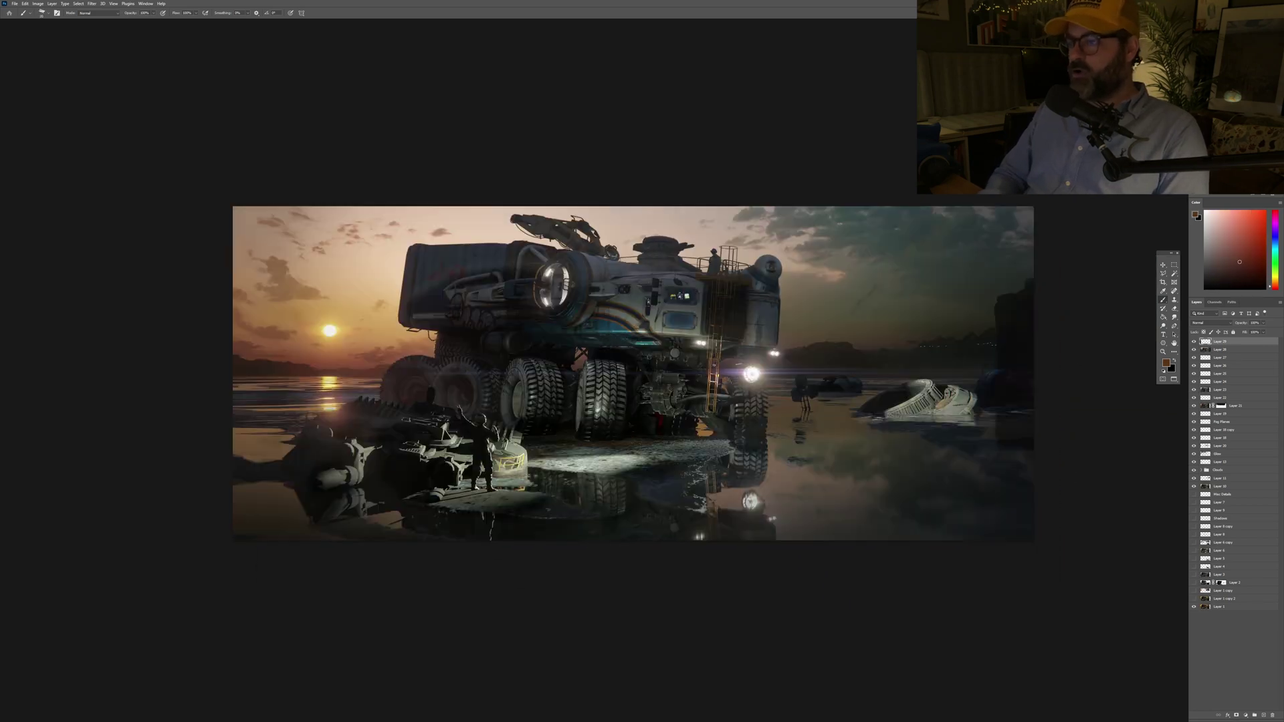
pyautogui.scroll(4, 697, 426)
pyautogui.keyDown('alt'); pyautogui.click(698, 426); pyautogui.keyUp('alt')
# Step: Add a new empty layer with a larger brush and a dark orange-brown colour
pyautogui.hotkey('ctrl', 'alt', 'shift', 'n')
pyautogui.scroll(2, 698, 427)
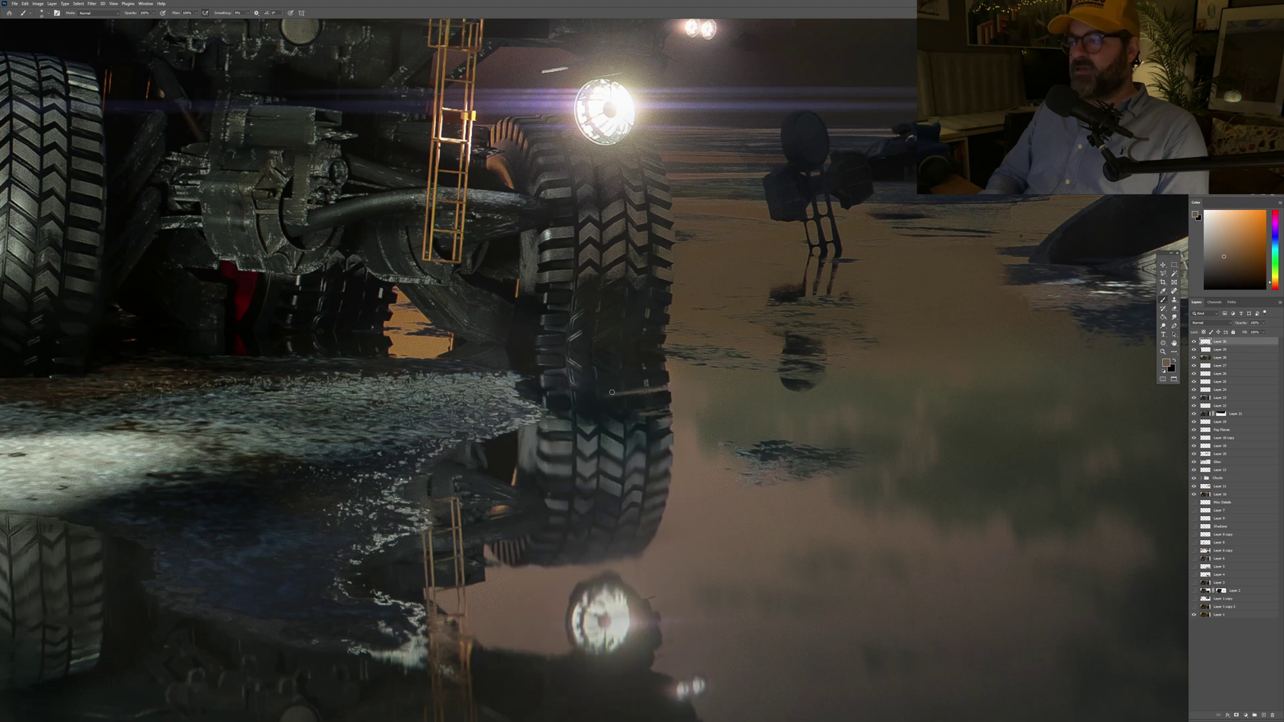
pyautogui.press(']')
pyautogui.scroll(-5, 651, 385)
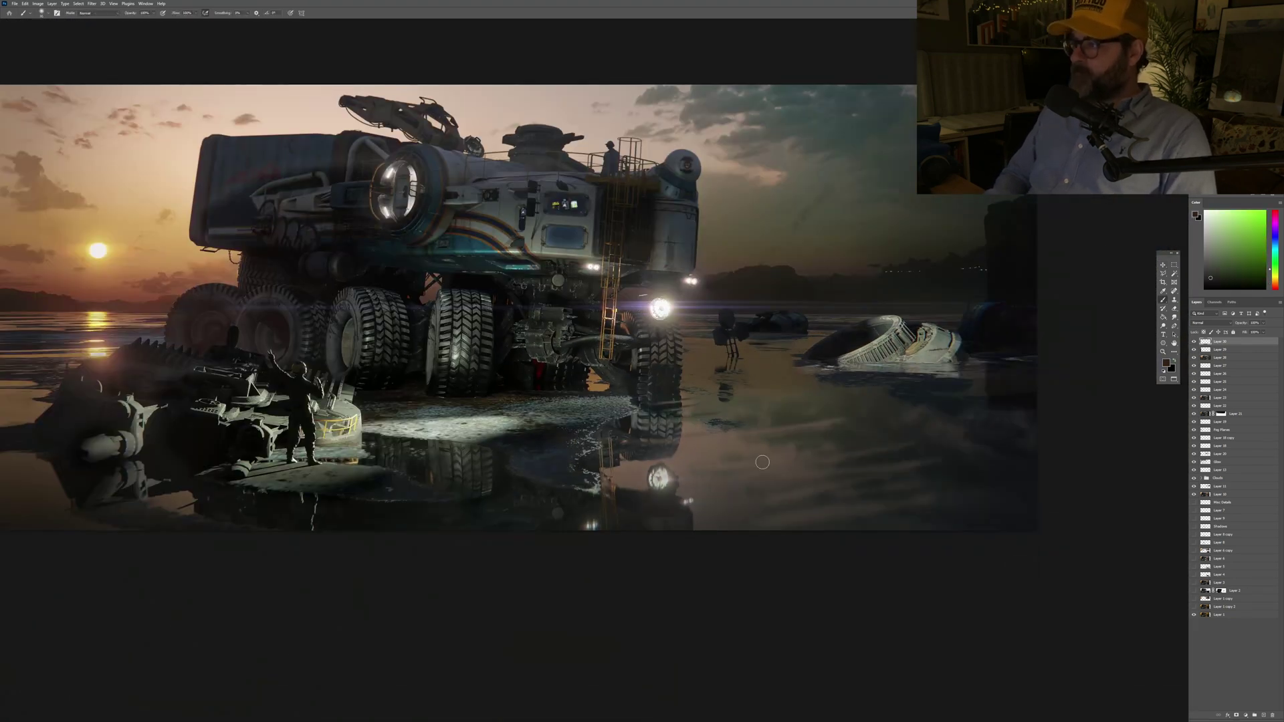
pyautogui.keyDown('alt'); pyautogui.click(814, 494); pyautogui.keyUp('alt')
pyautogui.scroll(-3, 741, 493)
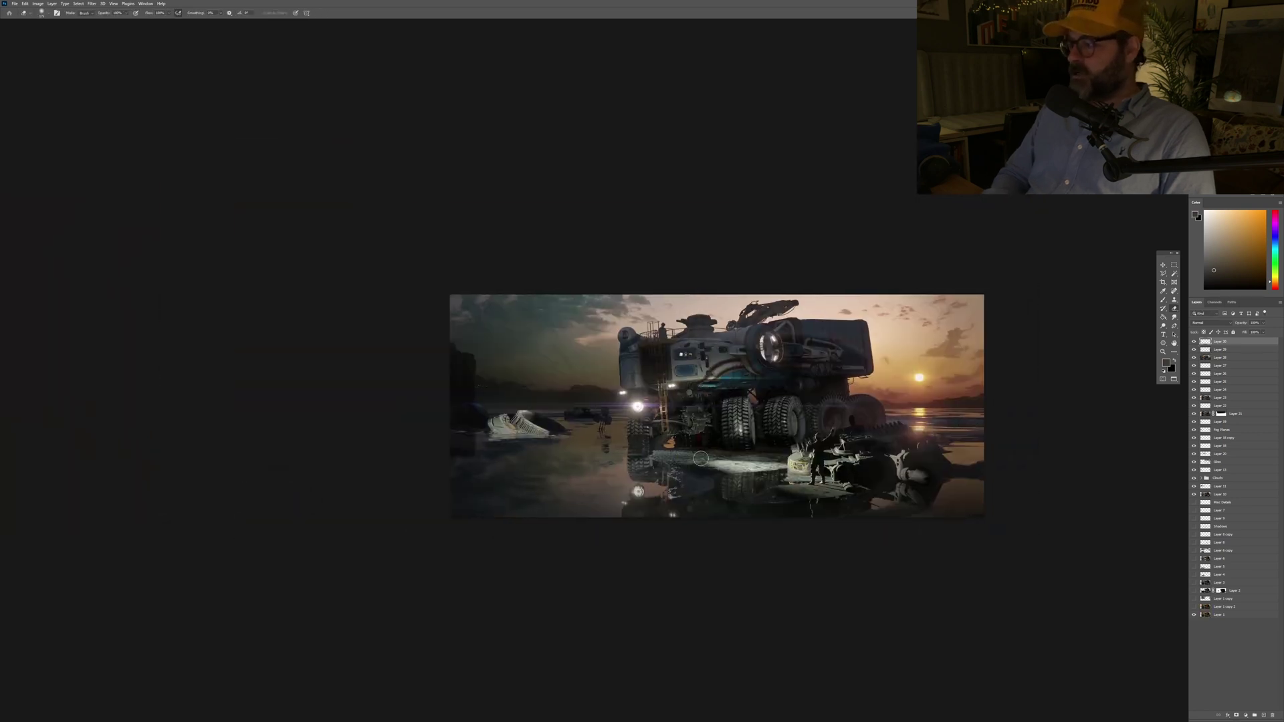
pyautogui.scroll(5, 634, 462)
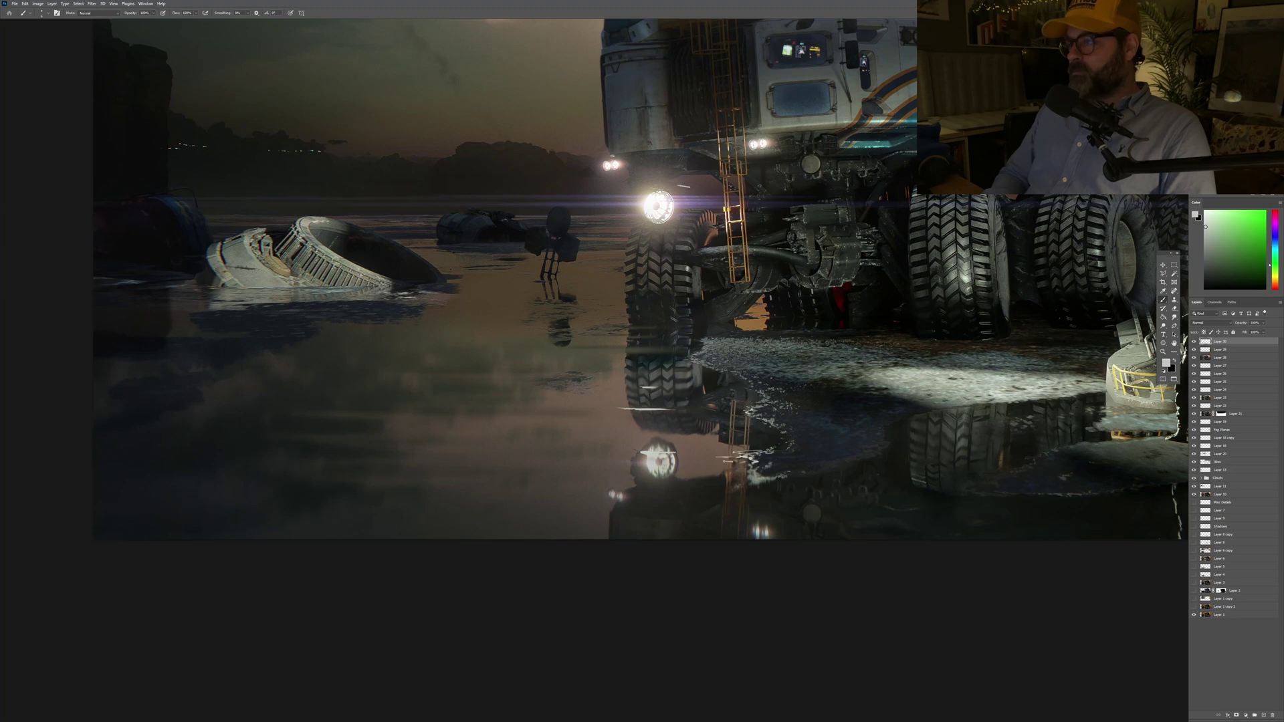
pyautogui.scroll(-3, 646, 434)
pyautogui.press('h')
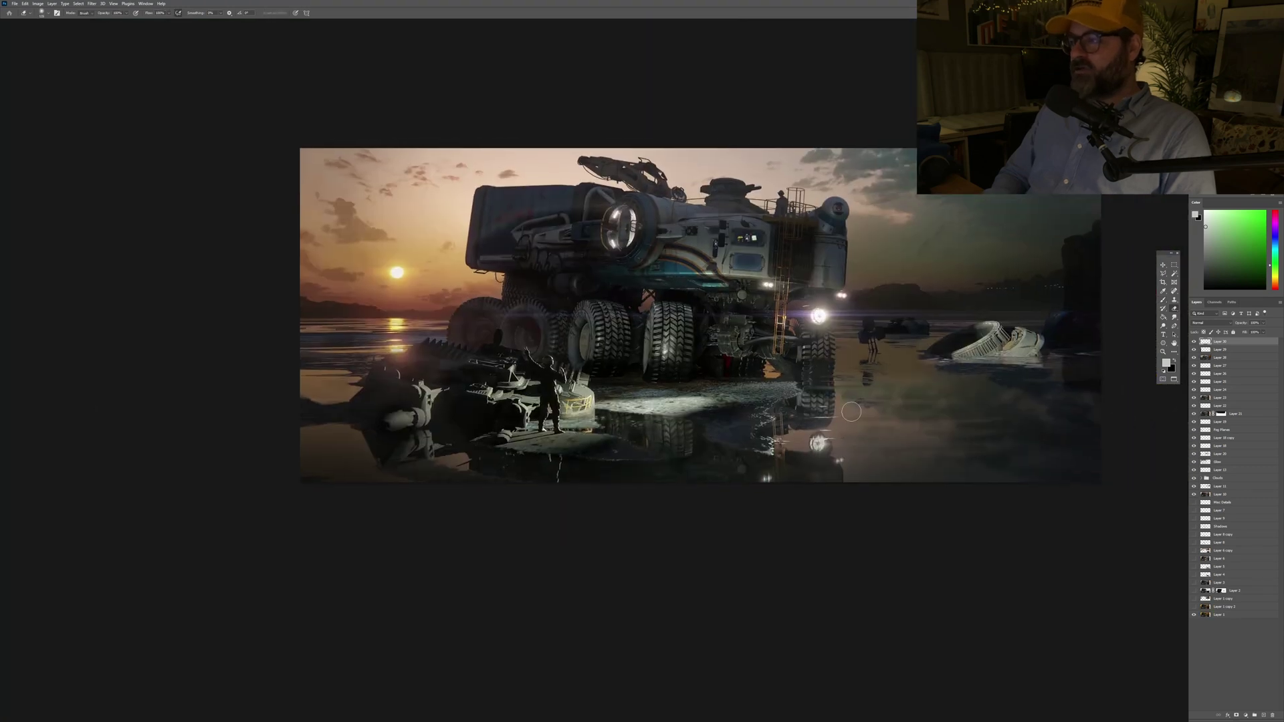
pyautogui.press('Tab')
# Step: Brush a dark coiled hose loop on the water at lower right, undoing two long extra strokes
pyautogui.moveTo(960, 495); pyautogui.dragTo(1001, 563)
pyautogui.moveTo(946, 548); pyautogui.dragTo(1013, 509)
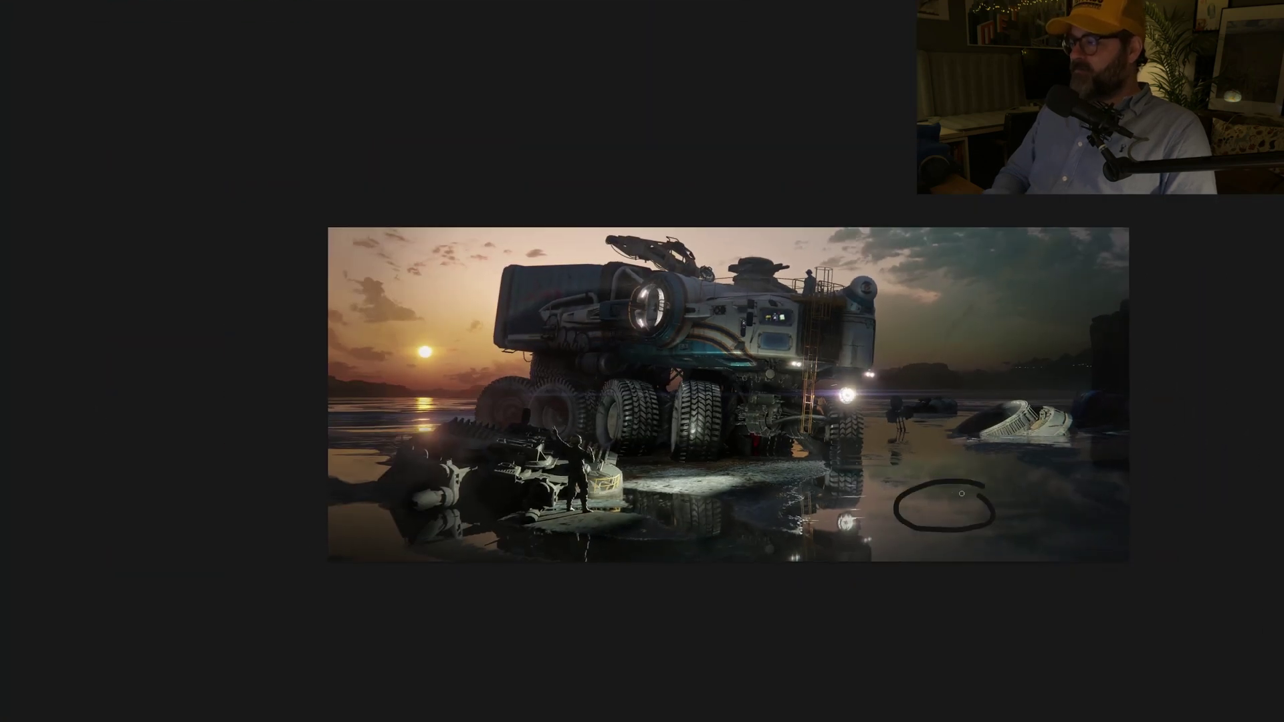
pyautogui.moveTo(993, 515); pyautogui.dragTo(982, 511)
pyautogui.press('h')
pyautogui.moveTo(538, 487); pyautogui.dragTo(783, 331)
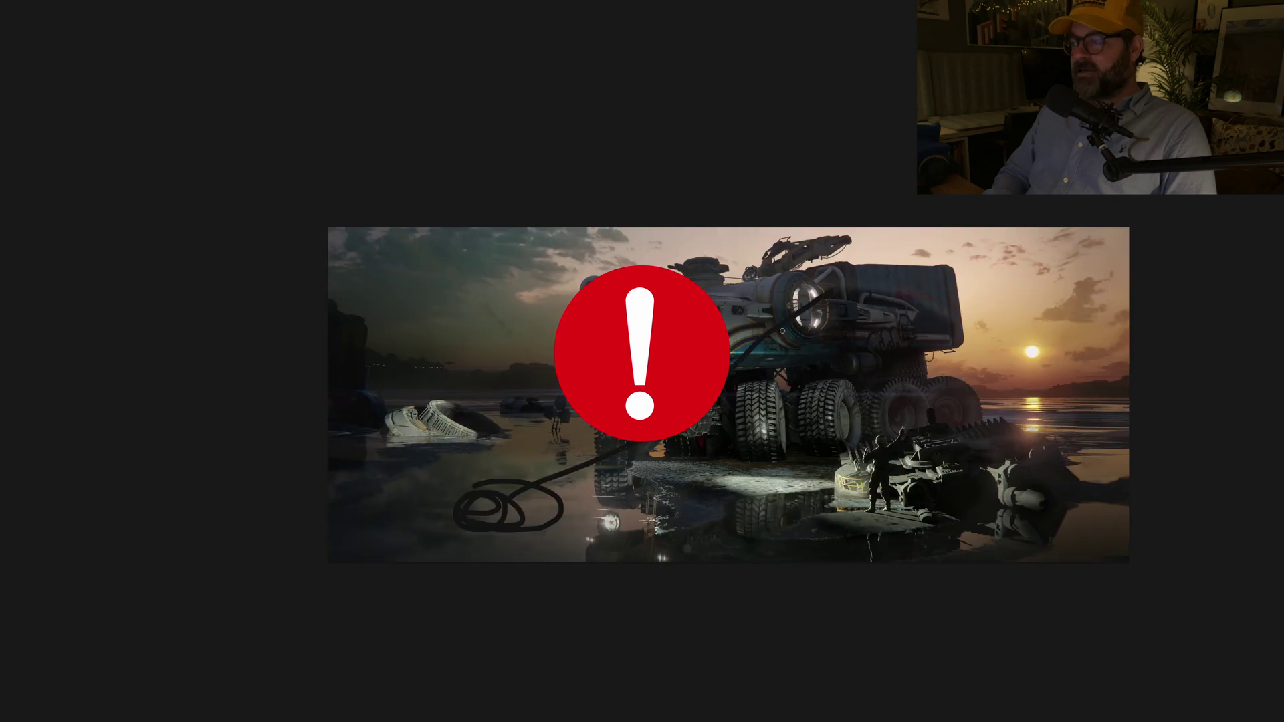
pyautogui.moveTo(950, 497); pyautogui.dragTo(506, 489)
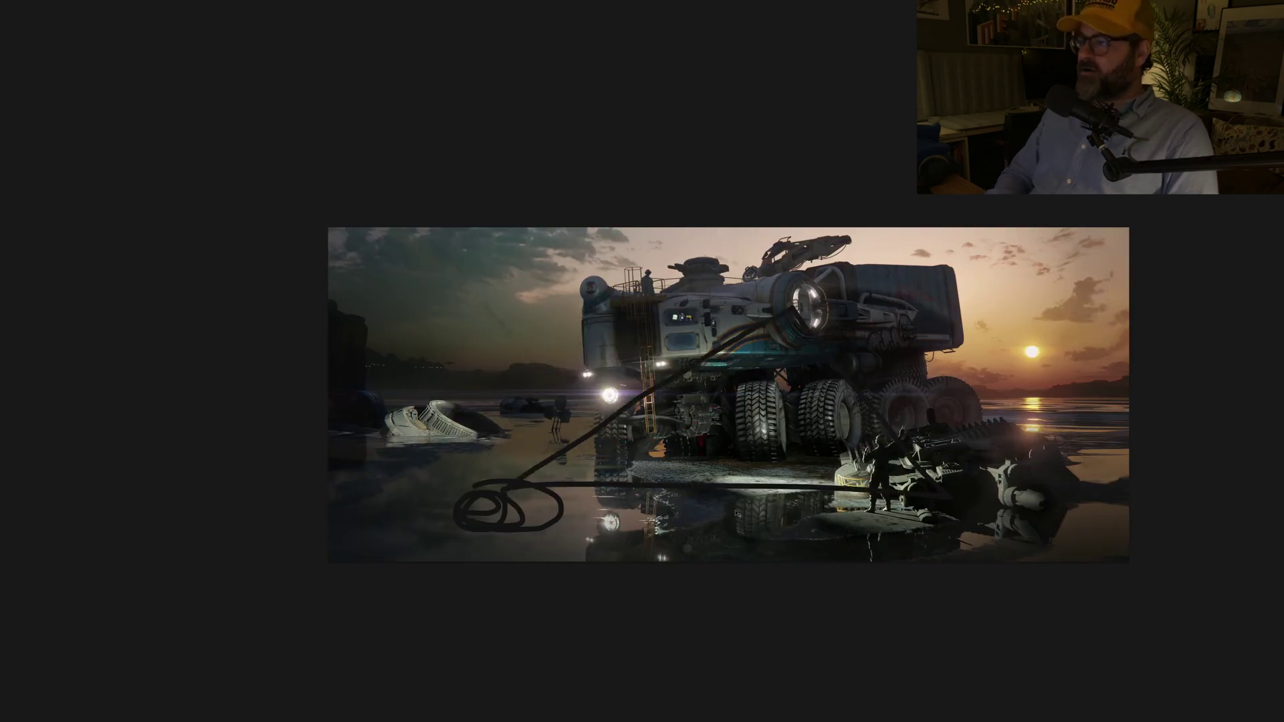
pyautogui.hotkey('ctrl', 'z')
pyautogui.hotkey('ctrl', 'z')
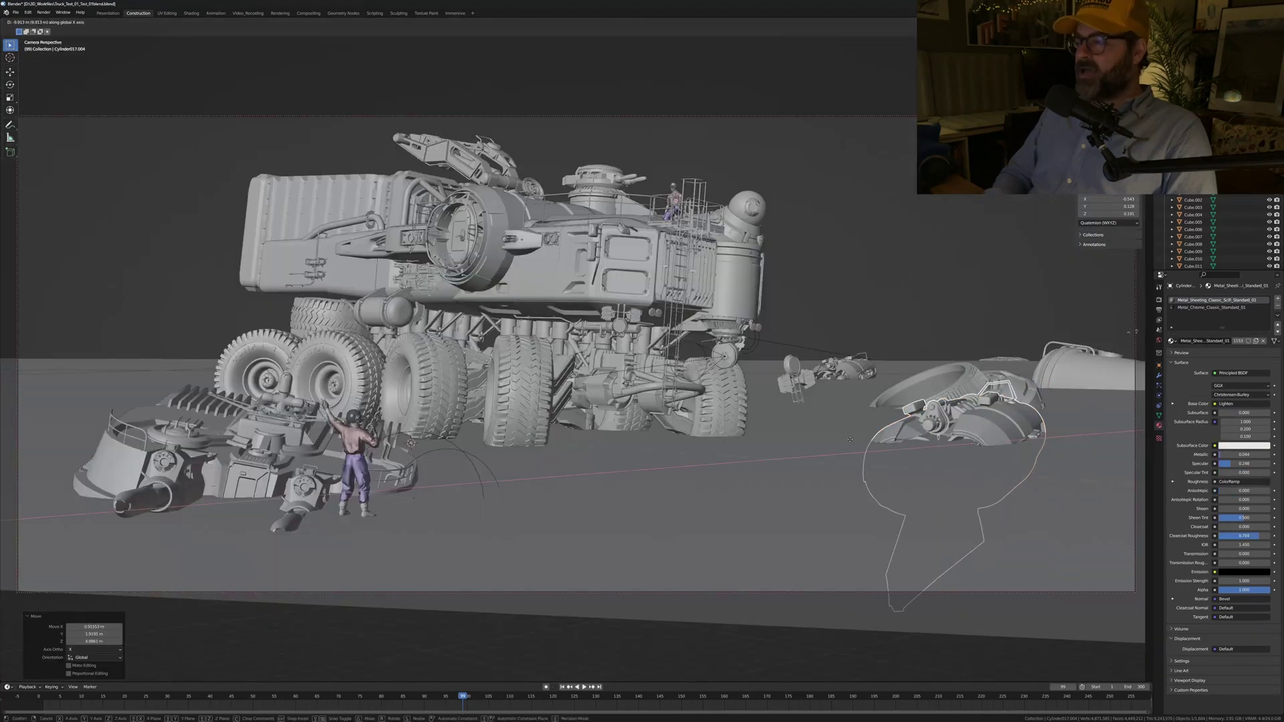
# Step: Confirm the wrecked pod's rotation, scale it down, and view through the scene camera
pyautogui.click(1013, 515)
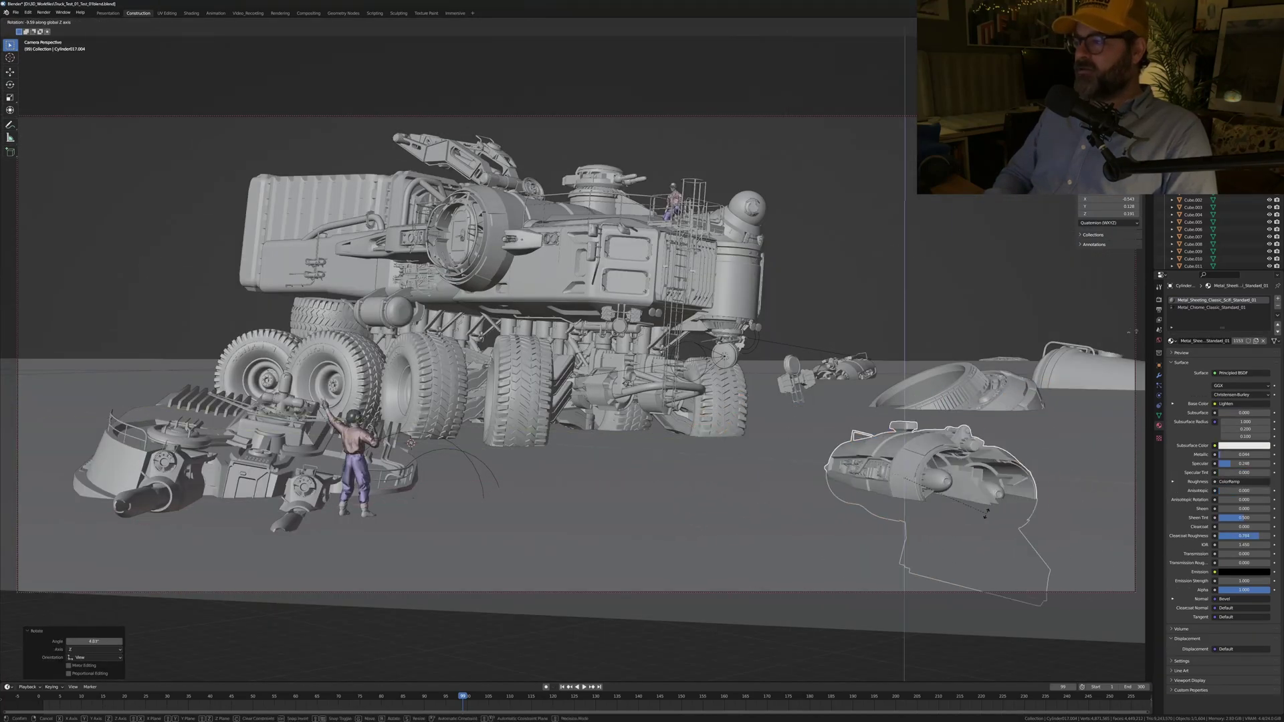
pyautogui.press('s')
pyautogui.click(993, 520)
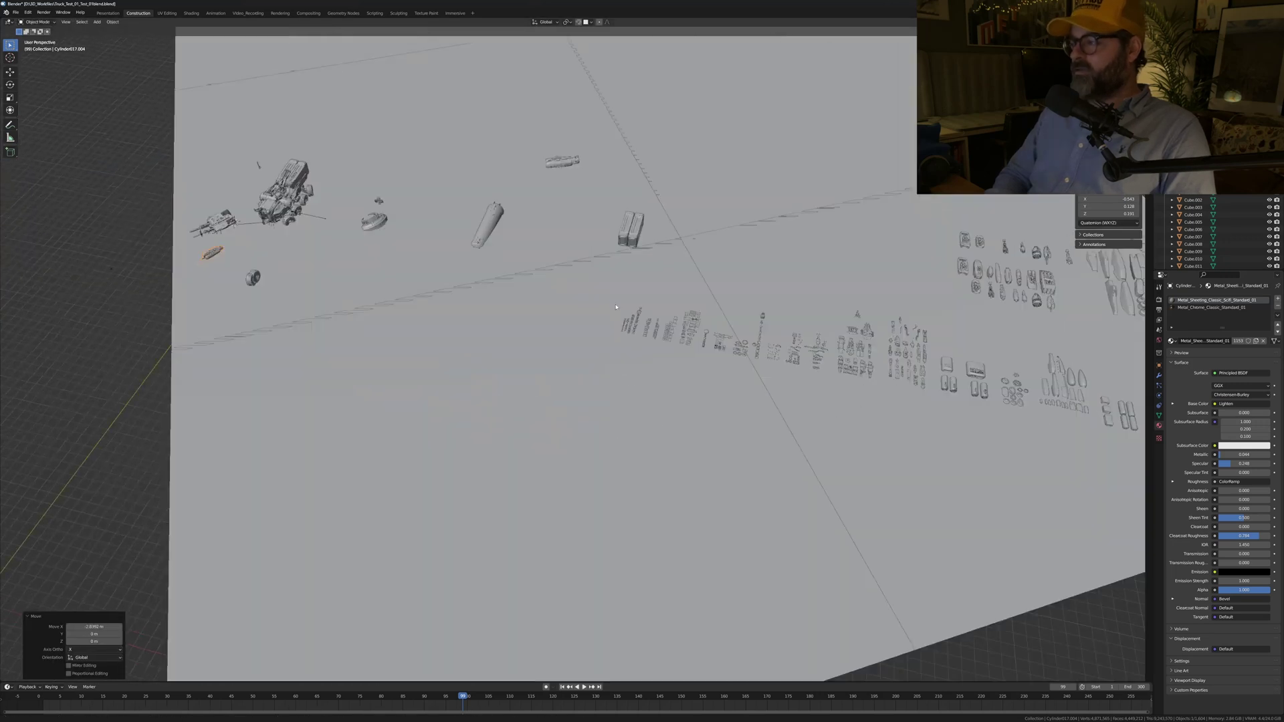
pyautogui.scroll(3, 138, 265)
pyautogui.click(139, 264)
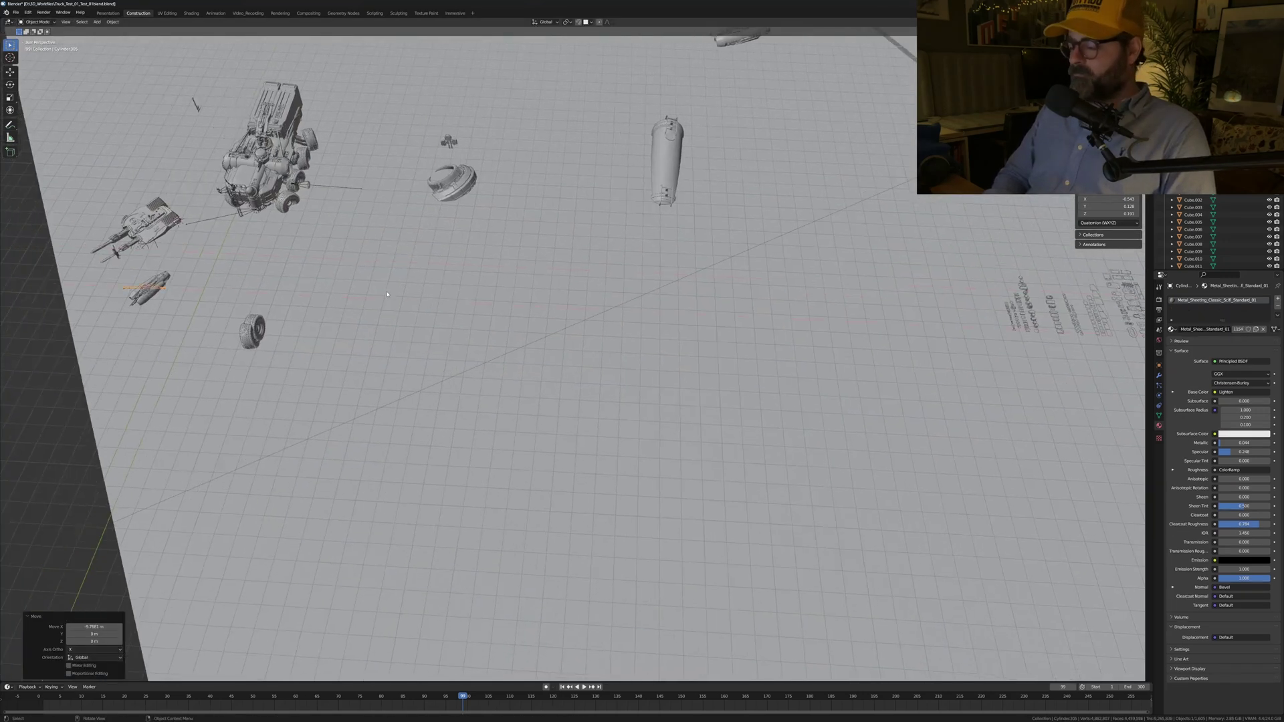
pyautogui.press('s')
pyautogui.press('Escape')
pyautogui.scroll(-3, 756, 425)
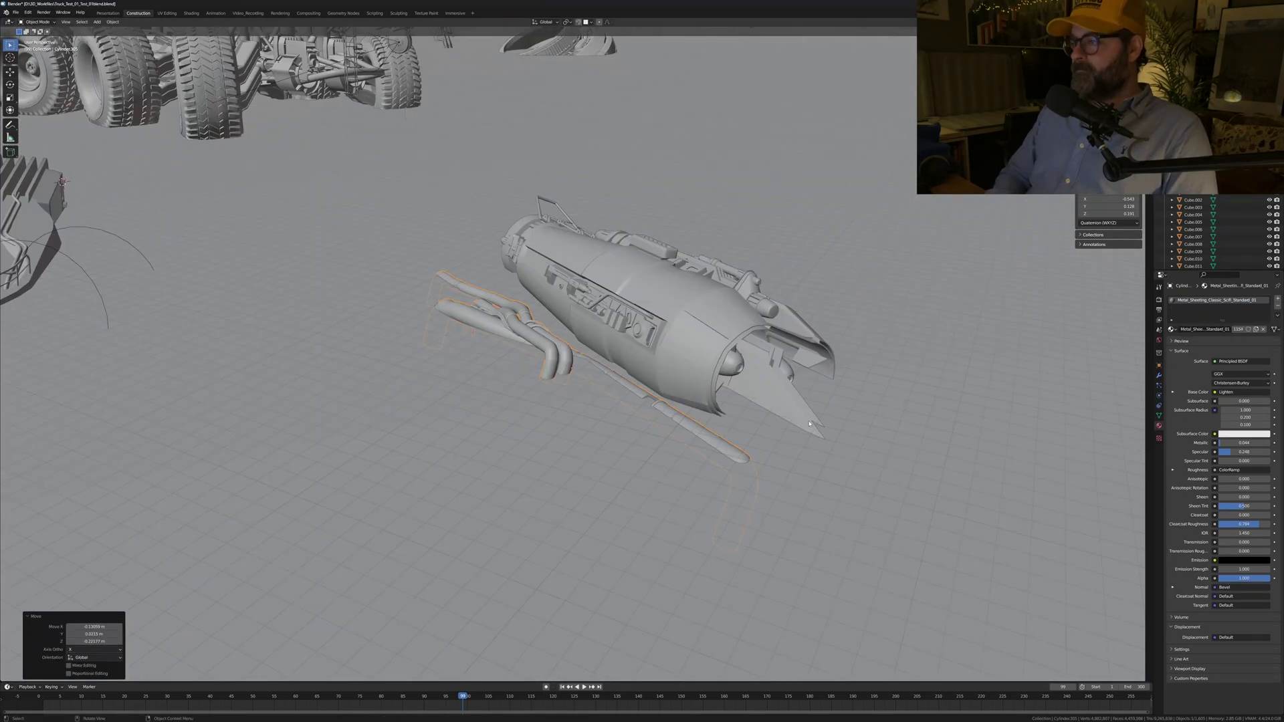
pyautogui.press('r')
pyautogui.click(805, 508)
pyautogui.press('KP_0')
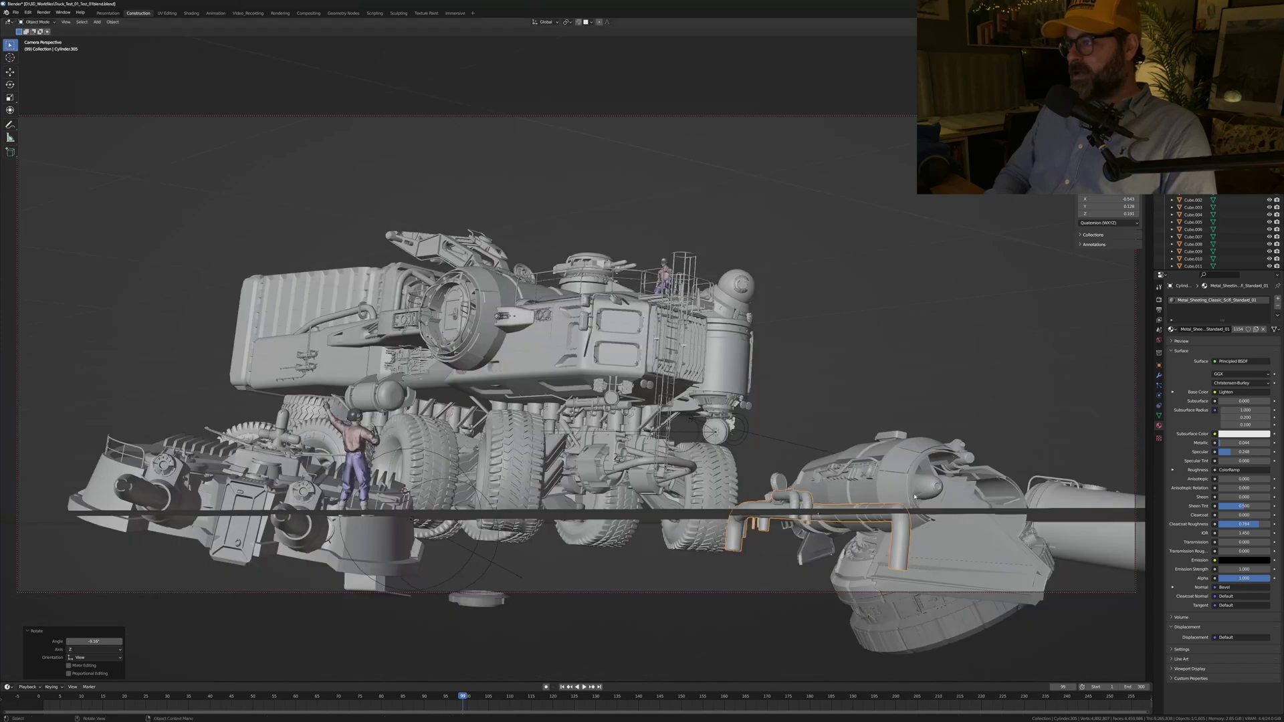
# Step: Rotate the pod about Z, reposition the pipe, and check a test render
pyautogui.press('r')
pyautogui.press('z')
pyautogui.press('g')
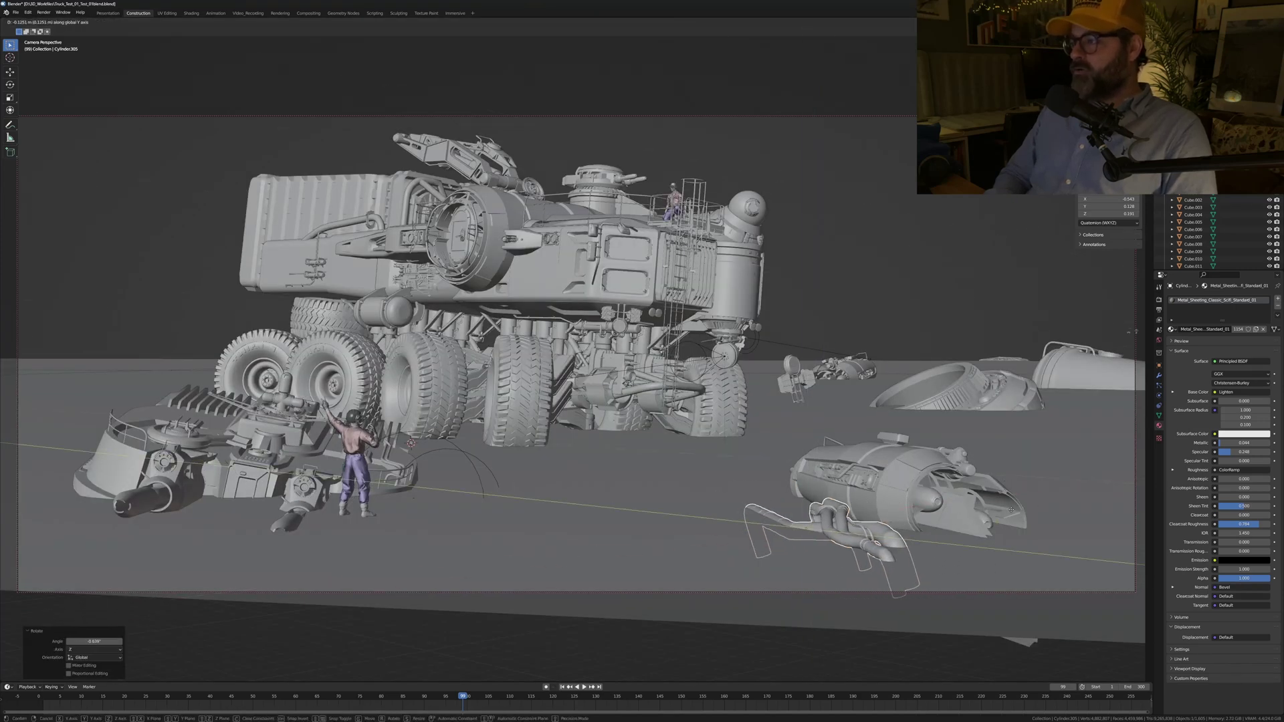
pyautogui.press('Return')
pyautogui.press('F12')
pyautogui.scroll(-1, 858, 265)
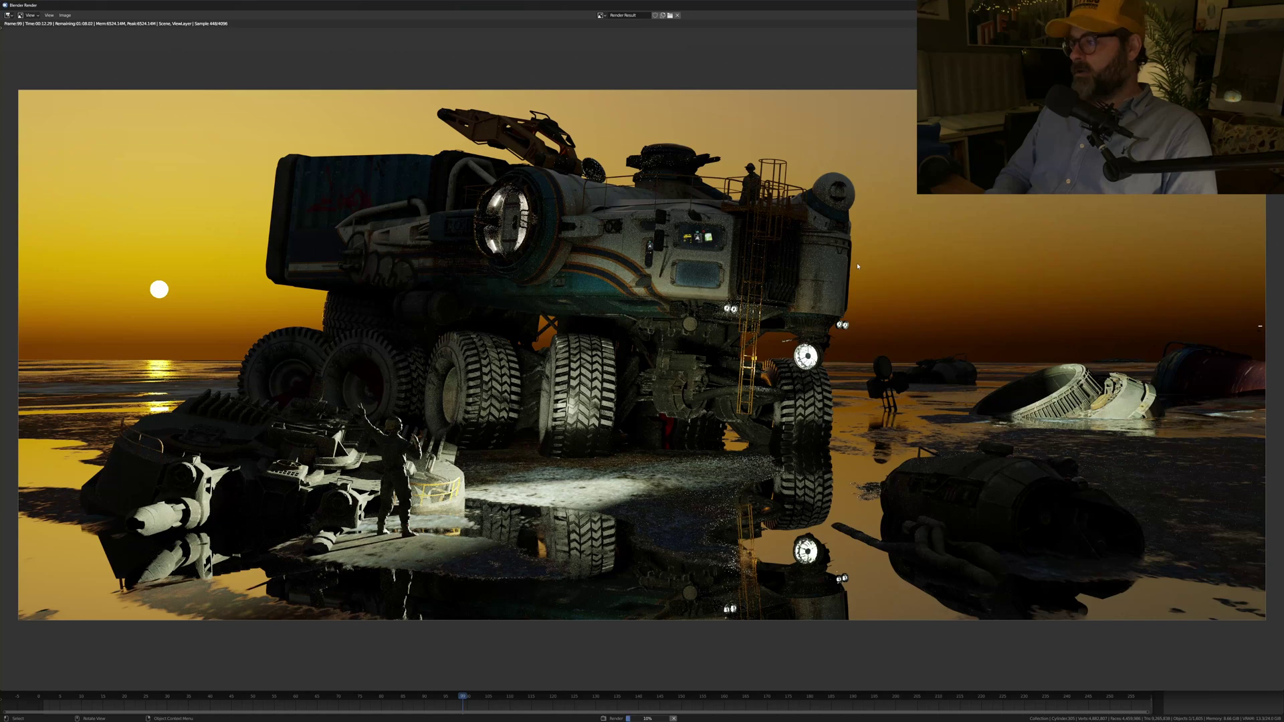
pyautogui.scroll(-1, 766, 322)
pyautogui.press('Escape')
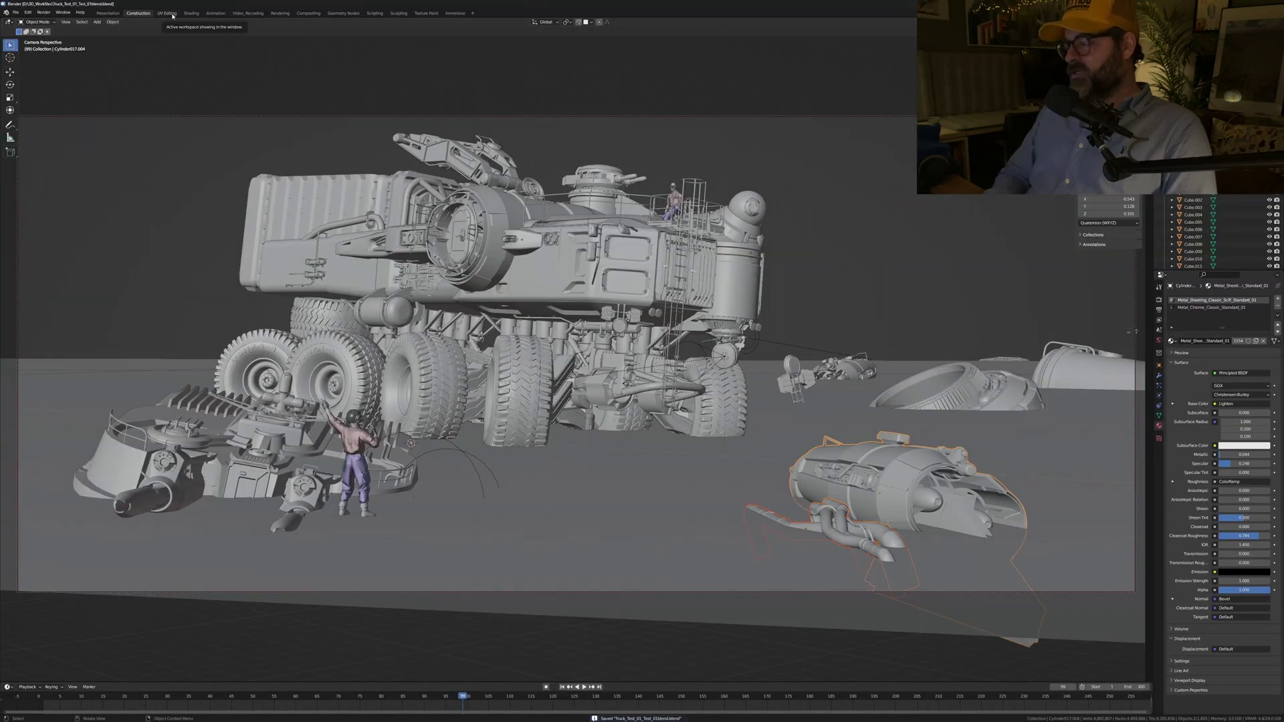
# Step: Shift the engine part along Y and X, select Spot.001, and switch to the rendered Shading view
pyautogui.click(172, 13)
pyautogui.click(138, 13)
pyautogui.press('g')
pyautogui.press('y')
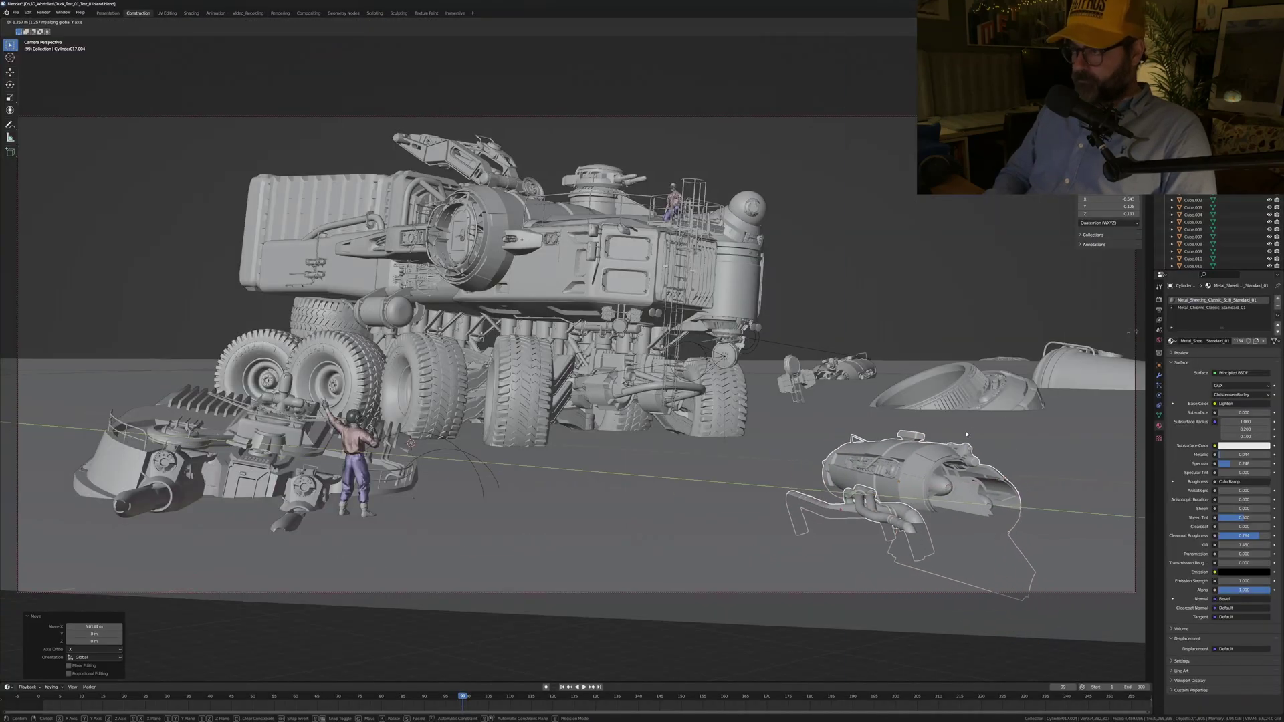
pyautogui.click(966, 435)
pyautogui.press('g')
pyautogui.press('x')
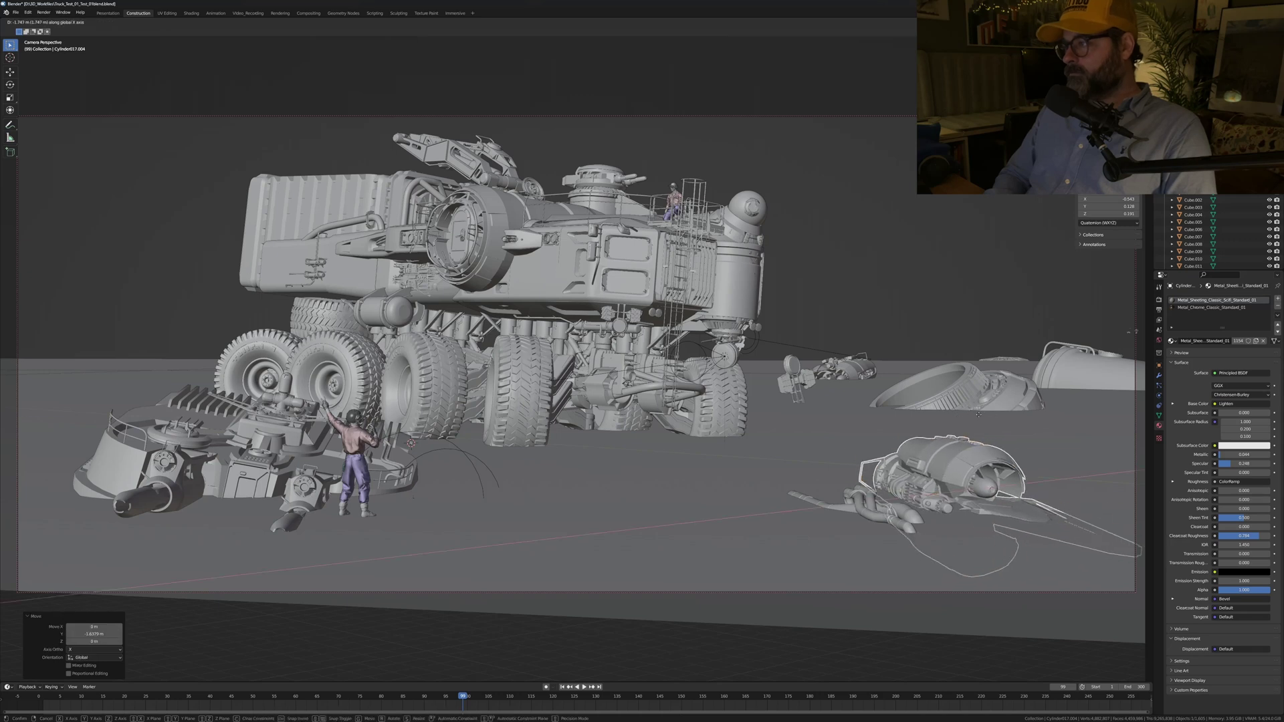
pyautogui.click(978, 414)
pyautogui.click(757, 345)
pyautogui.click(191, 13)
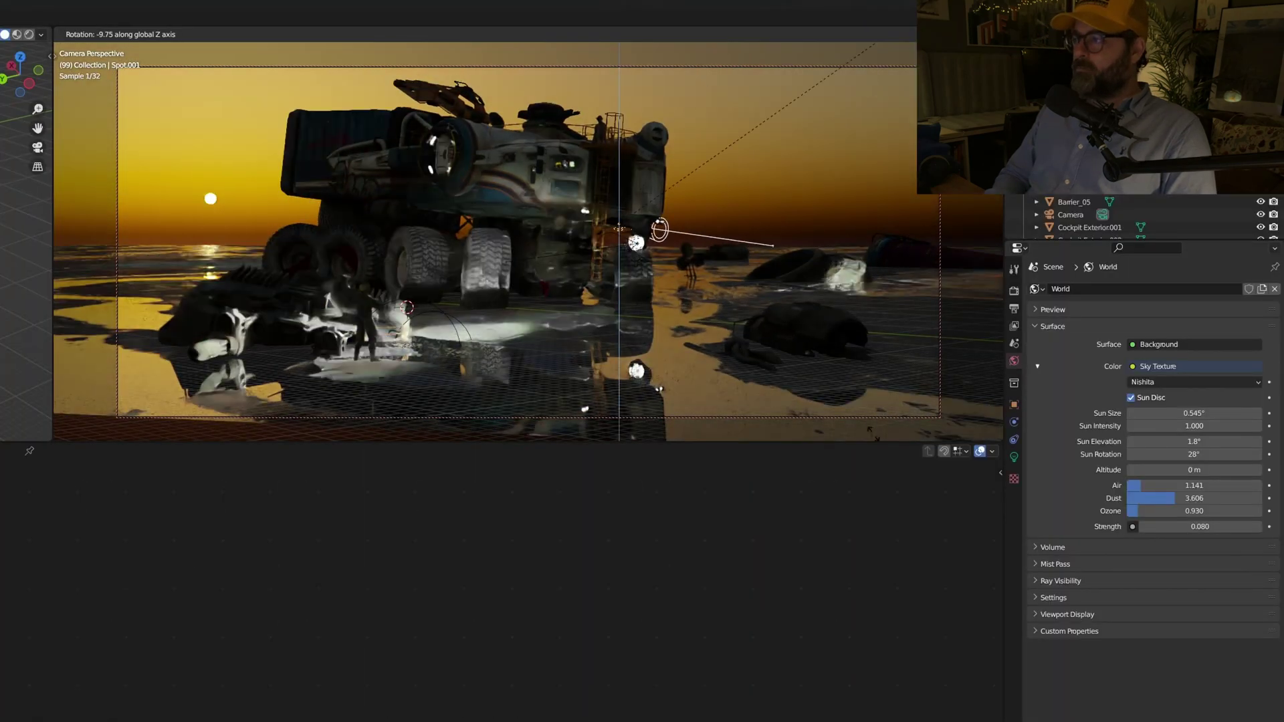
# Step: Start moving the spot light along X, then undo the accidental scaling and changes
pyautogui.press('g')
pyautogui.press('x')
pyautogui.hotkey('ctrl', 'z')
pyautogui.hotkey('ctrl', 'z')
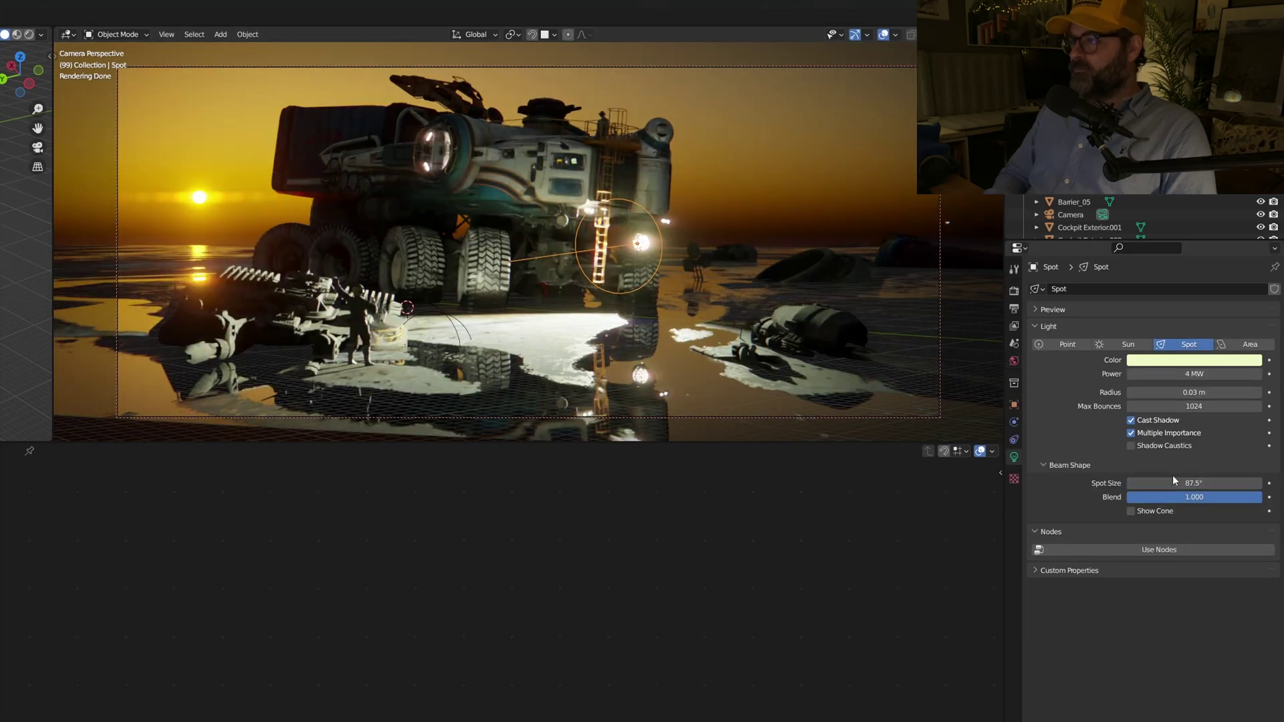
pyautogui.hotkey('ctrl', 'z')
pyautogui.press('s')
pyautogui.press('Escape')
pyautogui.hotkey('ctrl', 'z')
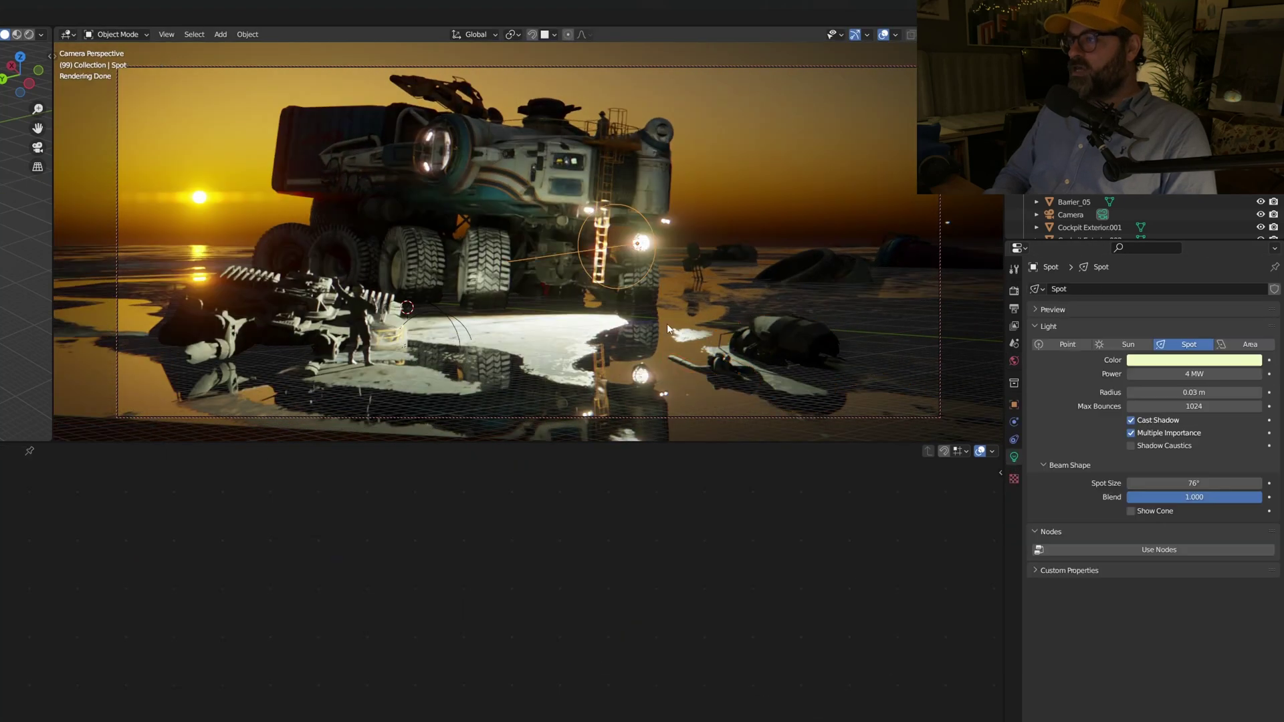
pyautogui.hotkey('ctrl', 'z')
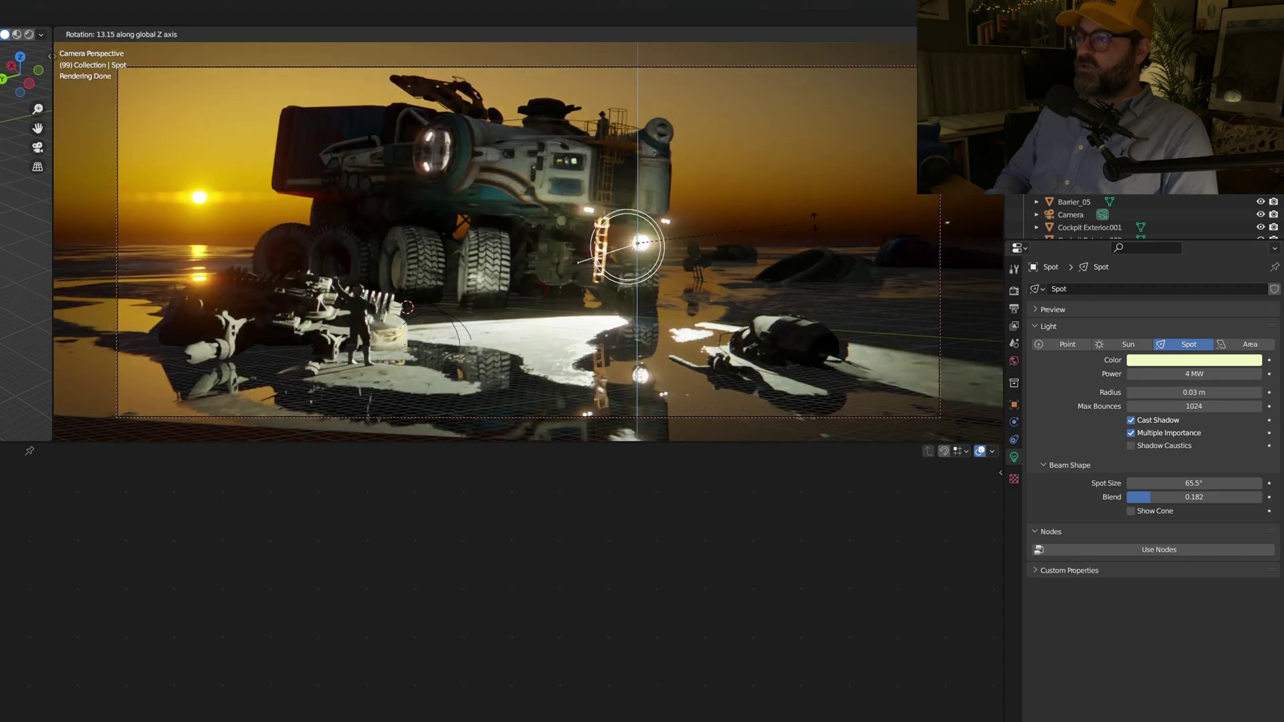
pyautogui.hotkey('ctrl', 'z')
# Step: Move the spot light left along X, rotate it about Y, and test-render the camera view
pyautogui.press('g')
pyautogui.press('x')
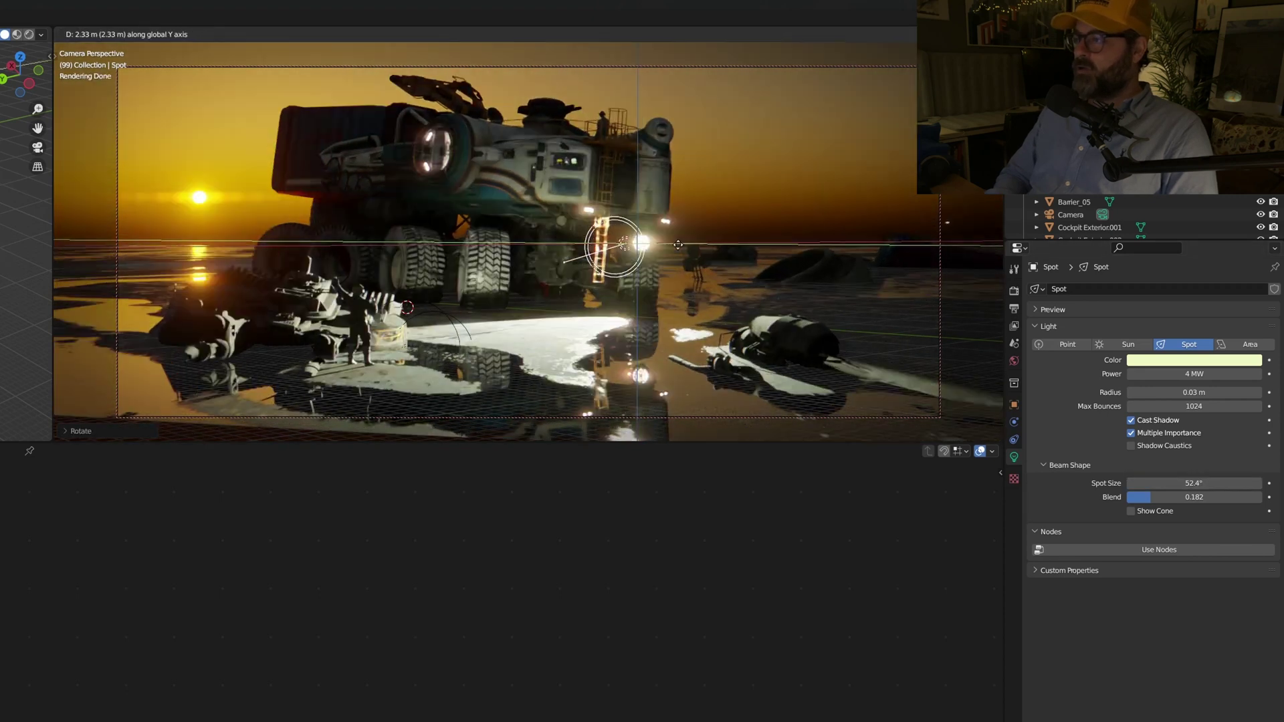
pyautogui.click(696, 269)
pyautogui.press('r')
pyautogui.press('y')
pyautogui.press('y')
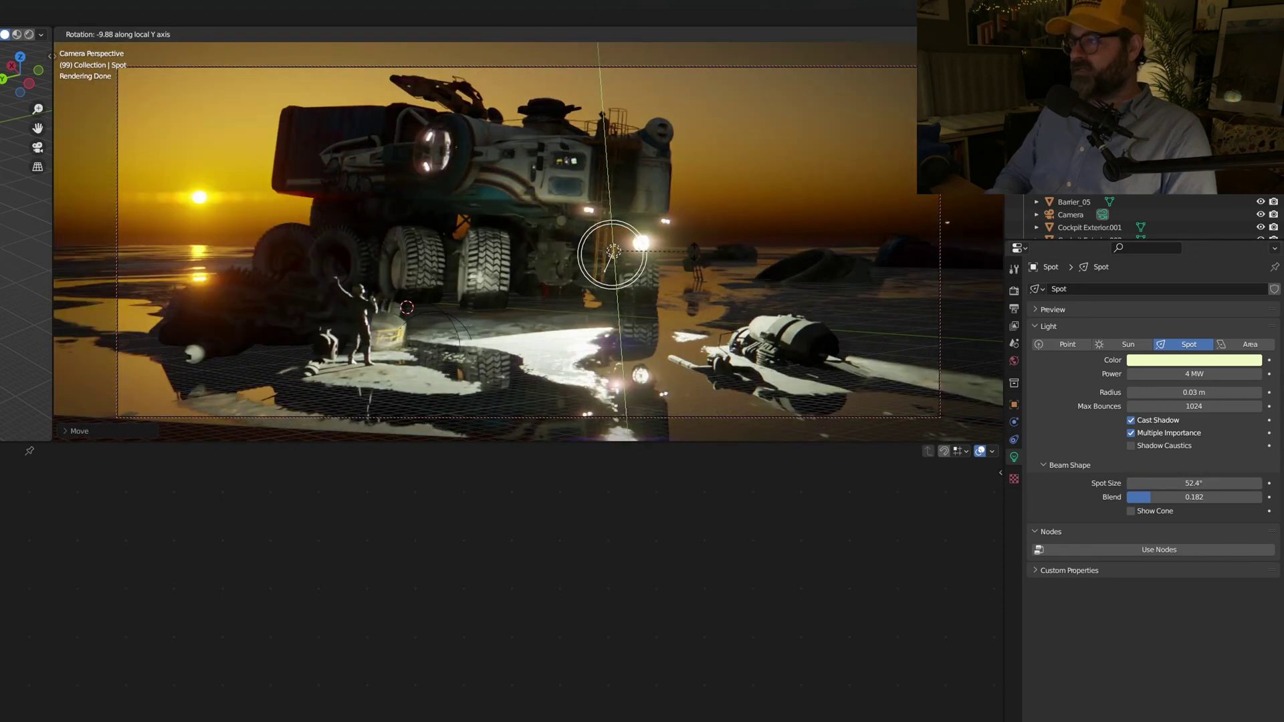
pyautogui.press('F12')
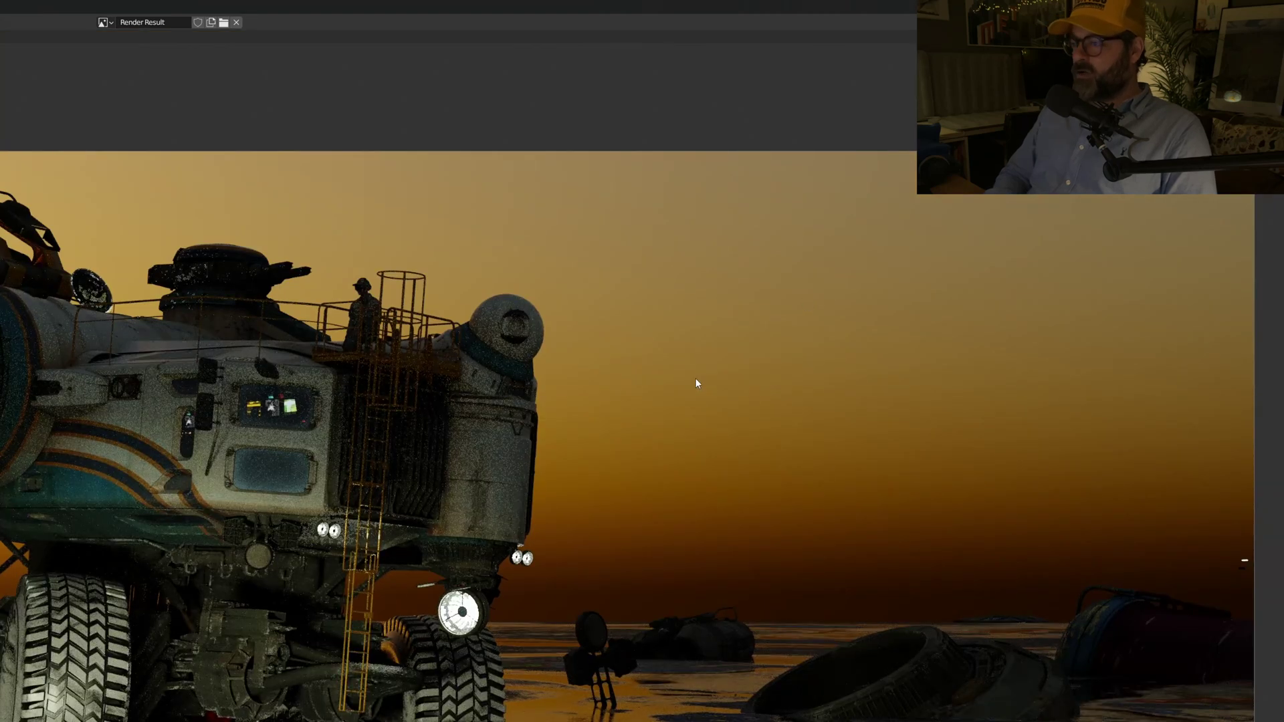
pyautogui.scroll(-2, 1245, 561)
pyautogui.press('Escape')
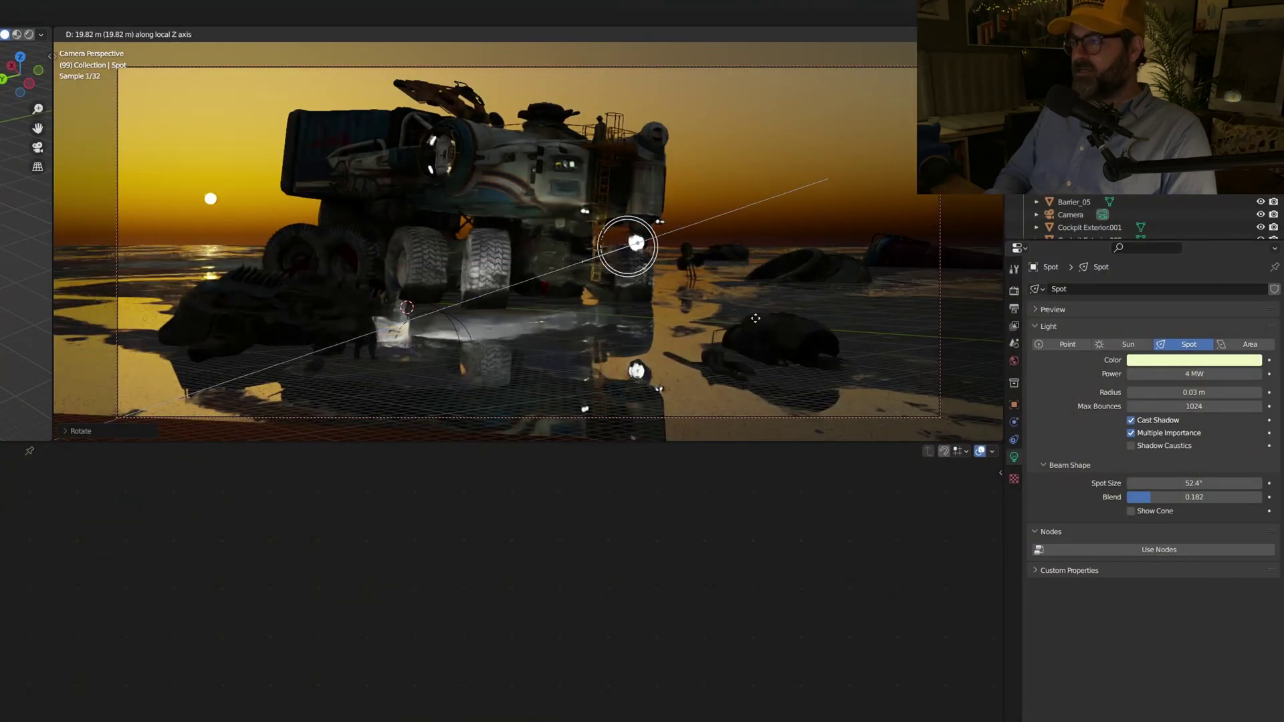
# Step: Compare with the Photoshop composite and re-render the scene with Render Properties open
pyautogui.hotkey('alt', 'Tab')
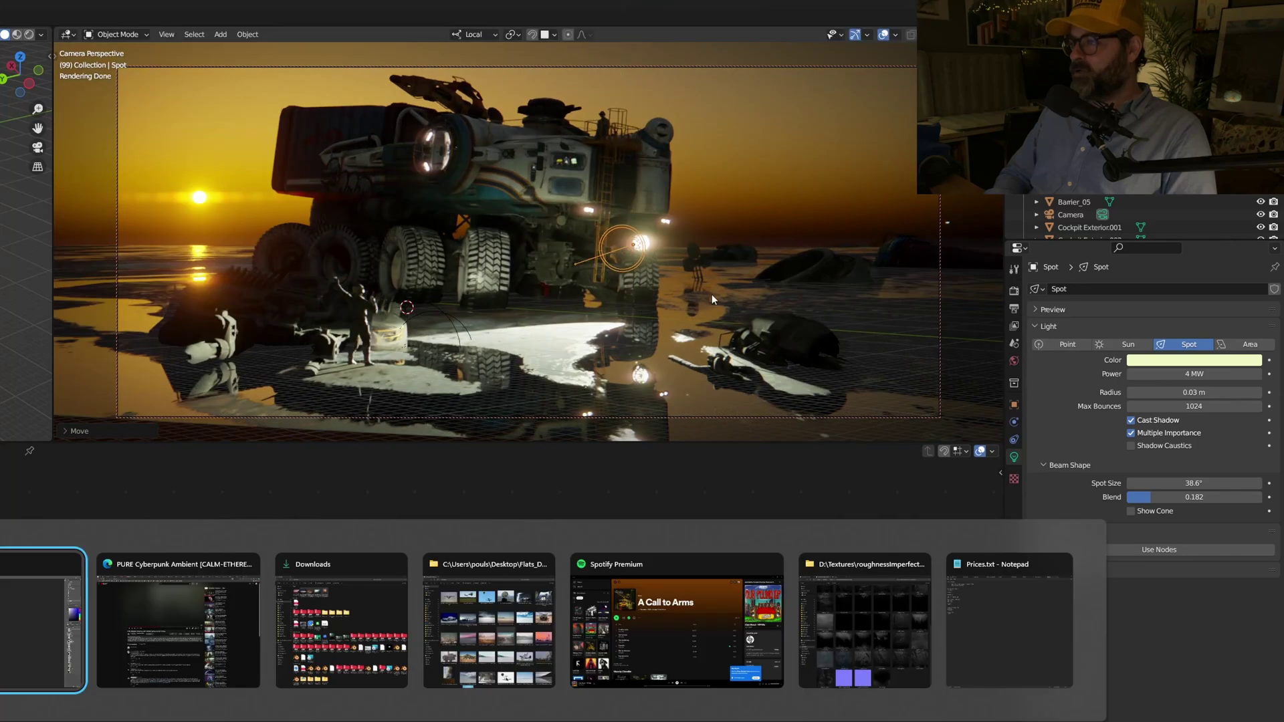
pyautogui.hotkey('alt', 'Tab')
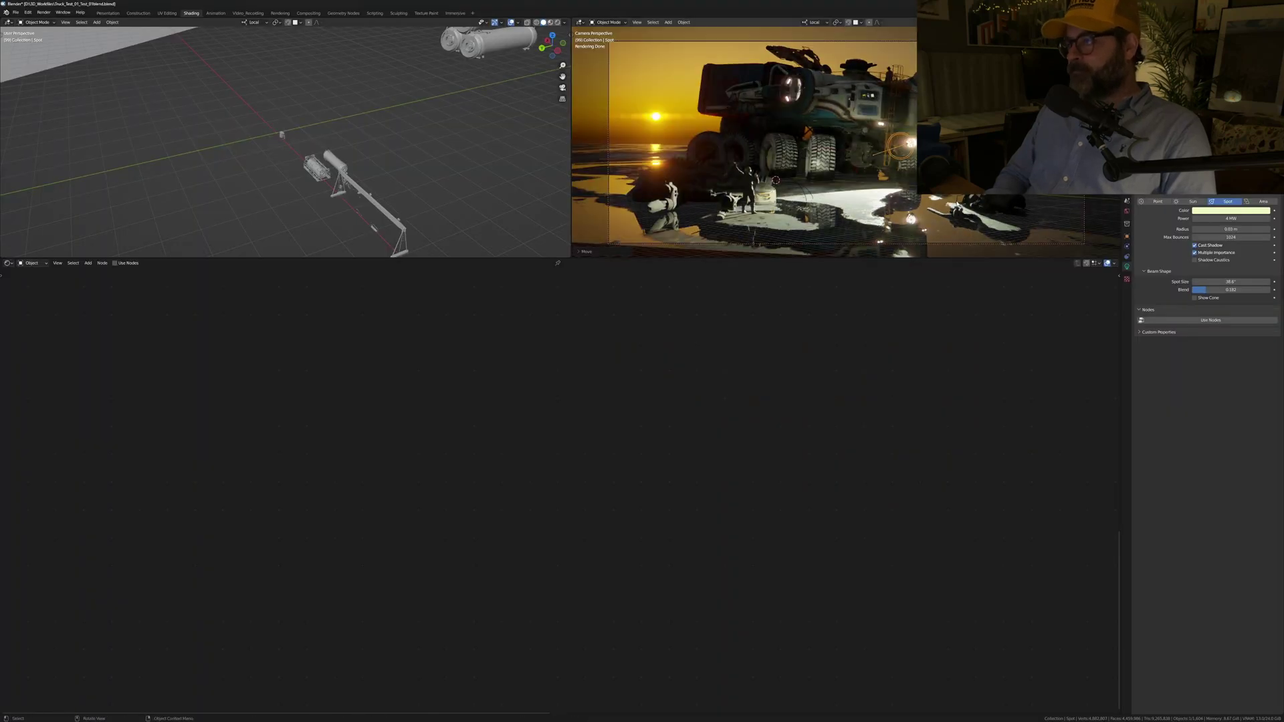
pyautogui.press('F12')
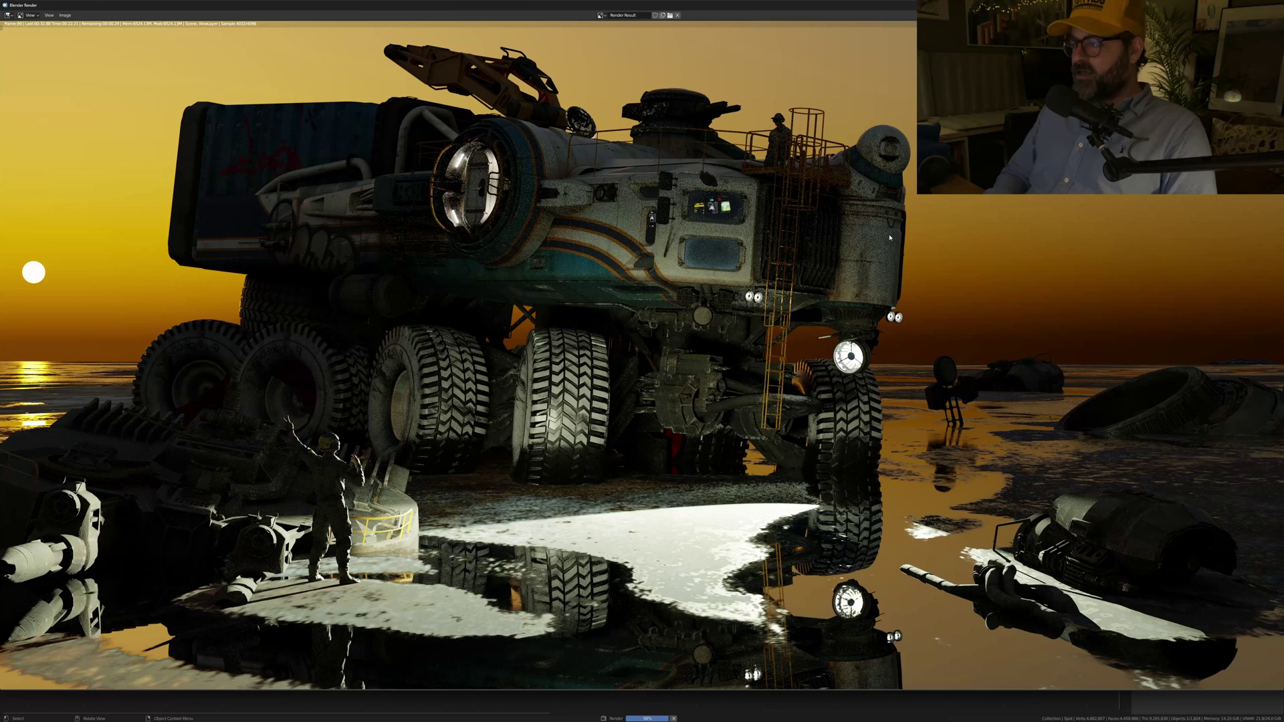
pyautogui.press('Escape')
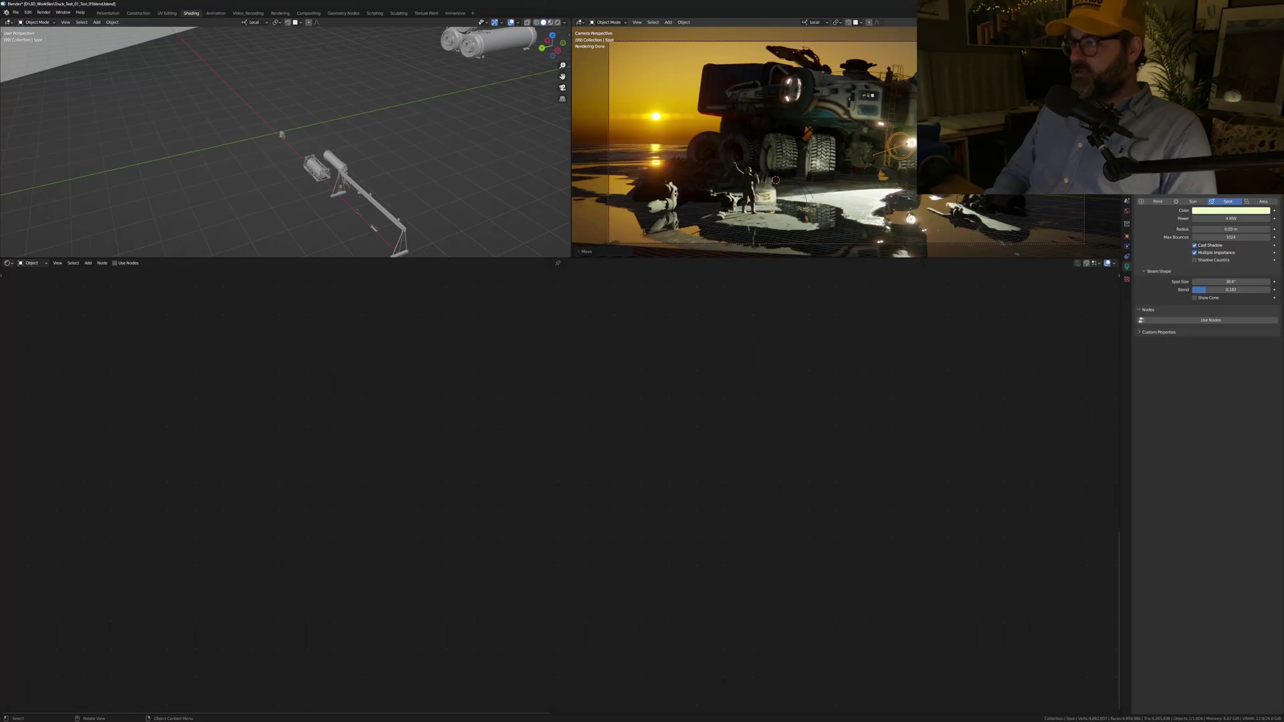
pyautogui.click(1127, 200)
pyautogui.click(1149, 202)
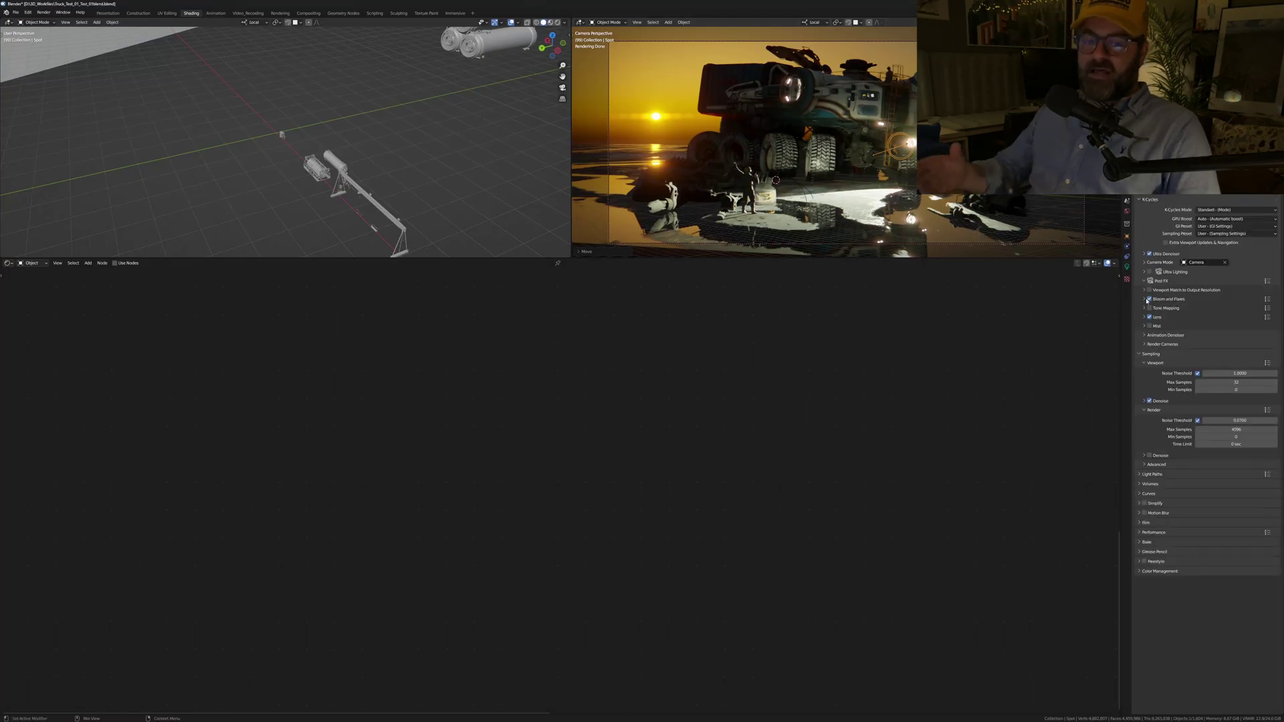
pyautogui.press('F12')
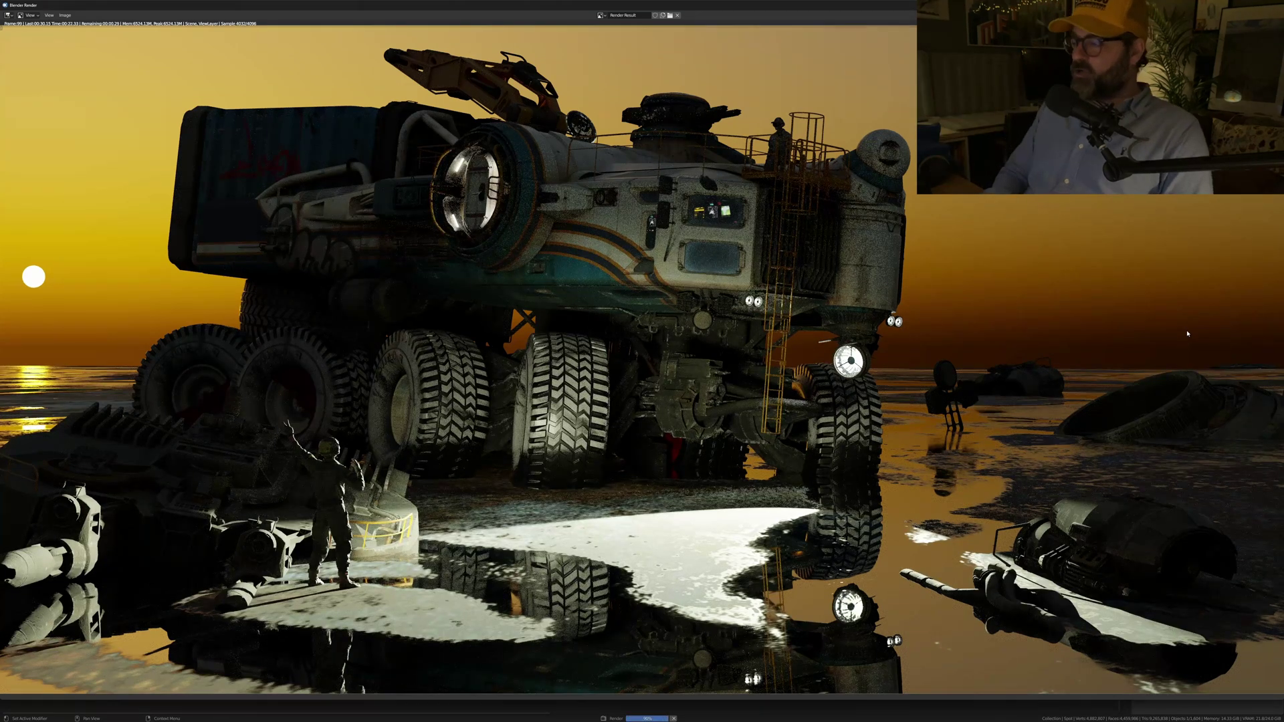
pyautogui.press('Escape')
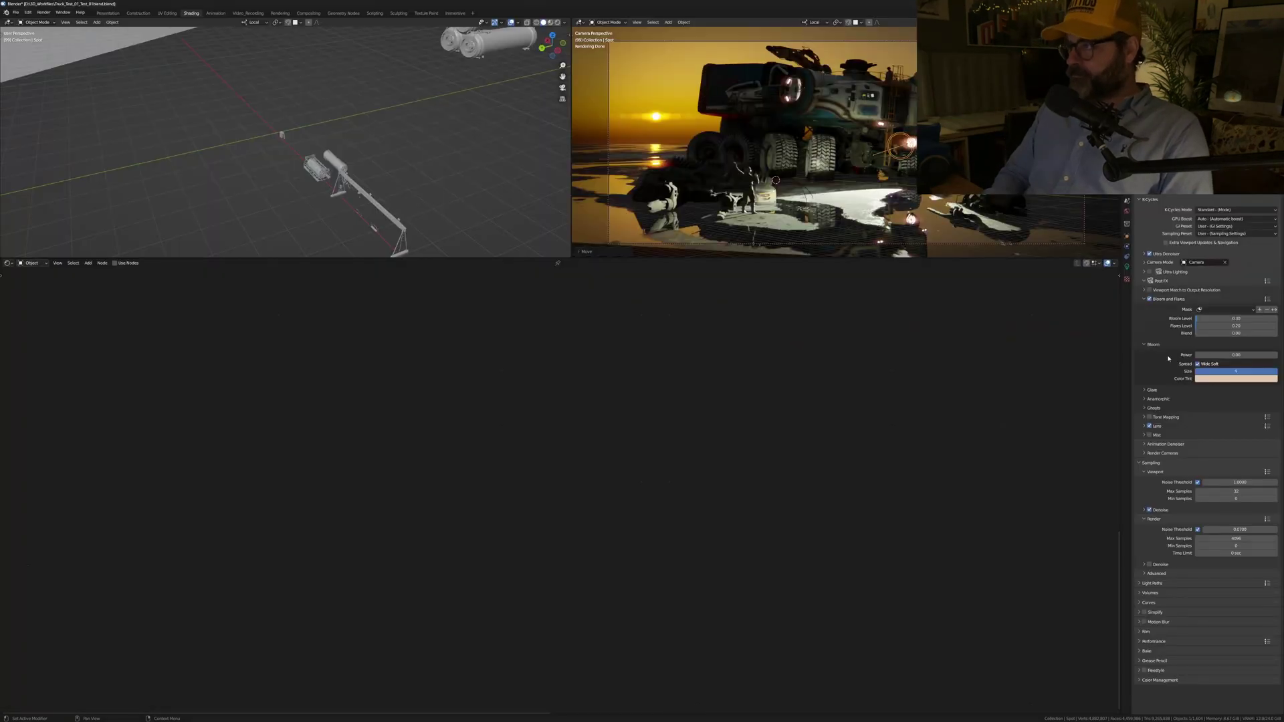
# Step: Raise Bloom Power to 0.50, expand Glare, and frame a wreckage cylinder
pyautogui.moveTo(1200, 355); pyautogui.dragTo(1207, 355)
pyautogui.click(1151, 390)
pyautogui.scroll(-5, 210, 153)
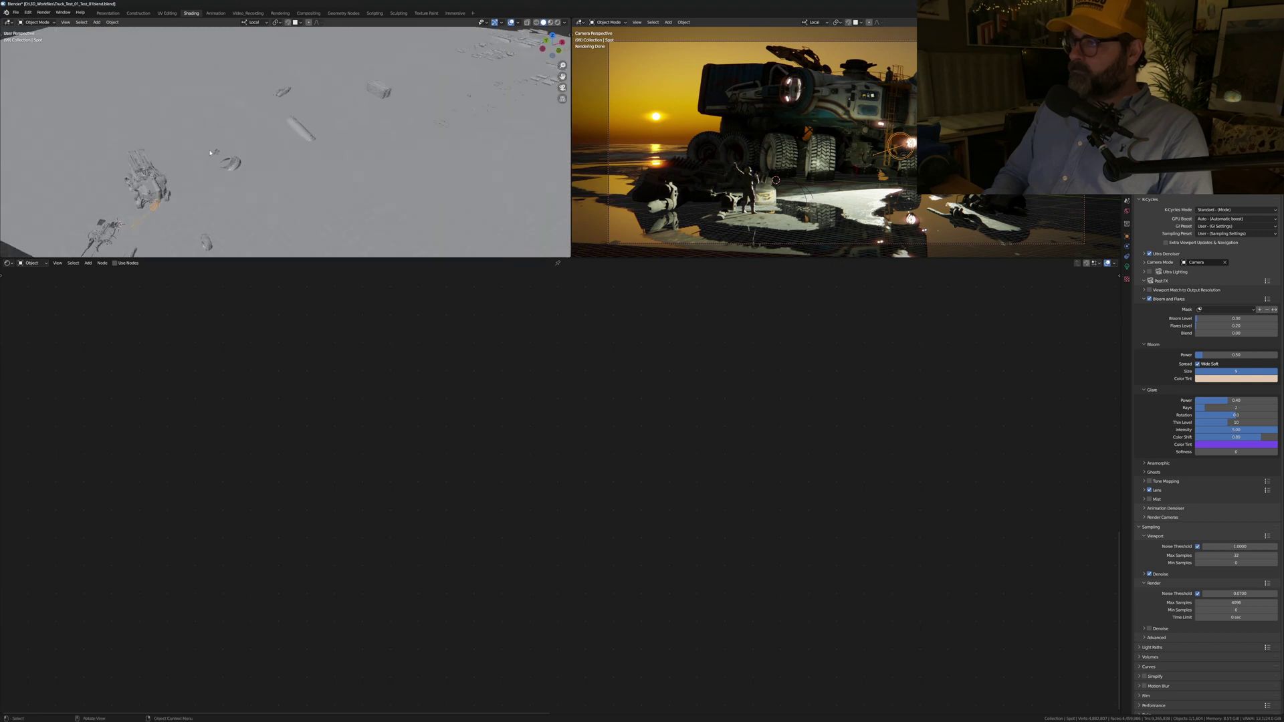
pyautogui.click(210, 152)
pyautogui.press('KP_Decimal')
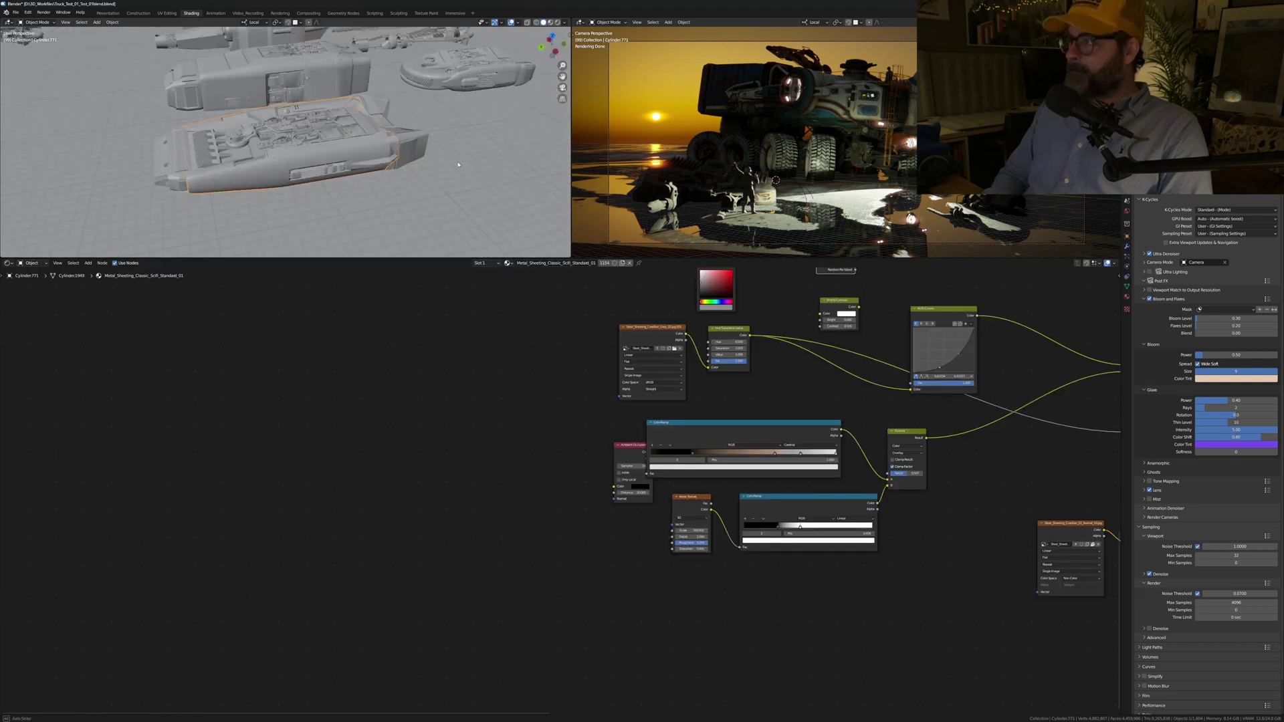
# Step: Duplicate debris plate Plane.016, rotate the copy about Z, and move it along X and Y
pyautogui.scroll(-6, 459, 164)
pyautogui.hotkey('shift', 'd')
pyautogui.press('x')
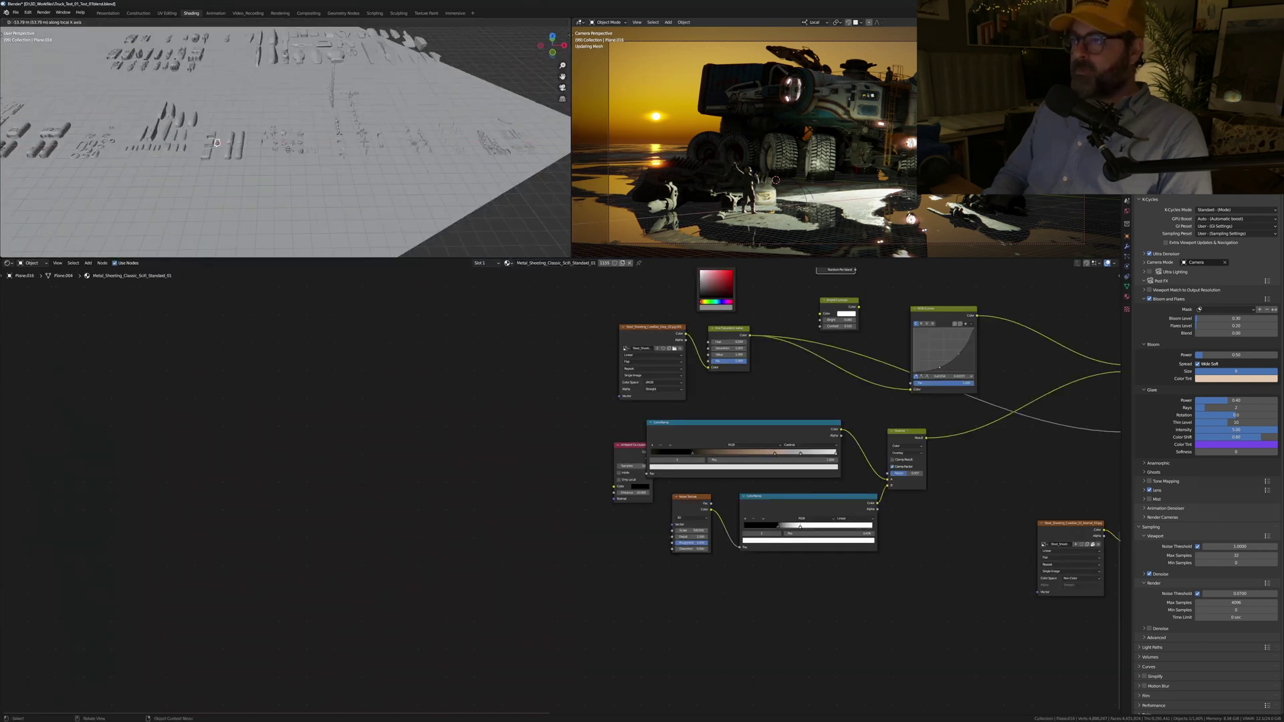
pyautogui.click(216, 142)
pyautogui.hotkey('shift', 's')
pyautogui.click(908, 142)
pyautogui.press('r')
pyautogui.press('z')
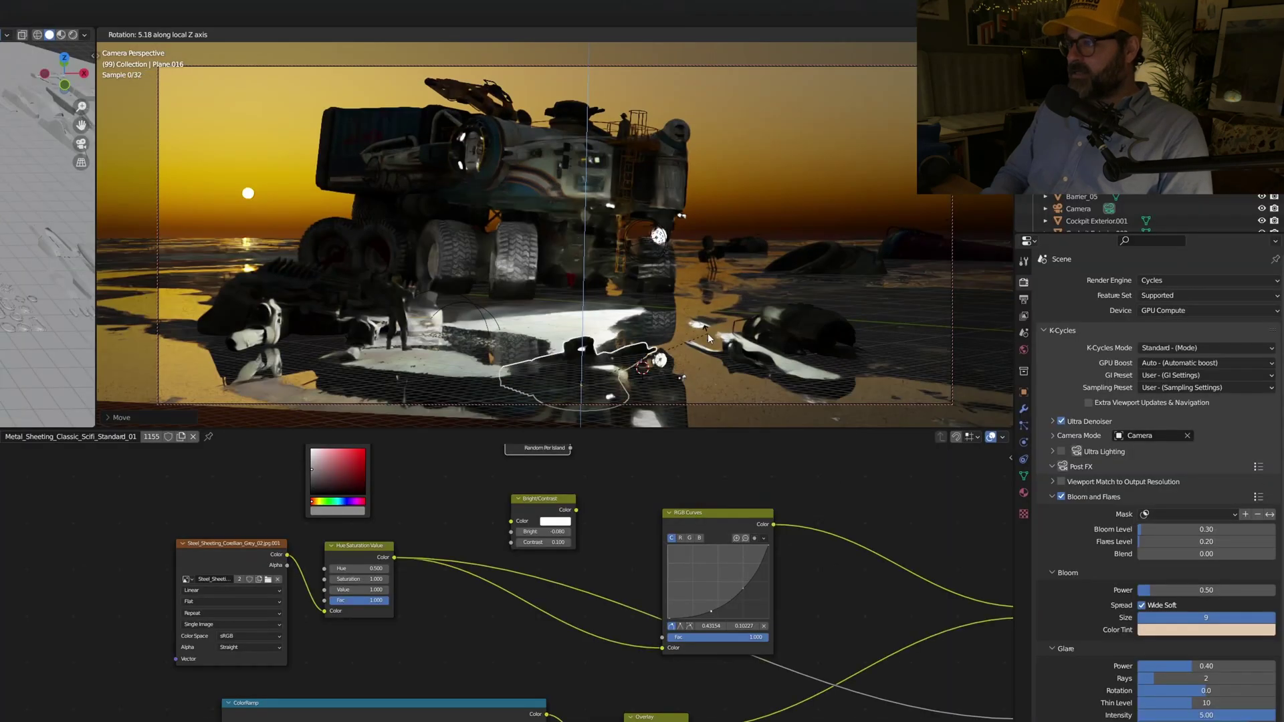
pyautogui.press('z')
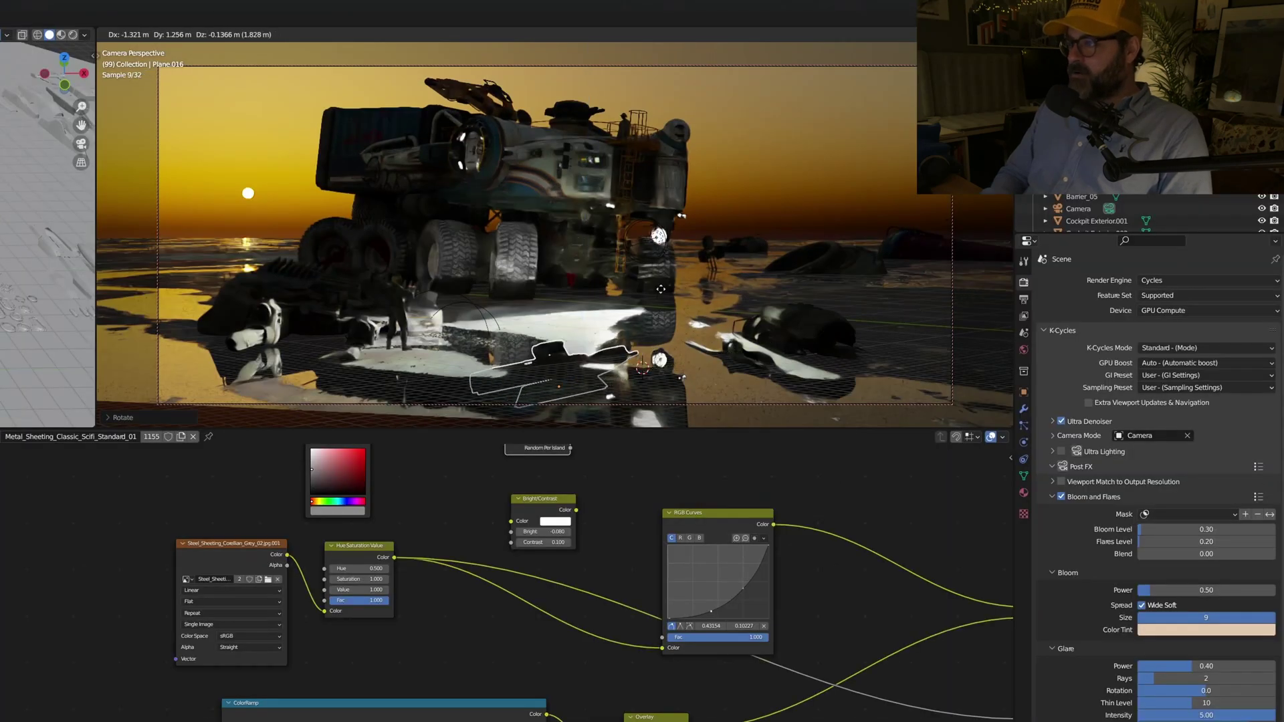
pyautogui.press('g')
pyautogui.press('x')
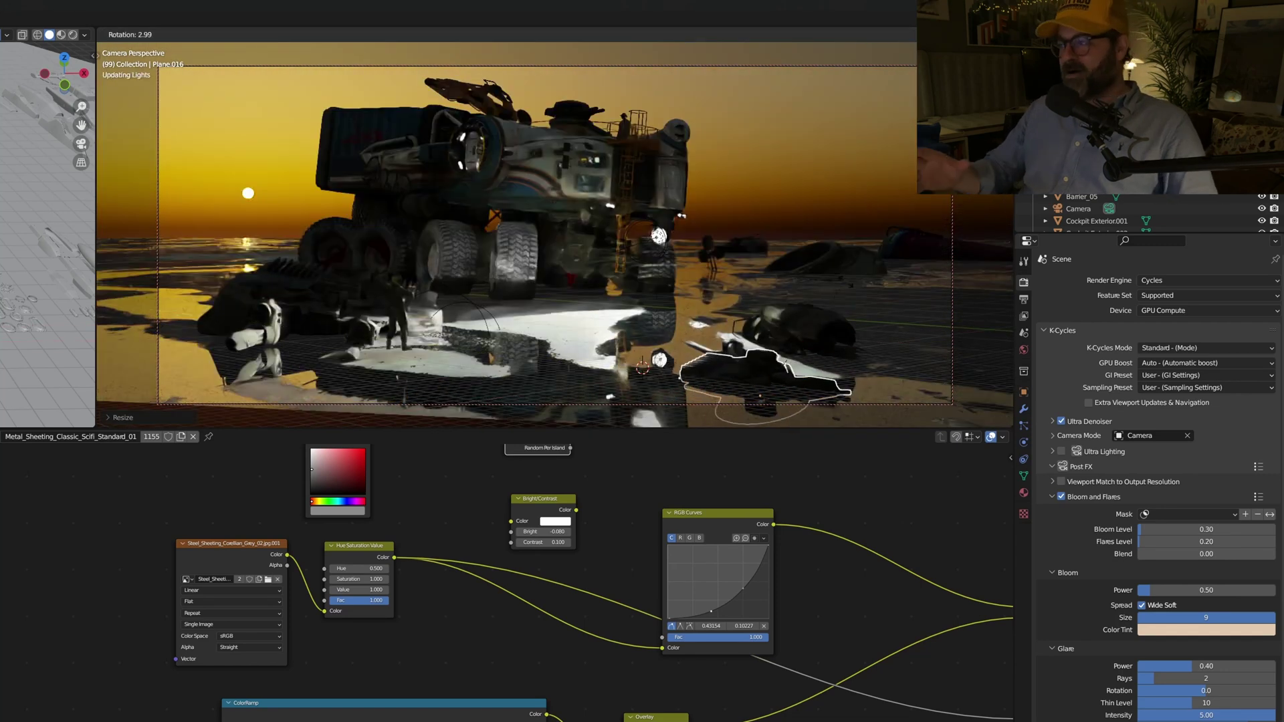
pyautogui.press('y')
pyautogui.click(698, 118)
# Step: Move Cylinder.307 along Y and reposition Cylinder.306, then render the camera view
pyautogui.click(626, 331)
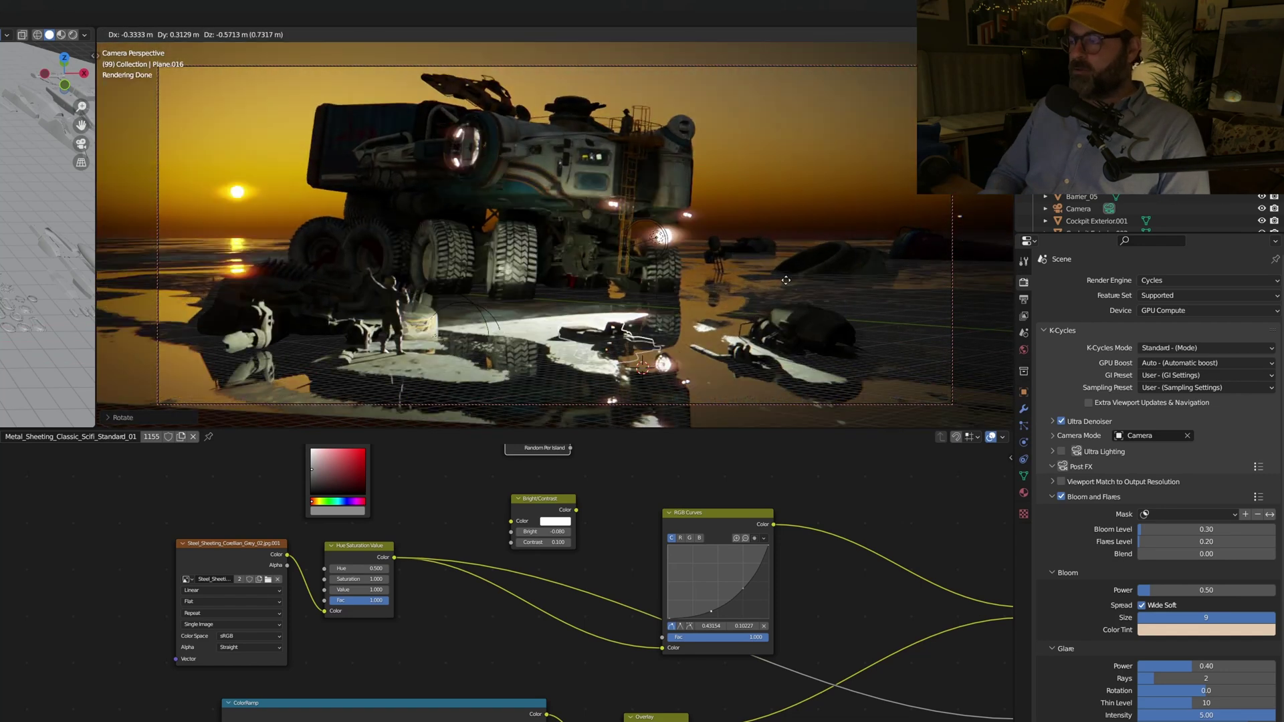
pyautogui.press('g')
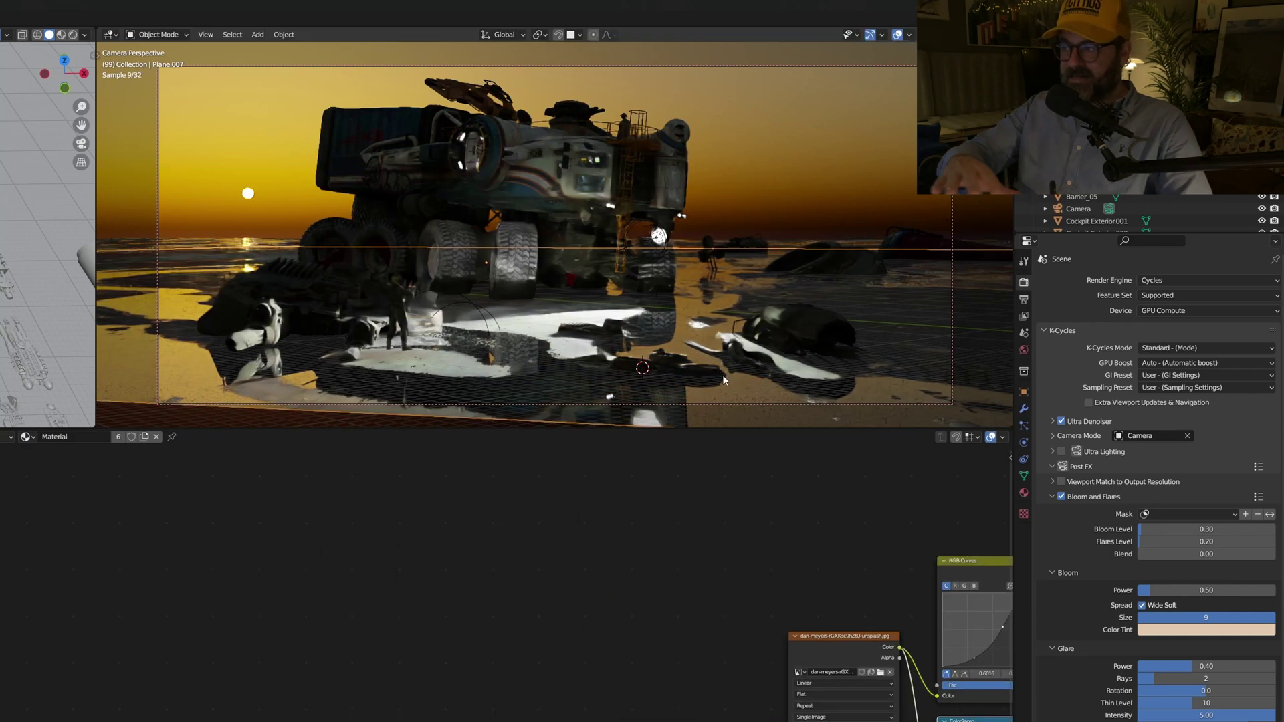
pyautogui.press('y')
pyautogui.click(794, 397)
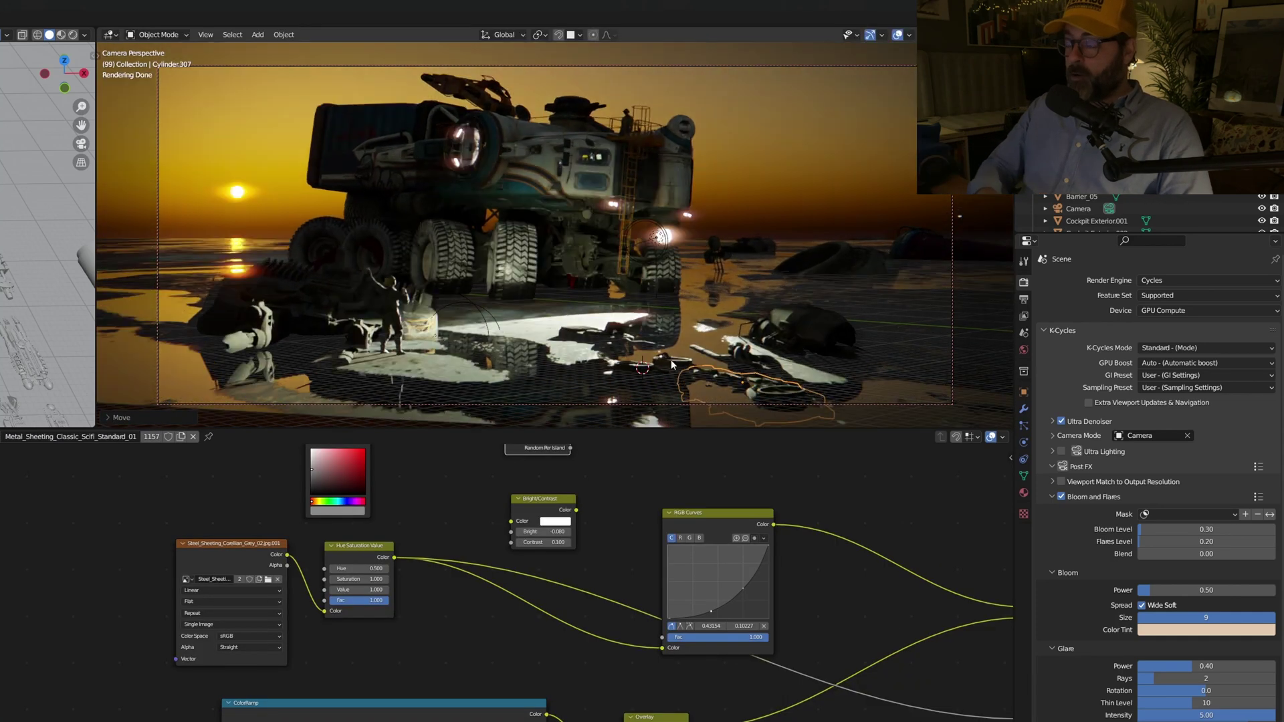
pyautogui.click(562, 365)
pyautogui.press('g')
pyautogui.click(731, 337)
pyautogui.press('F12')
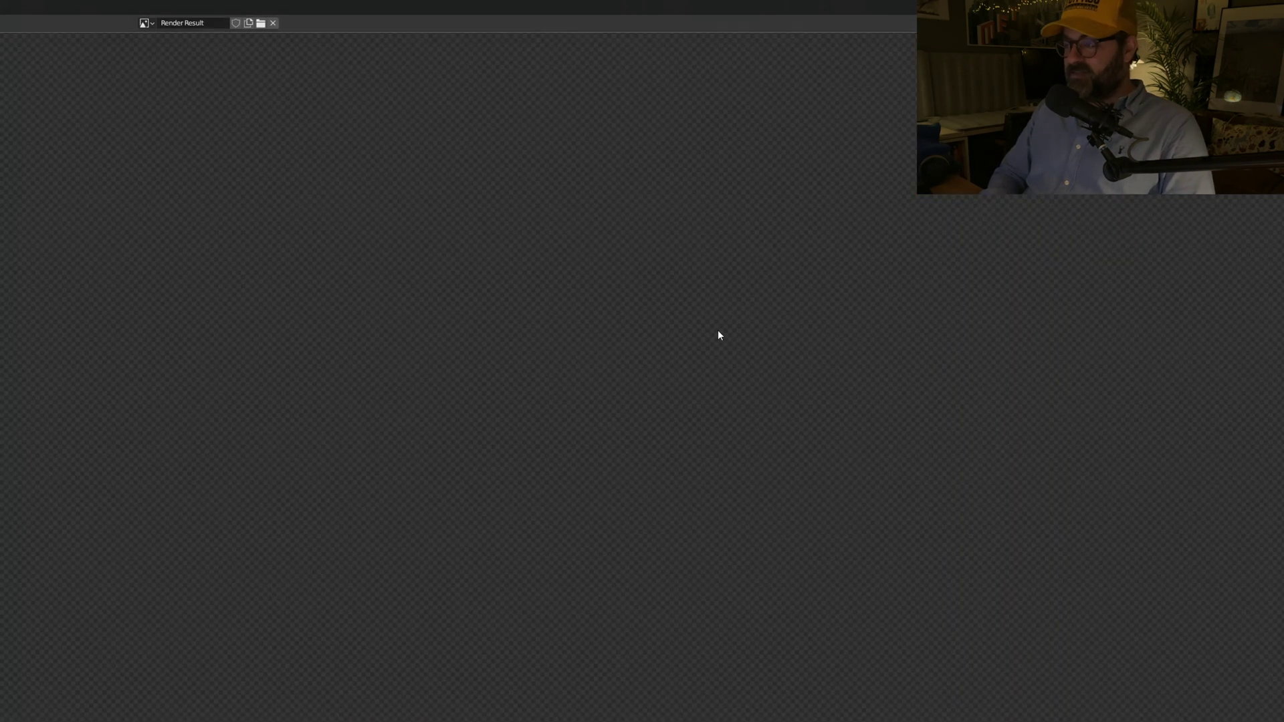
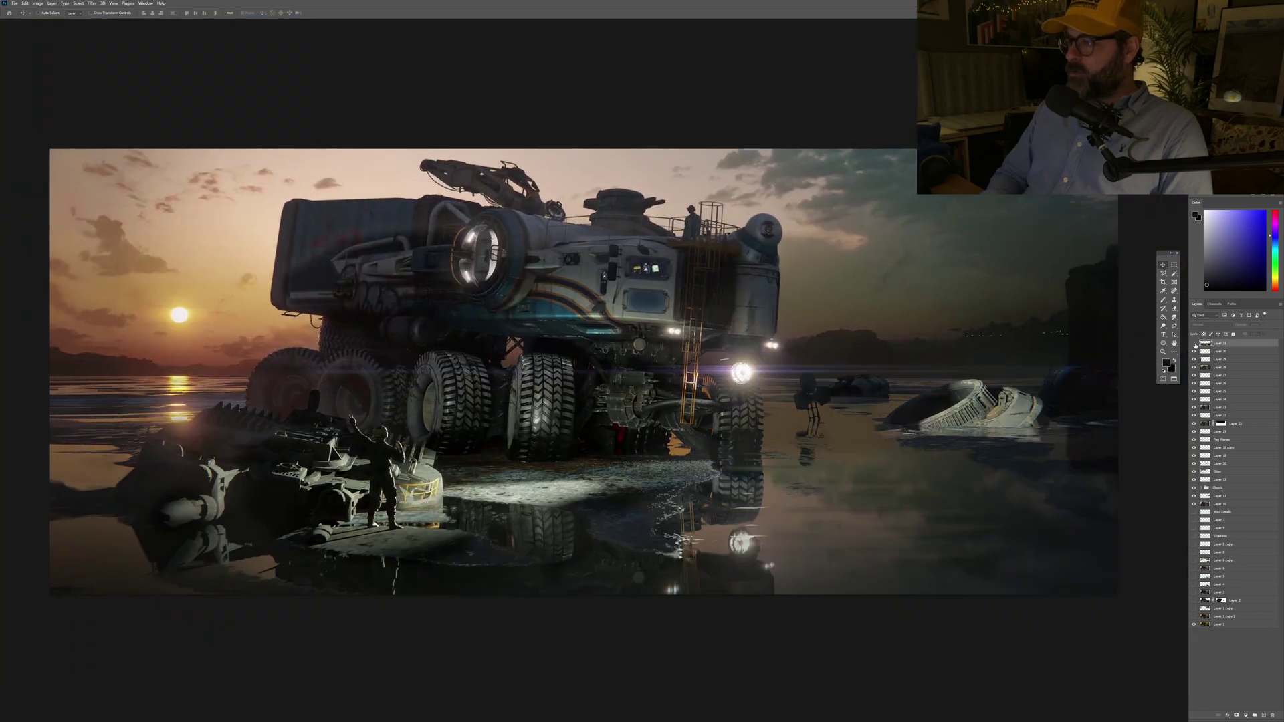
# Step: Apply the Camera Raw filter that mutes the debris layer's orange tones, toggling it to compare
pyautogui.click(1195, 345)
pyautogui.click(1195, 344)
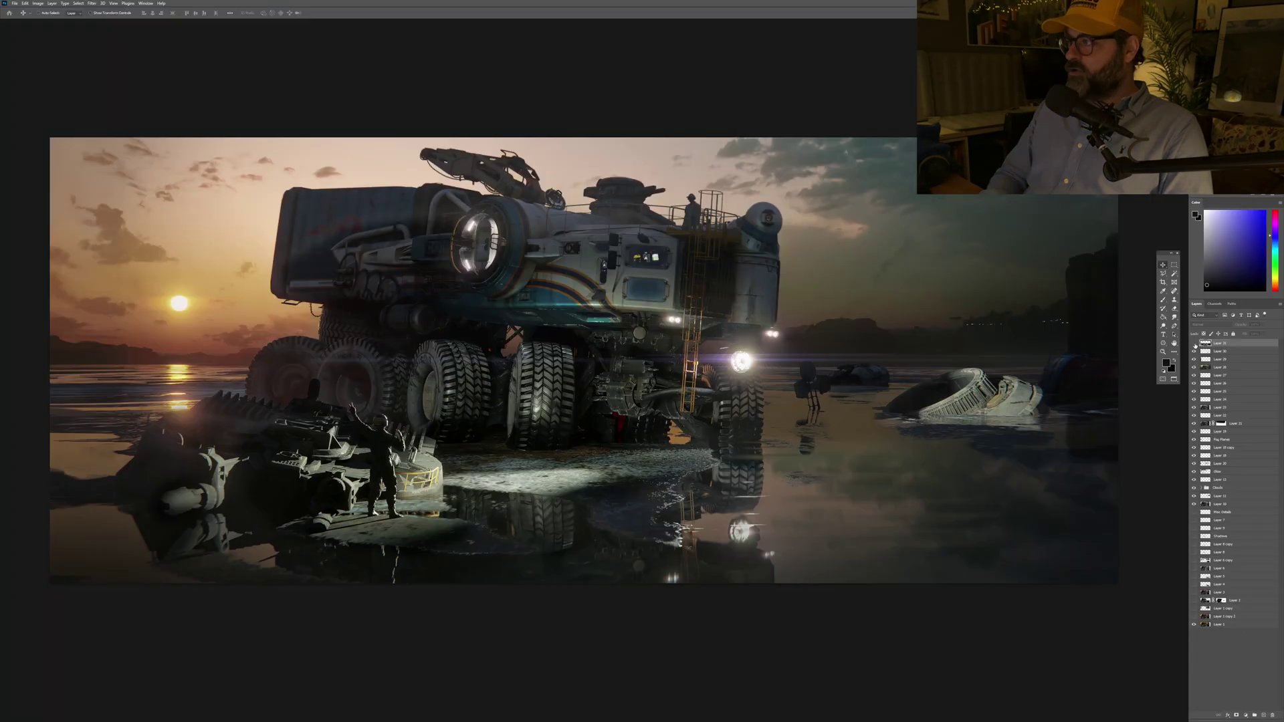
pyautogui.click(1195, 344)
pyautogui.click(1195, 344)
pyautogui.click(1195, 344)
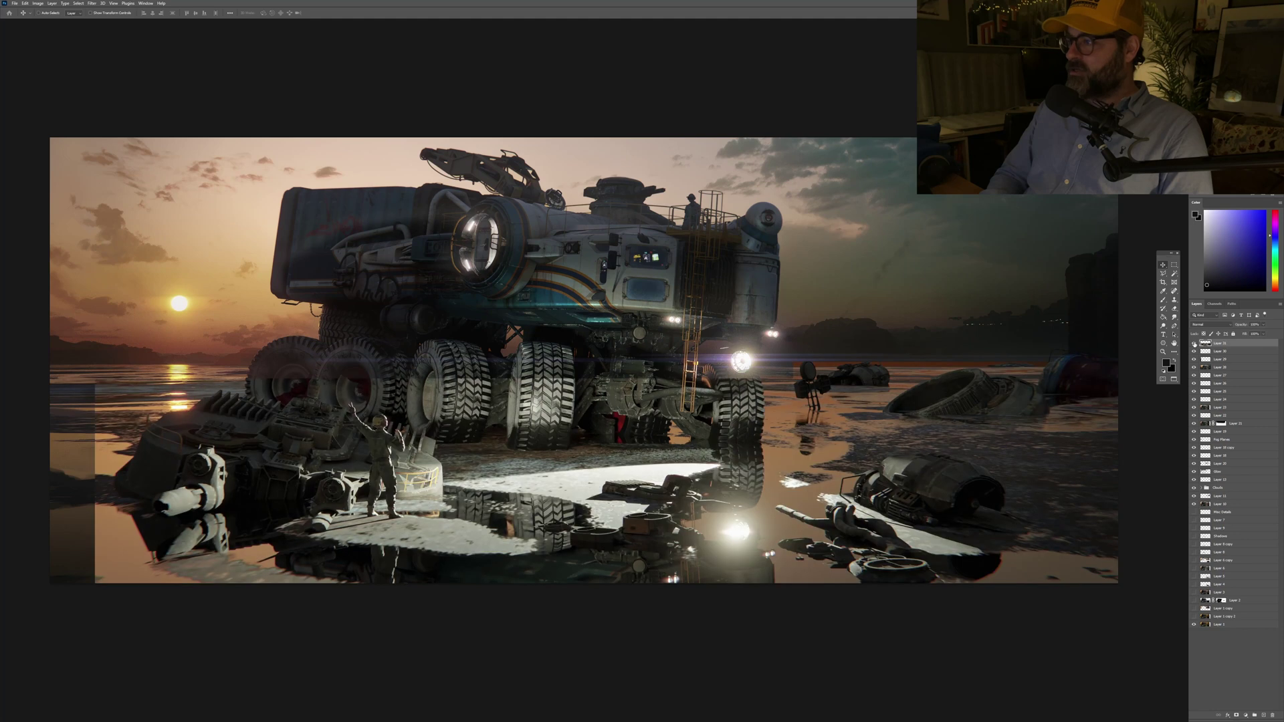
# Step: Darken the lower scene with a Hue/Saturation lightness drop, comparing before and after
pyautogui.moveTo(1195, 343); pyautogui.dragTo(1195, 555)
pyautogui.hotkey('ctrl', 'z')
pyautogui.hotkey('ctrl', 'u')
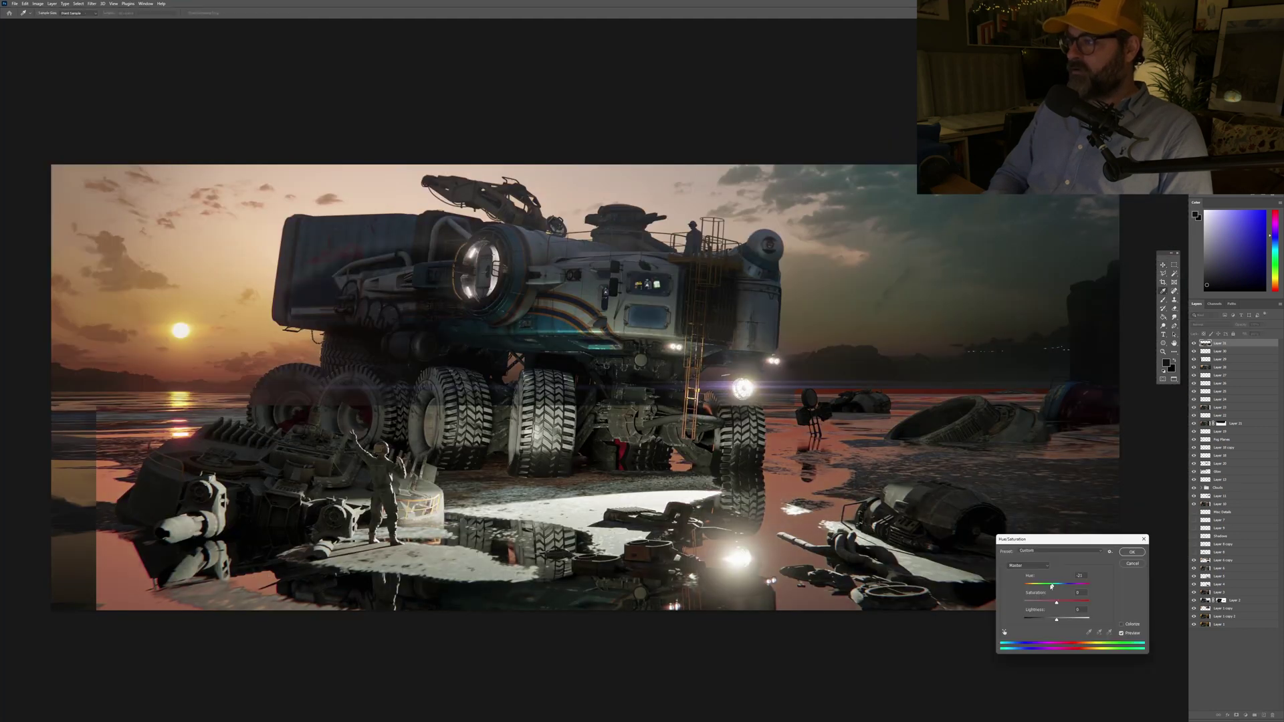
pyautogui.press('Return')
pyautogui.press('b')
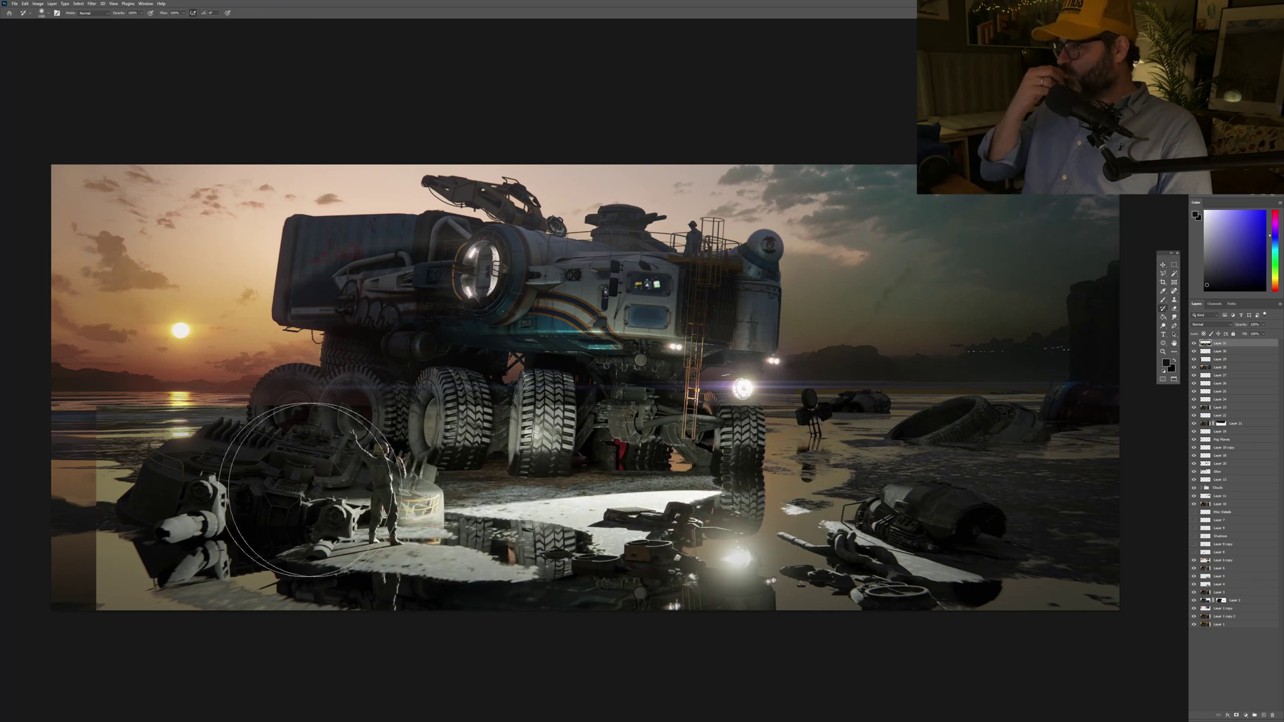
pyautogui.hotkey('ctrl', 'z')
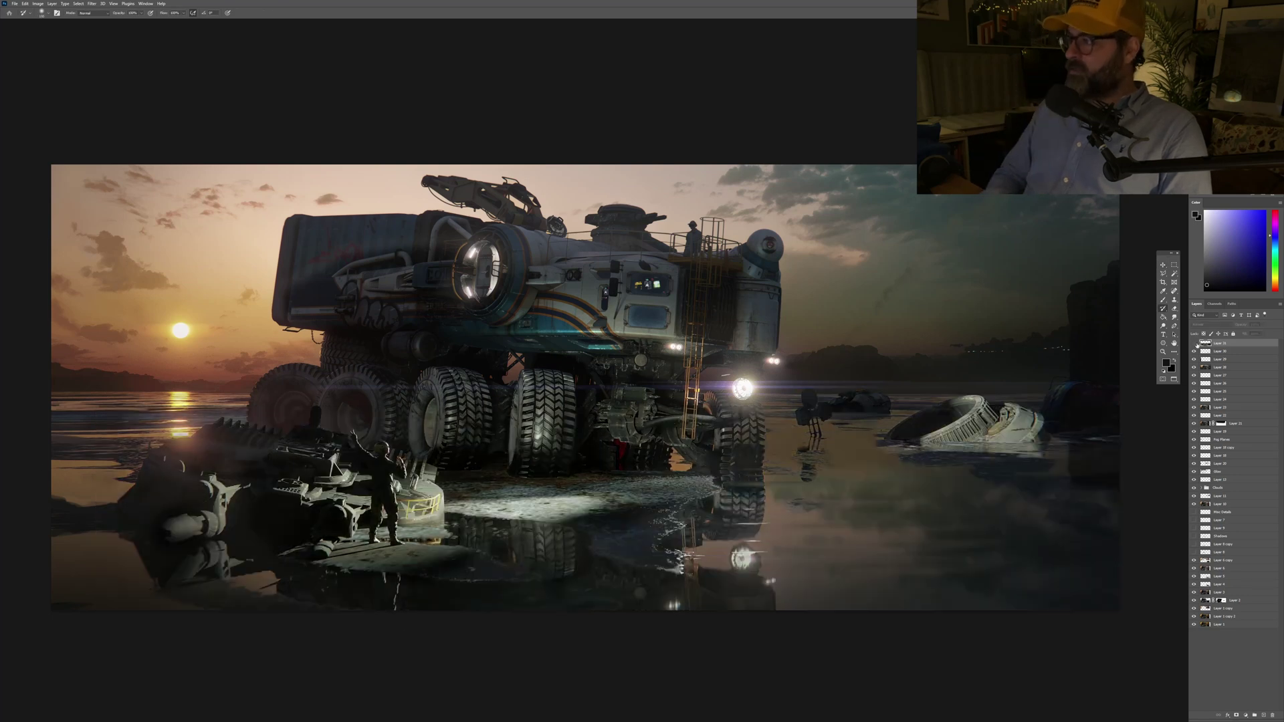
pyautogui.hotkey('ctrl', 'shift', 'z')
# Step: Paint on Layer 31's mask with a small brush and eraser, checking the layer on and off
pyautogui.press('e')
pyautogui.press('b')
pyautogui.hscroll(2, 719, 398)
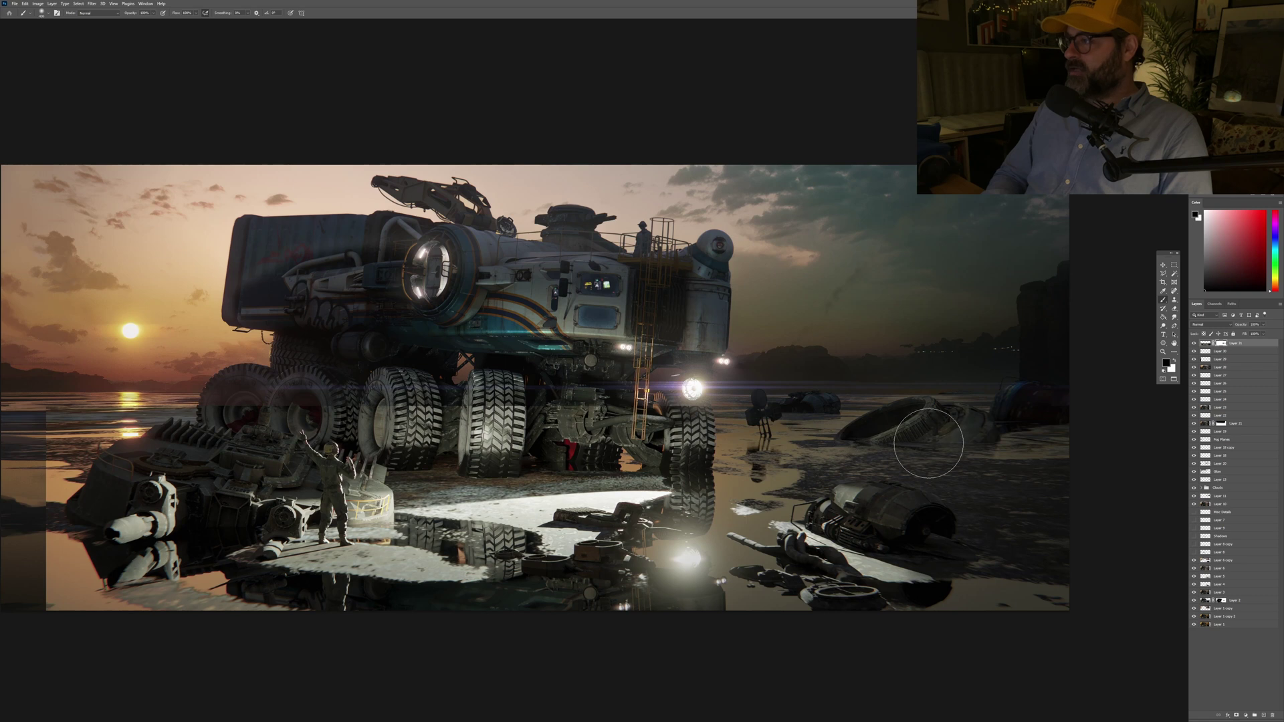
pyautogui.press('[')
pyautogui.press('[')
pyautogui.press('[')
pyautogui.press('[')
pyautogui.press('[')
pyautogui.press('[')
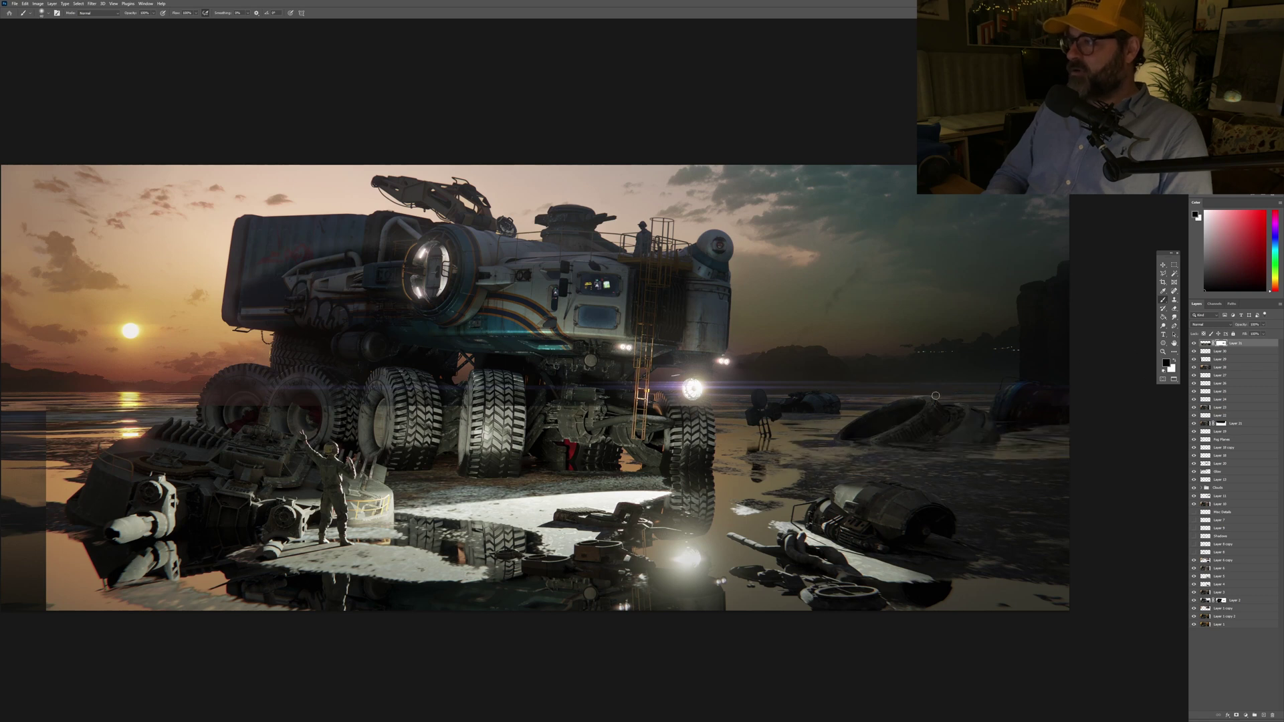
pyautogui.click(1194, 344)
pyautogui.click(1194, 343)
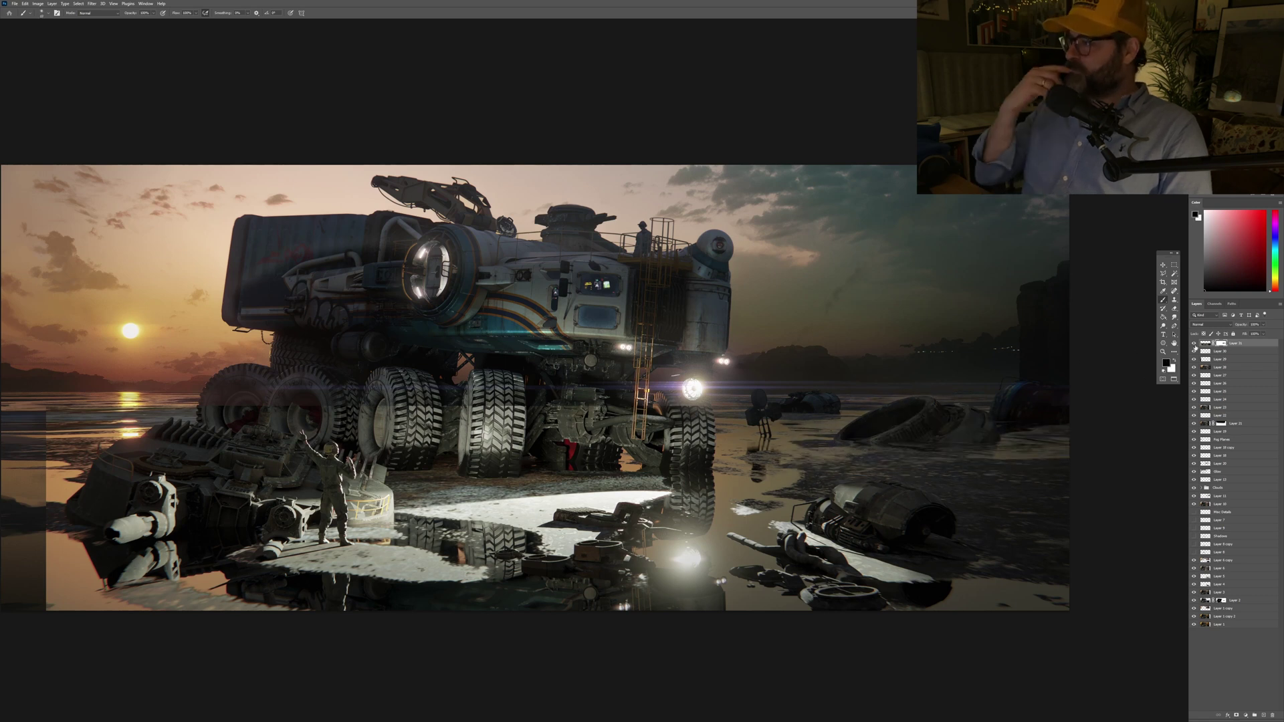
pyautogui.hscroll(-3, 505, 418)
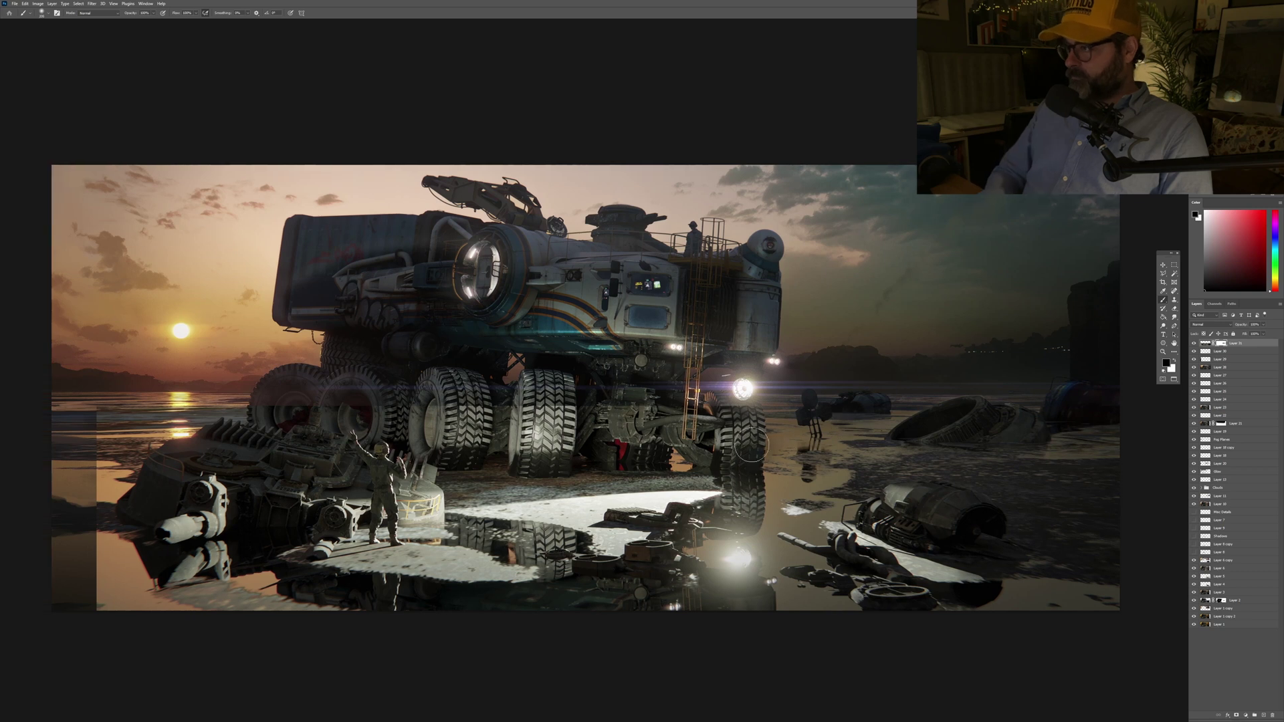
pyautogui.press('b')
pyautogui.hscroll(-9, 505, 418)
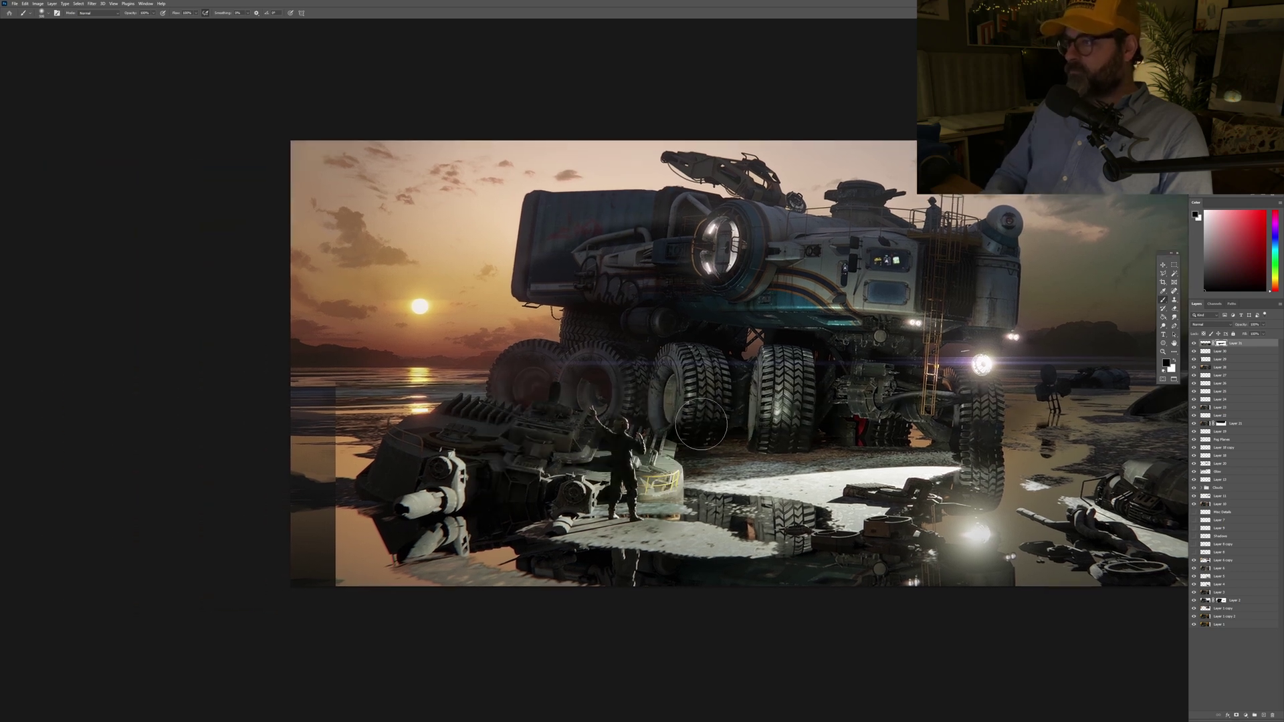
pyautogui.hscroll(3, 355, 521)
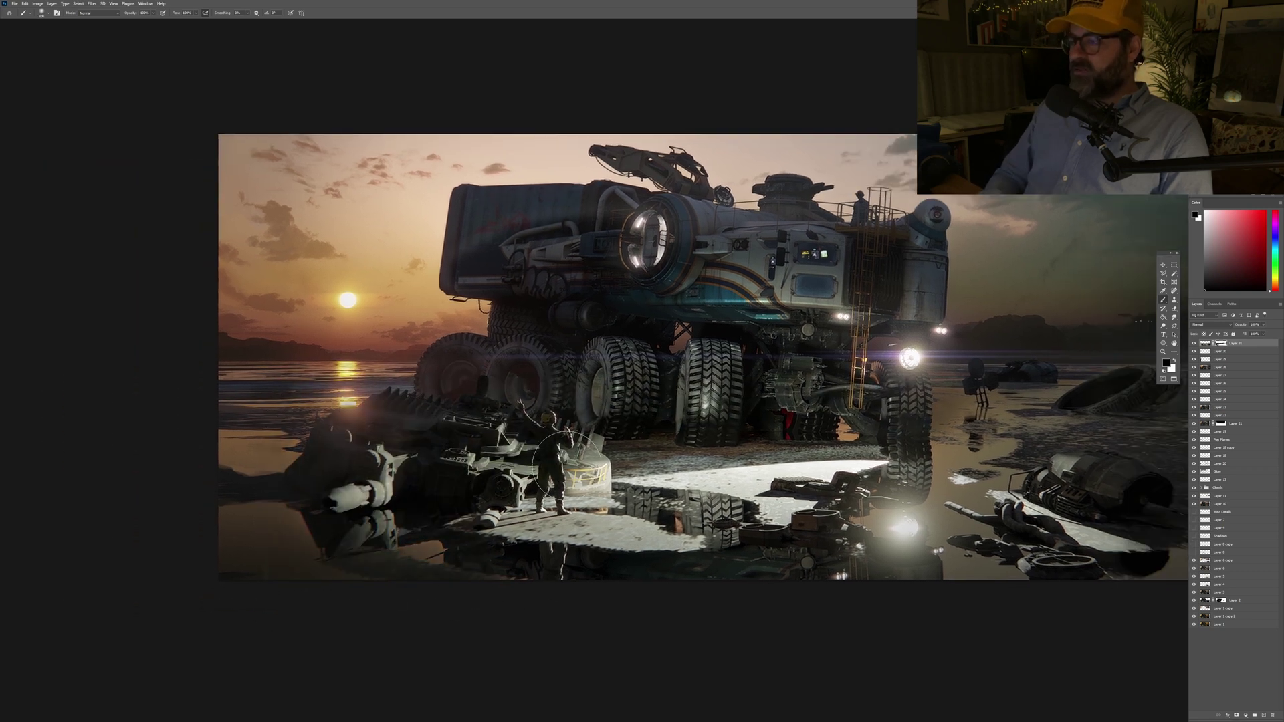
pyautogui.hscroll(6, 354, 496)
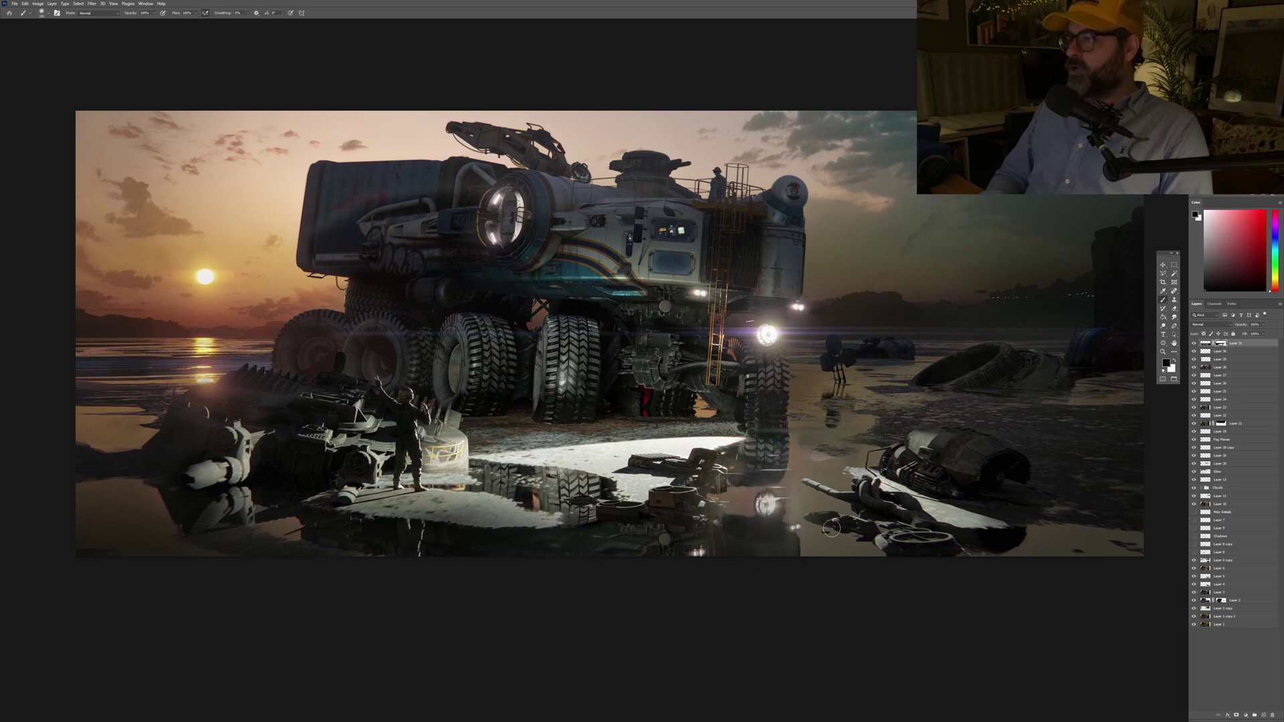
# Step: Select ground areas with the Magic Wand, then refine Layer 31's mask so the debris blends
pyautogui.press('w')
pyautogui.scroll(2, 831, 528)
pyautogui.hotkey('ctrl', 'd')
pyautogui.press('b')
pyautogui.hscroll(3, 903, 539)
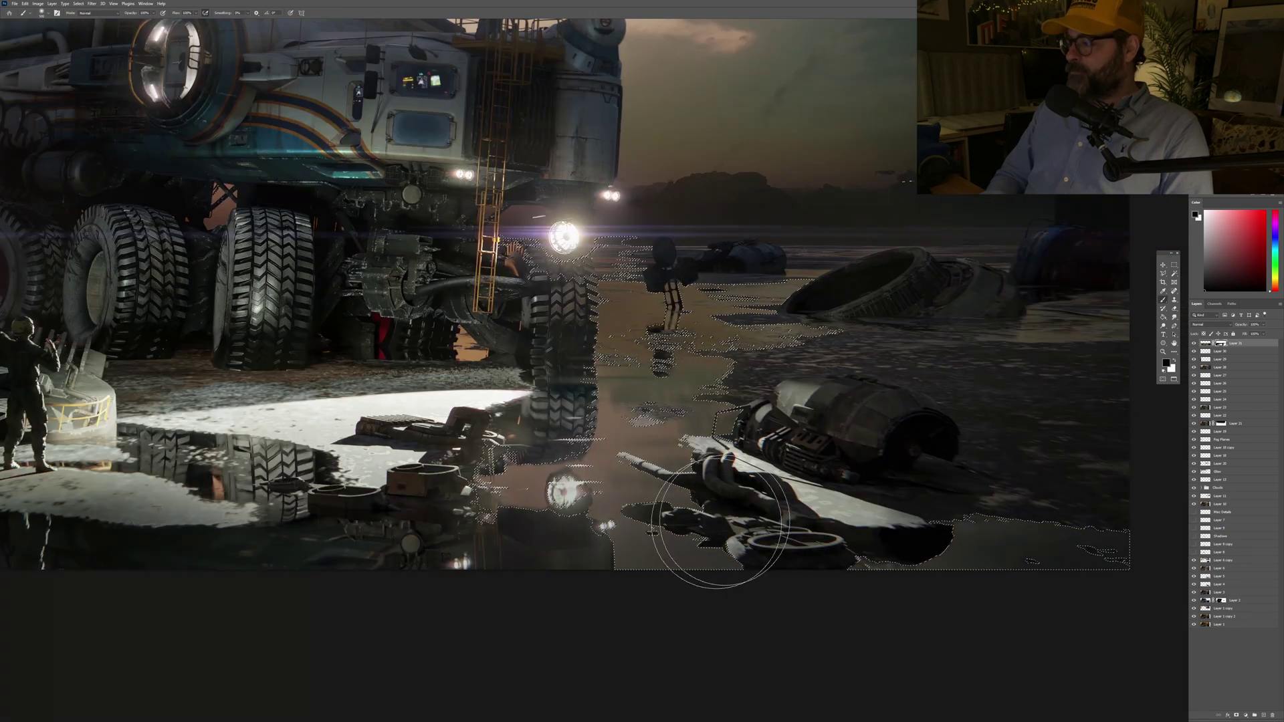
pyautogui.click(1194, 343)
pyautogui.click(1194, 343)
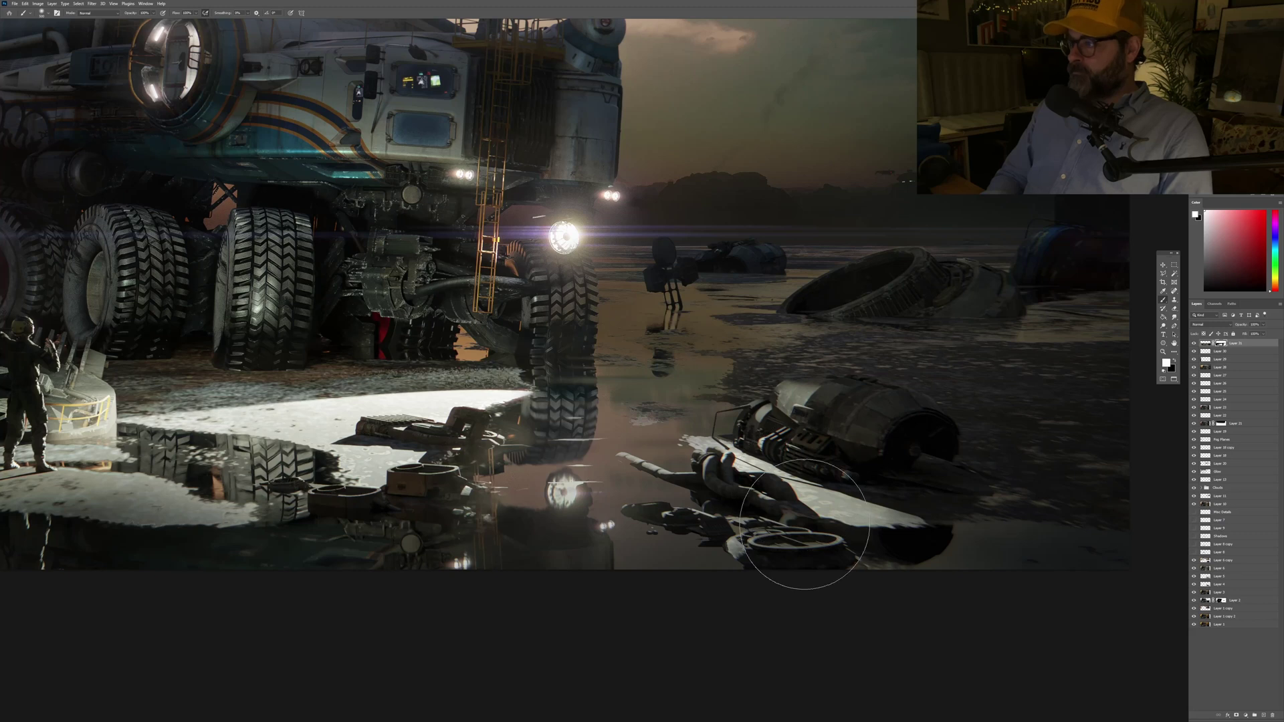
# Step: Review the right-hand debris at several zoom levels and set black as the painting colour
pyautogui.moveTo(822, 403); pyautogui.dragTo(876, 431)
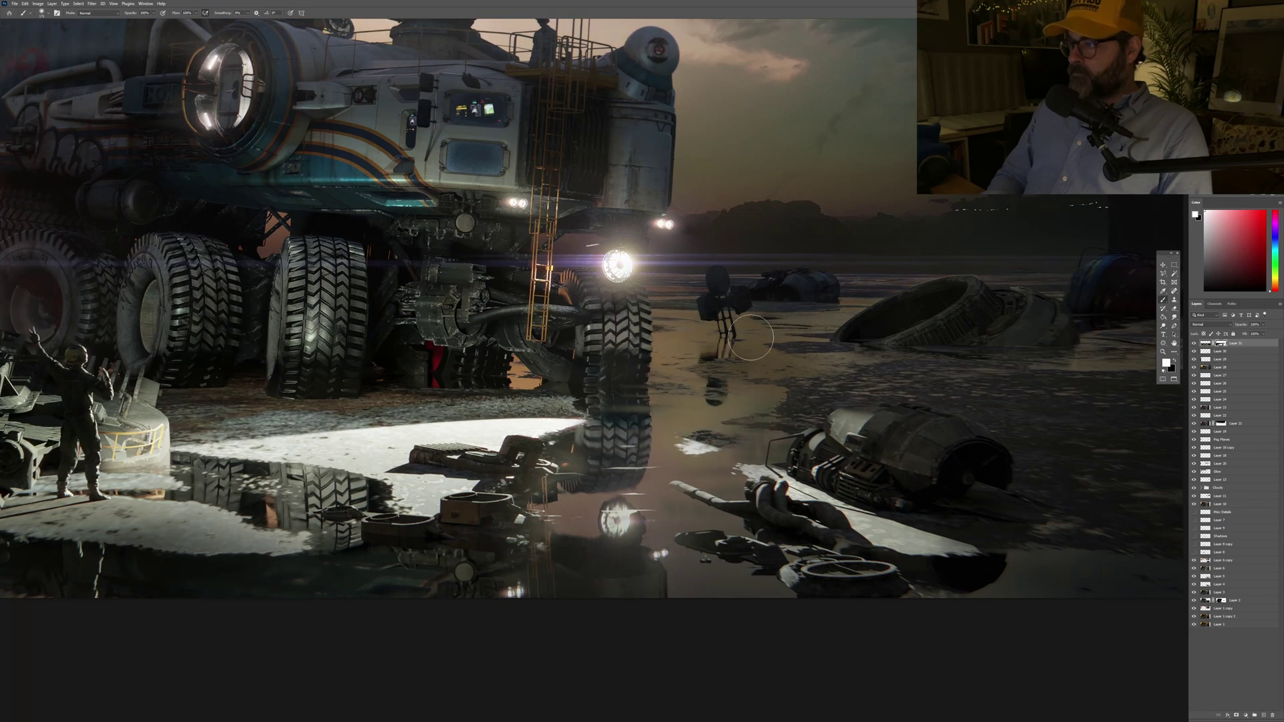
pyautogui.hotkey('ctrl', '-')
pyautogui.hotkey('ctrl', '+')
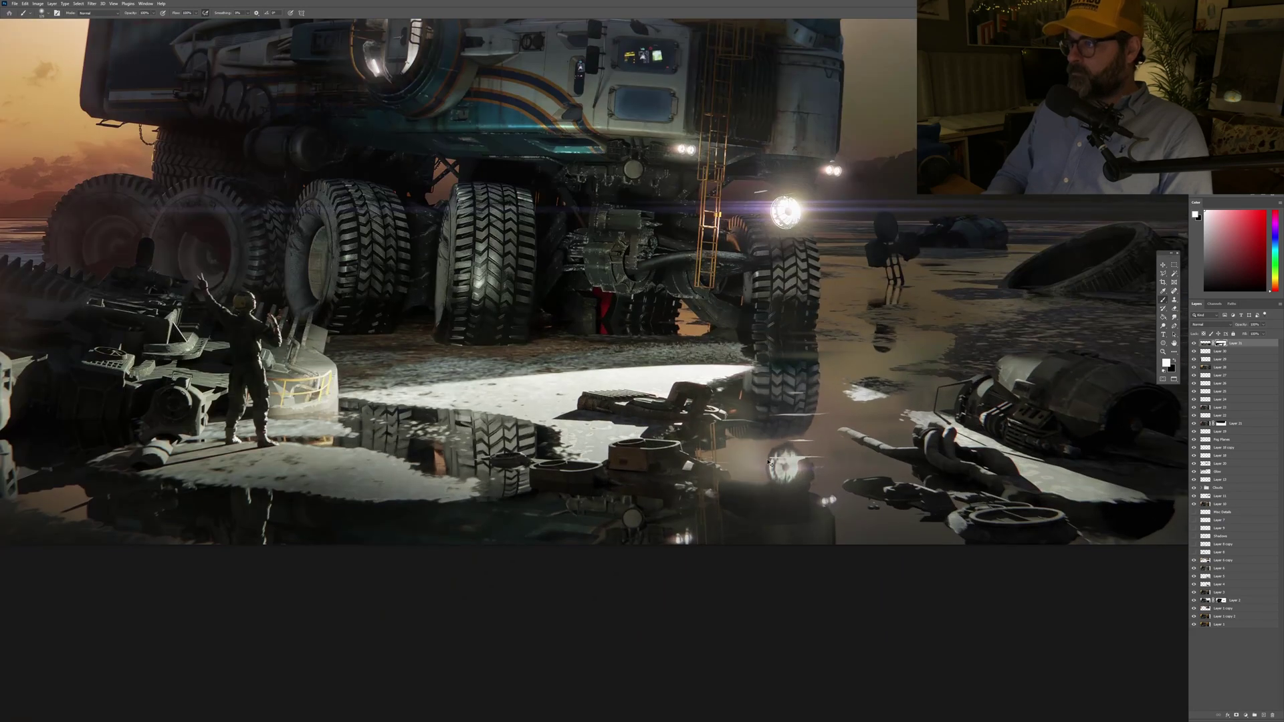
pyautogui.hotkey('ctrl', '-')
pyautogui.press('x')
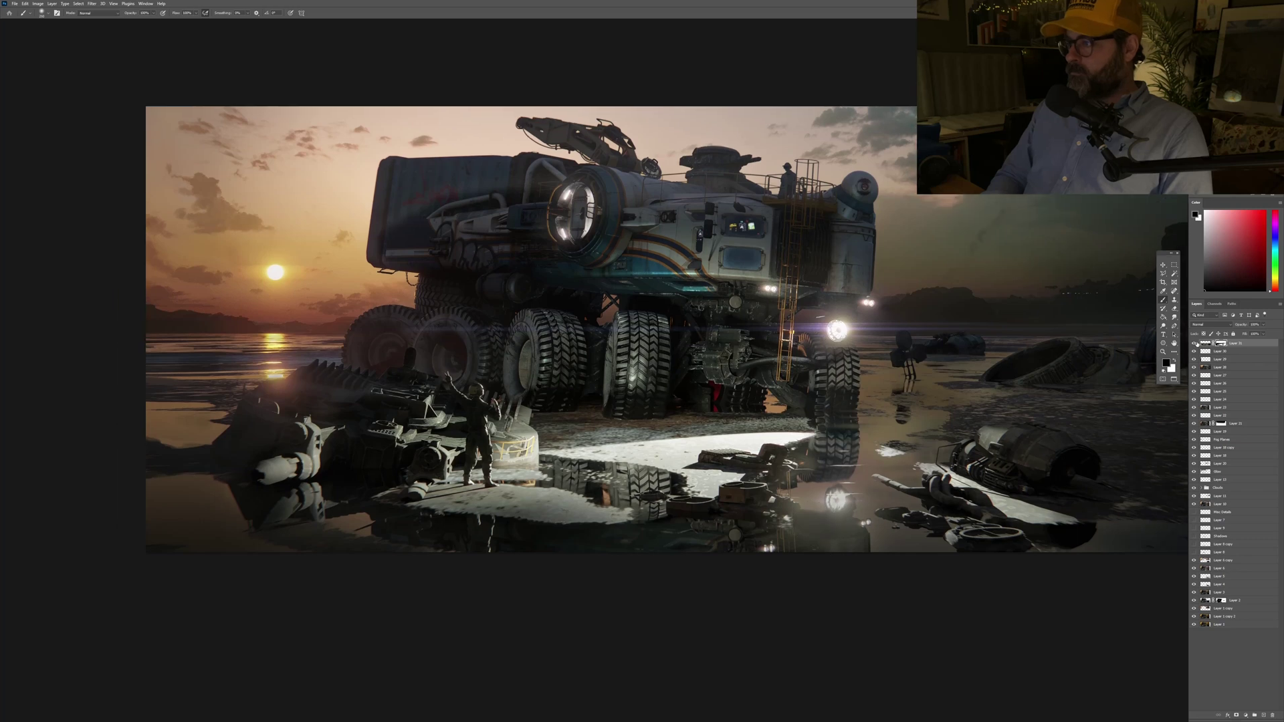
pyautogui.scroll(5, 678, 422)
pyautogui.hotkey('ctrl', 'shift', 'alt', 'n')
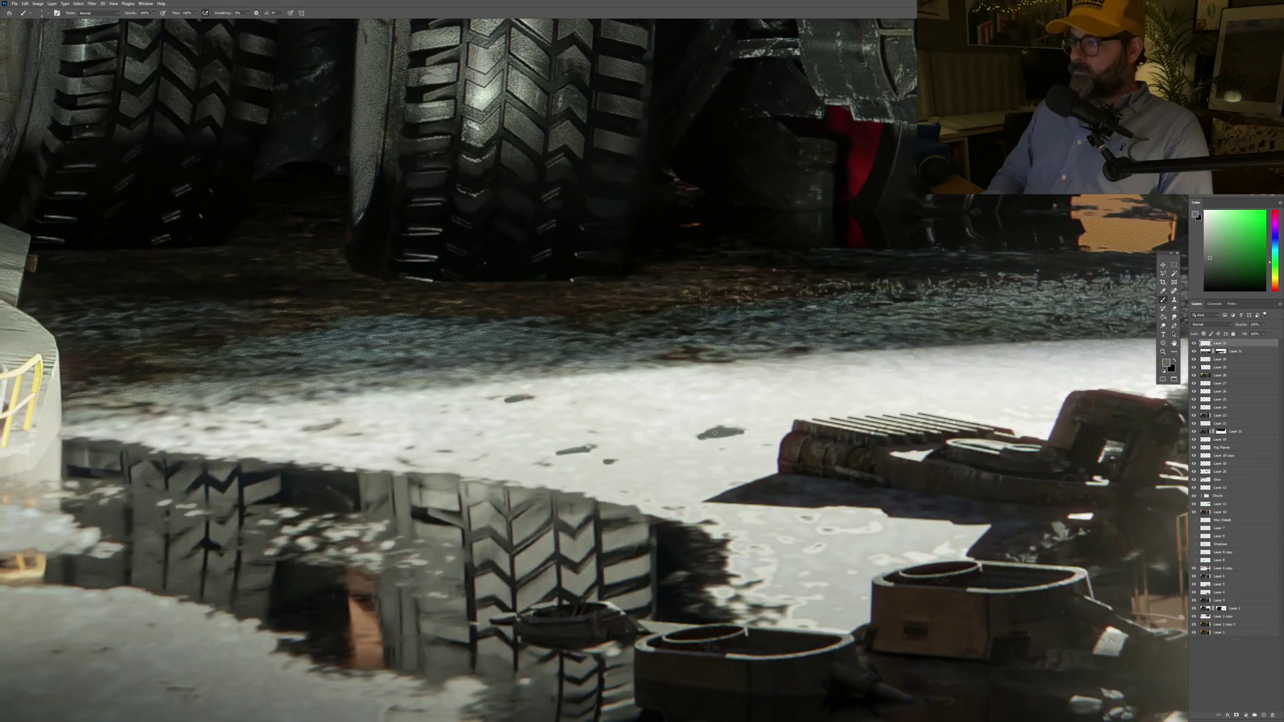
pyautogui.moveTo(810, 531)
pyautogui.mouseDown()
pyautogui.moveTo(902, 401)
pyautogui.moveTo(903, 492)
pyautogui.mouseUp()
pyautogui.scroll(-3, 903, 493)
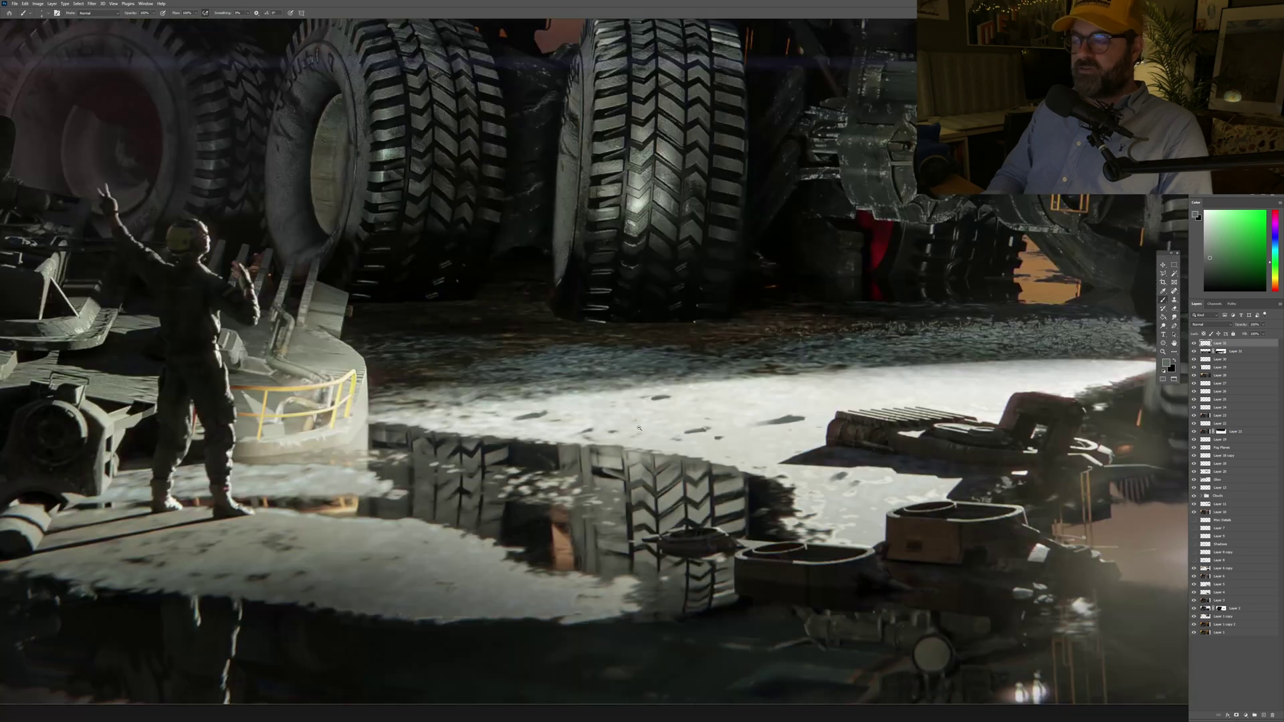
pyautogui.scroll(3, 662, 427)
pyautogui.press('e')
pyautogui.press('b')
pyautogui.moveTo(999, 515); pyautogui.dragTo(873, 532)
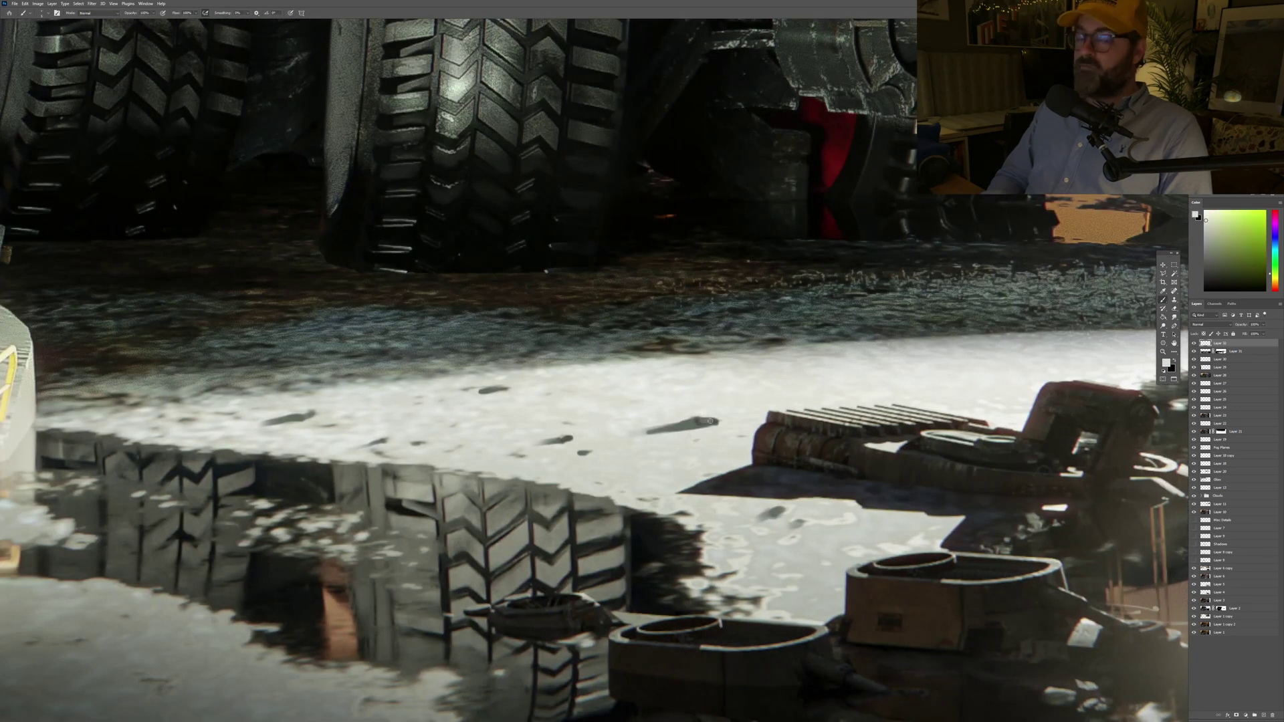
pyautogui.scroll(-2, 1024, 475)
pyautogui.moveTo(207, 420); pyautogui.dragTo(530, 353)
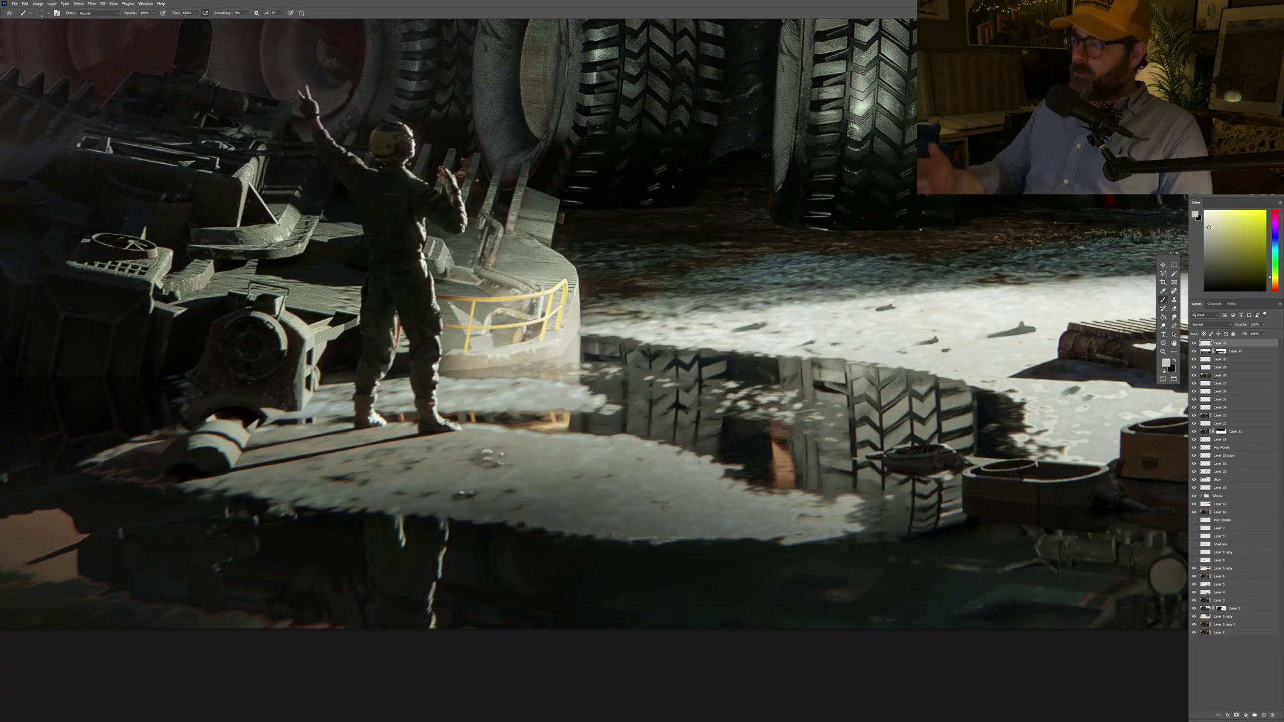
pyautogui.scroll(3, 651, 496)
pyautogui.keyDown('alt'); pyautogui.click(756, 341); pyautogui.keyUp('alt')
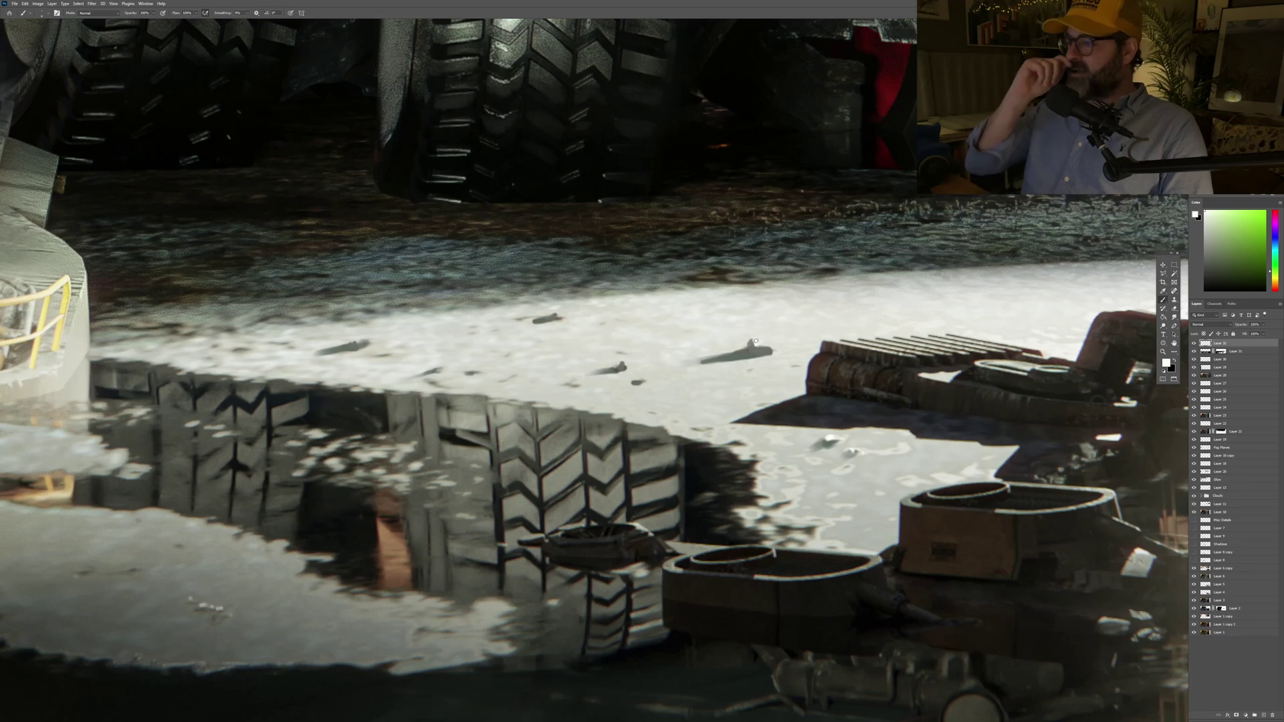
pyautogui.moveTo(1057, 307); pyautogui.dragTo(837, 327)
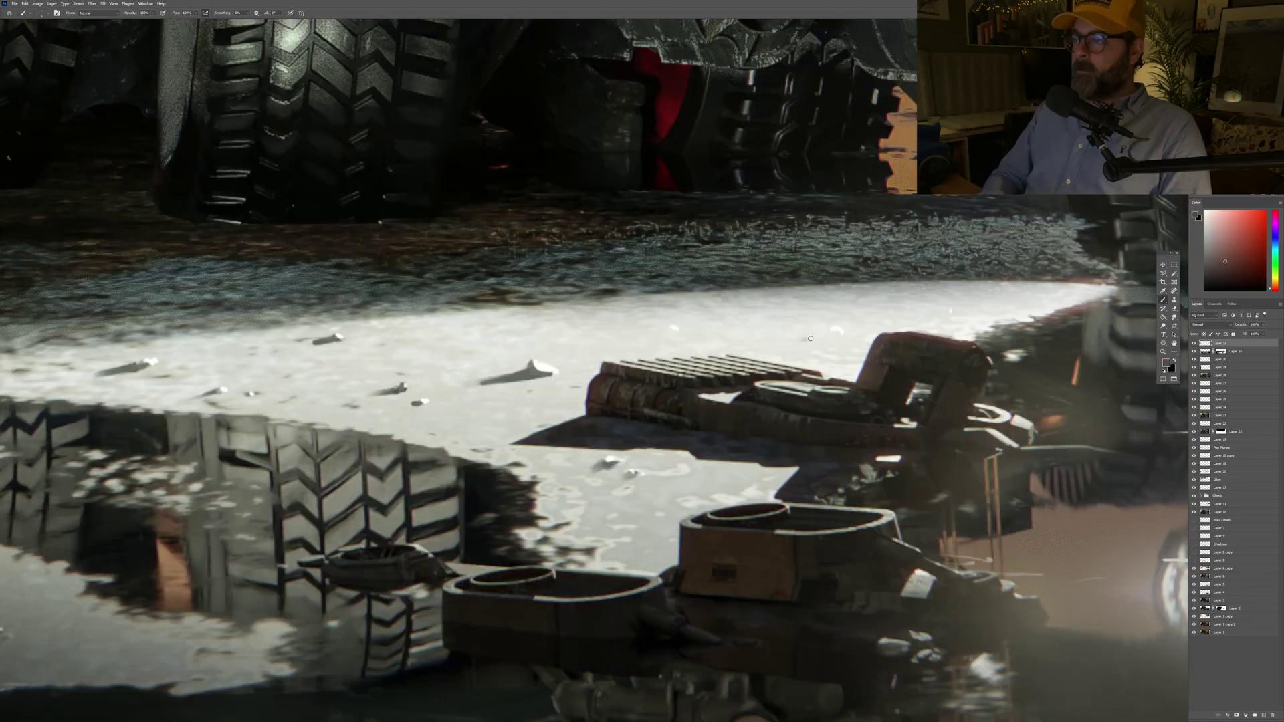
pyautogui.scroll(-5, 810, 338)
pyautogui.scroll(5, 536, 222)
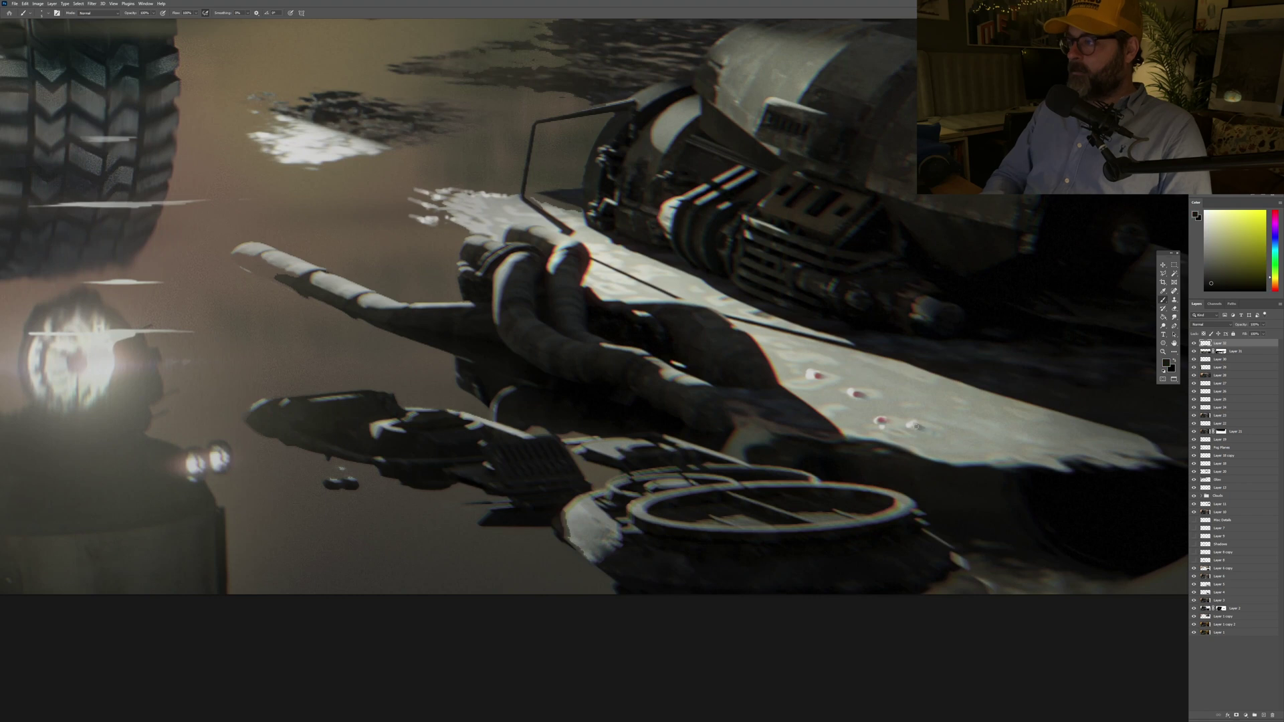
pyautogui.scroll(-2, 584, 367)
pyautogui.scroll(-5, 734, 342)
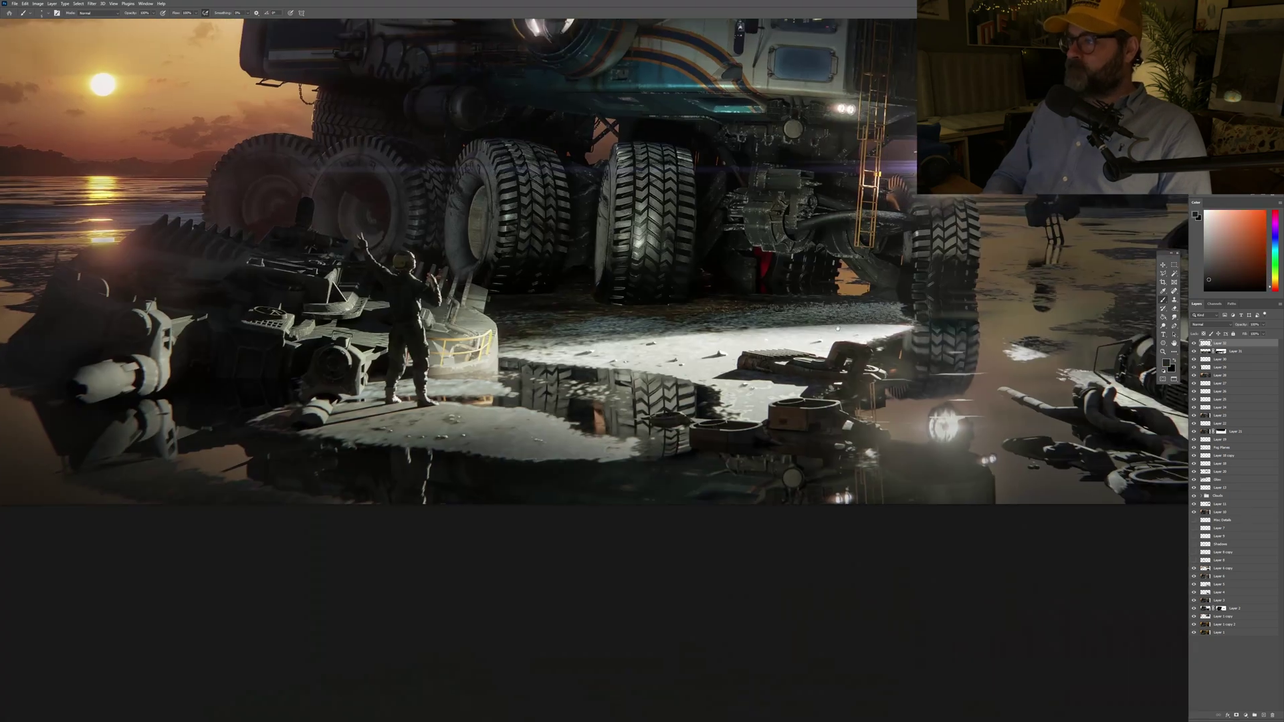
pyautogui.scroll(5, 585, 267)
pyautogui.scroll(-4, 584, 268)
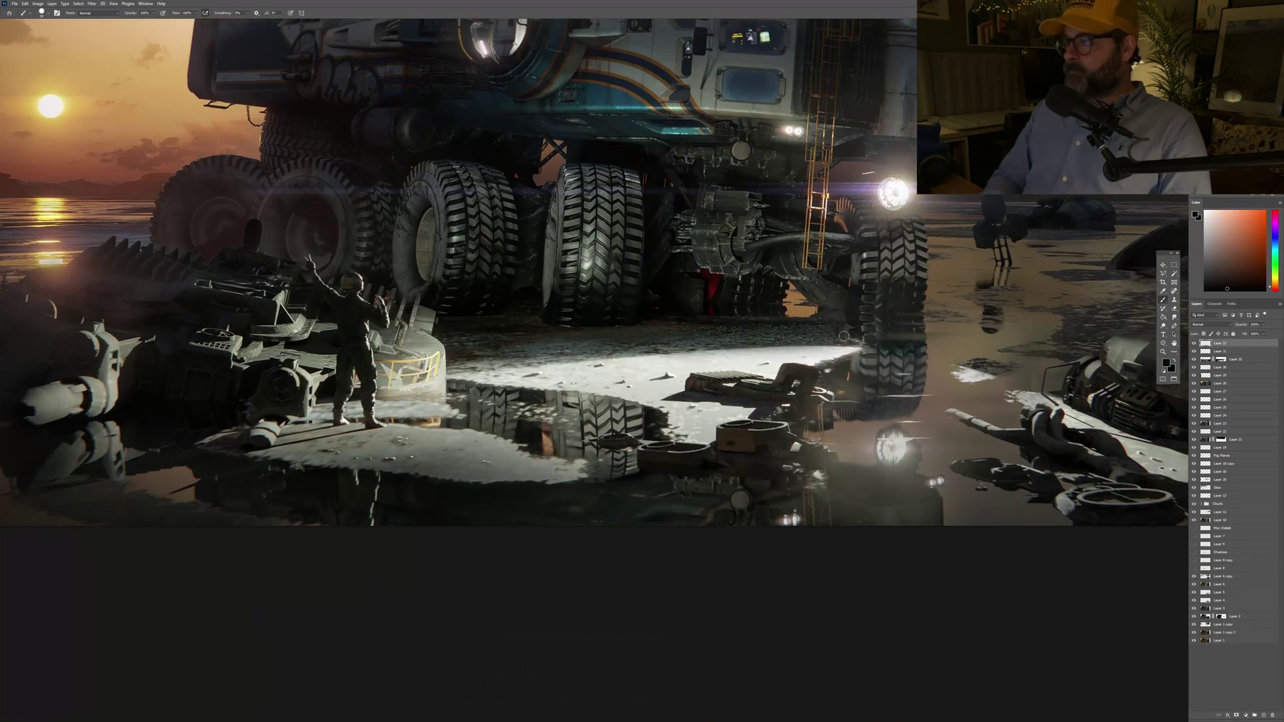
pyautogui.scroll(-3, 844, 336)
# Step: Bring Layer 1 copy 3 to the top and remove its overlay from view
pyautogui.hotkey('ctrl', 'shift', ']')
pyautogui.press('v')
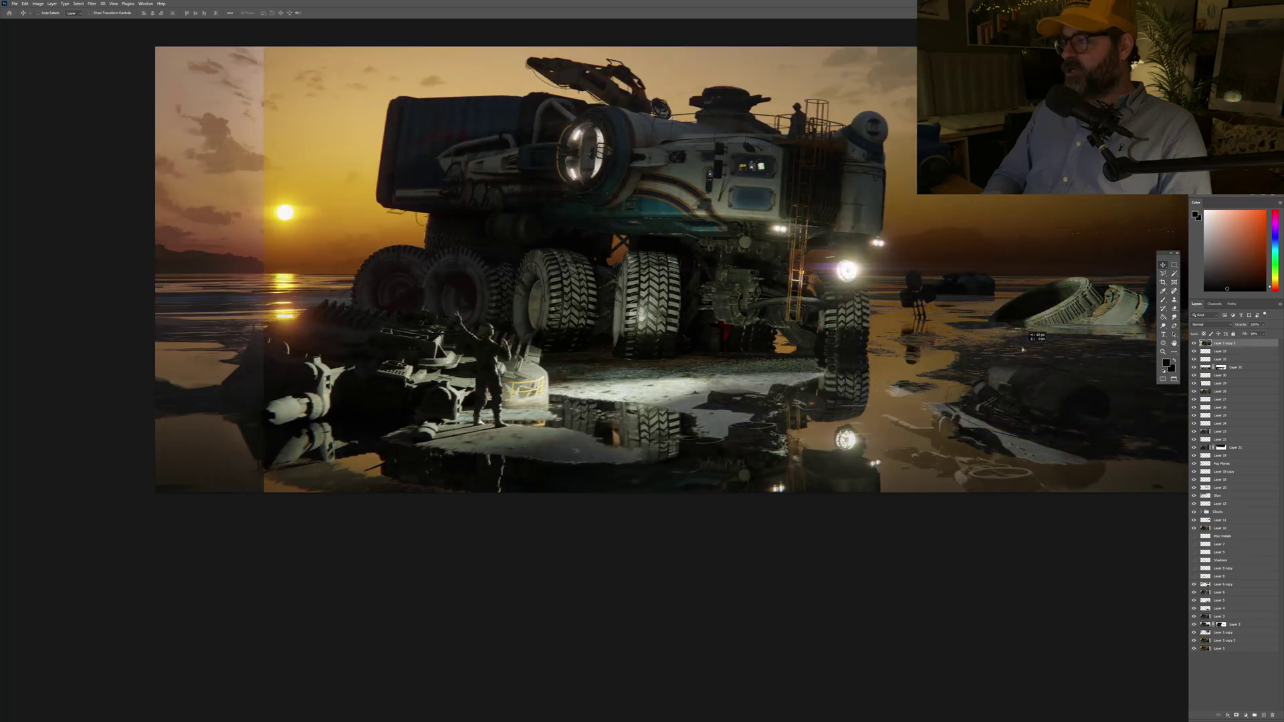
pyautogui.scroll(5, 1099, 348)
pyautogui.scroll(-5, 1099, 349)
pyautogui.press('Delete')
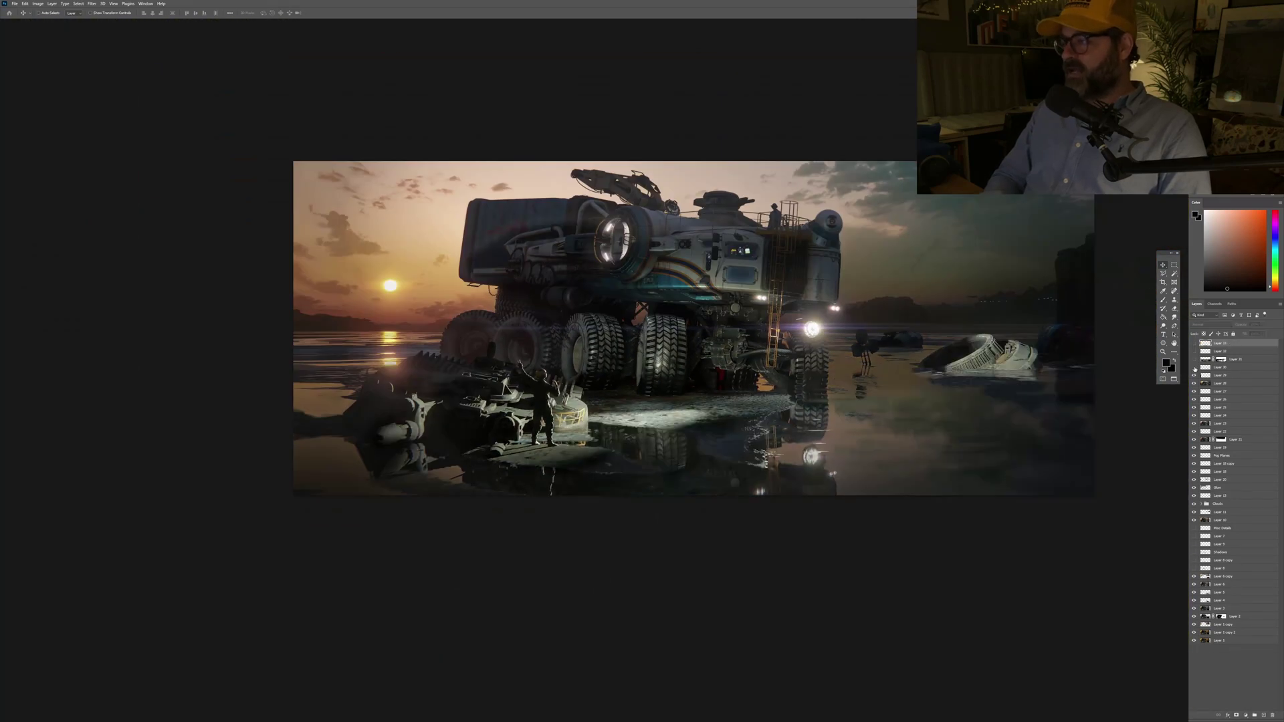
# Step: Paint light touch-ups on the wrecked machine on new Layer 34 with a different brush preset
pyautogui.press('b')
pyautogui.scroll(2, 831, 440)
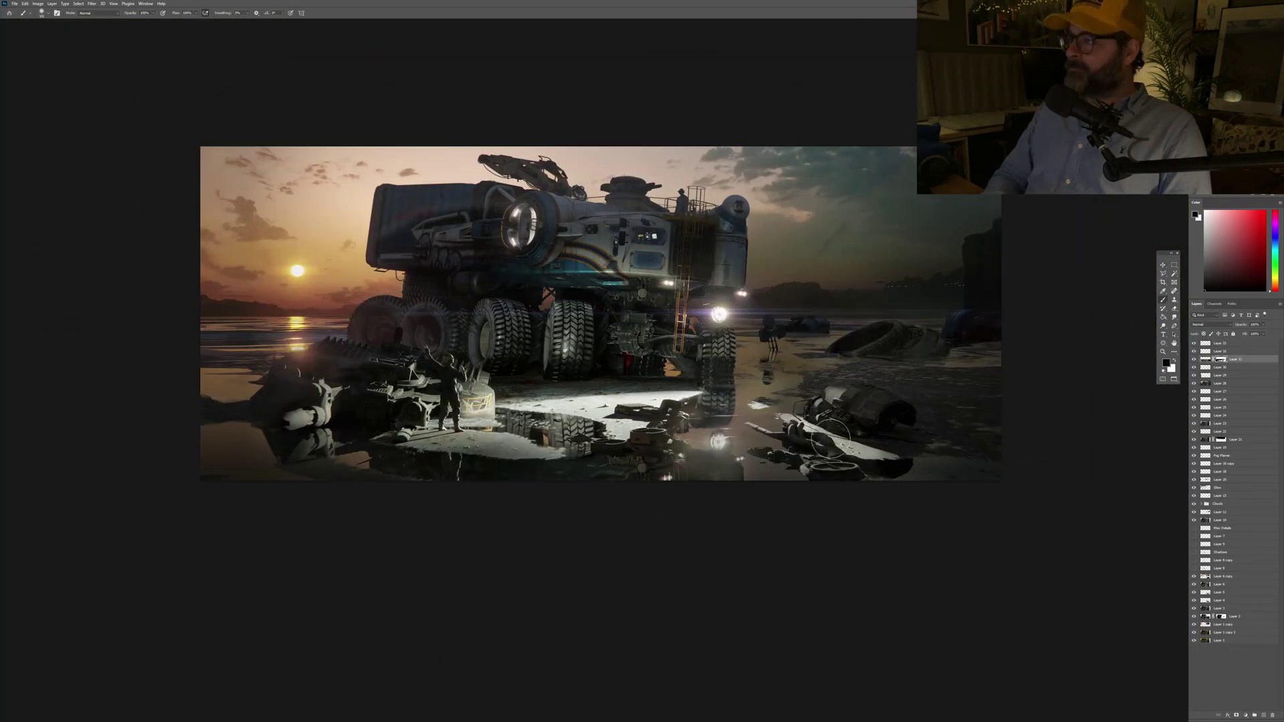
pyautogui.scroll(2, 904, 459)
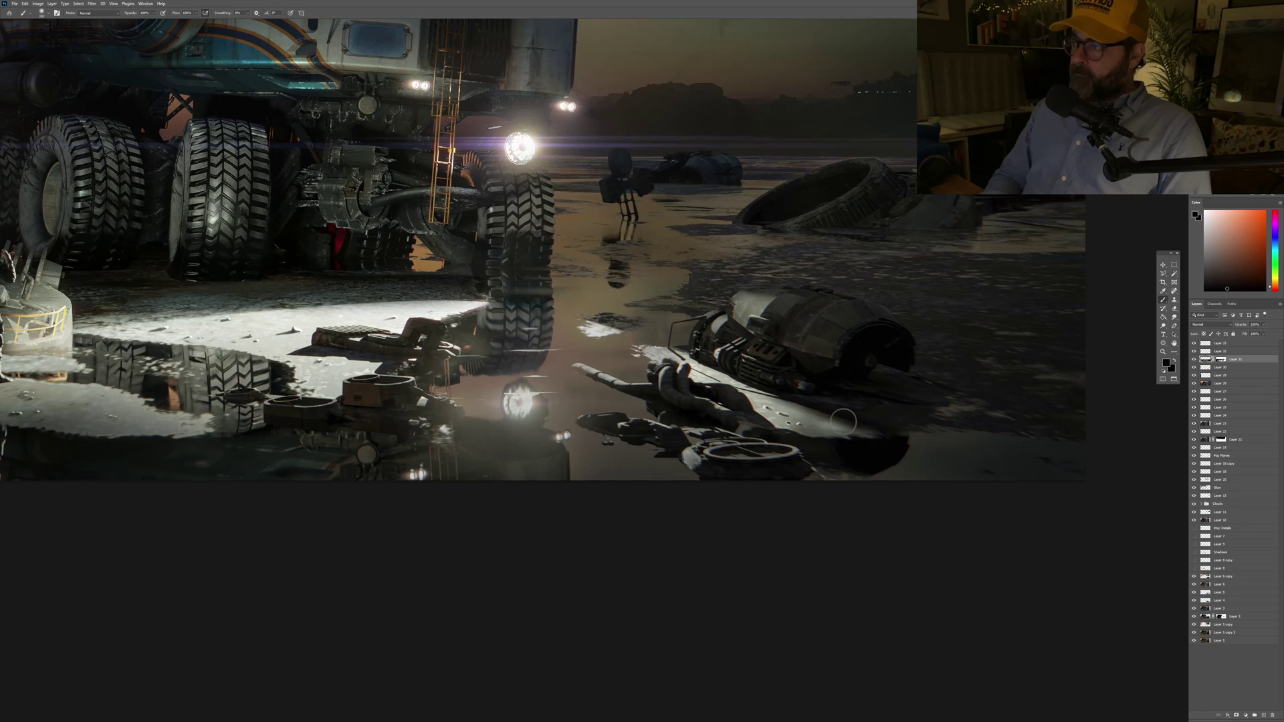
pyautogui.scroll(-4, 834, 423)
pyautogui.hotkey('alt', 'ctrl', 'shift', 'n')
pyautogui.scroll(5, 701, 356)
pyautogui.rightClick(604, 370)
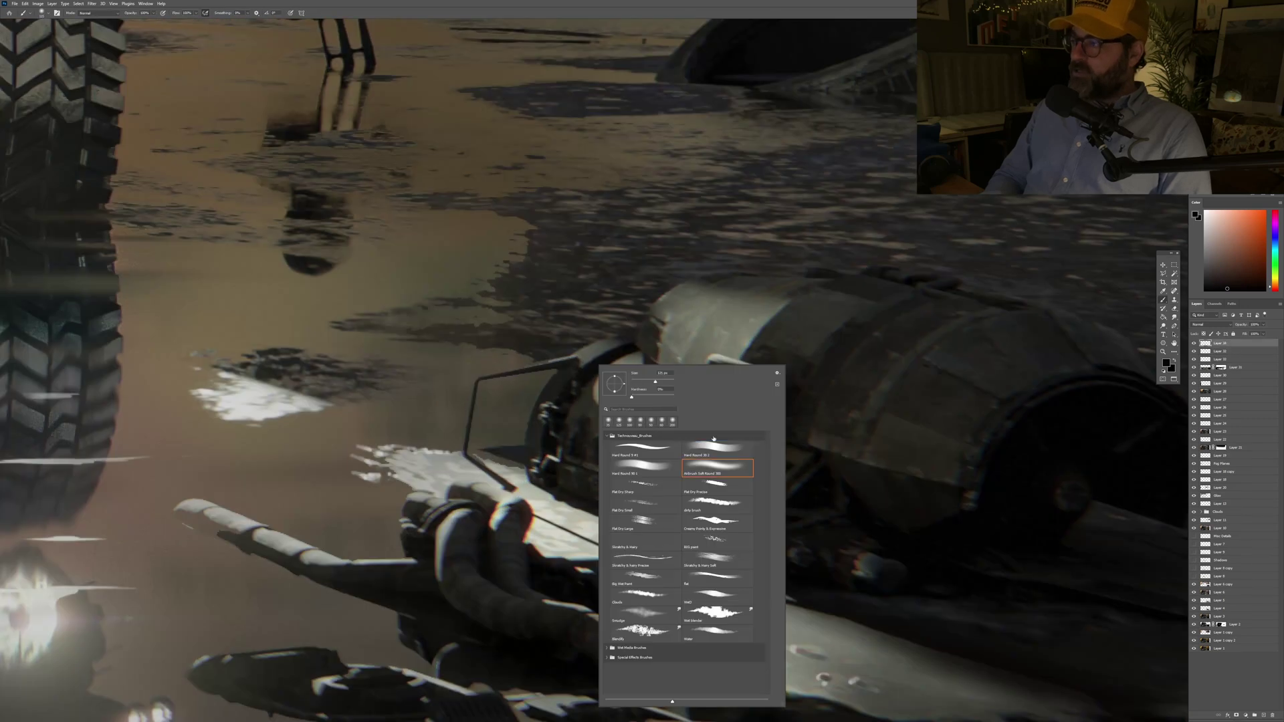
pyautogui.press('Escape')
pyautogui.keyDown('alt'); pyautogui.click(700, 355); pyautogui.keyUp('alt')
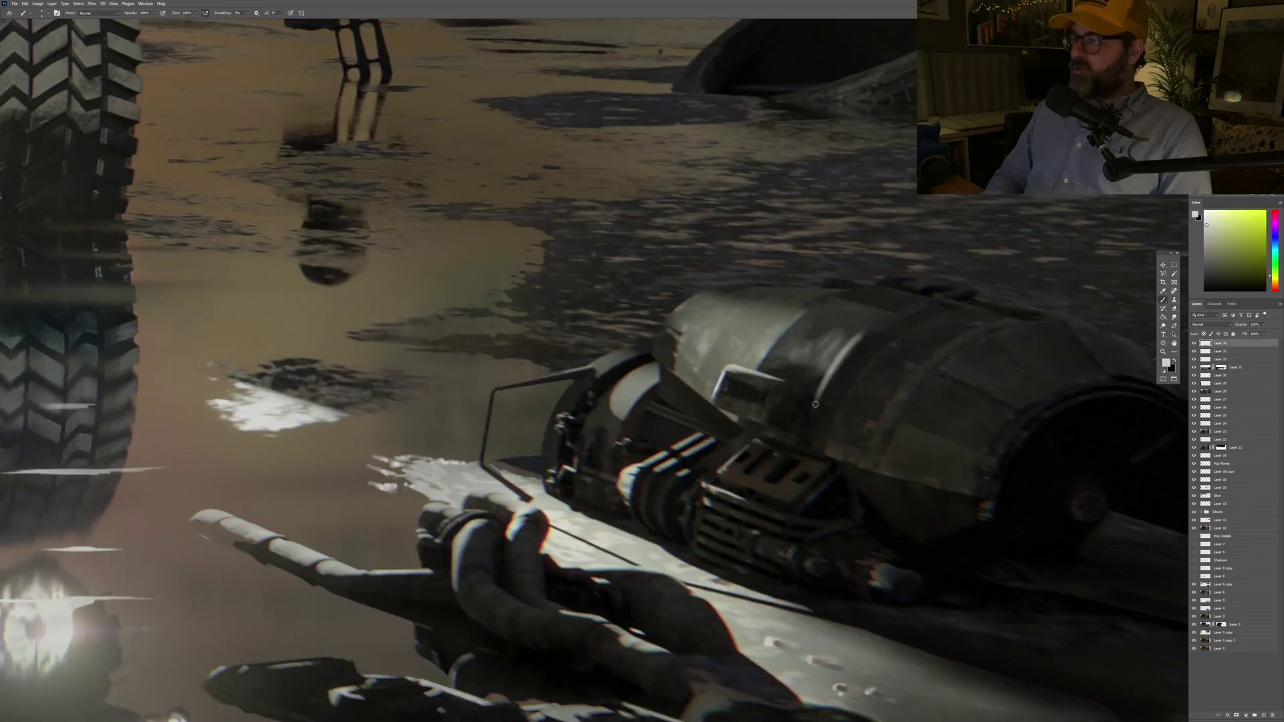
pyautogui.press('b')
pyautogui.scroll(-5, 827, 370)
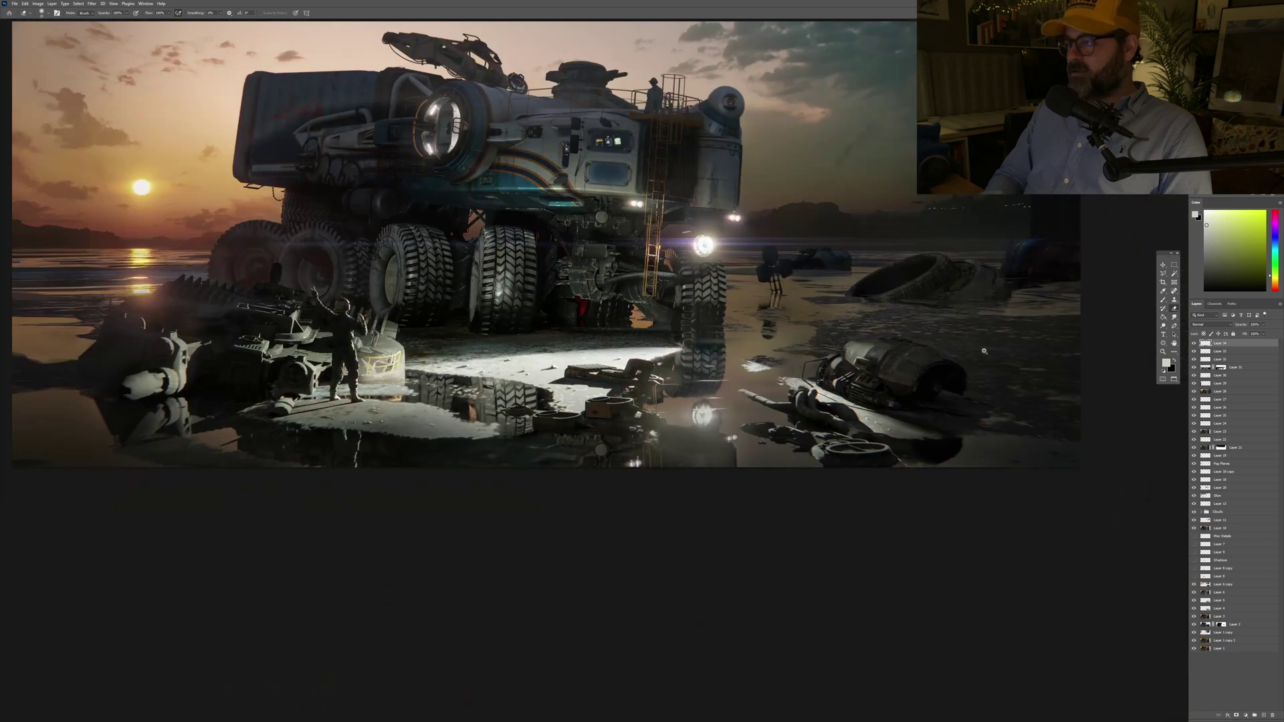
pyautogui.scroll(4, 830, 355)
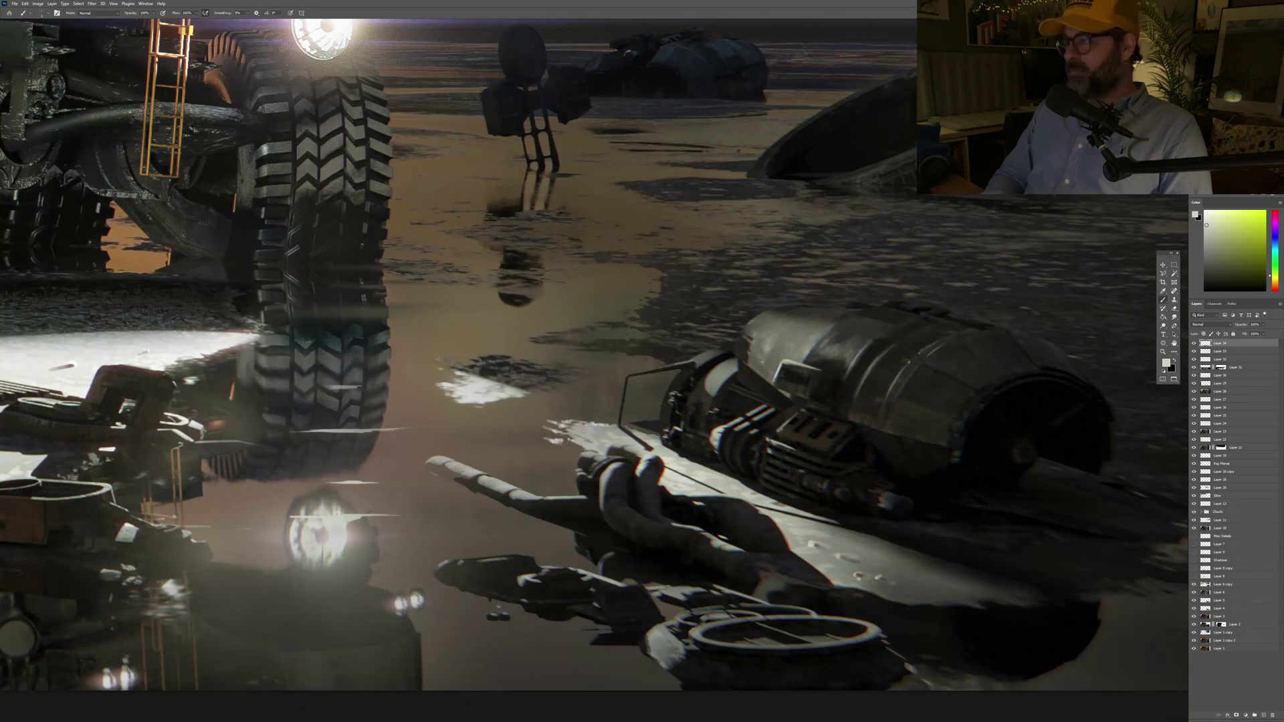
pyautogui.scroll(-5, 918, 376)
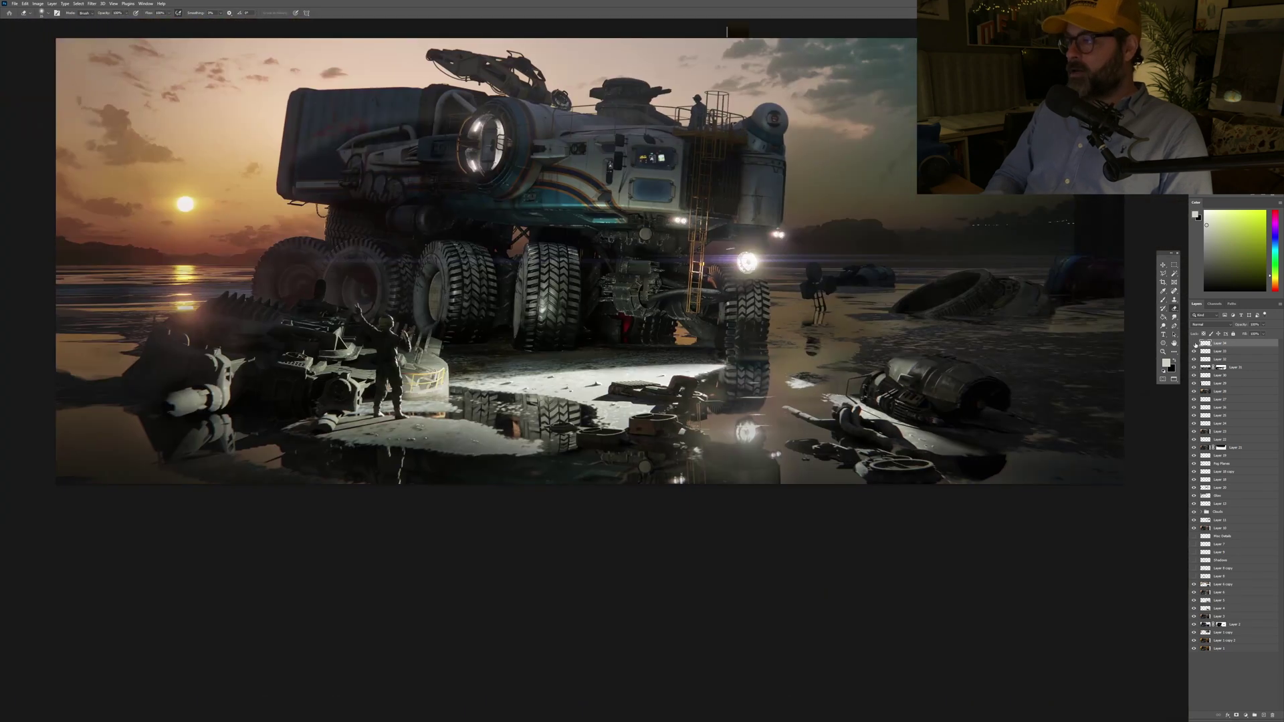
# Step: Paint sampled light grey on Layer 31's mask around the rover's wheels
pyautogui.press('v')
pyautogui.scroll(5, 735, 435)
pyautogui.click(1218, 367)
pyautogui.press('b')
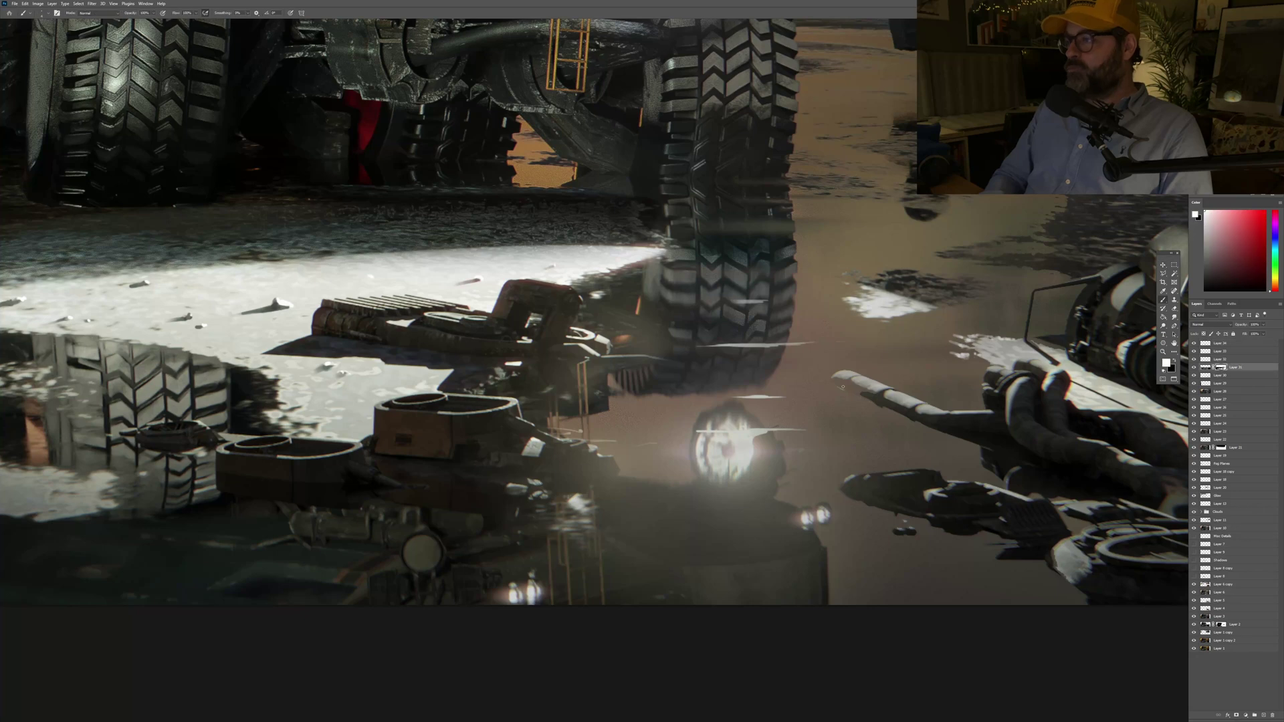
pyautogui.scroll(-5, 933, 430)
pyautogui.scroll(5, 819, 345)
pyautogui.keyDown('alt'); pyautogui.click(819, 345); pyautogui.keyUp('alt')
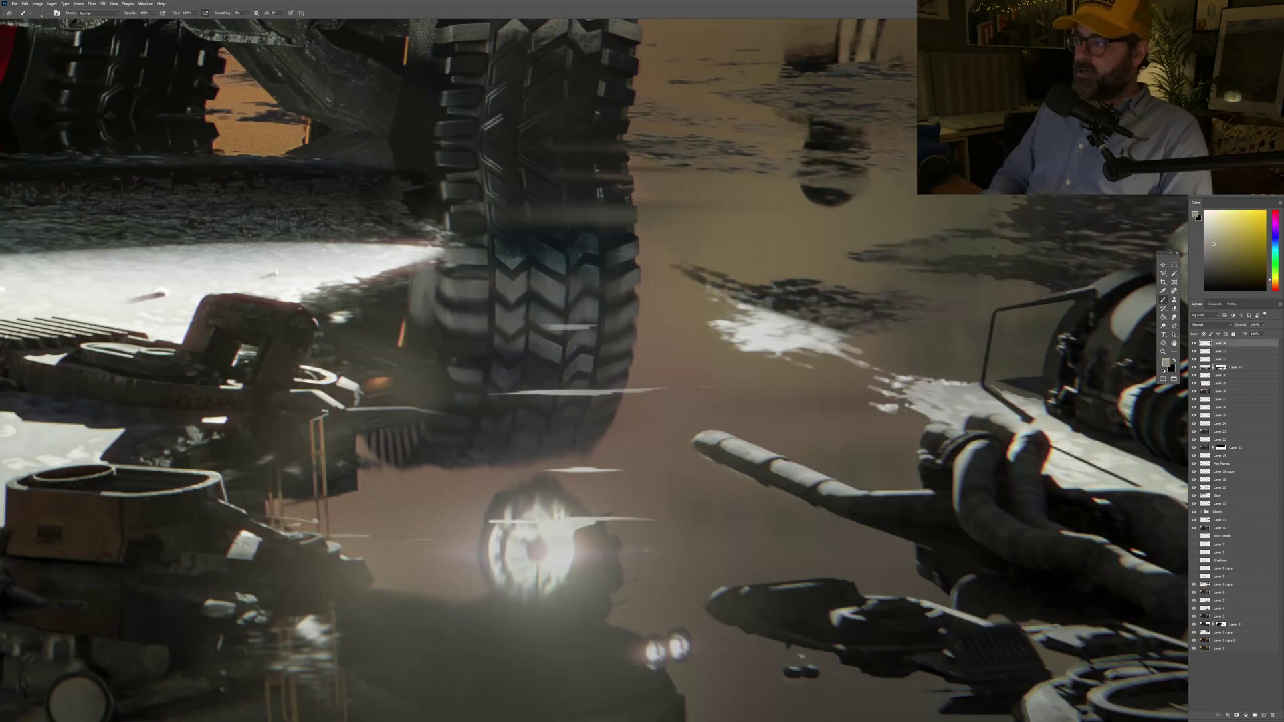
pyautogui.scroll(-5, 850, 381)
pyautogui.rightClick(849, 381)
pyautogui.press('Escape')
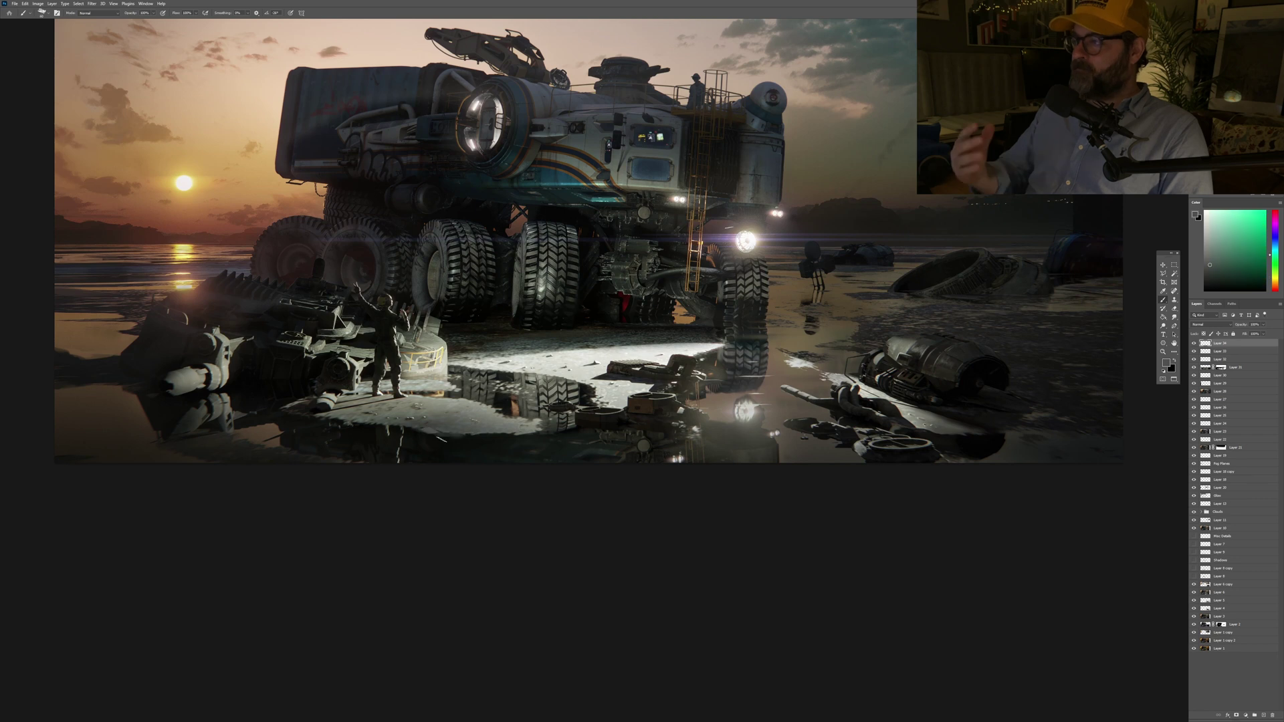
# Step: Erase unwanted touch-up strokes using a chosen eraser brush preset
pyautogui.press('e')
pyautogui.moveTo(440, 438); pyautogui.dragTo(562, 471)
pyautogui.rightClick(543, 476)
pyautogui.press('Escape')
pyautogui.press('b')
pyautogui.scroll(3, 187, 161)
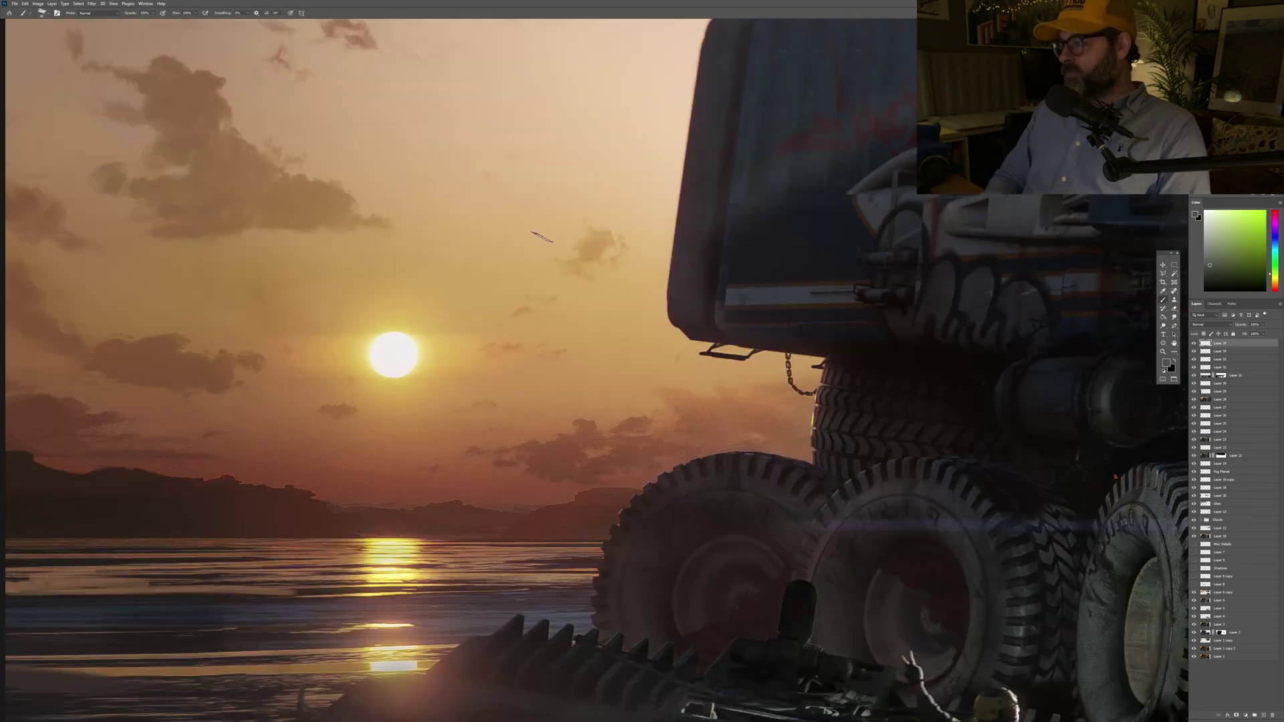
pyautogui.scroll(1, 469, 147)
# Step: Paint the sunset sky in sampled orange on new top Layer 35, erasing to refine it
pyautogui.keyDown('alt'); pyautogui.click(533, 165); pyautogui.keyUp('alt')
pyautogui.hotkey('ctrl', 'shift', 'alt', 'n')
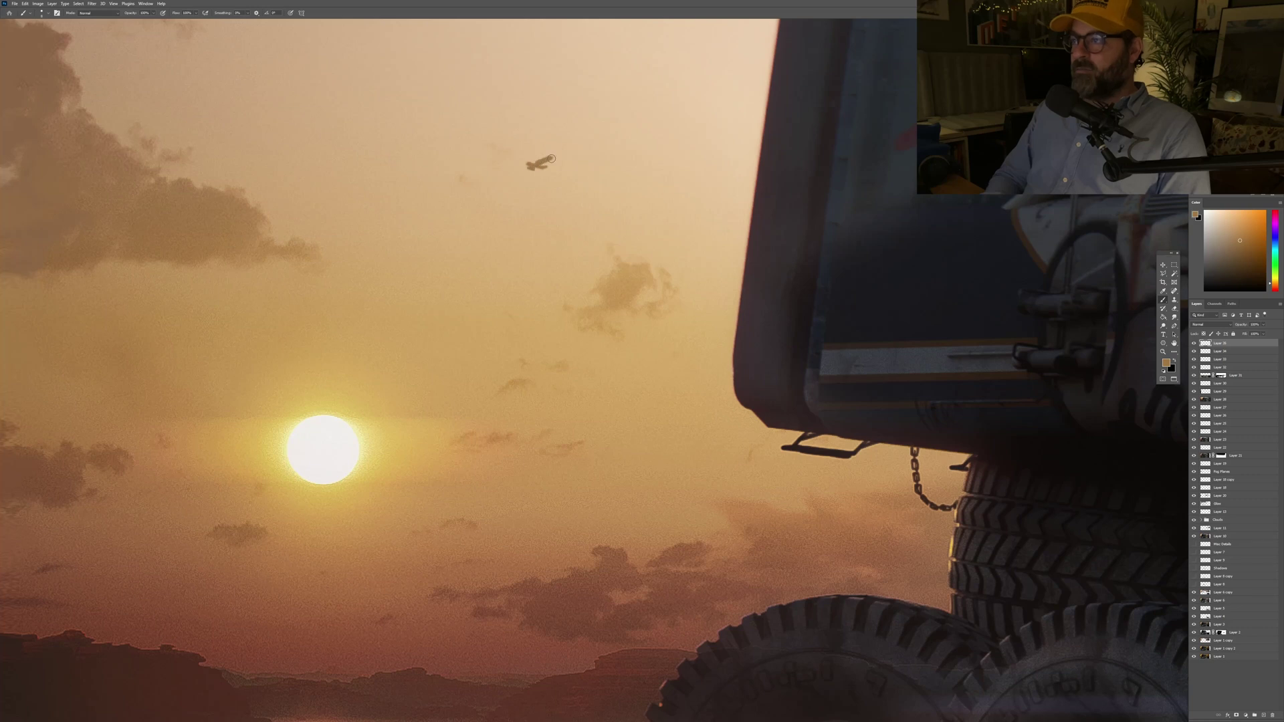
pyautogui.scroll(-6, 468, 174)
pyautogui.press('e')
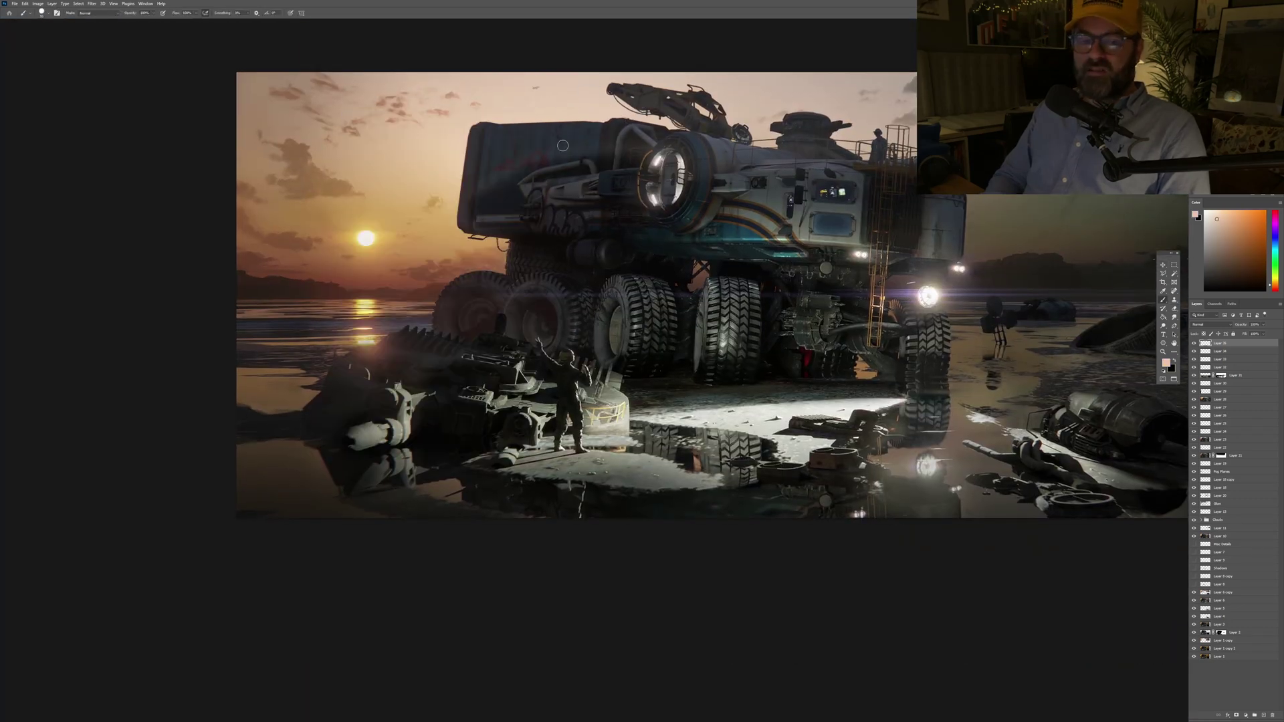
pyautogui.hotkey('ctrl', '-')
pyautogui.press('m')
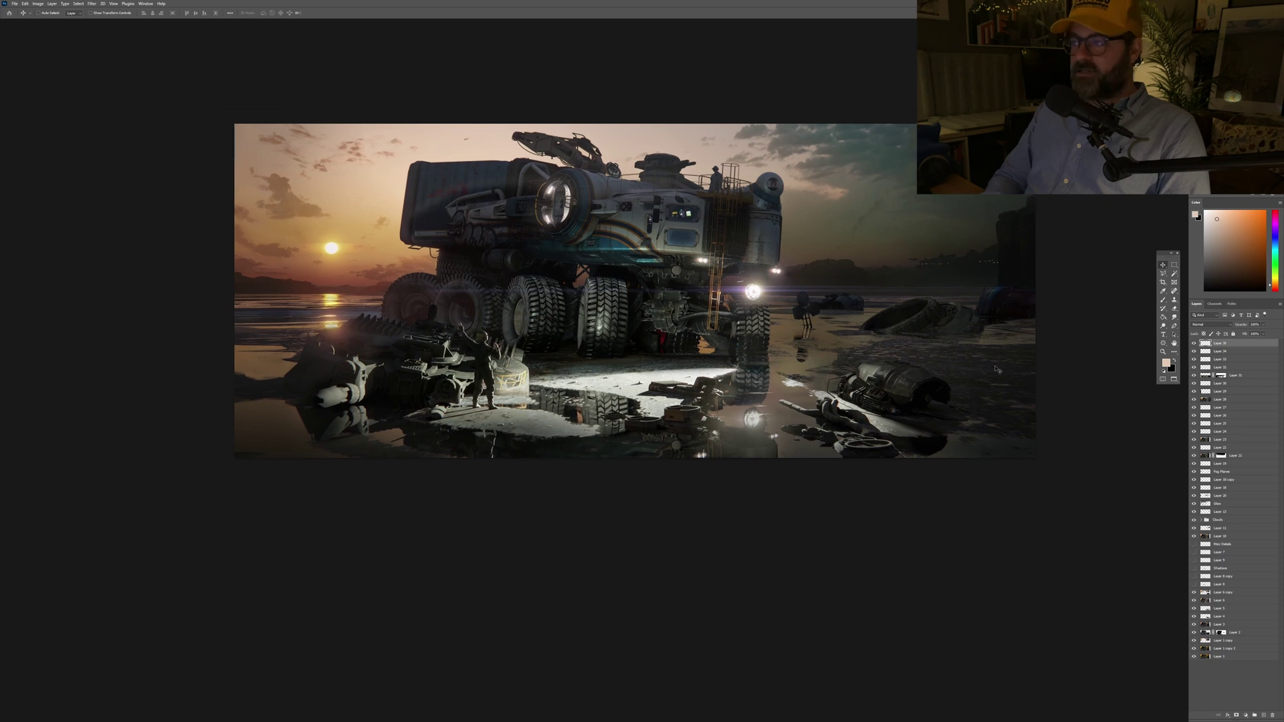
pyautogui.click(1202, 377)
pyautogui.press('b')
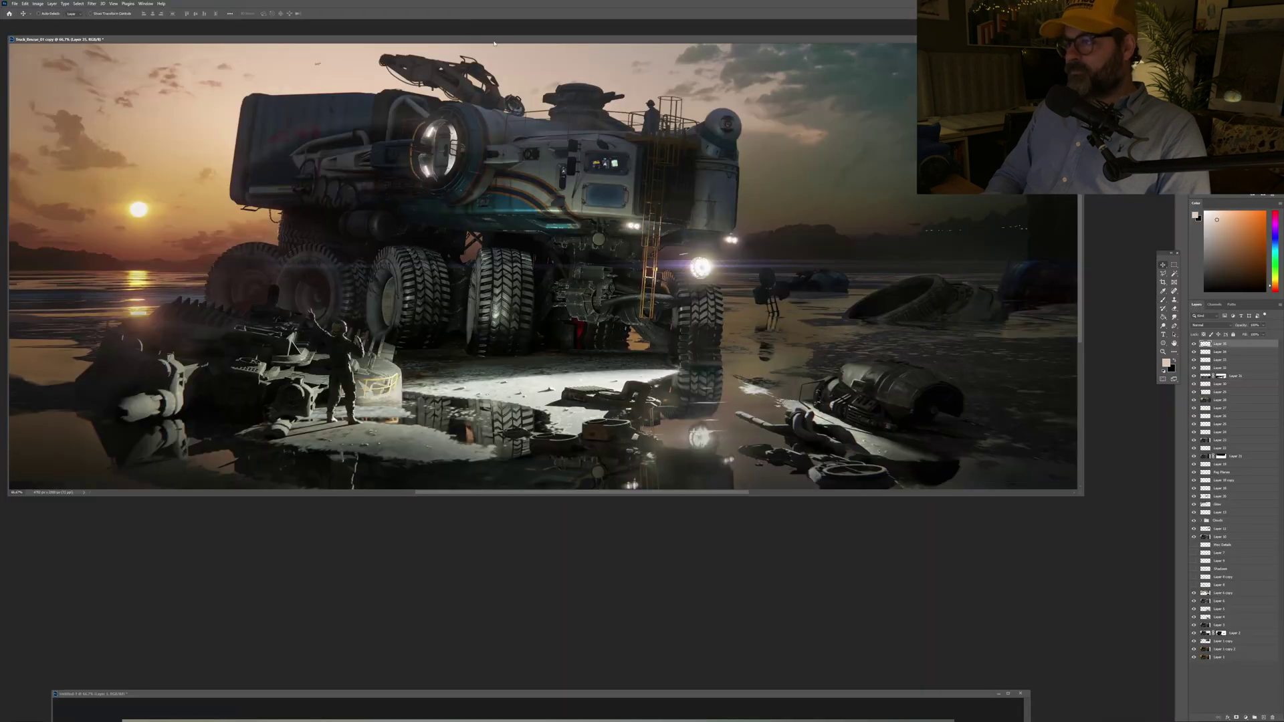
# Step: Run a first Camera Raw filter pass on the painting, leaving Levels unchanged
pyautogui.moveTo(592, 43); pyautogui.dragTo(651, 231)
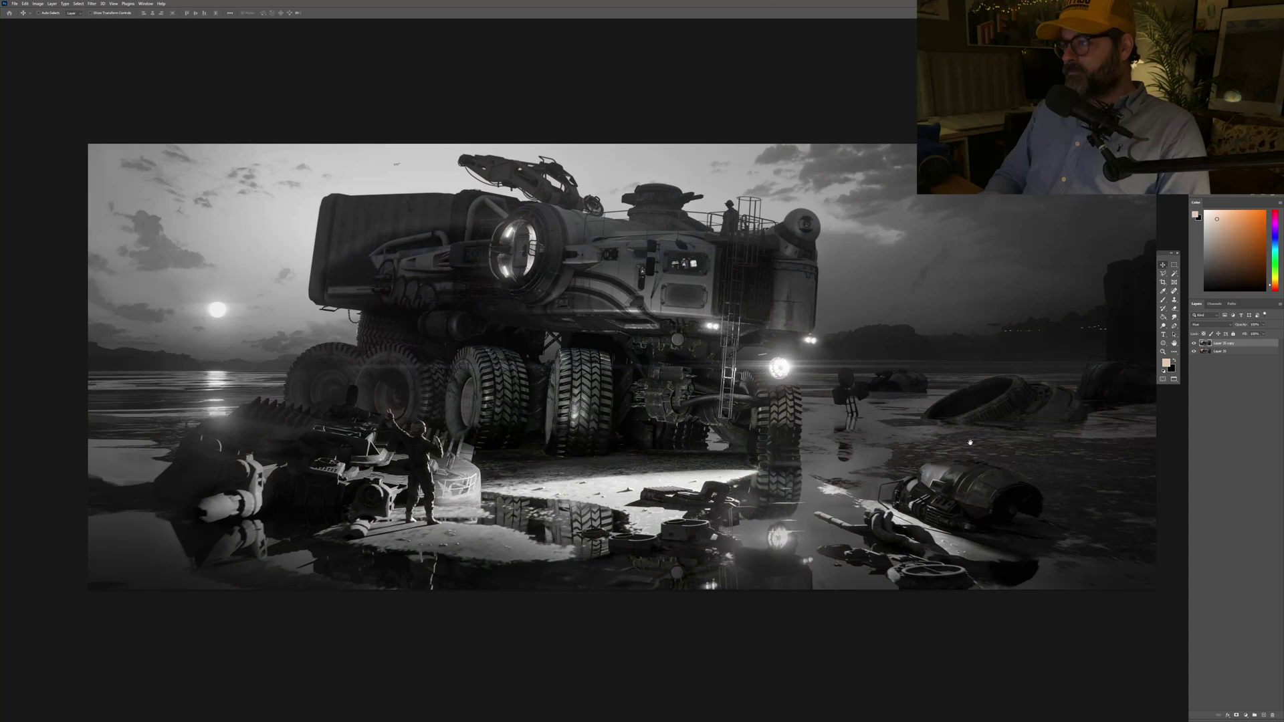
pyautogui.hotkey('ctrl', 'l')
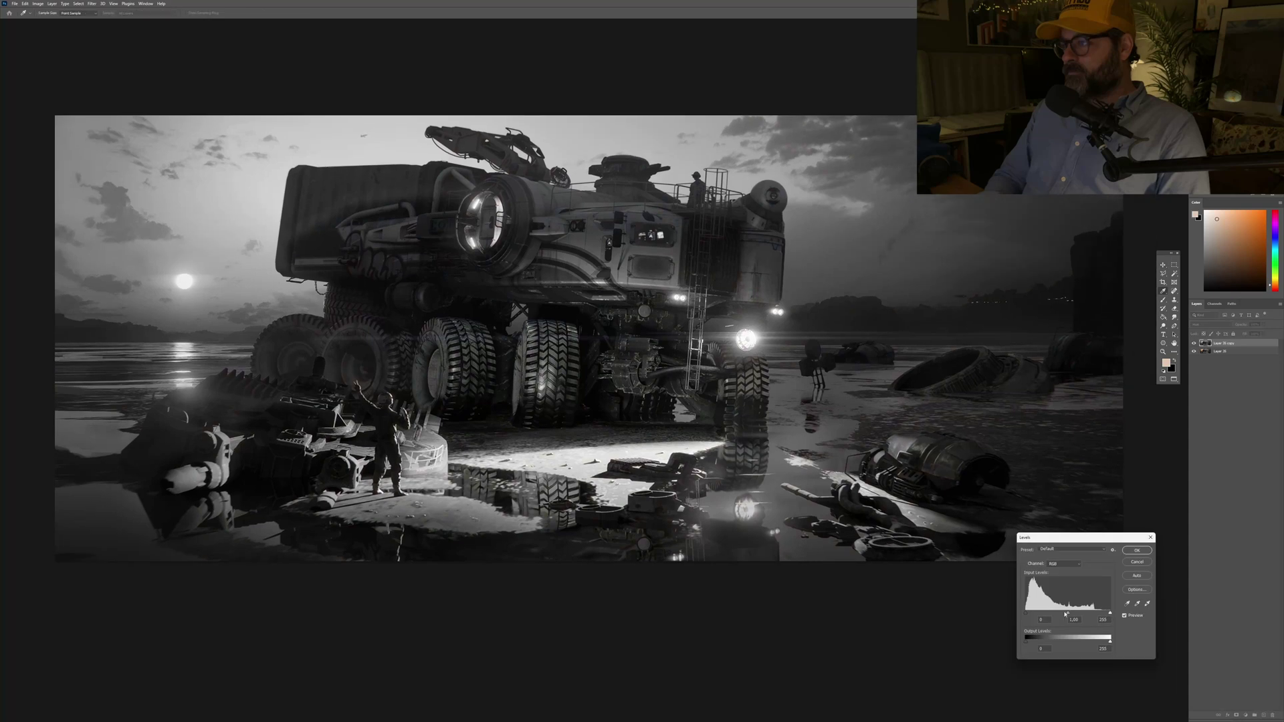
pyautogui.click(1137, 550)
pyautogui.click(91, 4)
pyautogui.click(107, 27)
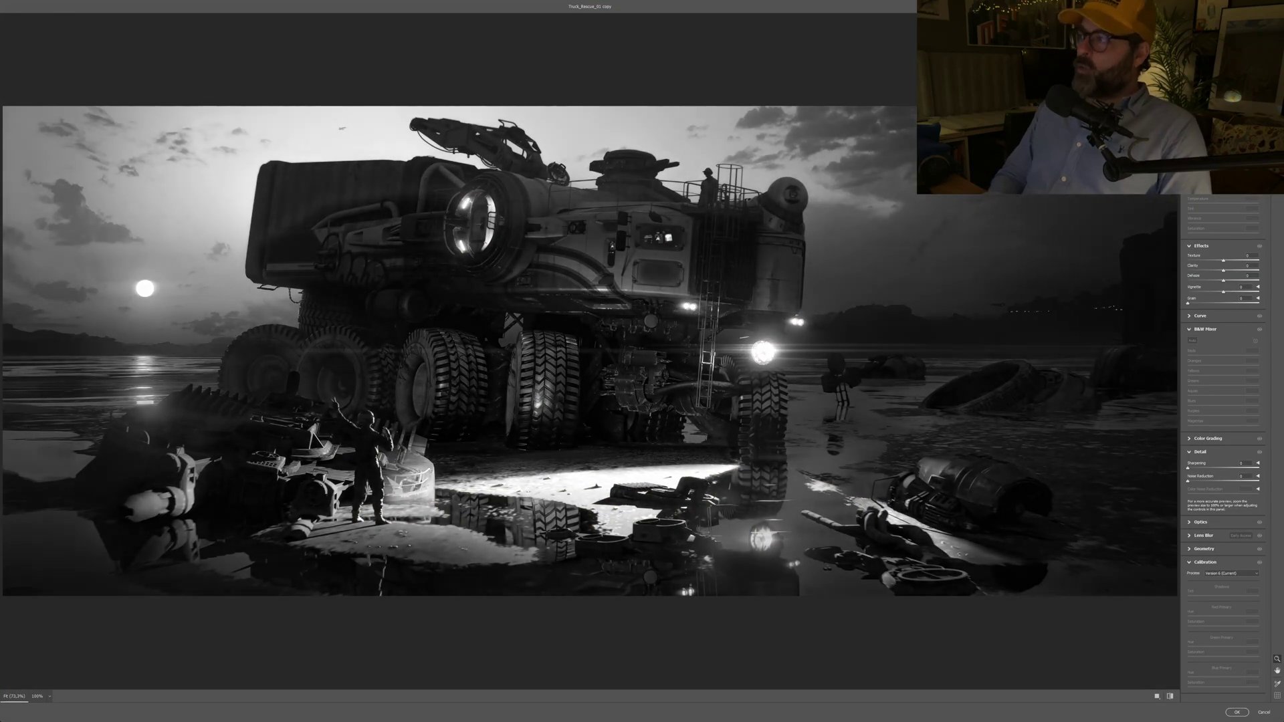
pyautogui.click(1224, 710)
pyautogui.hotkey('ctrl', '-')
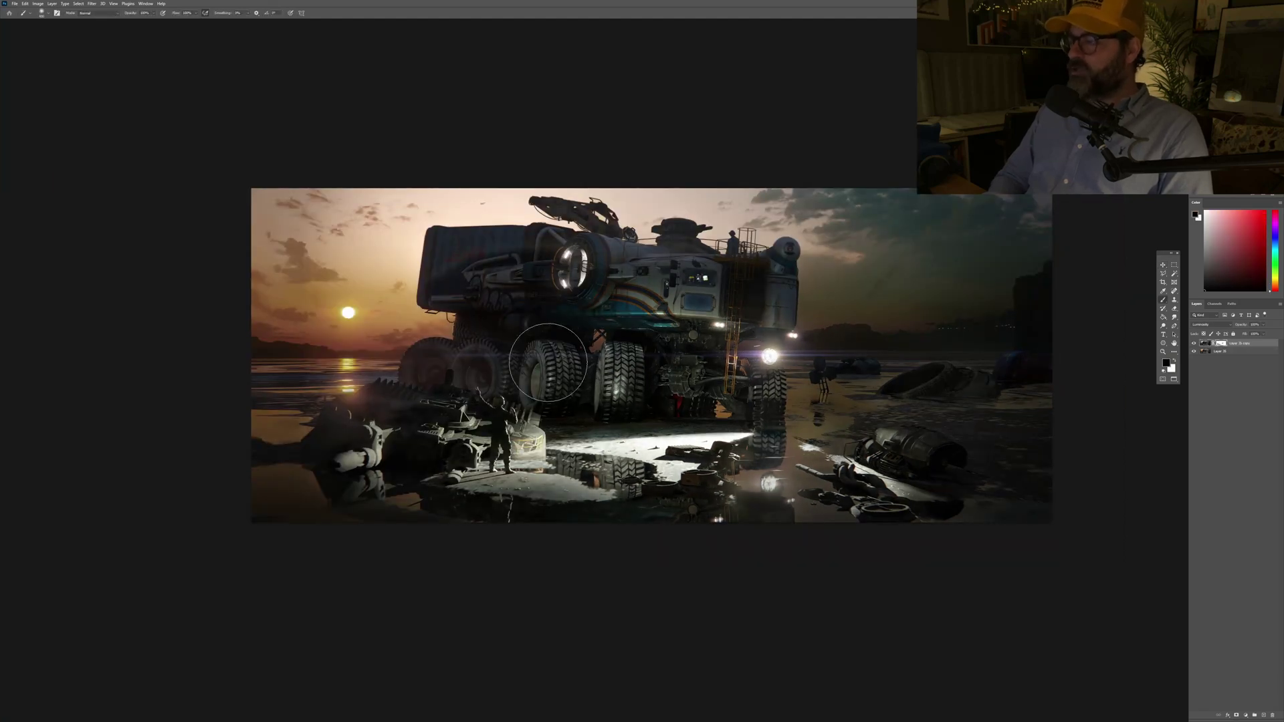
# Step: Merge the visible layers into a new layer and set the Levels black input to 44
pyautogui.hotkey('ctrl', 'e')
pyautogui.hotkey('ctrl', 'l')
pyautogui.moveTo(1026, 613); pyautogui.dragTo(1041, 615)
pyautogui.click(1137, 551)
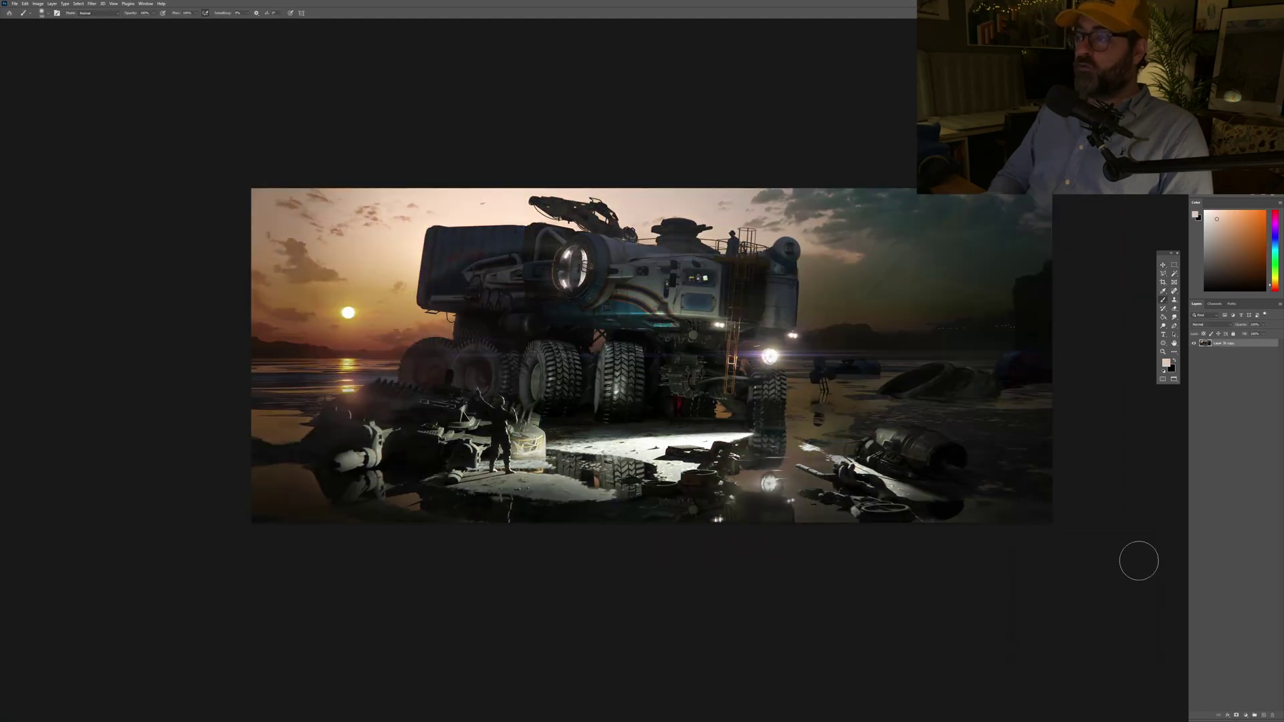
pyautogui.press('b')
pyautogui.scroll(1, 709, 350)
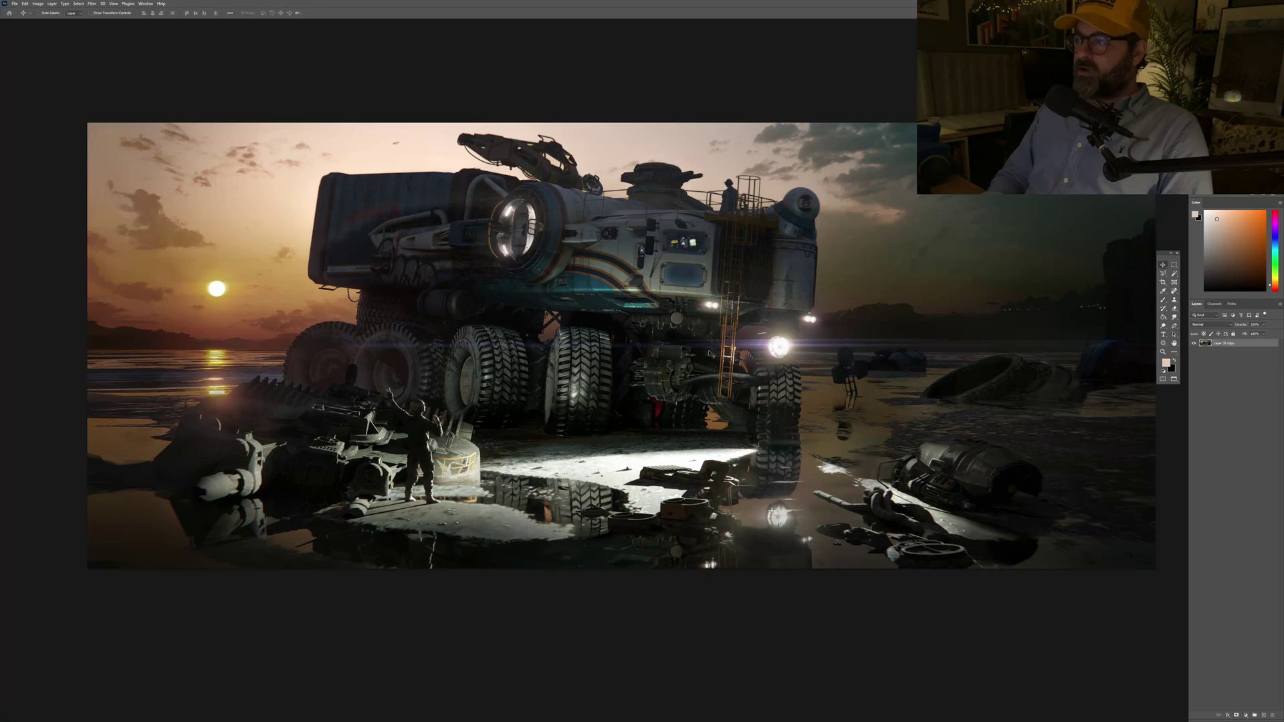
# Step: Open Camera Raw on the merged layer and reduce Texture to -32
pyautogui.hotkey('ctrl', 'l')
pyautogui.press('Escape')
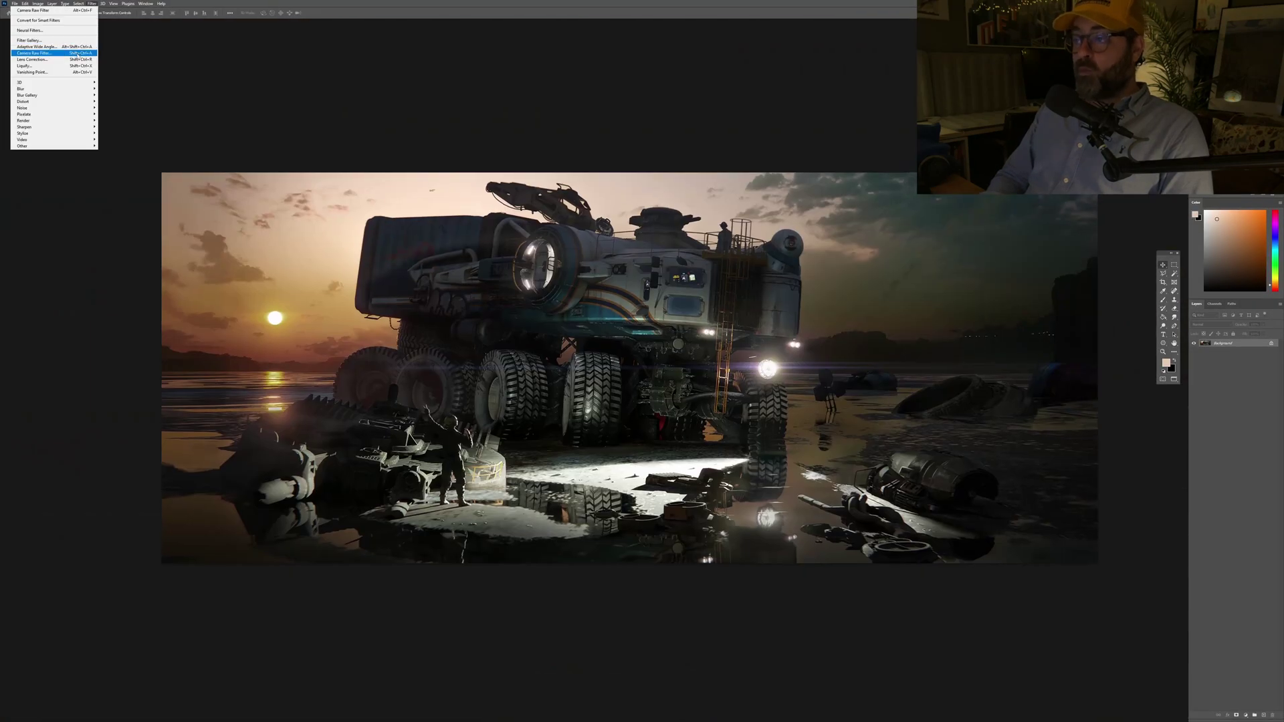
pyautogui.hotkey('ctrl', 'shift', 'a')
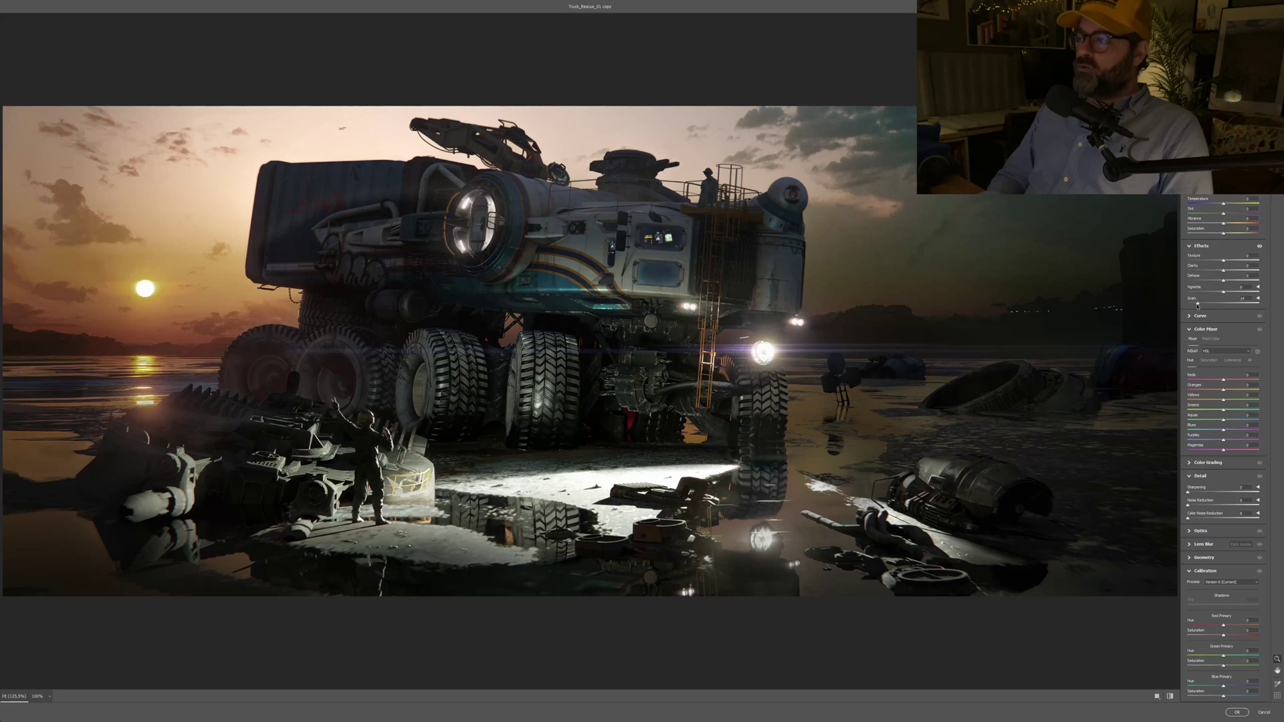
pyautogui.moveTo(1224, 261); pyautogui.dragTo(1212, 261)
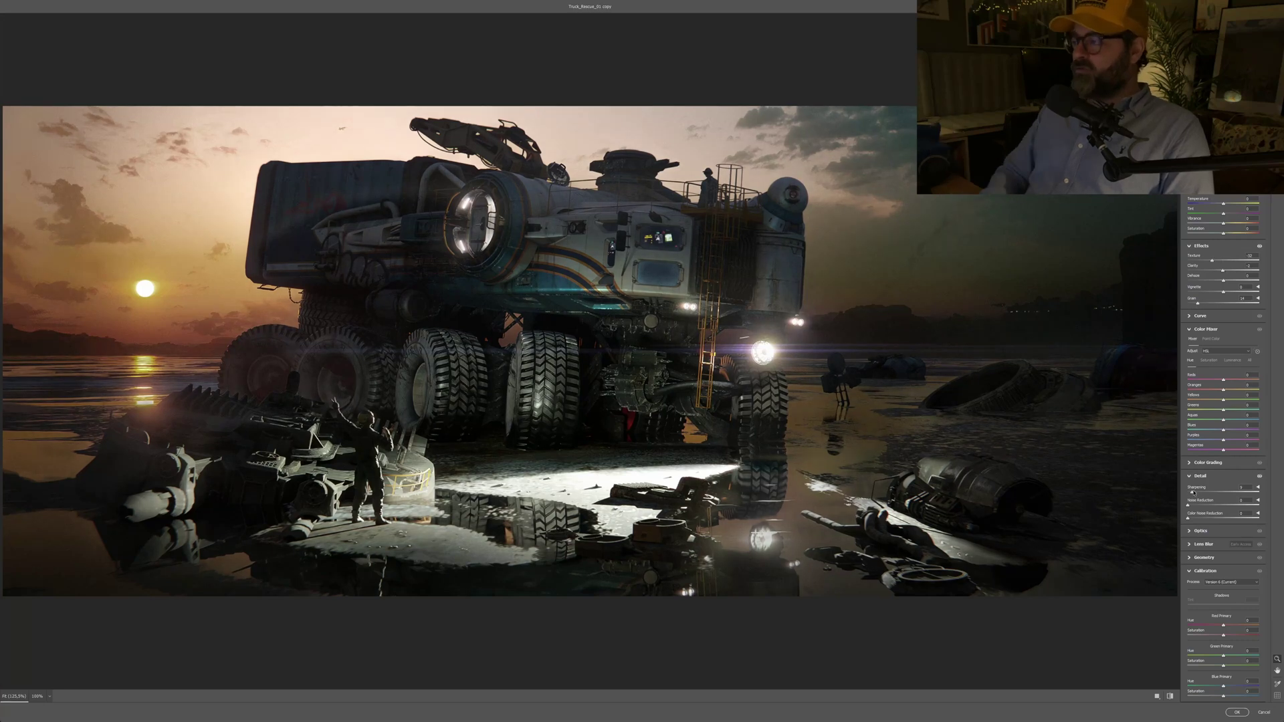
# Step: Apply the cooler Camera Raw grade, then render the SeaWaves rover scene in Blender with F12
pyautogui.press('Return')
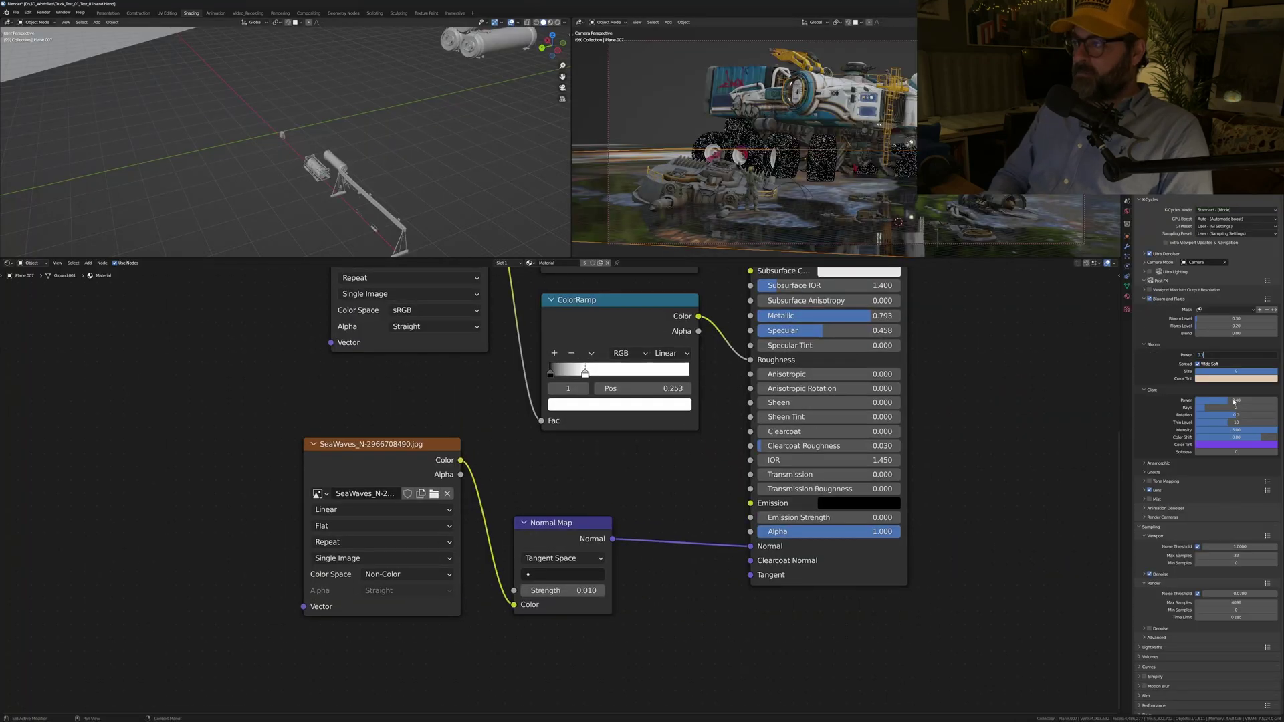
pyautogui.press('F12')
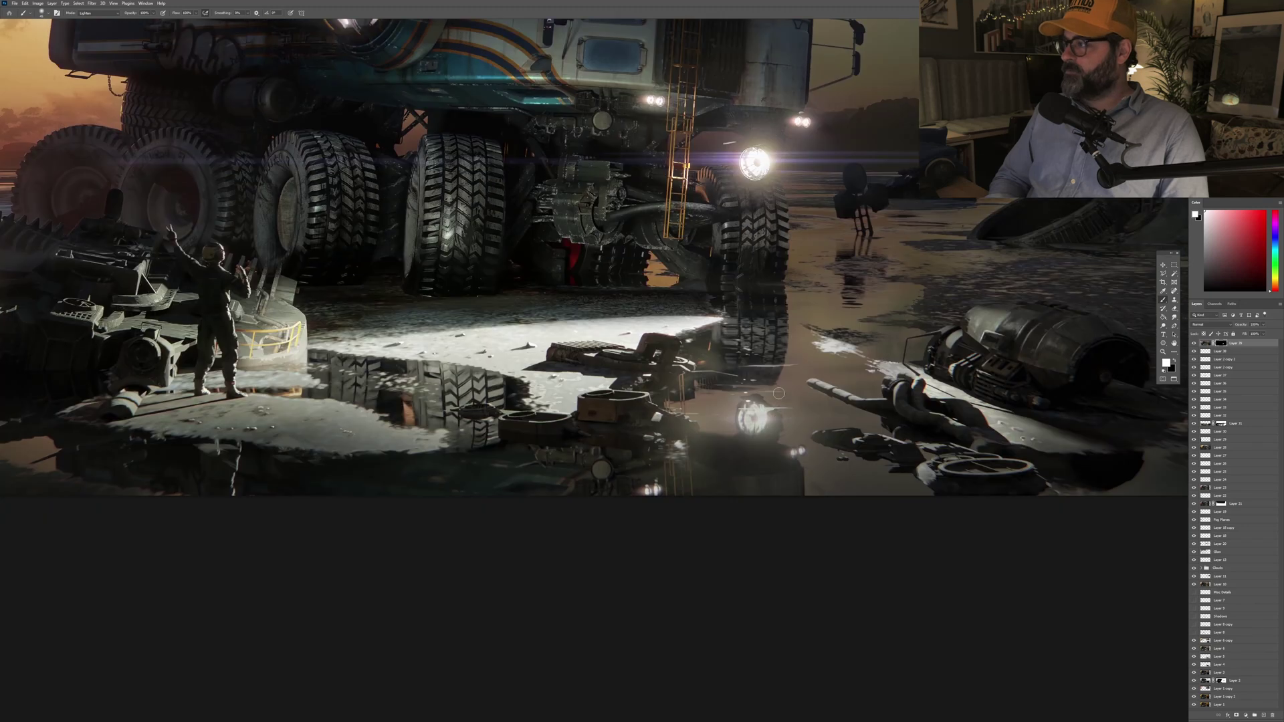
# Step: Frame the left sunset side and foreground debris, resetting colours to black and white
pyautogui.moveTo(652, 490); pyautogui.dragTo(235, 397)
pyautogui.hotkey('ctrl', '0')
pyautogui.press('x')
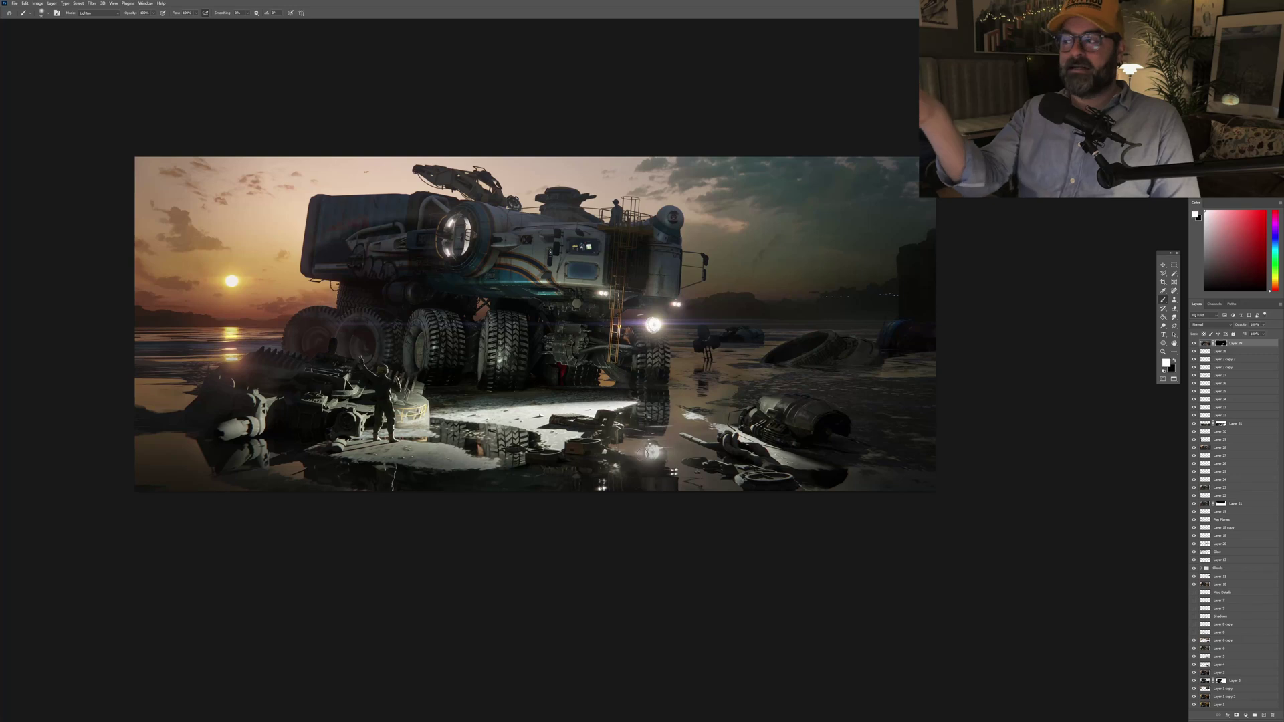
pyautogui.scroll(3, 652, 454)
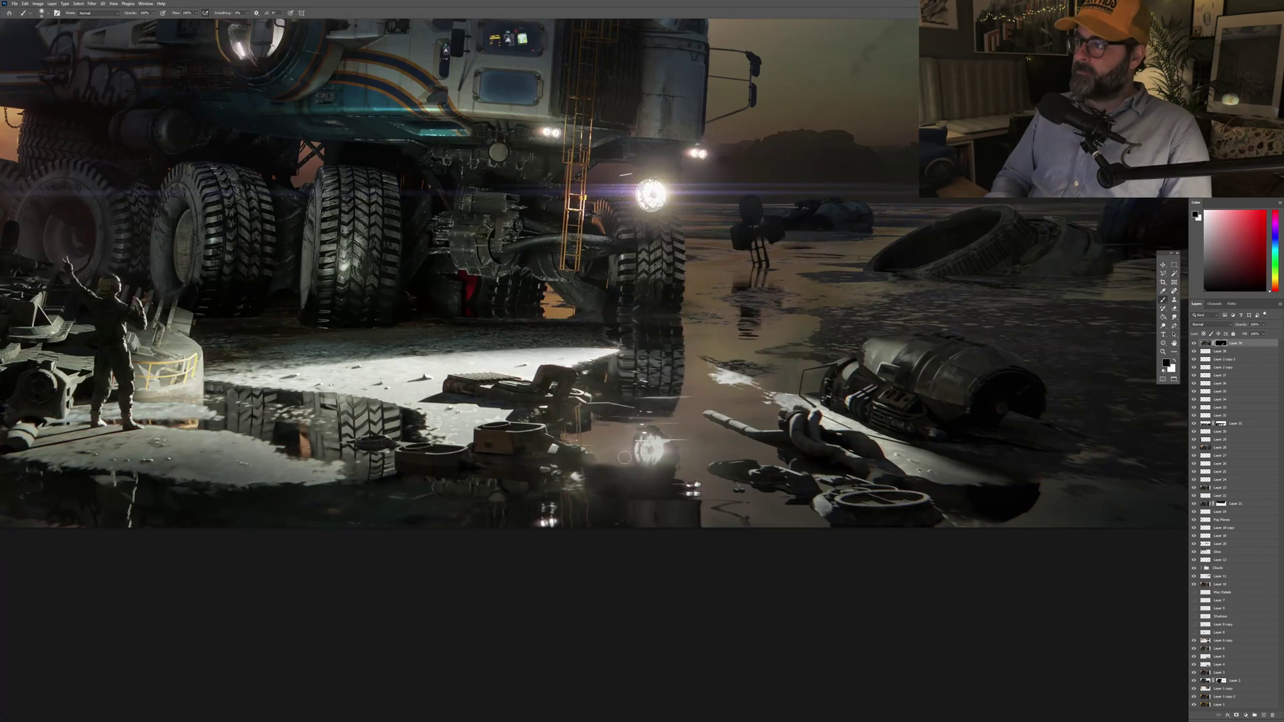
pyautogui.moveTo(599, 462); pyautogui.dragTo(656, 505)
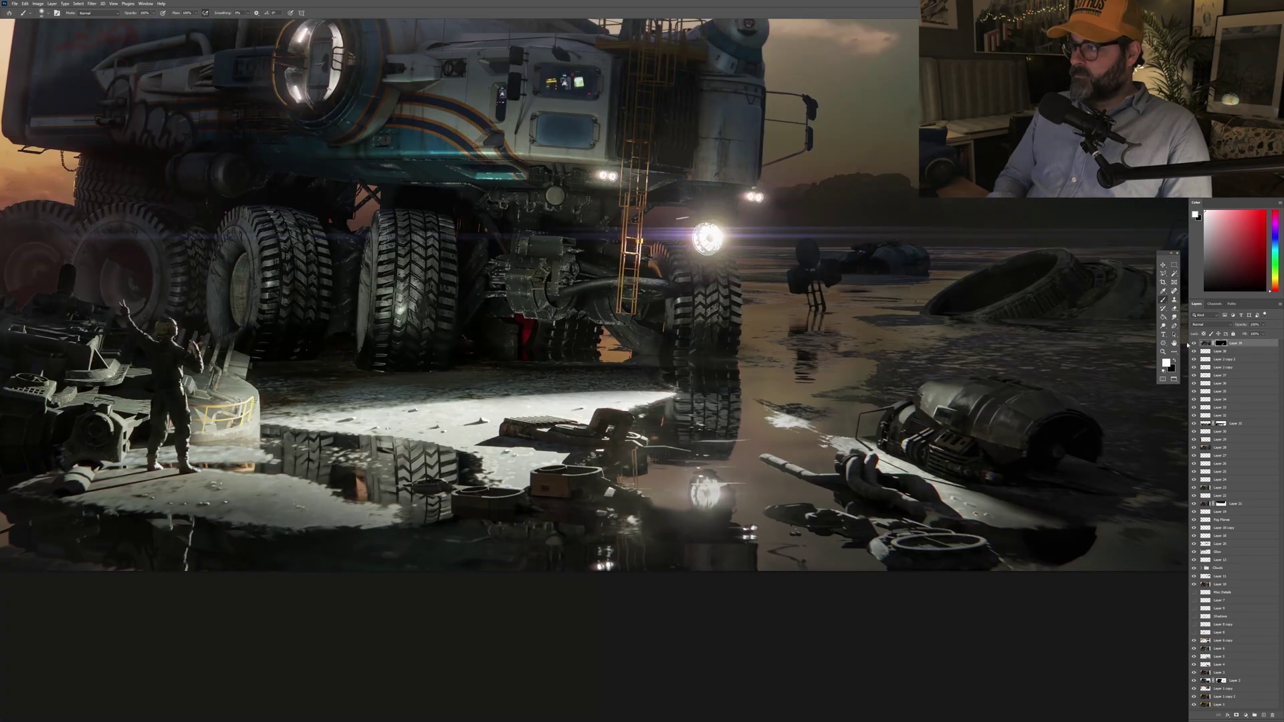
pyautogui.press('z')
pyautogui.hscroll(-2, 714, 533)
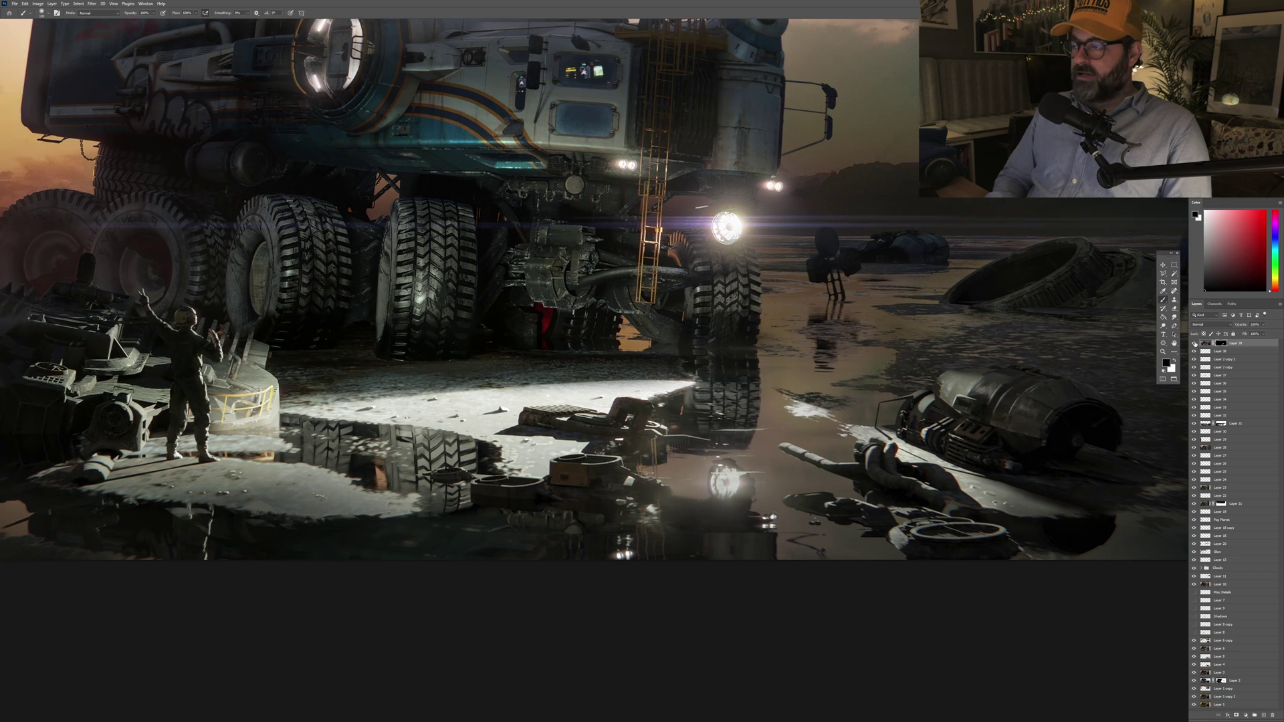
# Step: Add a Lighten-mode layer and sample warm orange colours with an enlarged brush
pyautogui.hotkey('ctrl', 'shift', 'alt', 'n')
pyautogui.hotkey('shift', 'alt', 'g')
pyautogui.keyDown('alt'); pyautogui.click(752, 380); pyautogui.keyUp('alt')
pyautogui.keyDown('alt'); pyautogui.click(788, 458); pyautogui.keyUp('alt')
pyautogui.press(']')
pyautogui.press(']')
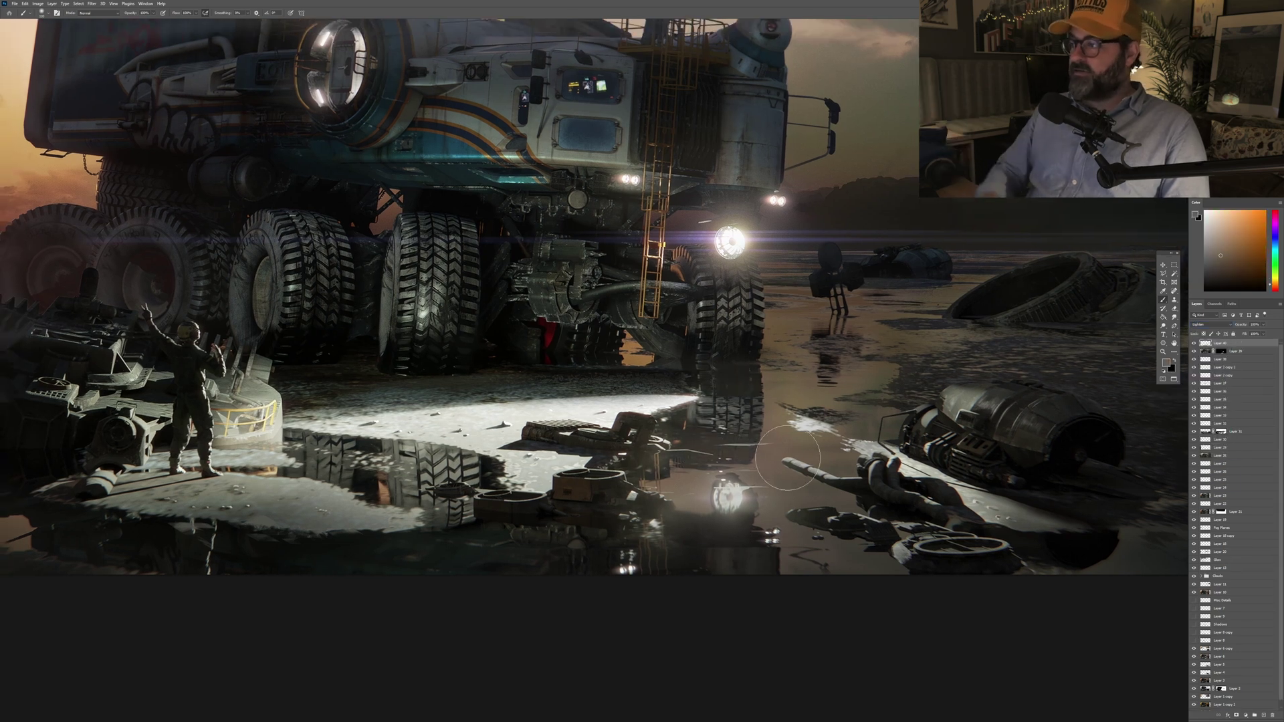
pyautogui.hotkey('ctrl', '0')
pyautogui.moveTo(241, 459); pyautogui.dragTo(489, 486)
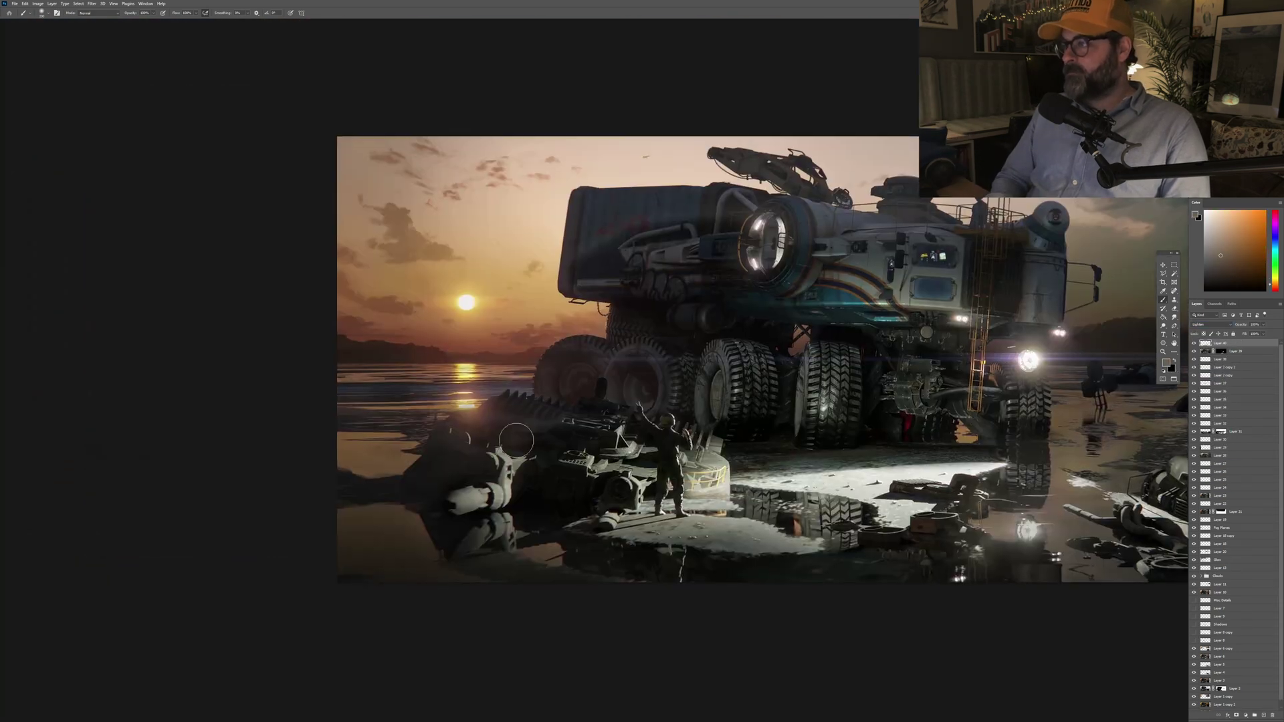
pyautogui.keyDown('alt'); pyautogui.click(456, 434); pyautogui.keyUp('alt')
# Step: Add Layer 41 on top and sample a dark yellow from the sky
pyautogui.hotkey('ctrl', 'shift', 'alt', 'n')
pyautogui.moveTo(545, 455); pyautogui.dragTo(522, 449)
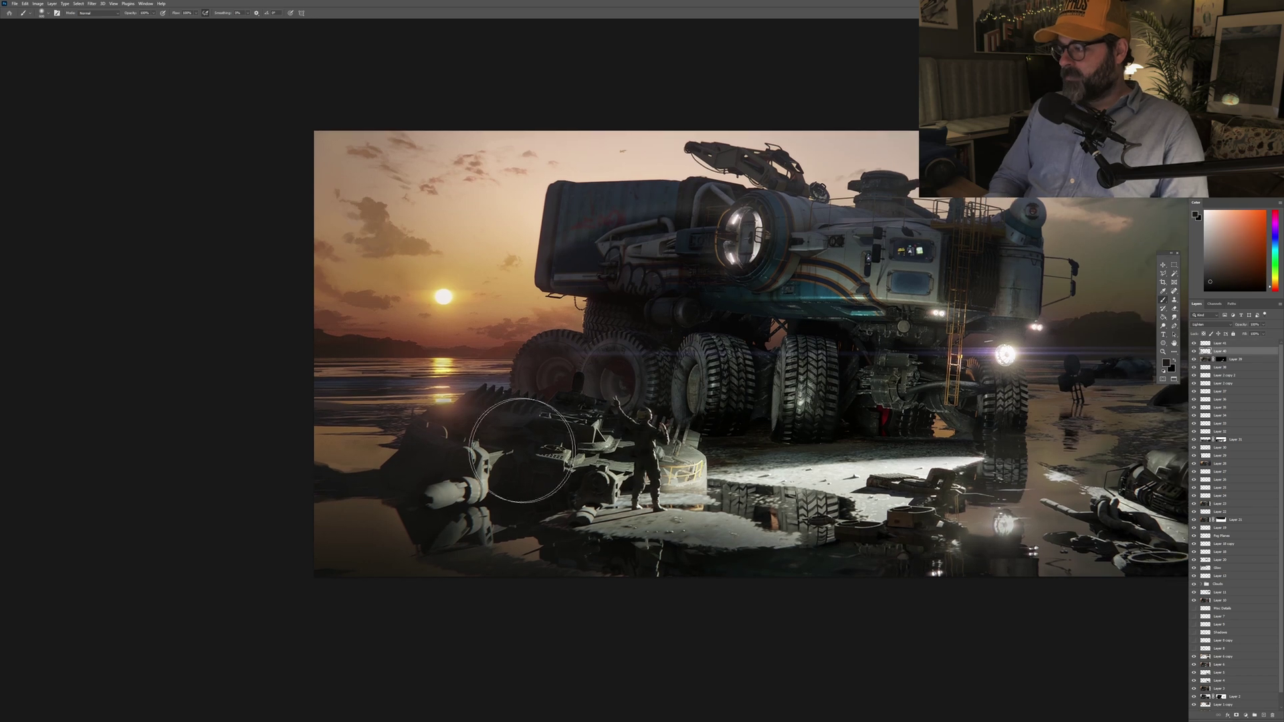
pyautogui.keyDown('alt'); pyautogui.click(843, 335); pyautogui.keyUp('alt')
pyautogui.moveTo(842, 335); pyautogui.dragTo(718, 338)
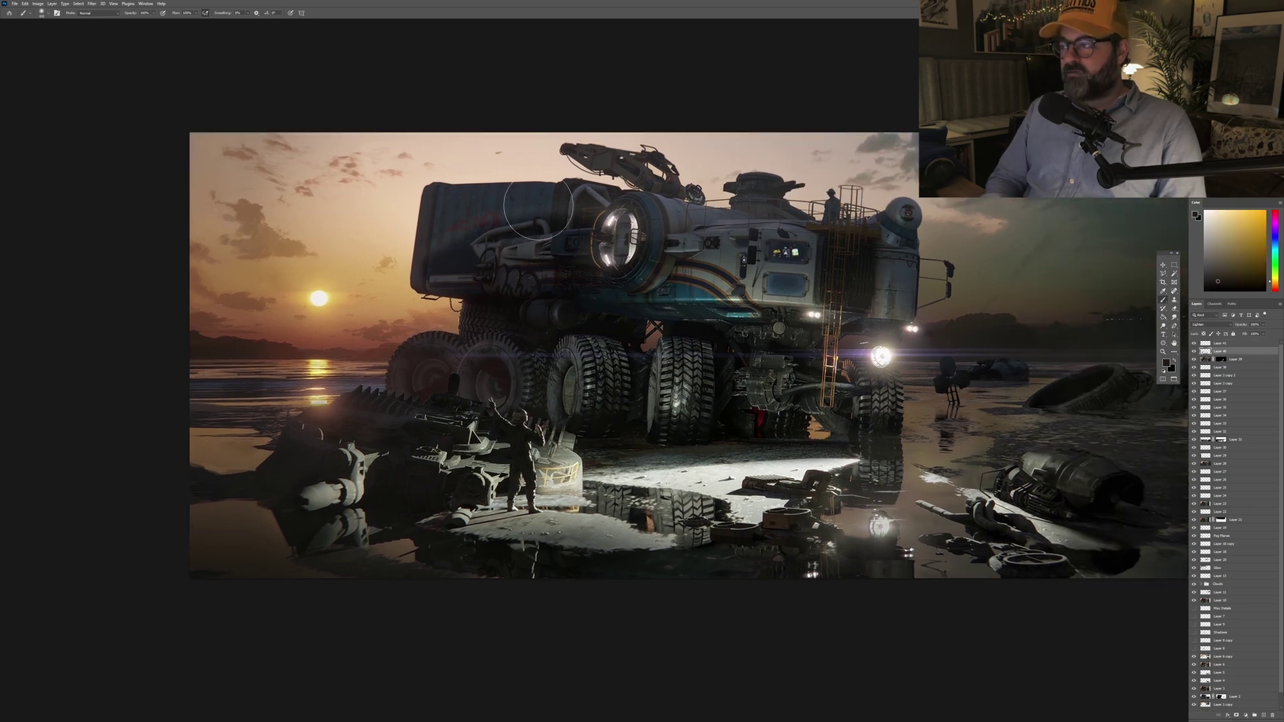
pyautogui.keyDown('alt'); pyautogui.click(538, 211); pyautogui.keyUp('alt')
pyautogui.moveTo(402, 174); pyautogui.dragTo(74, 171)
pyautogui.press('w')
pyautogui.scroll(2, 913, 233)
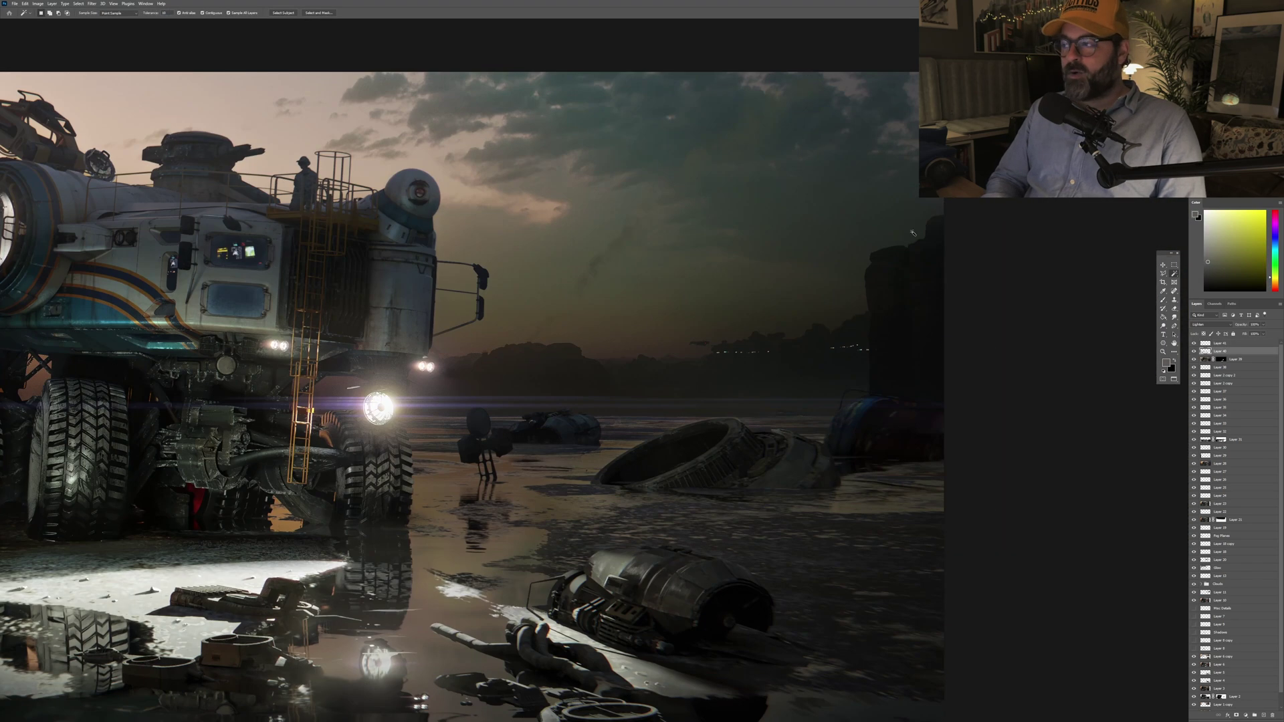
# Step: Extend the Magic Wand sky selection, copy it to a new layer, and choose a soft brush
pyautogui.keyDown('shift'); pyautogui.click(913, 162); pyautogui.keyUp('shift')
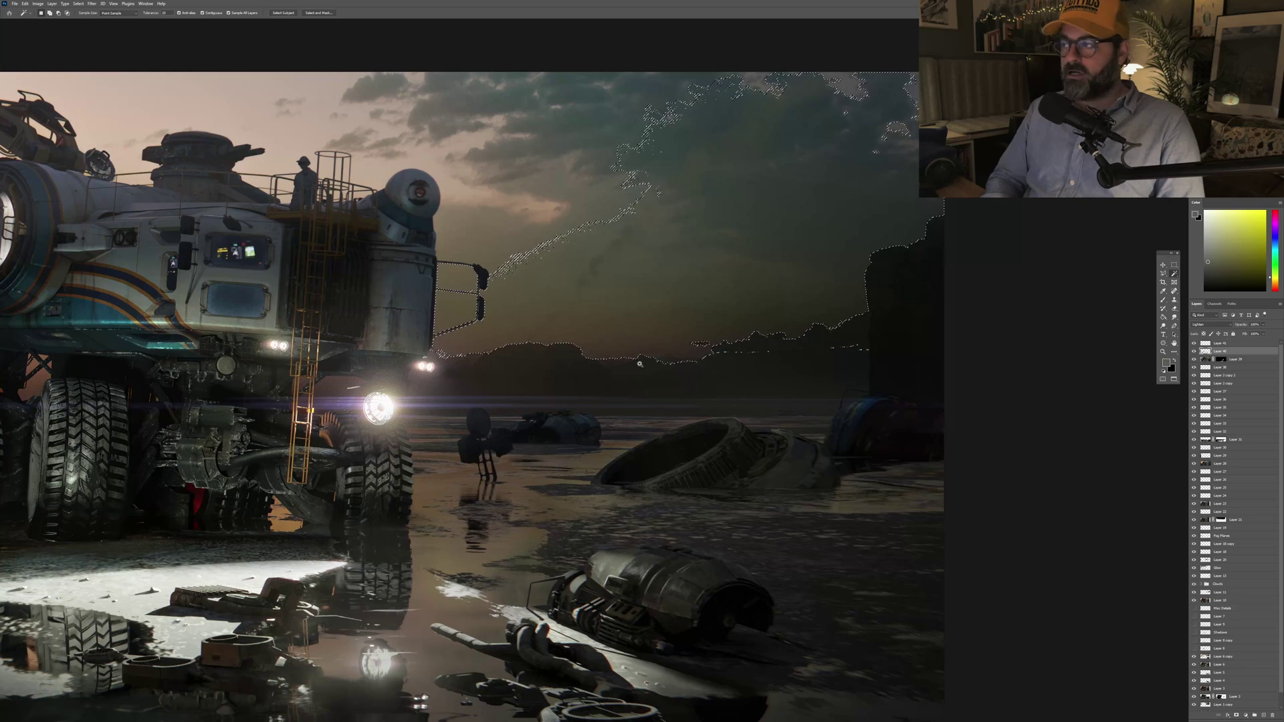
pyautogui.scroll(3, 670, 360)
pyautogui.scroll(-3, 670, 361)
pyautogui.hotkey('ctrl', 'j')
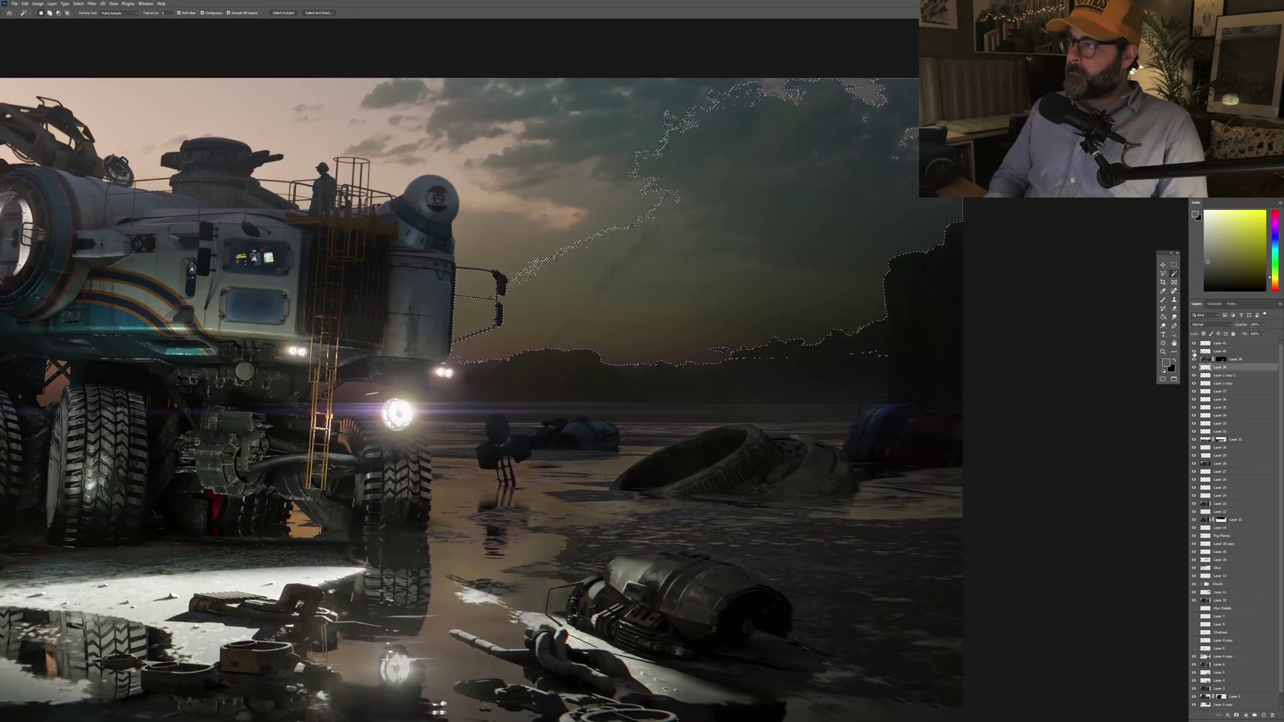
pyautogui.hotkey('ctrl', 'l')
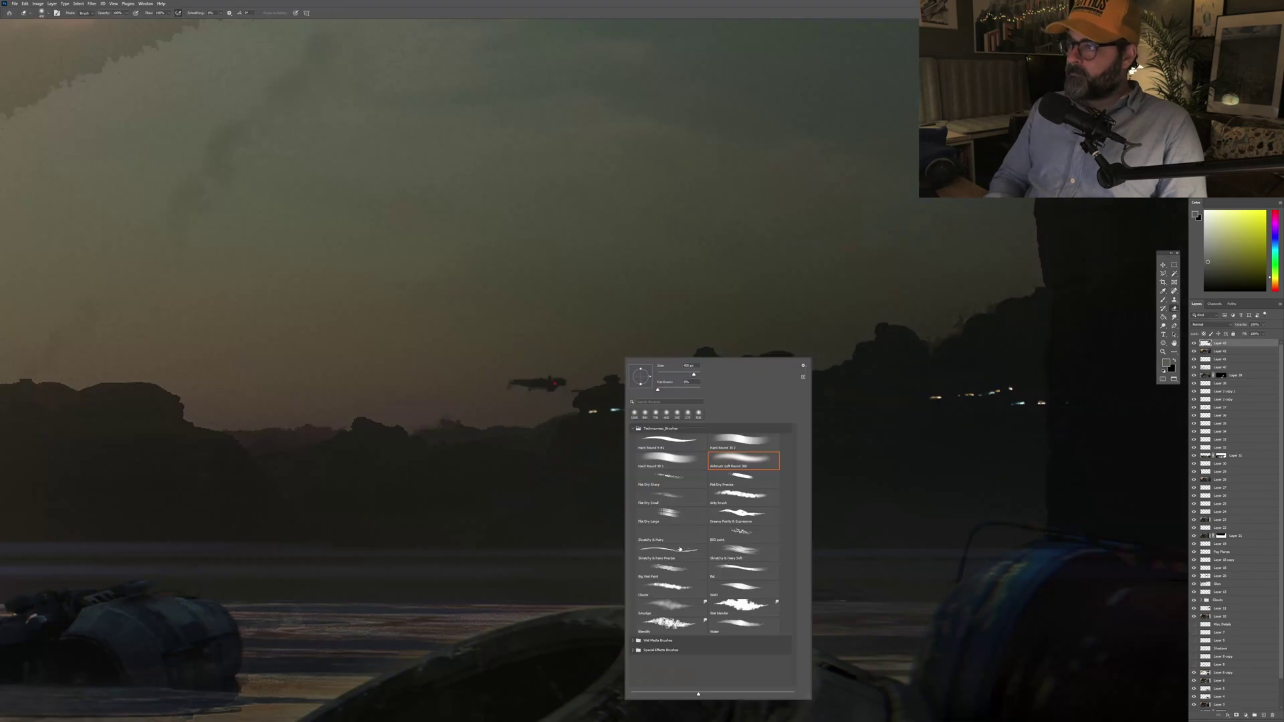
pyautogui.press('Escape')
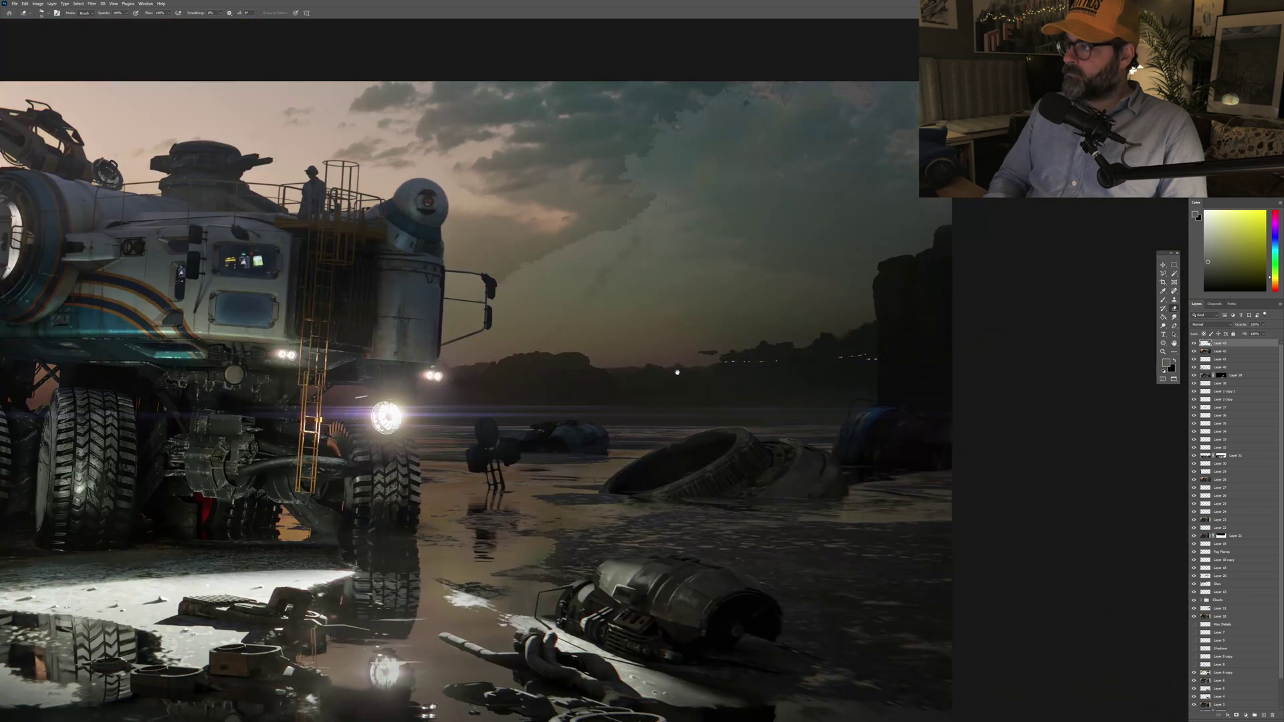
pyautogui.rightClick(831, 326)
pyautogui.press('Escape')
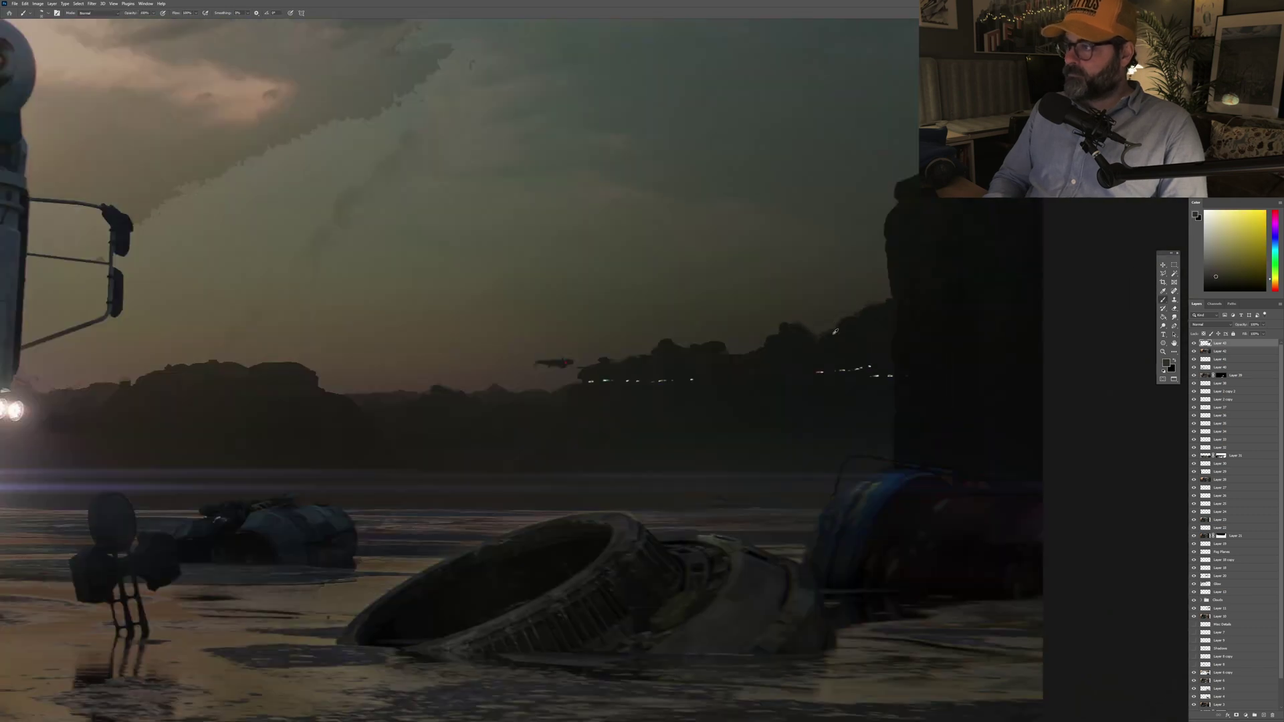
pyautogui.press('v')
pyautogui.scroll(-5, 713, 346)
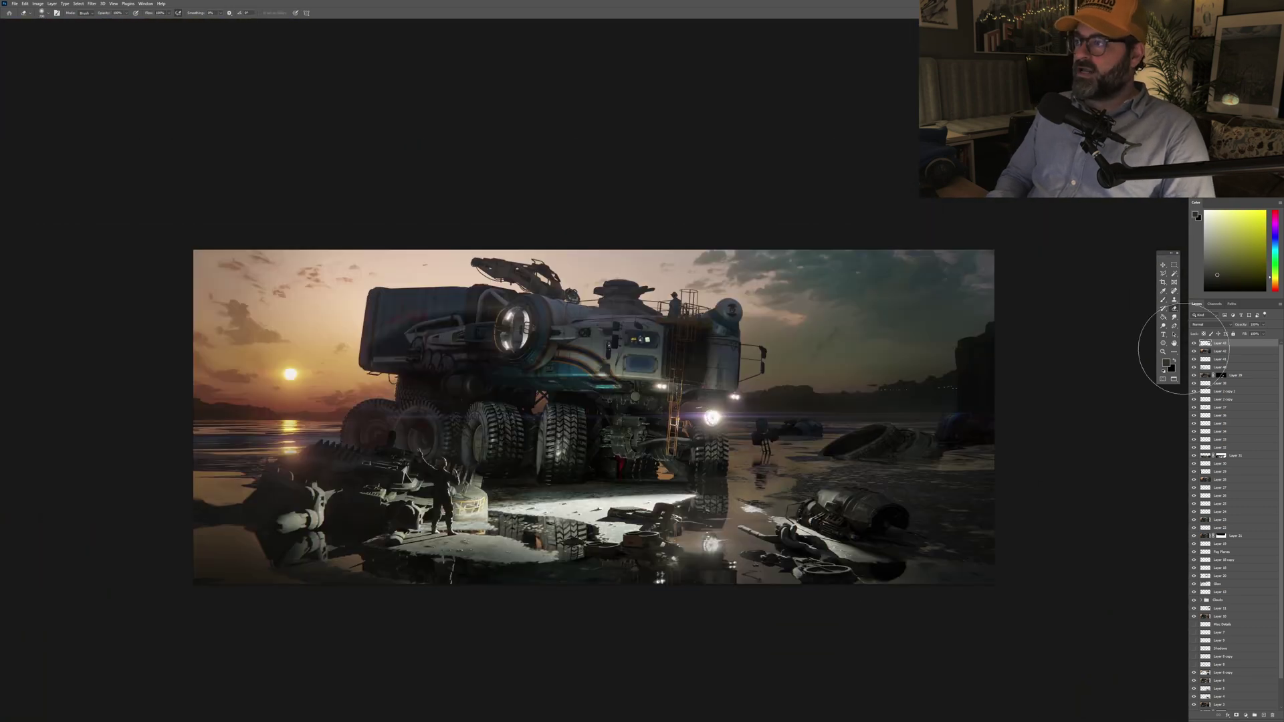
# Step: Hide a layer to darken the cargo container and dim its red graffiti
pyautogui.scroll(1, 714, 390)
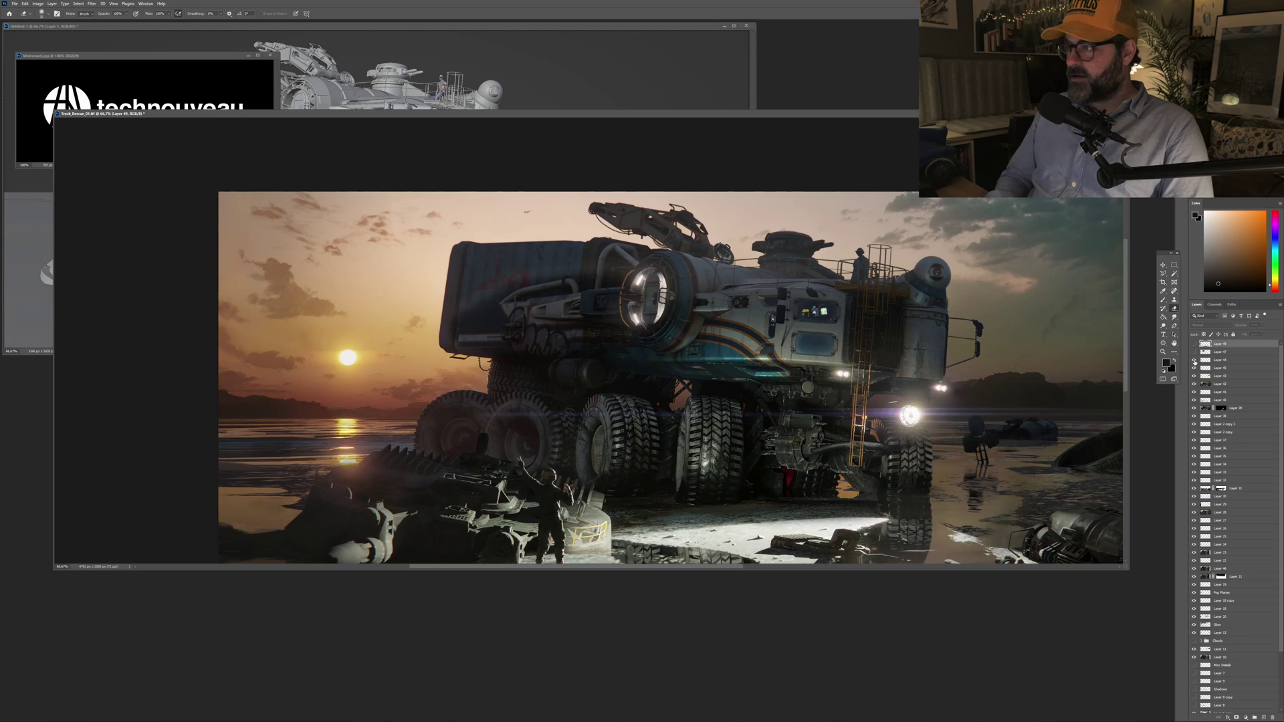
pyautogui.click(1194, 360)
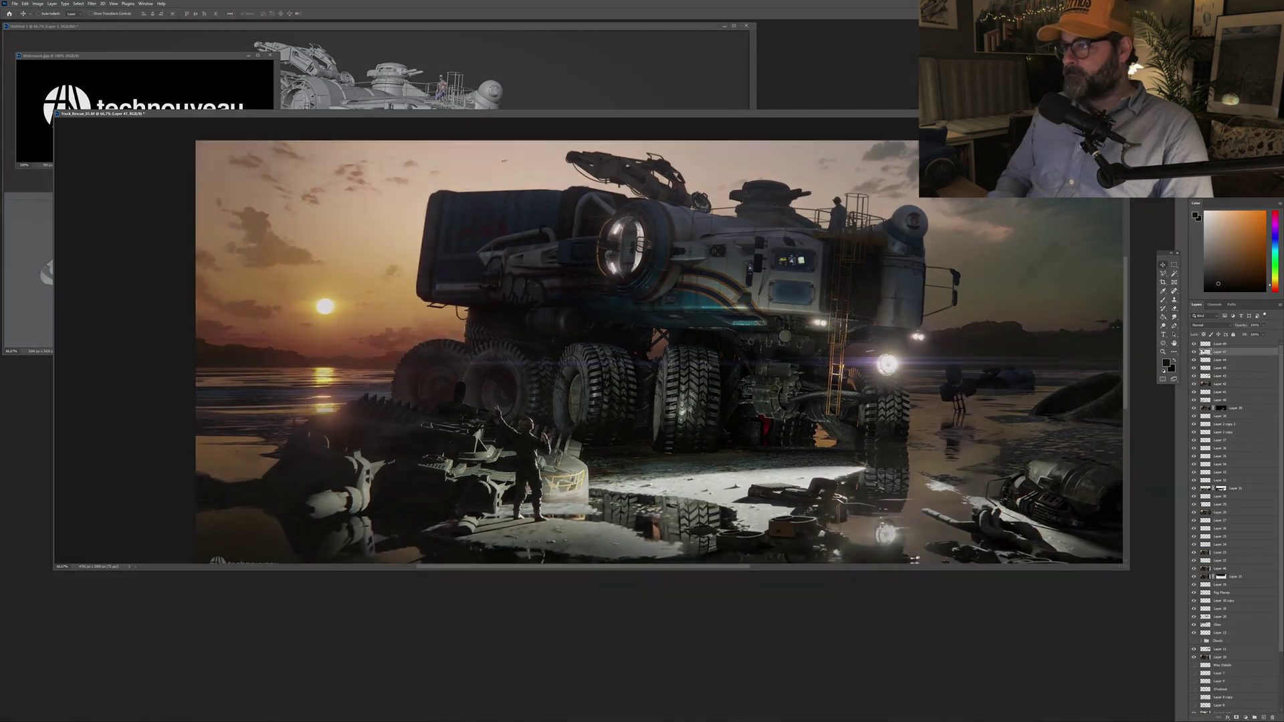